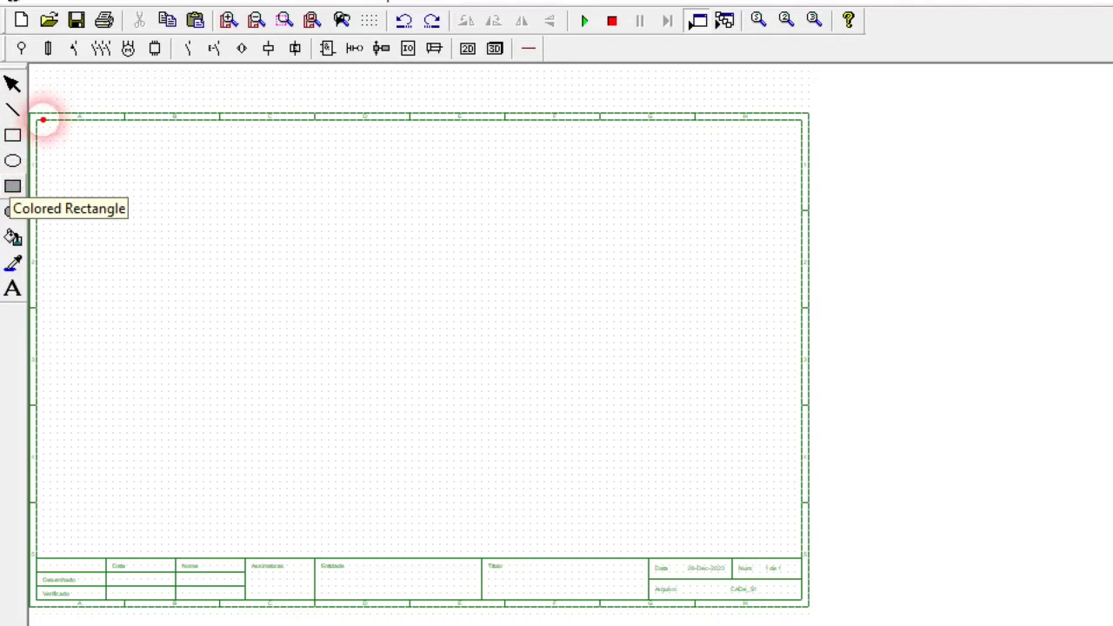
{"action": "left_click_drag", "start_coordinate": [39, 120], "coordinate": [798, 554]}
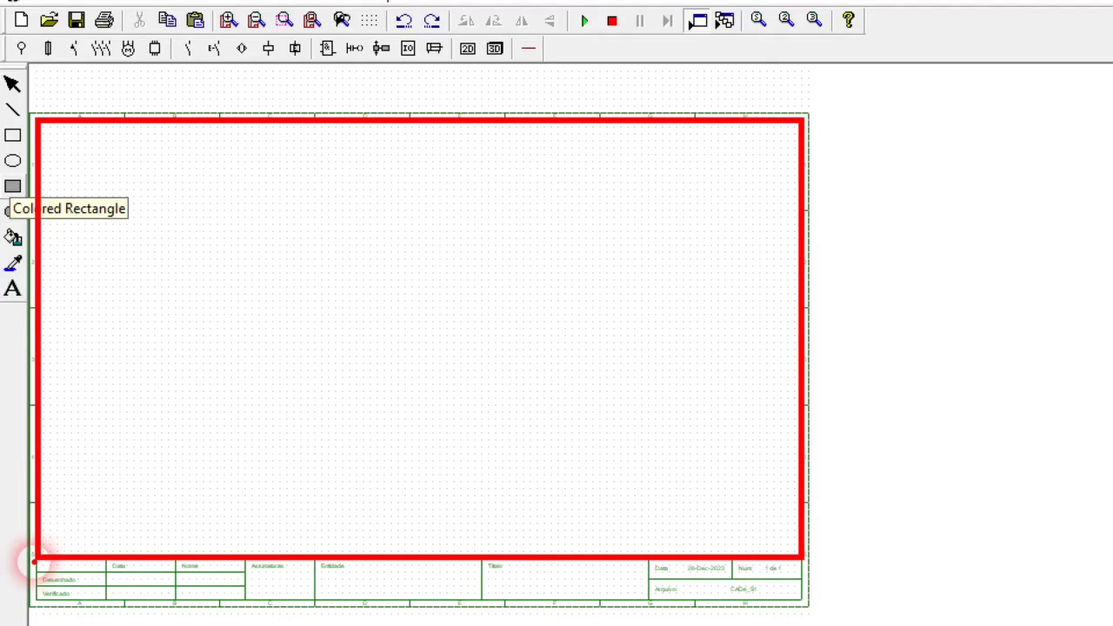
{"action": "left_click_drag", "start_coordinate": [33, 559], "coordinate": [805, 604]}
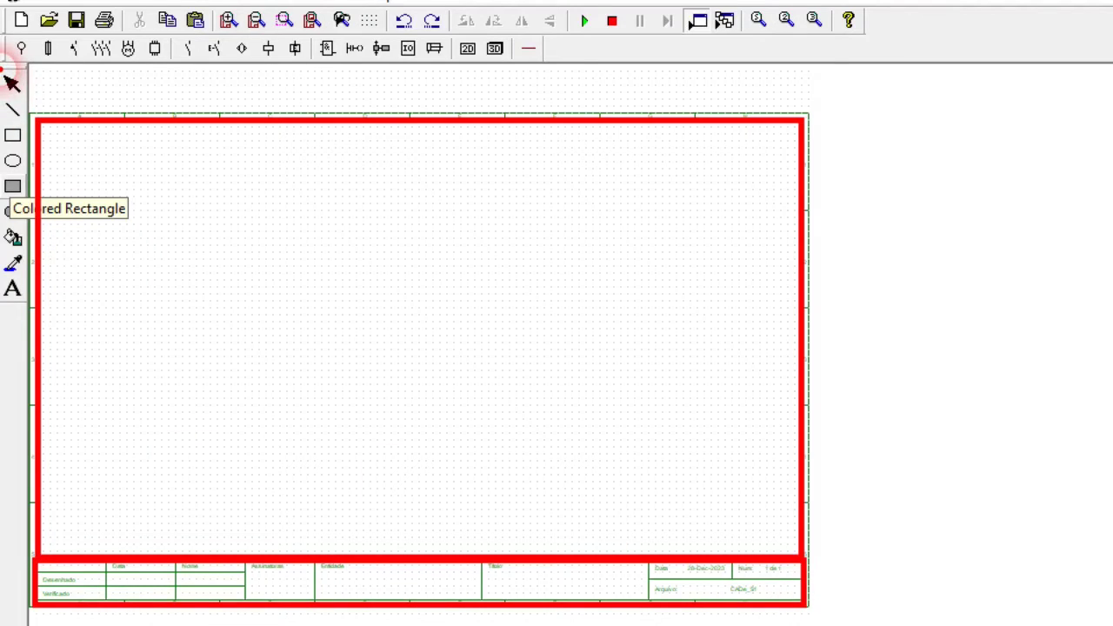
{"action": "mouse_move", "coordinate": [7, 76]}
{"action": "left_mouse_down"}
{"action": "mouse_move", "coordinate": [26, 135]}
{"action": "mouse_move", "coordinate": [45, 313]}
{"action": "mouse_move", "coordinate": [25, 302]}
{"action": "left_mouse_up"}
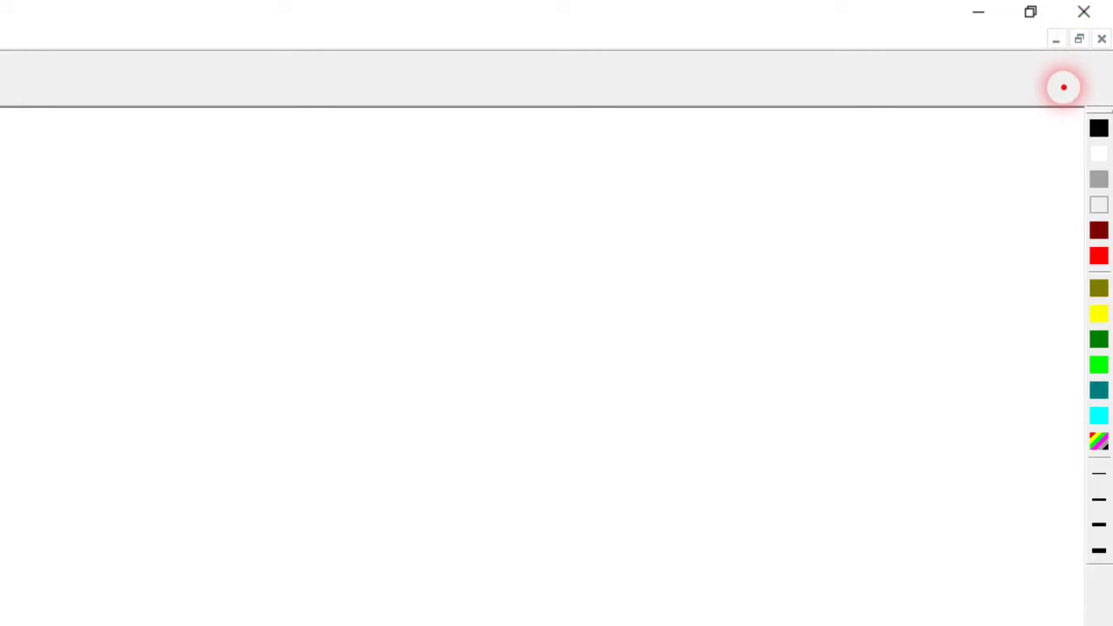
{"action": "mouse_move", "coordinate": [1063, 87]}
{"action": "left_mouse_down"}
{"action": "mouse_move", "coordinate": [1108, 236]}
{"action": "mouse_move", "coordinate": [1106, 494]}
{"action": "mouse_move", "coordinate": [1108, 476]}
{"action": "left_mouse_up"}
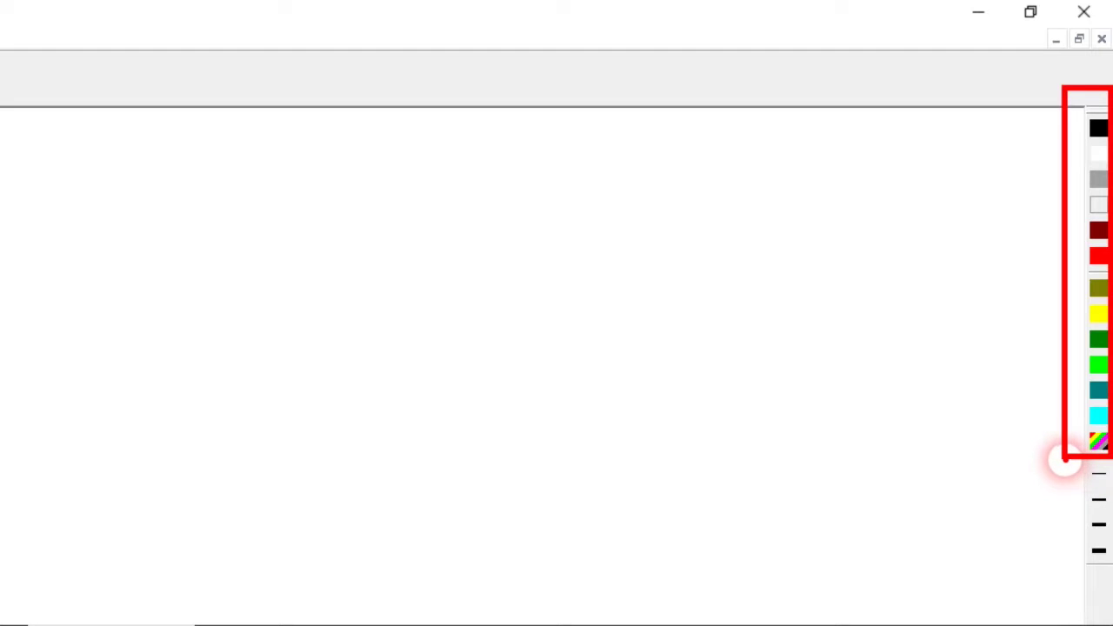
{"action": "left_click_drag", "start_coordinate": [1060, 459], "coordinate": [1106, 574]}
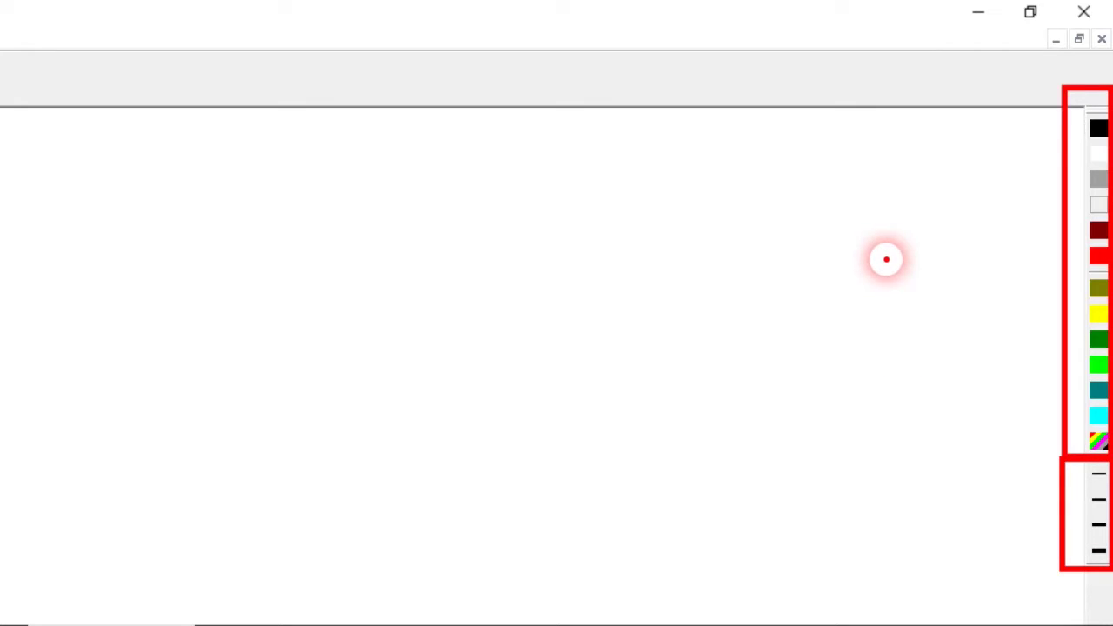
{"action": "key", "text": "Escape"}
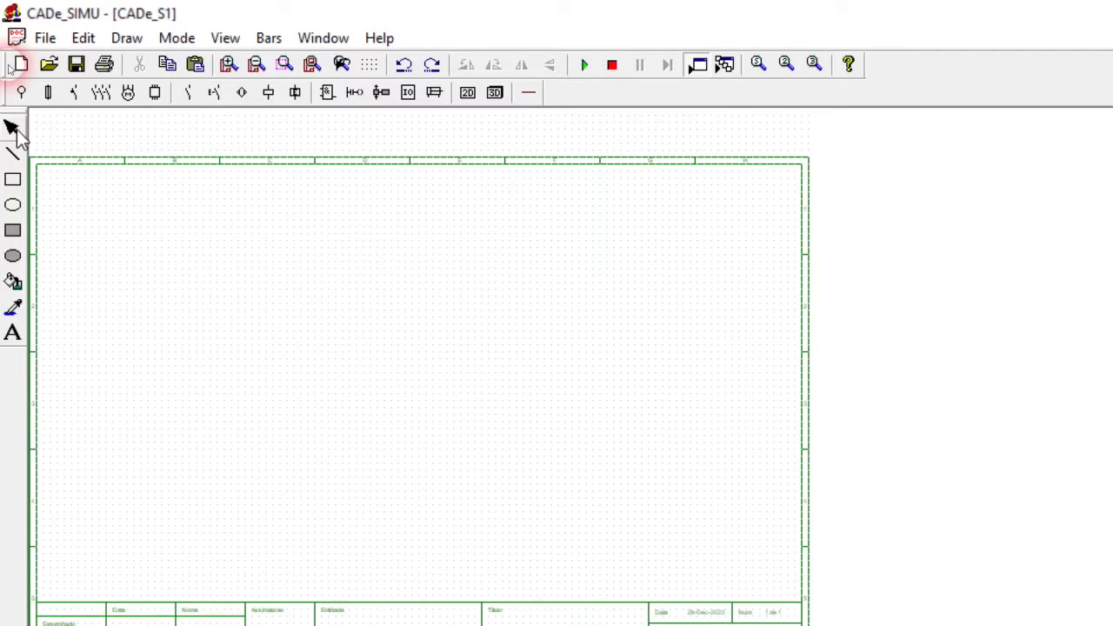
- Draw a horizontal line near the upper edge of the sheet and a wide unfilled rectangle of the same width beneath it
{"action": "left_click", "coordinate": [14, 161]}
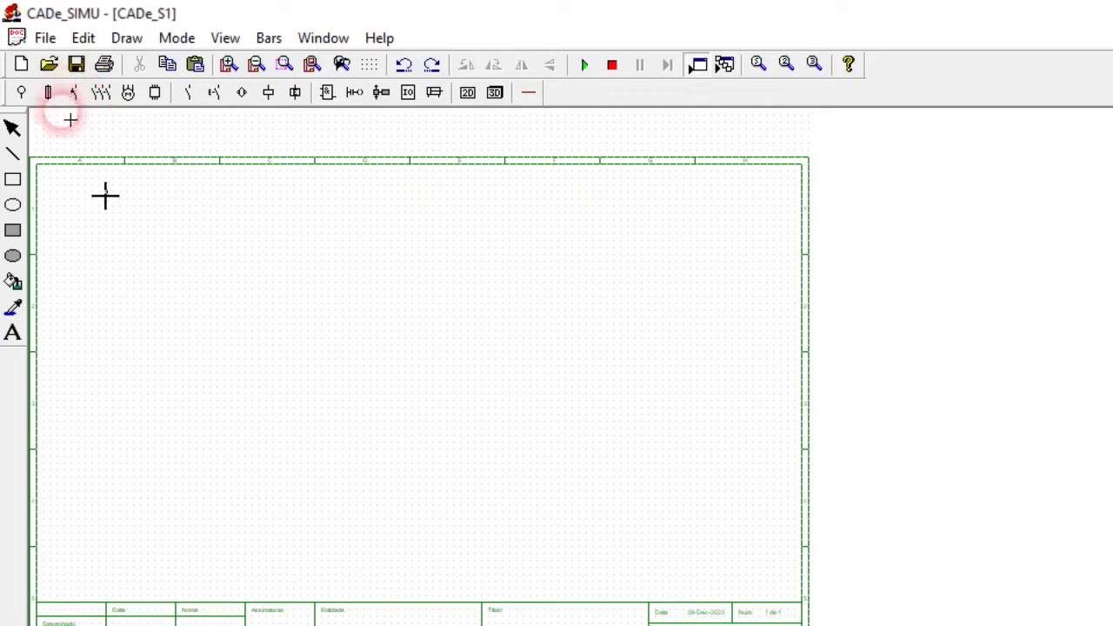
{"action": "left_click", "coordinate": [148, 192]}
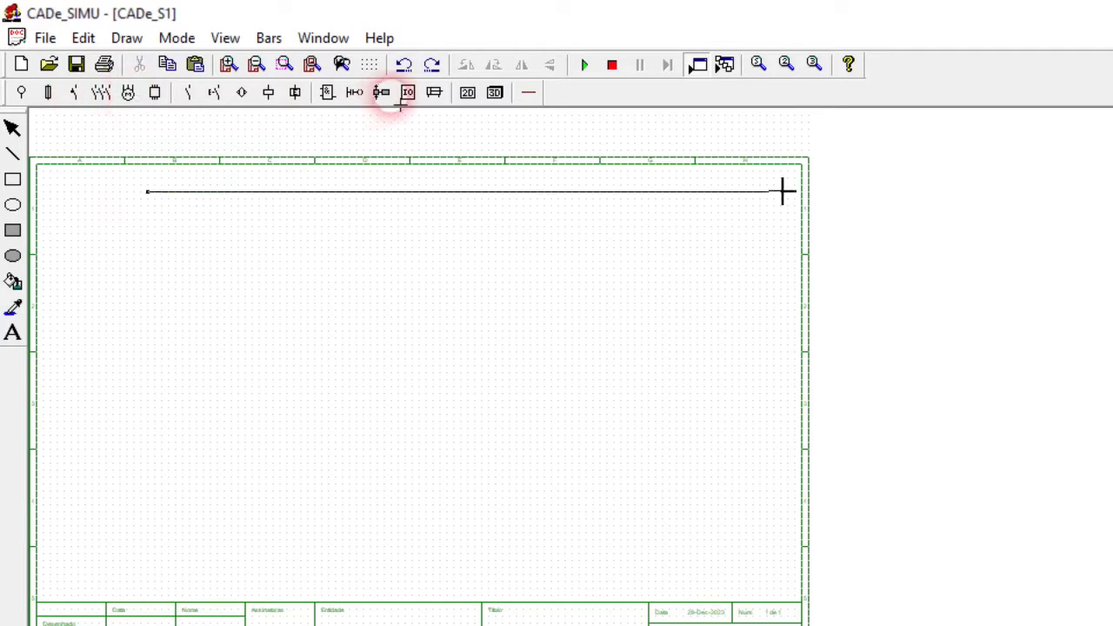
{"action": "left_click", "coordinate": [491, 192]}
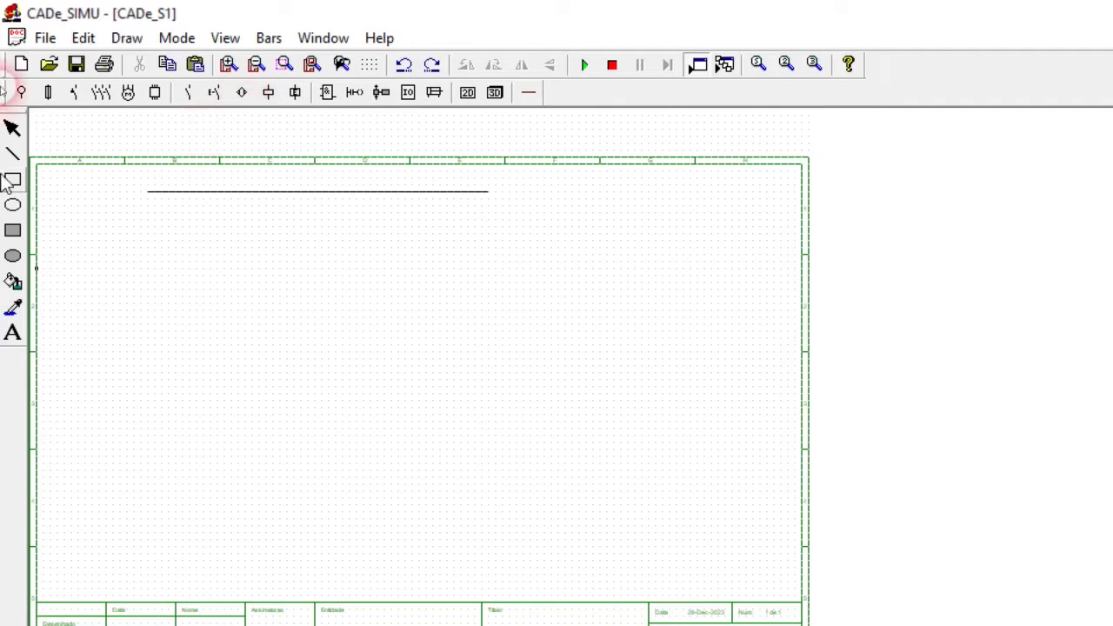
{"action": "left_click", "coordinate": [21, 91]}
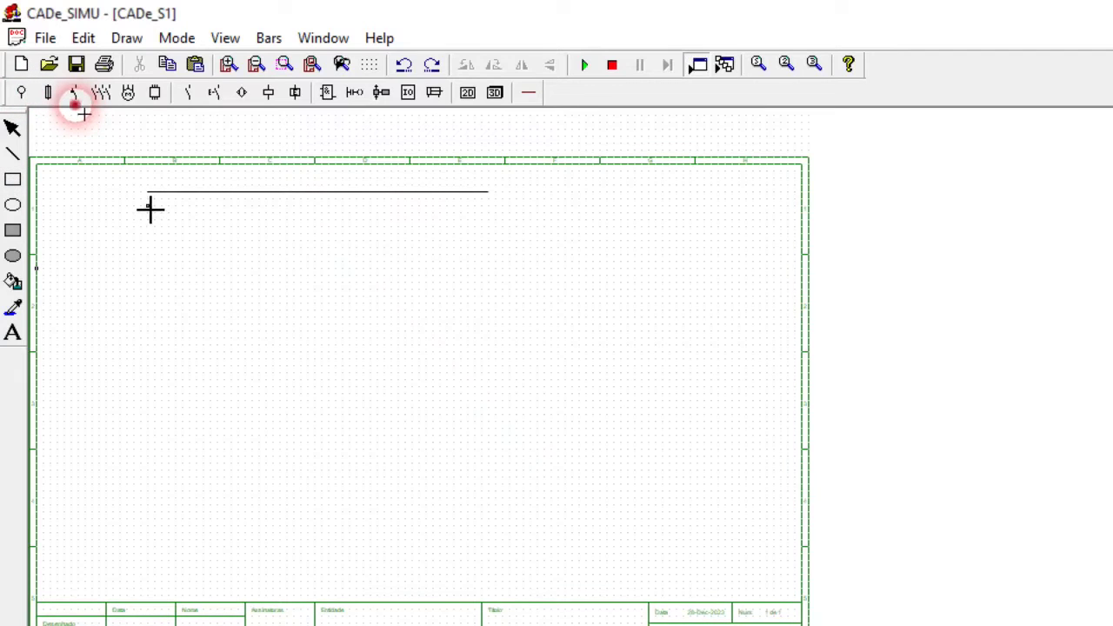
{"action": "left_click_drag", "start_coordinate": [149, 209], "coordinate": [486, 247]}
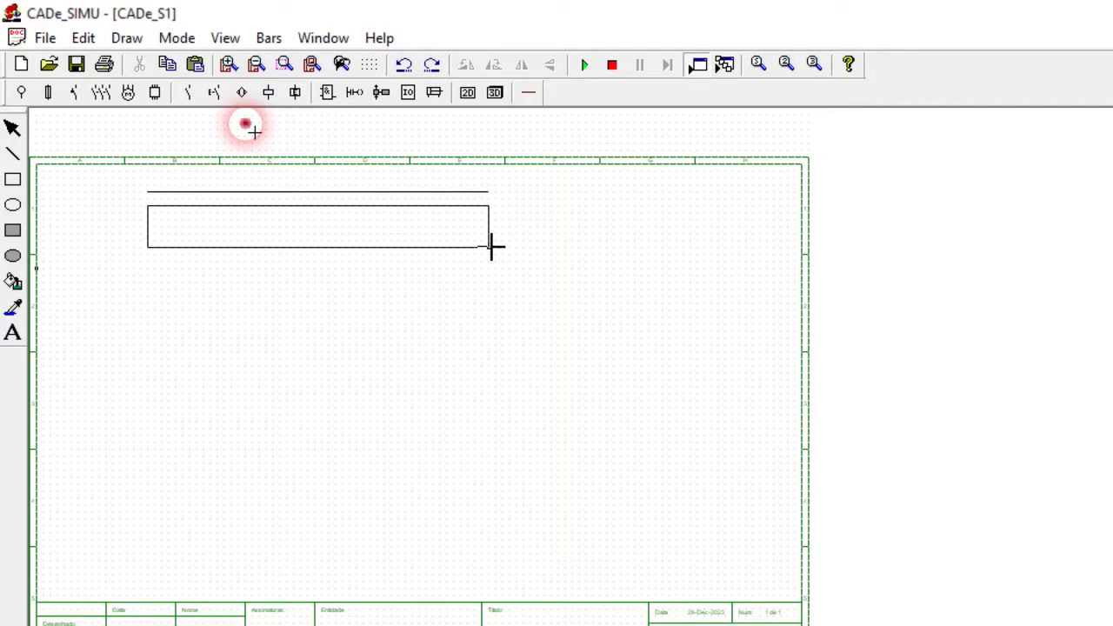
- Draw a small unfilled circle and, beside it, a wide flat unfilled ellipse below the rectangle
{"action": "left_click", "coordinate": [21, 91]}
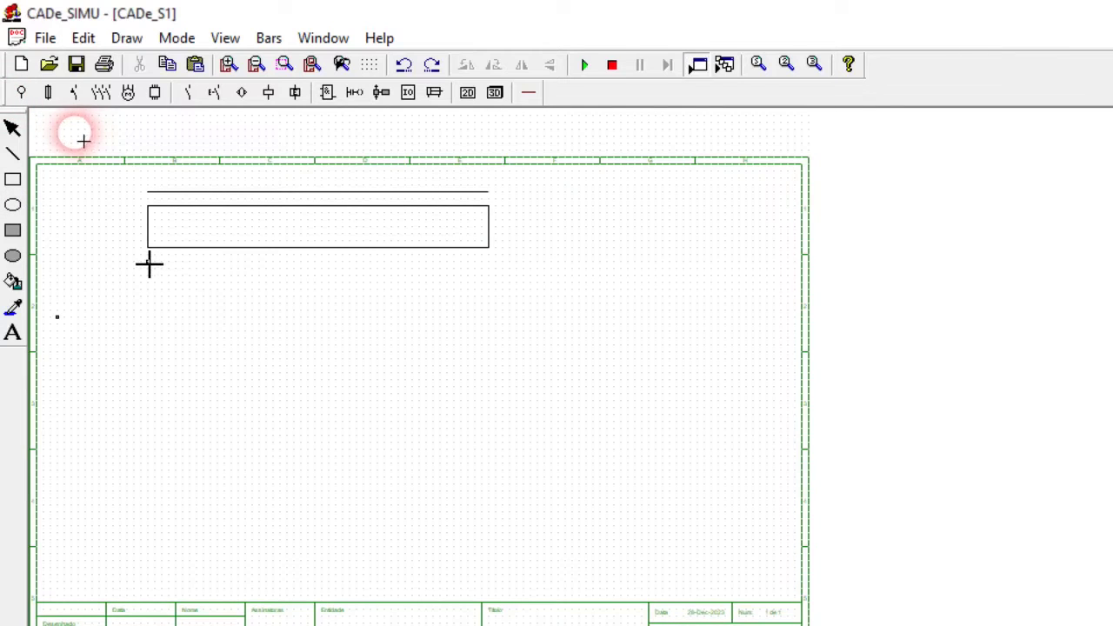
{"action": "left_click_drag", "start_coordinate": [148, 265], "coordinate": [209, 319]}
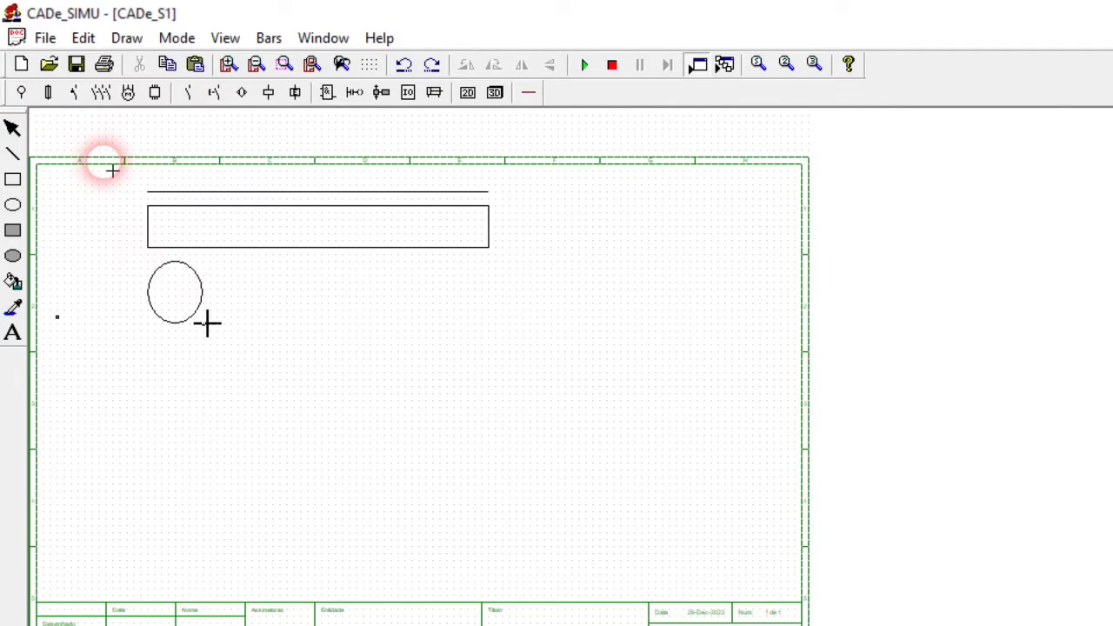
{"action": "left_click_drag", "start_coordinate": [260, 267], "coordinate": [497, 318]}
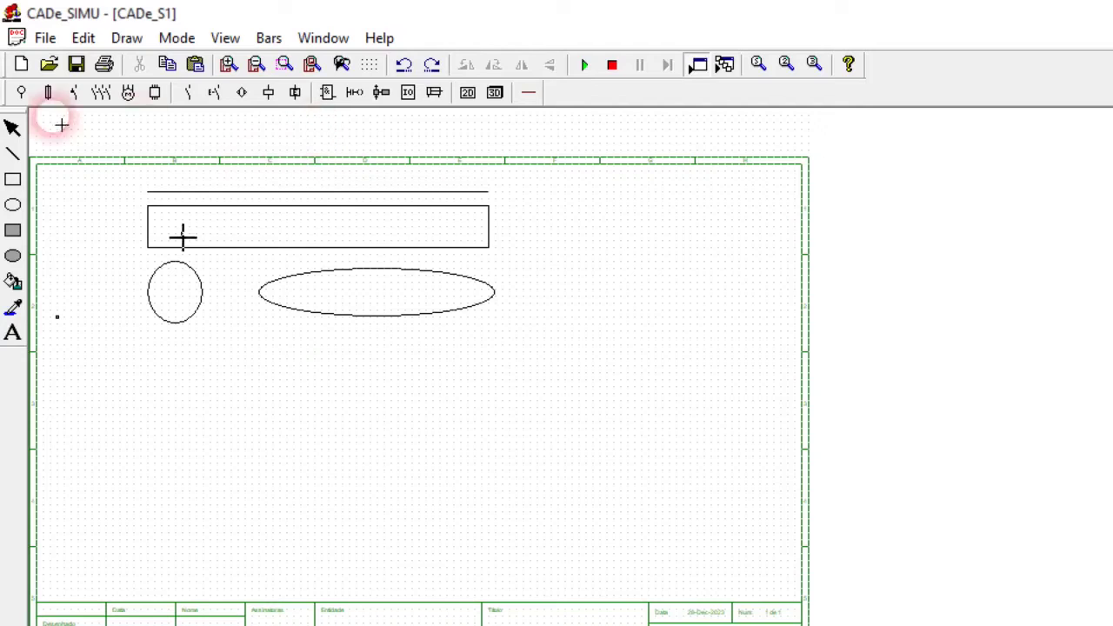
- Draw a wide filled black rectangle below the circle and ellipse, and a filled black ellipse beneath it
{"action": "left_click", "coordinate": [13, 233]}
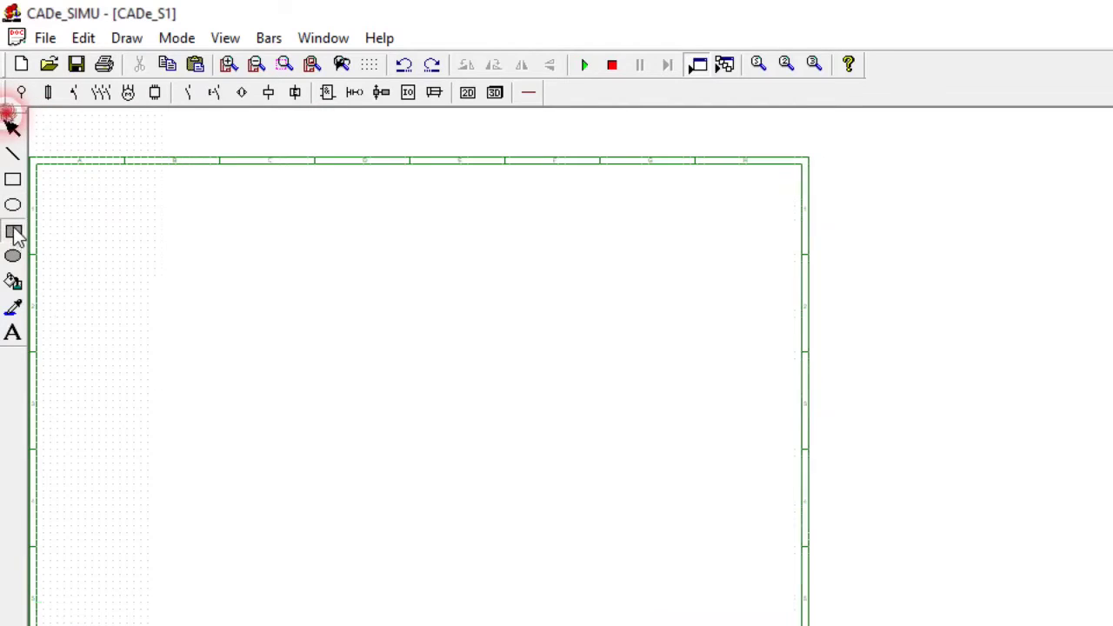
{"action": "mouse_move", "coordinate": [141, 339]}
{"action": "left_mouse_down"}
{"action": "mouse_move", "coordinate": [217, 363]}
{"action": "mouse_move", "coordinate": [516, 380]}
{"action": "mouse_move", "coordinate": [495, 376]}
{"action": "left_mouse_up"}
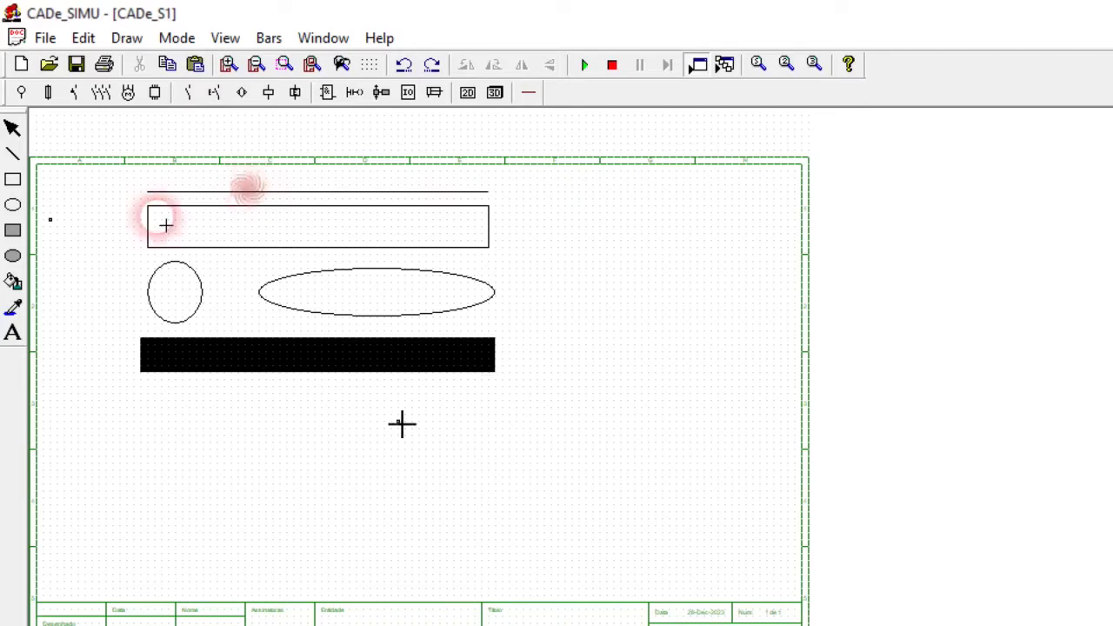
{"action": "left_click", "coordinate": [12, 128]}
{"action": "left_click", "coordinate": [13, 256]}
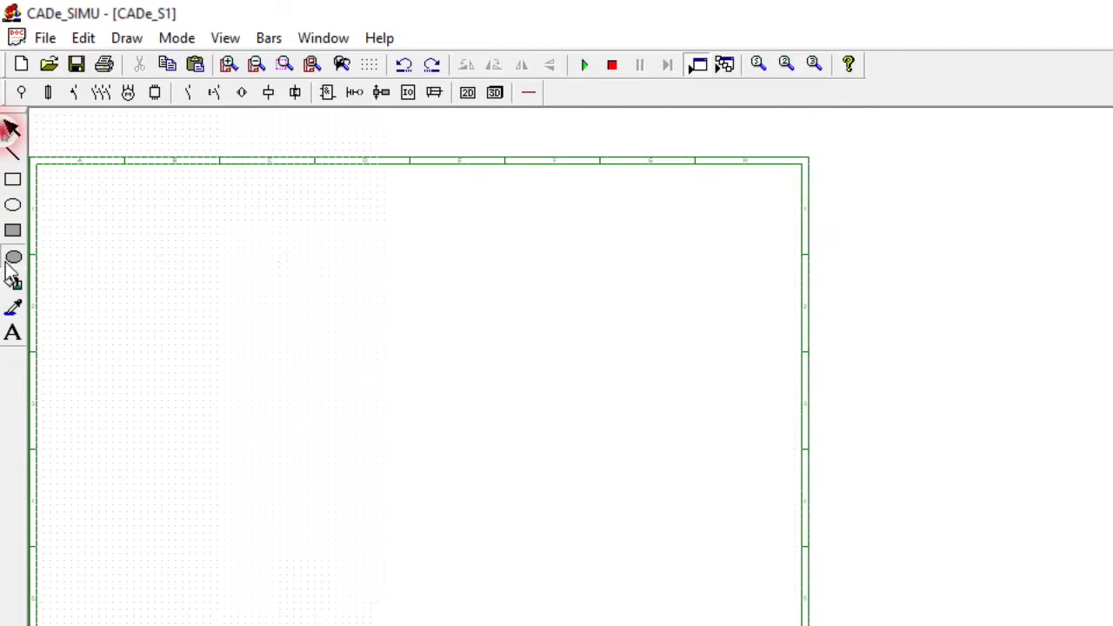
{"action": "left_click_drag", "start_coordinate": [155, 401], "coordinate": [303, 490]}
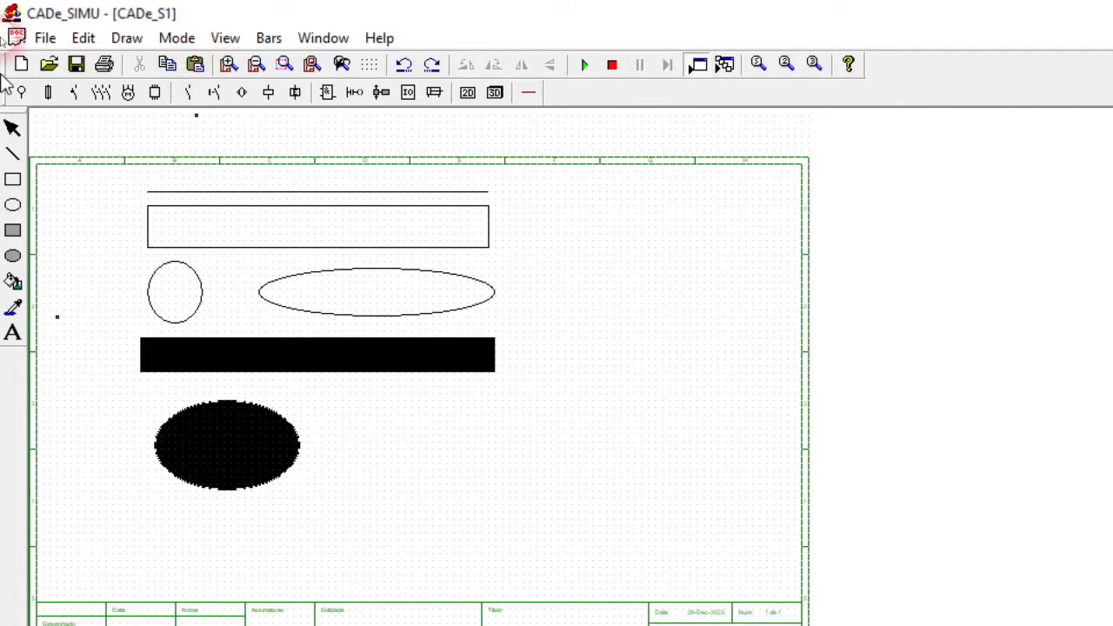
{"action": "left_click", "coordinate": [13, 129]}
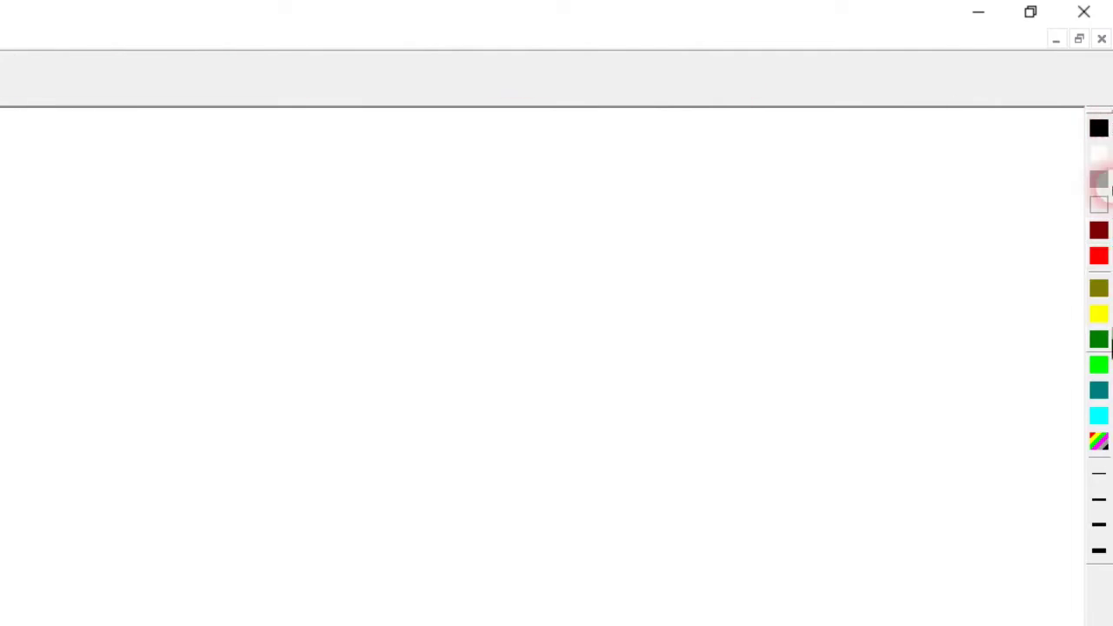
- Draw a thick red horizontal line through the middle of the unfilled rectangle, spanning its full width
{"action": "left_click", "coordinate": [1099, 255]}
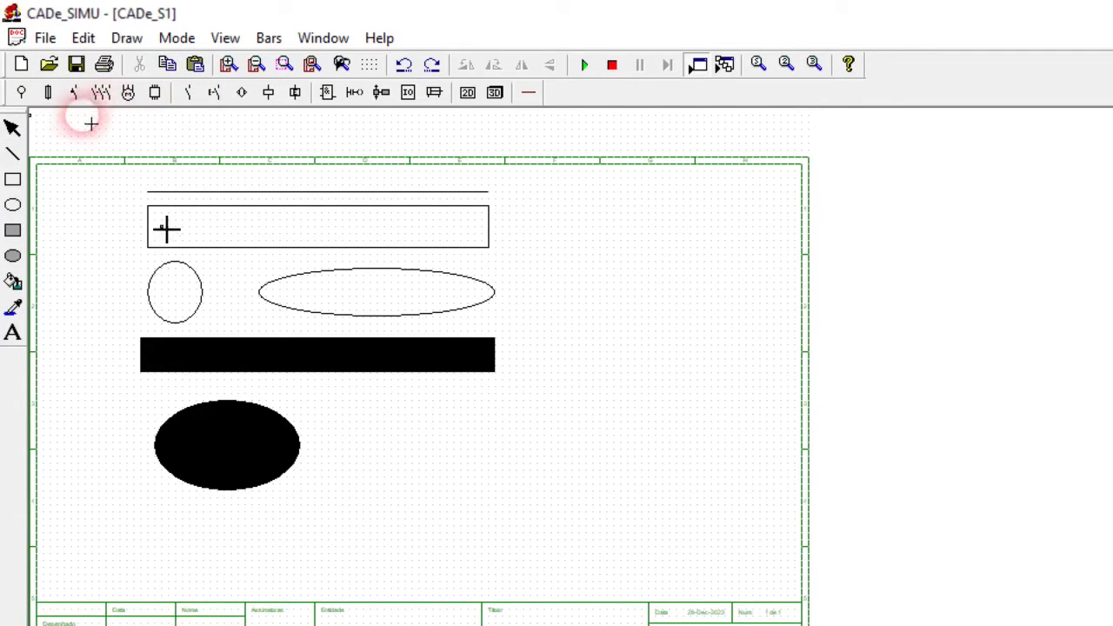
{"action": "left_click_drag", "start_coordinate": [148, 227], "coordinate": [493, 228]}
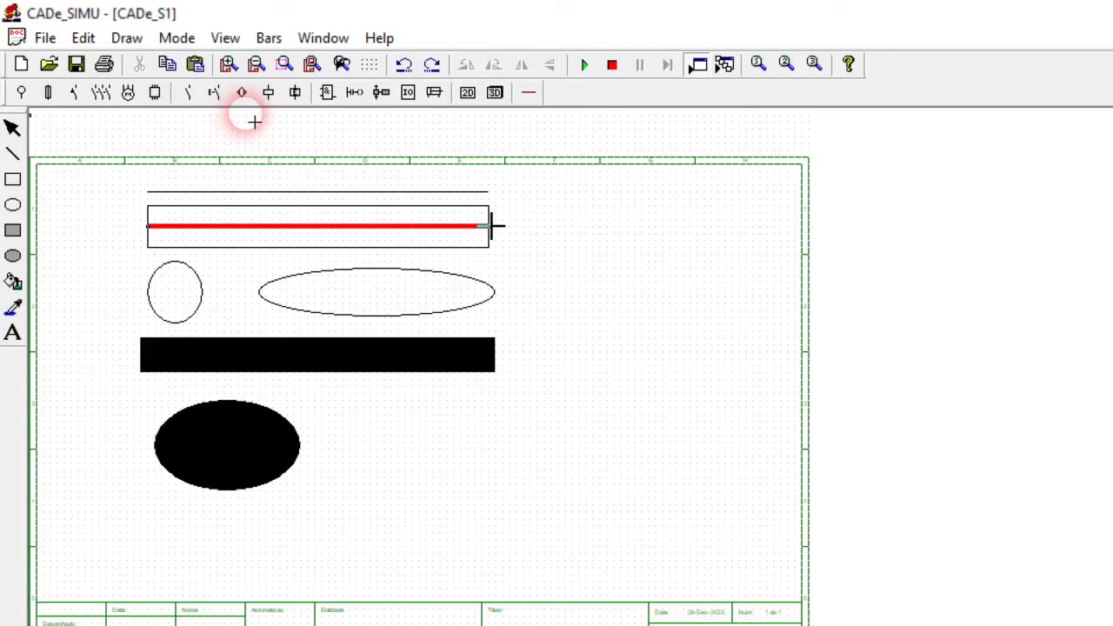
{"action": "left_click", "coordinate": [12, 128]}
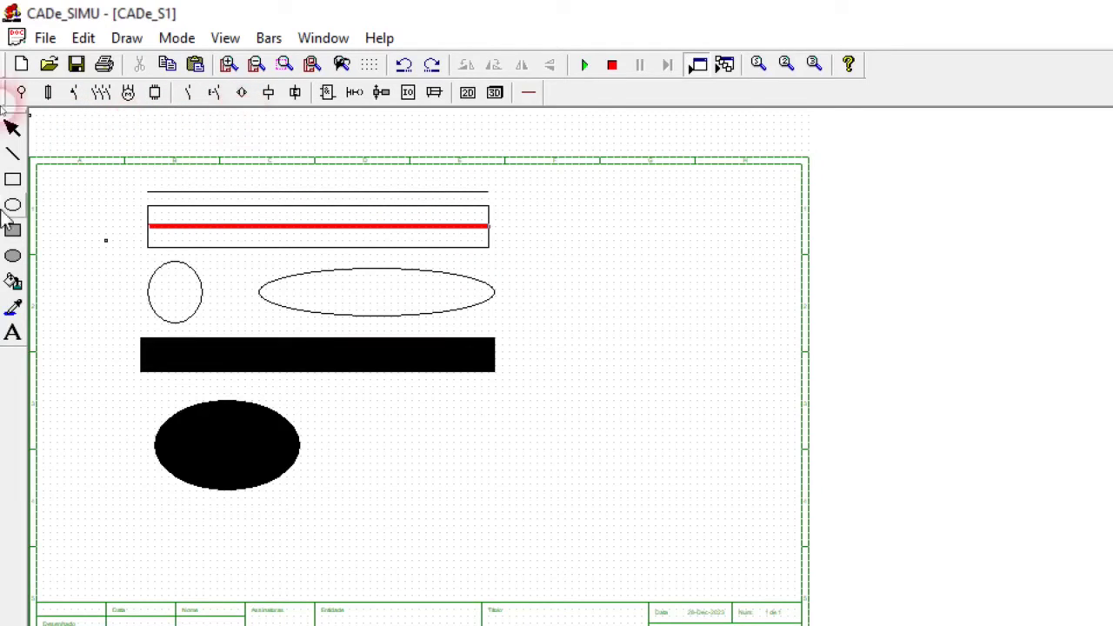
- Recolor the filled black rectangle and the filled black ellipse red, including the ellipse's interior
{"action": "left_click", "coordinate": [17, 287]}
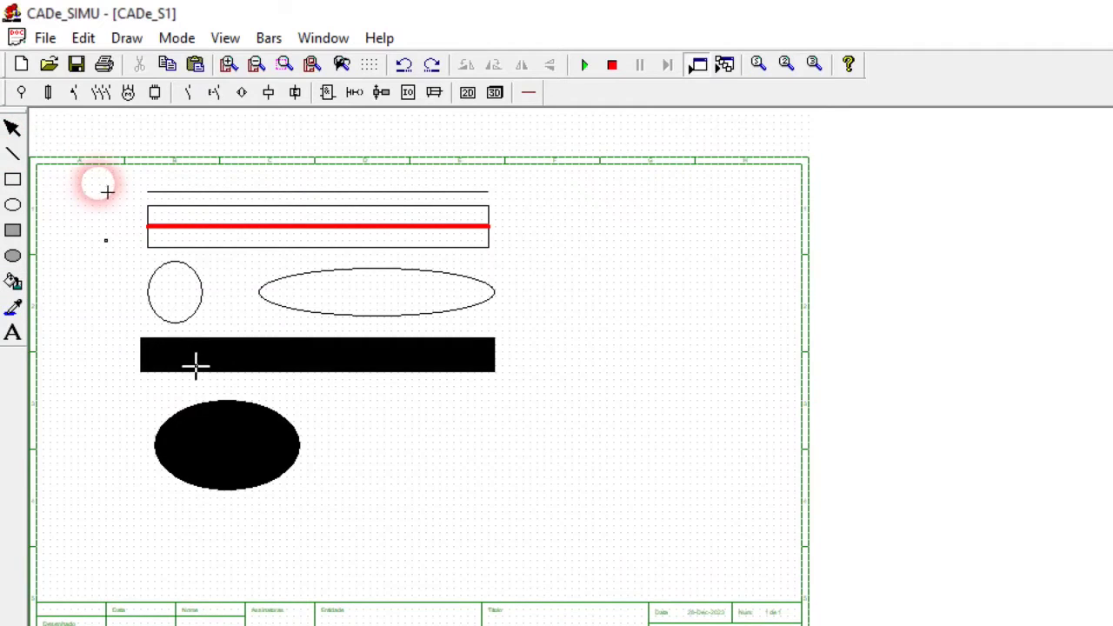
{"action": "left_click", "coordinate": [195, 365]}
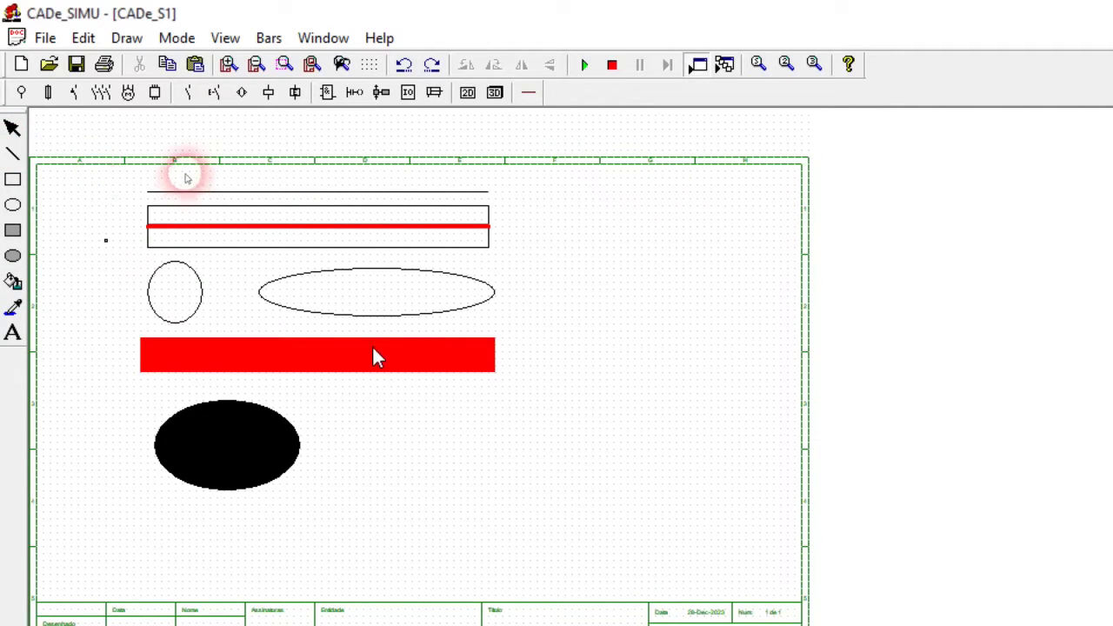
{"action": "left_click", "coordinate": [269, 429]}
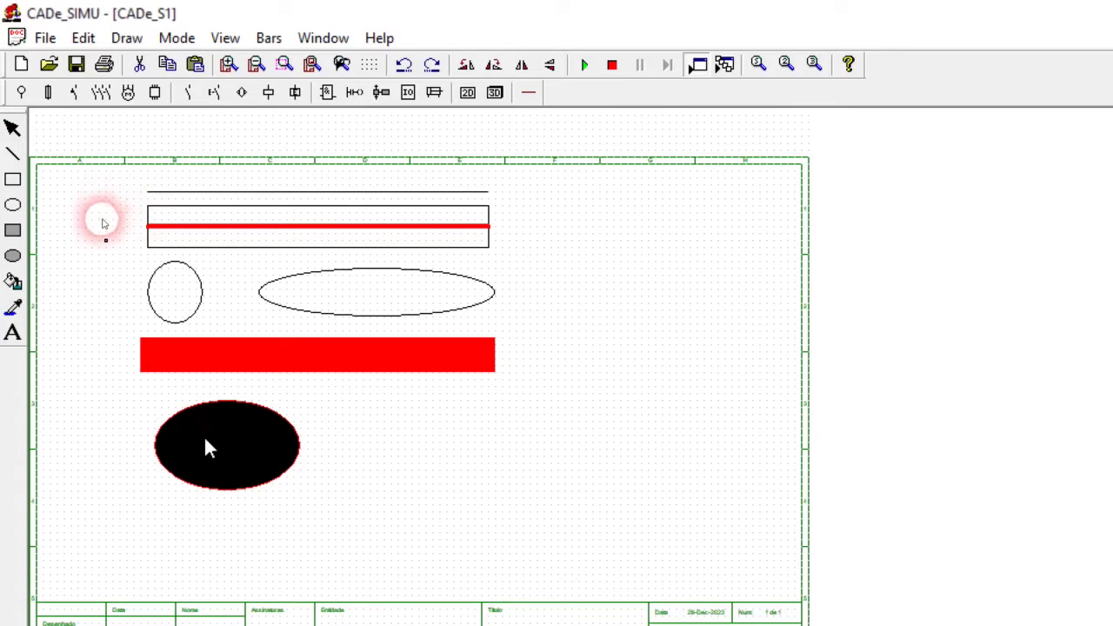
{"action": "left_click", "coordinate": [12, 154]}
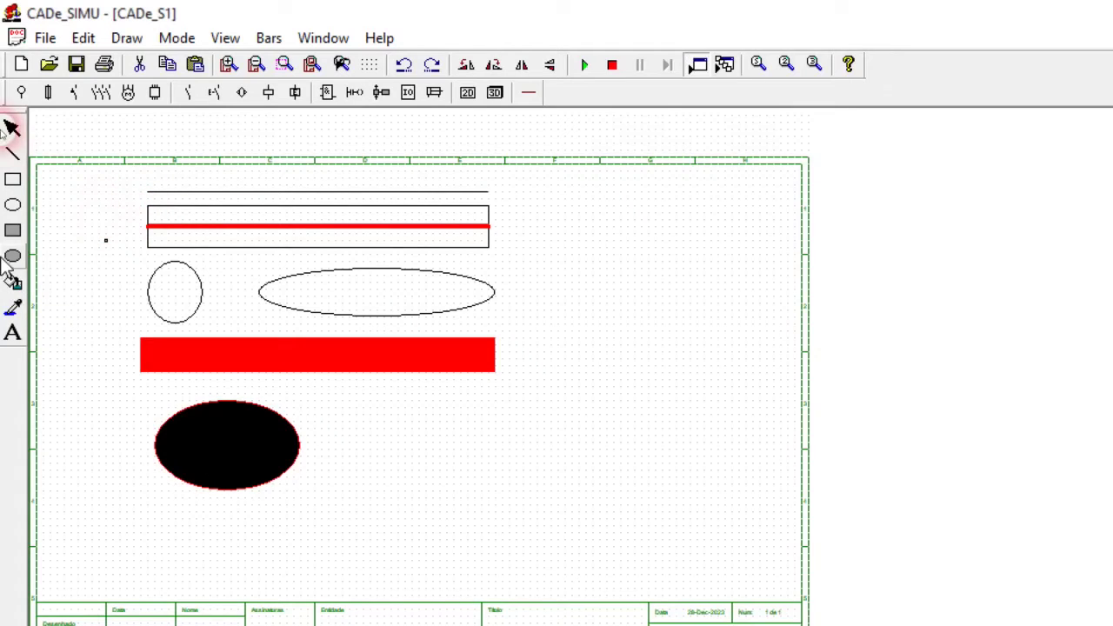
{"action": "left_click", "coordinate": [205, 439]}
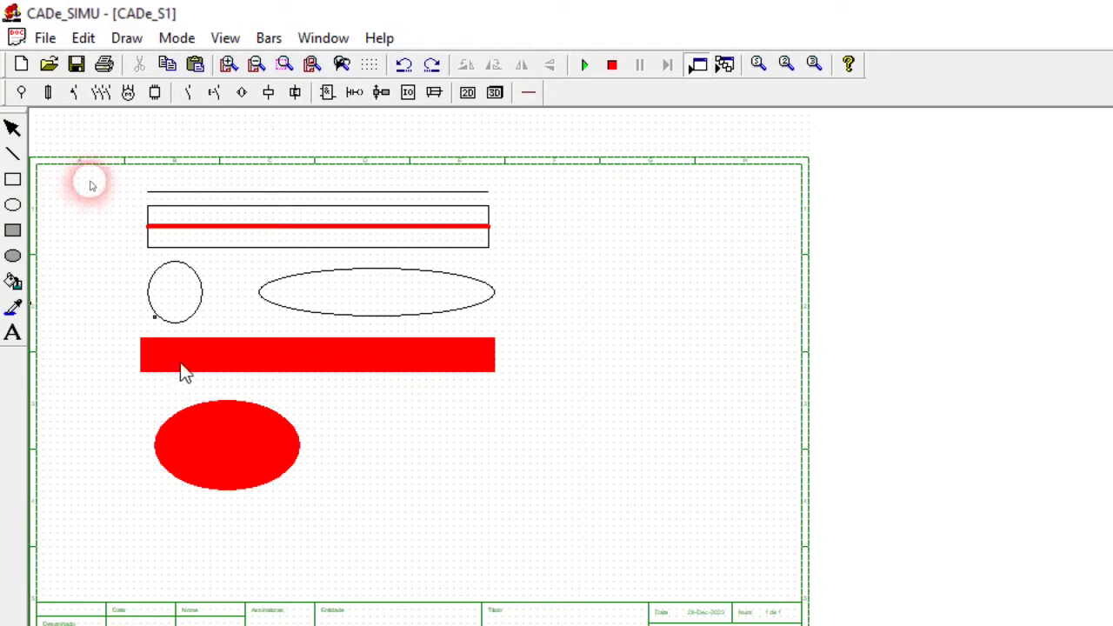
- Add the red text "Meu primeiro teste no cadesimu" to the sheet, beside the uppermost horizontal line
{"action": "left_click", "coordinate": [13, 333]}
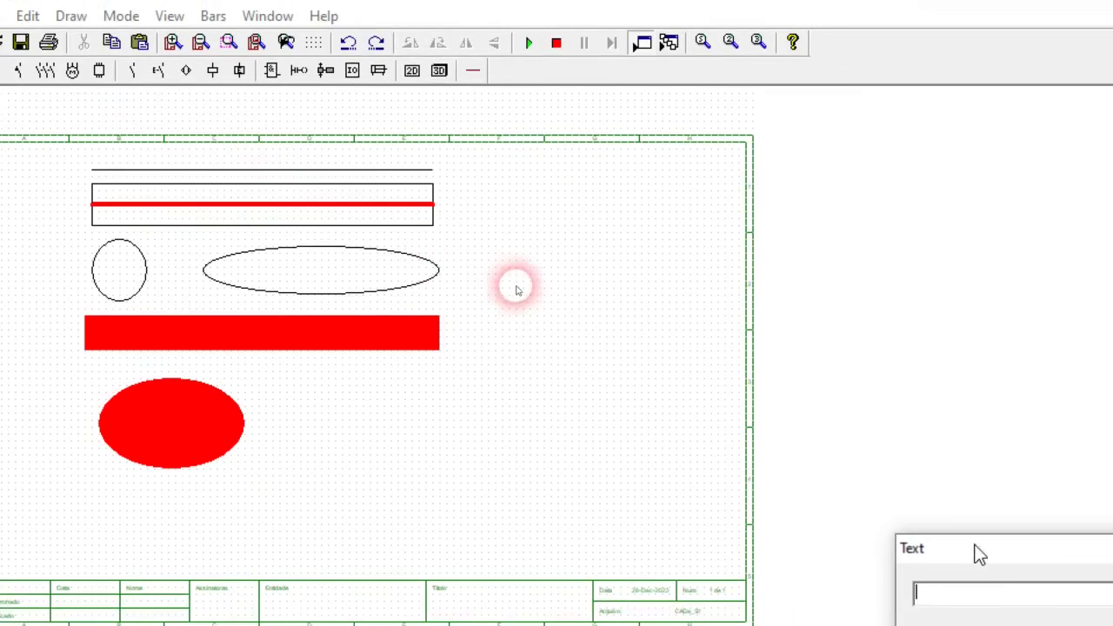
{"action": "left_click_drag", "start_coordinate": [958, 520], "coordinate": [153, 232]}
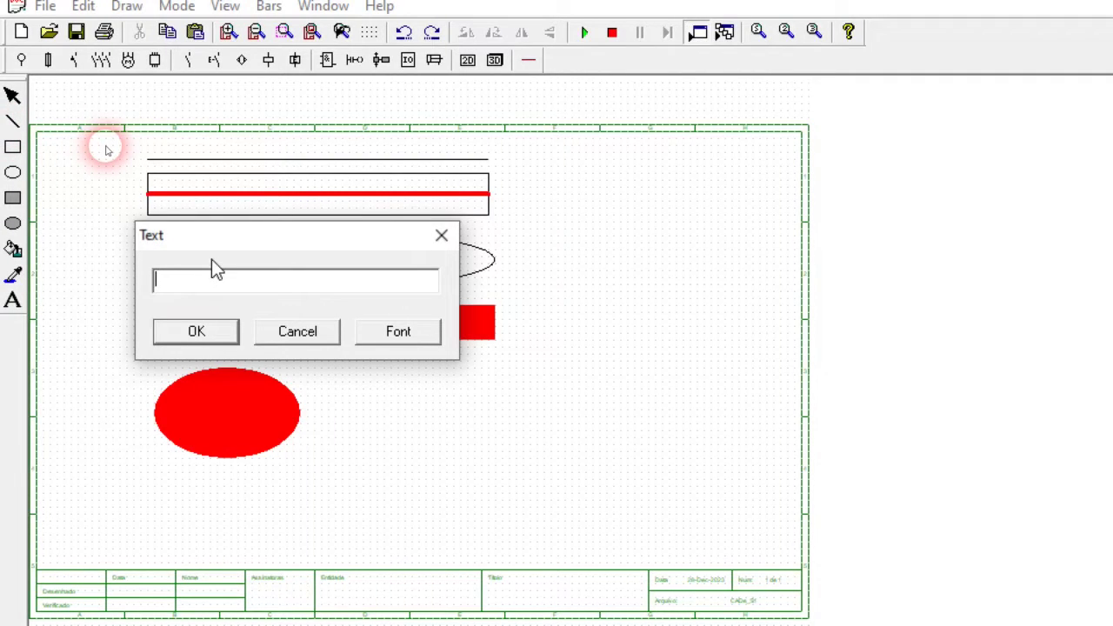
{"action": "type", "text": "Meu primeiro teste no cad e"}
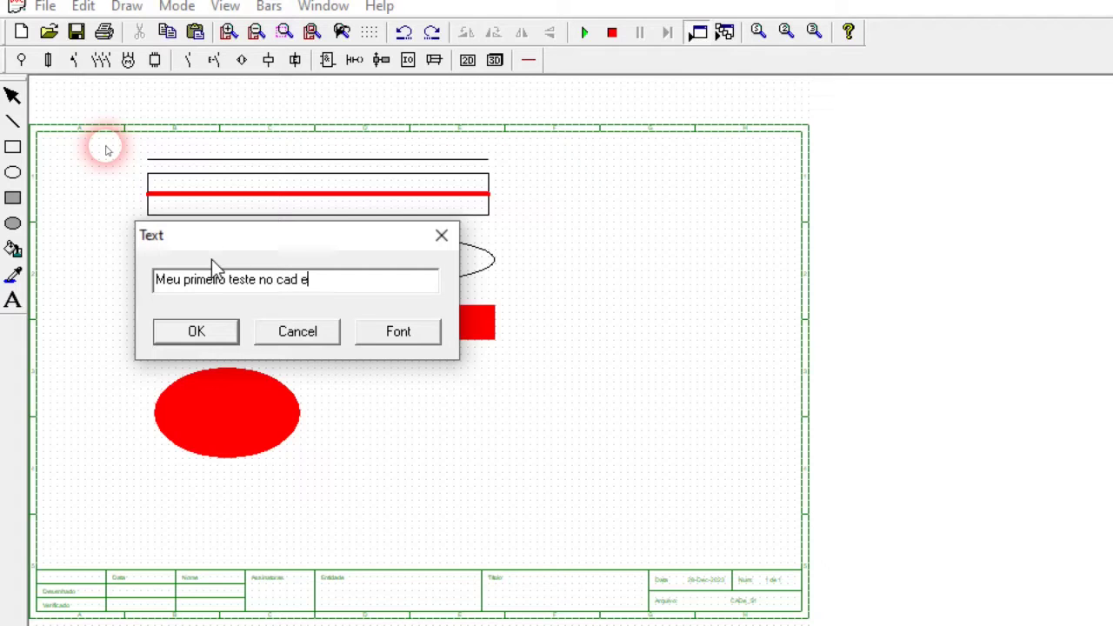
{"action": "type", "text": " si"}
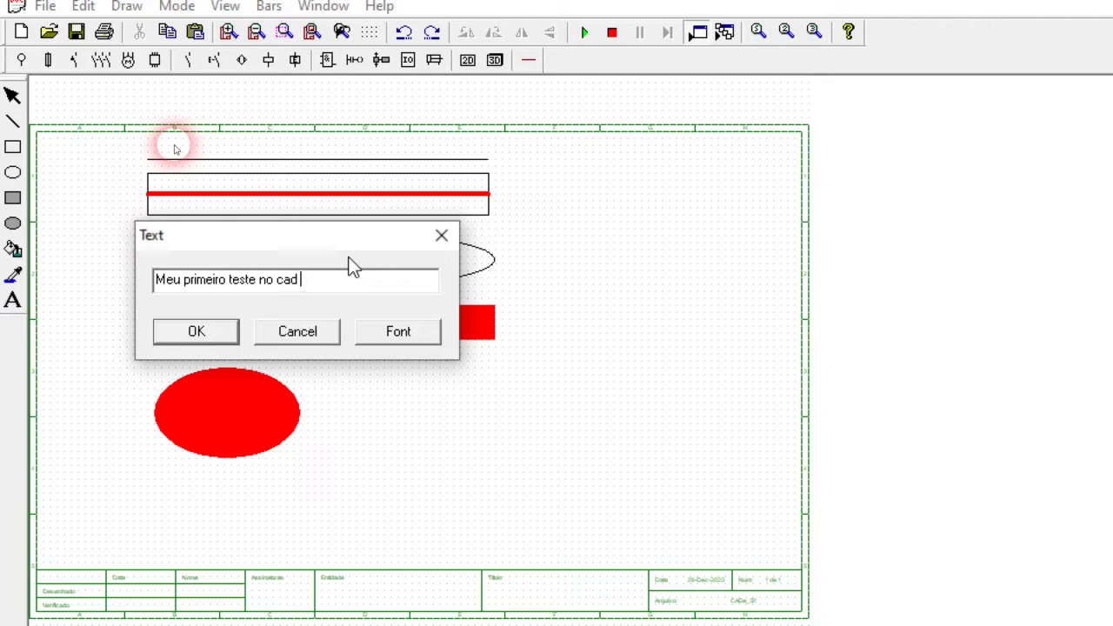
{"action": "type", "text": "esimu"}
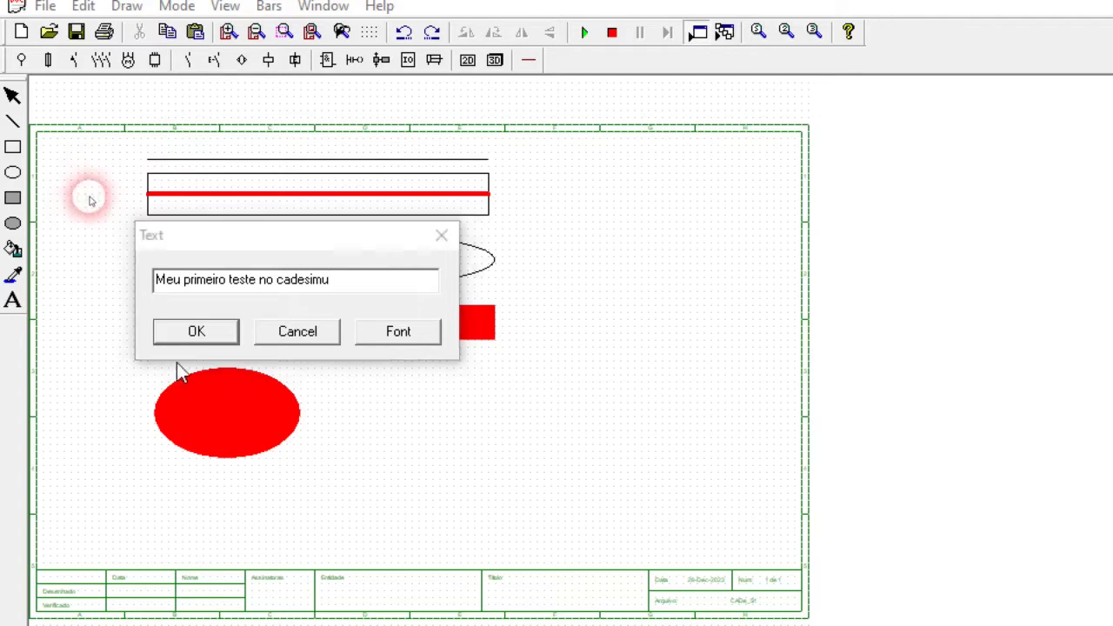
{"action": "left_click", "coordinate": [195, 333]}
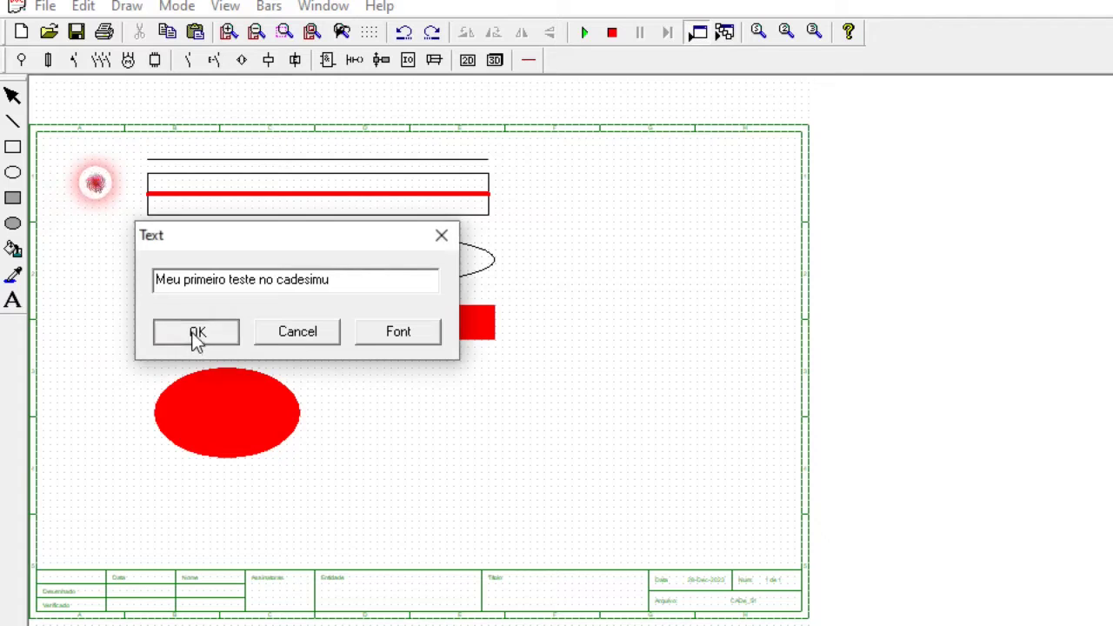
{"action": "left_click", "coordinate": [557, 162]}
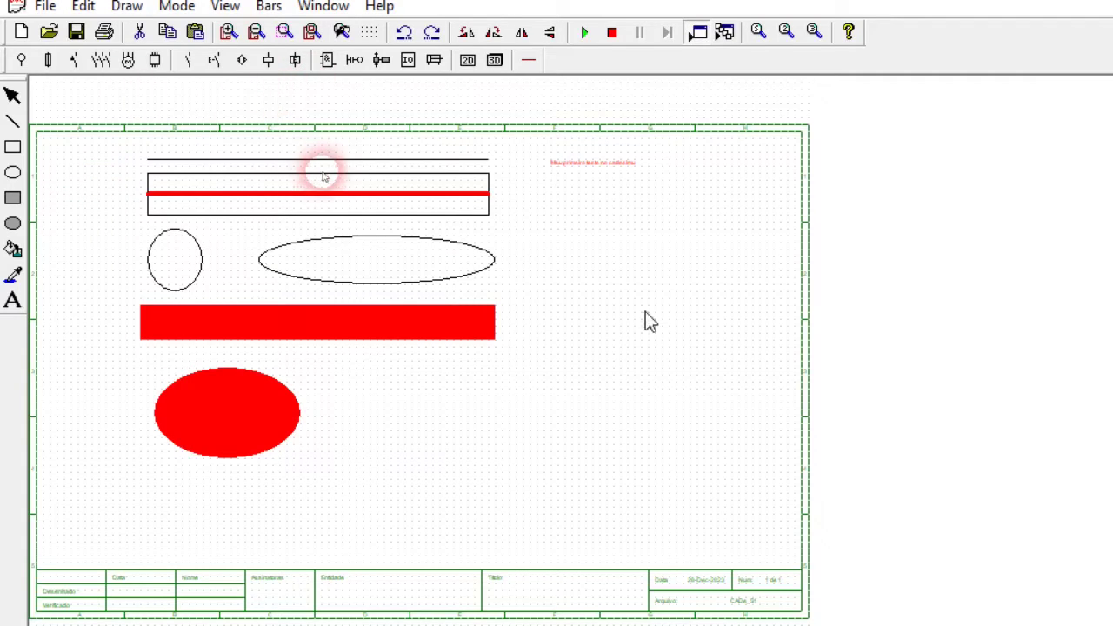
{"action": "left_click", "coordinate": [12, 96]}
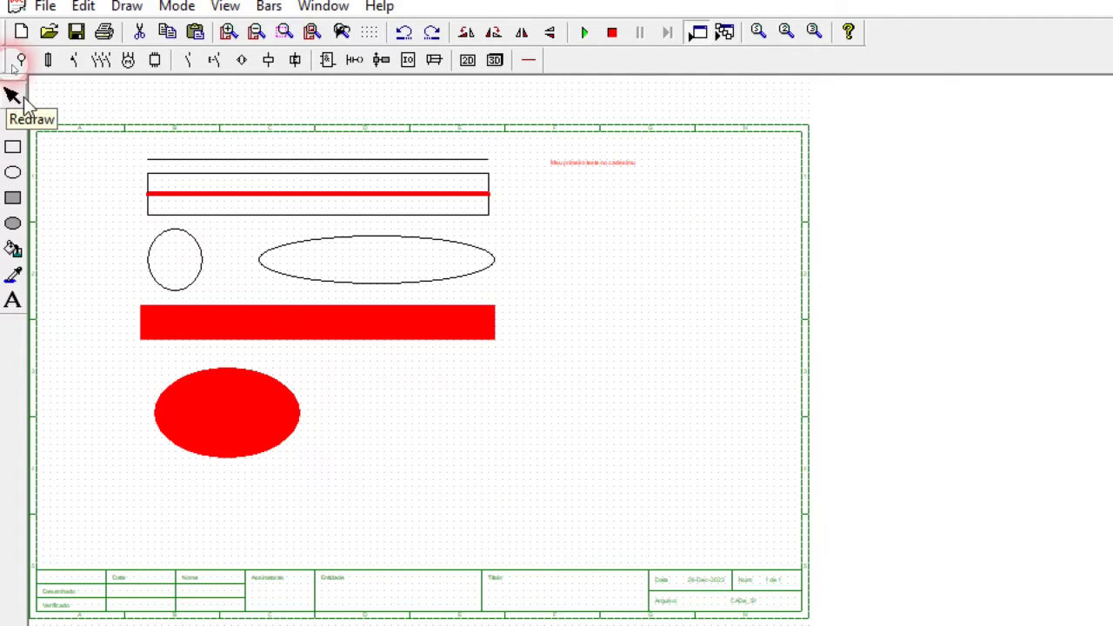
- Select all the drawn lines, shapes and text on the sheet together and delete them
{"action": "left_click", "coordinate": [15, 94]}
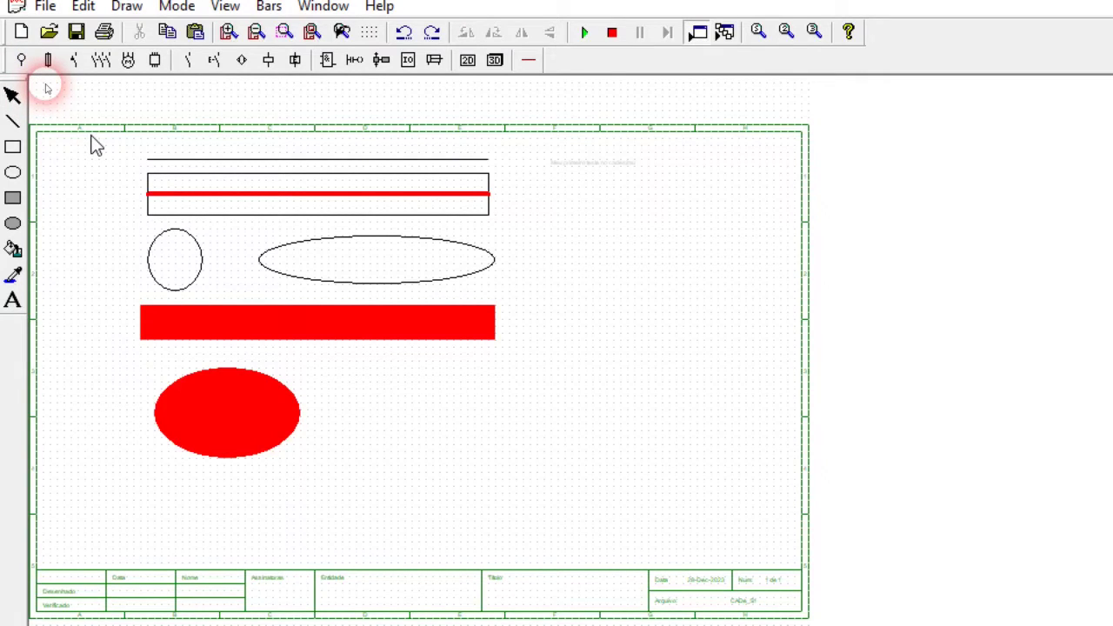
{"action": "mouse_move", "coordinate": [85, 135]}
{"action": "left_mouse_down"}
{"action": "mouse_move", "coordinate": [390, 353]}
{"action": "mouse_move", "coordinate": [754, 535]}
{"action": "mouse_move", "coordinate": [721, 505]}
{"action": "mouse_move", "coordinate": [718, 484]}
{"action": "mouse_move", "coordinate": [726, 514]}
{"action": "left_mouse_up"}
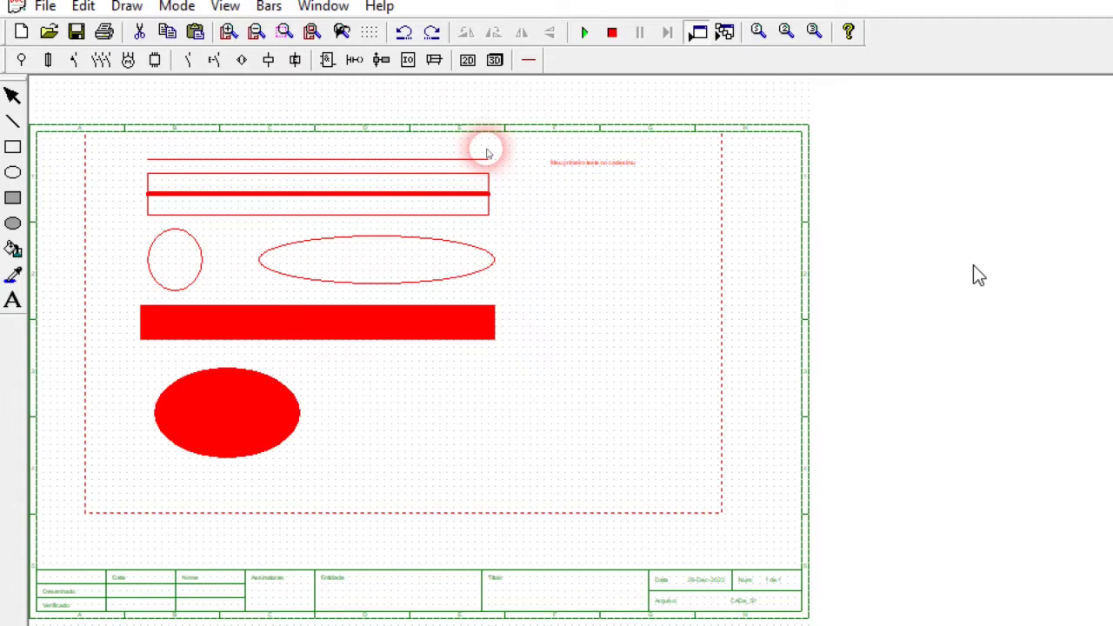
{"action": "key", "text": "Delete"}
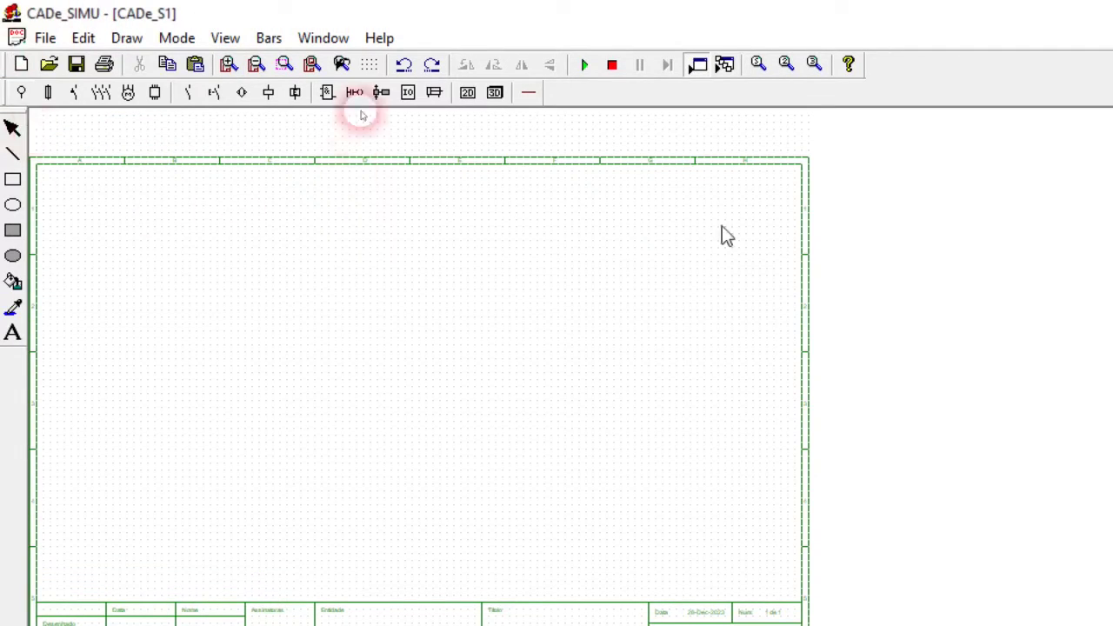
- Zoom in on the emptied sheet, look over its upper and lower areas, and zoom back out to the whole sheet
{"action": "left_click", "coordinate": [229, 64]}
{"action": "left_click", "coordinate": [228, 68]}
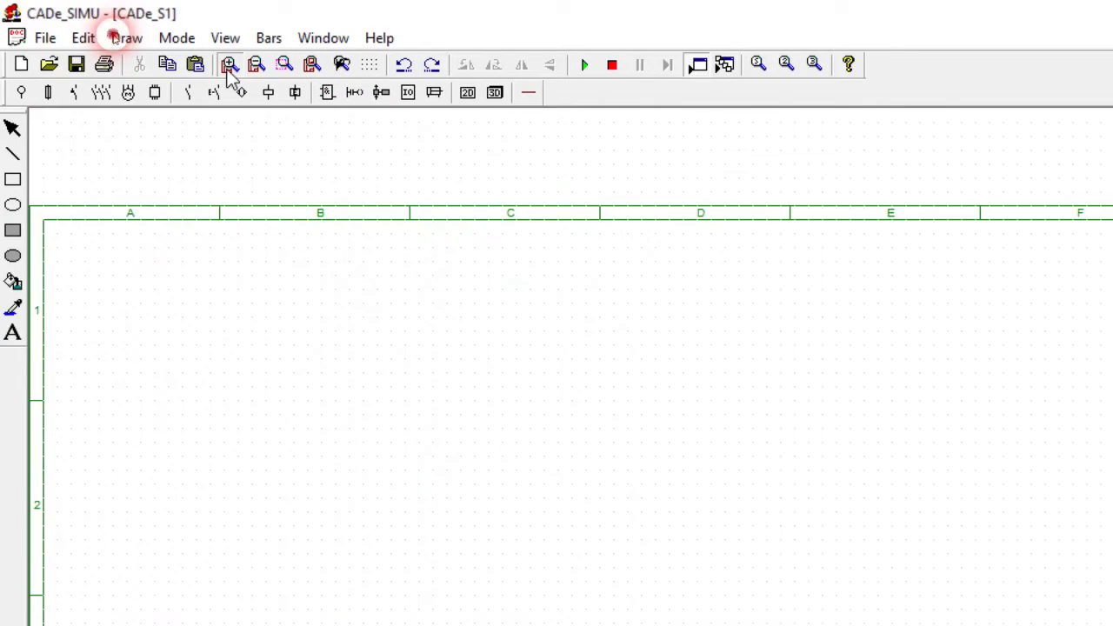
{"action": "left_click", "coordinate": [229, 68]}
{"action": "left_click", "coordinate": [229, 68]}
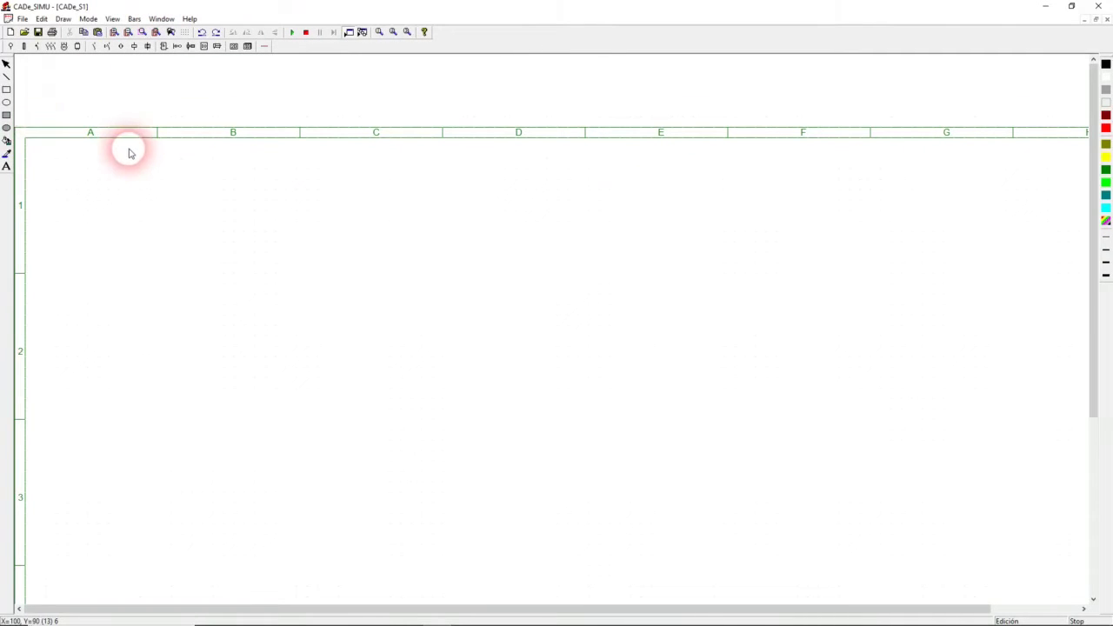
{"action": "scroll", "coordinate": [126, 149], "scroll_direction": "down", "scroll_amount": 5}
{"action": "scroll", "coordinate": [113, 134], "scroll_direction": "up", "scroll_amount": 4}
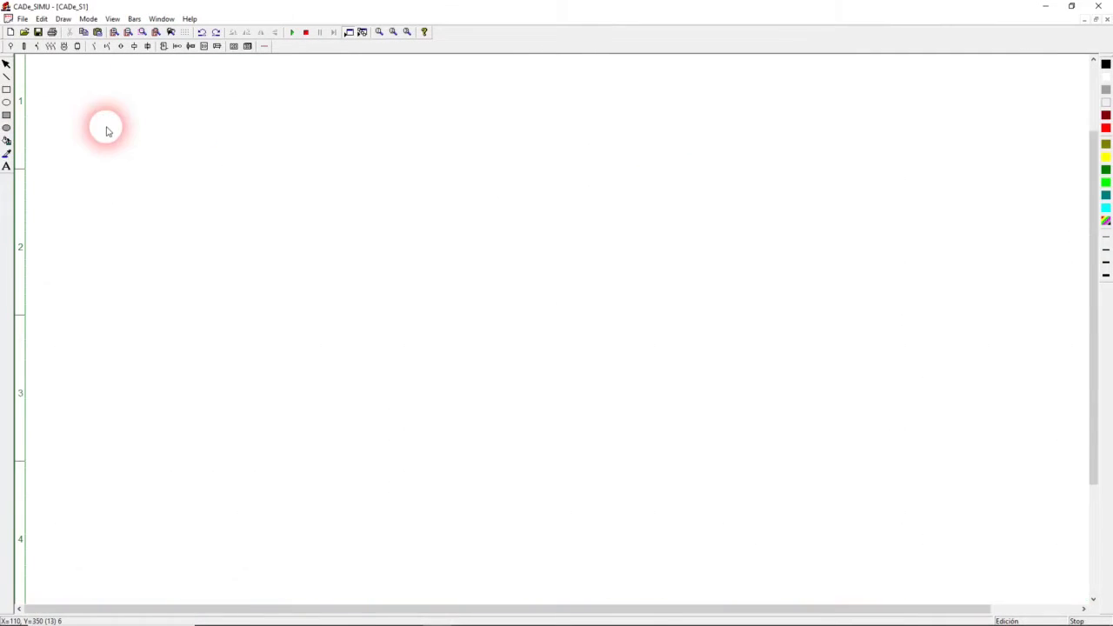
{"action": "left_click", "coordinate": [129, 32]}
{"action": "left_click", "coordinate": [129, 32]}
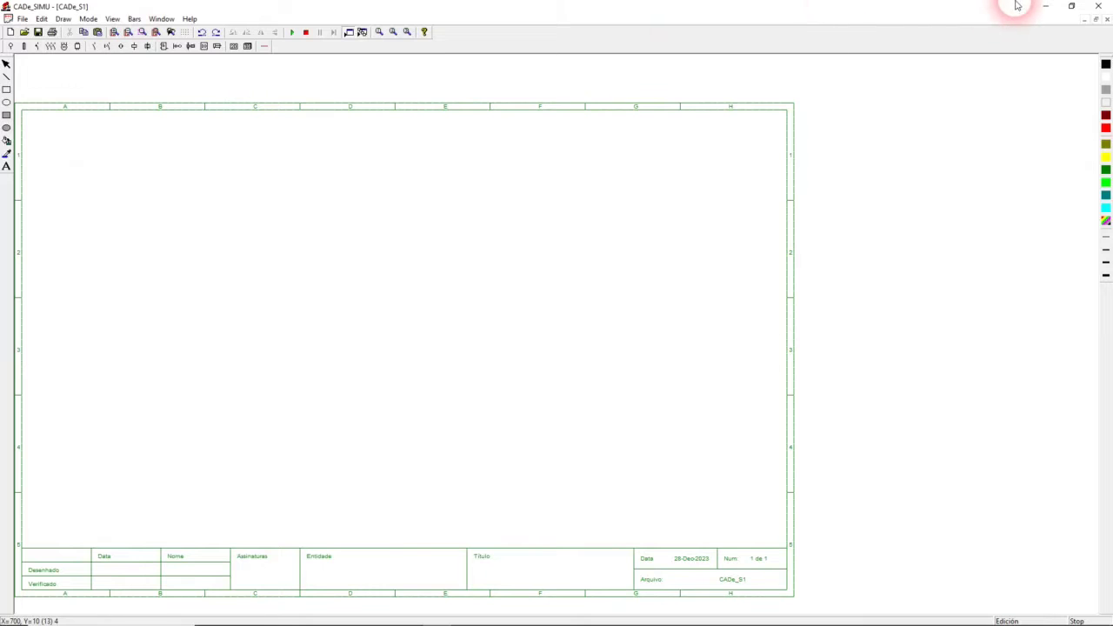
- Restore the maximized program window, move it to the screen's upper-left corner and enlarge it downward until the whole sheet fits
{"action": "left_click", "coordinate": [1072, 7]}
{"action": "left_click_drag", "start_coordinate": [511, 101], "coordinate": [414, 10]}
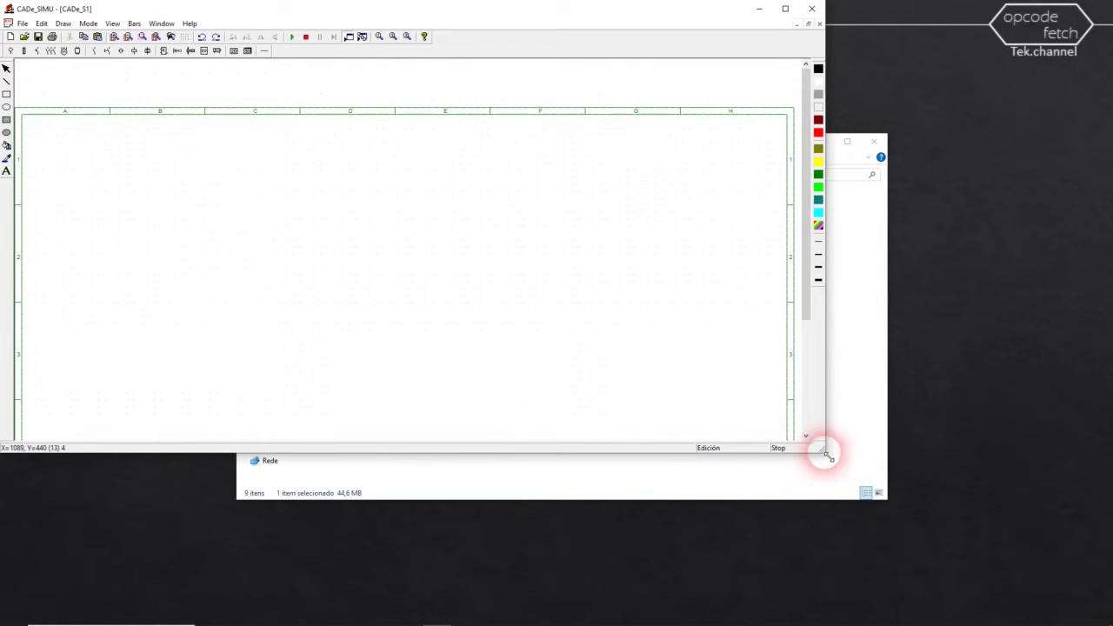
{"action": "left_click_drag", "start_coordinate": [827, 453], "coordinate": [832, 622]}
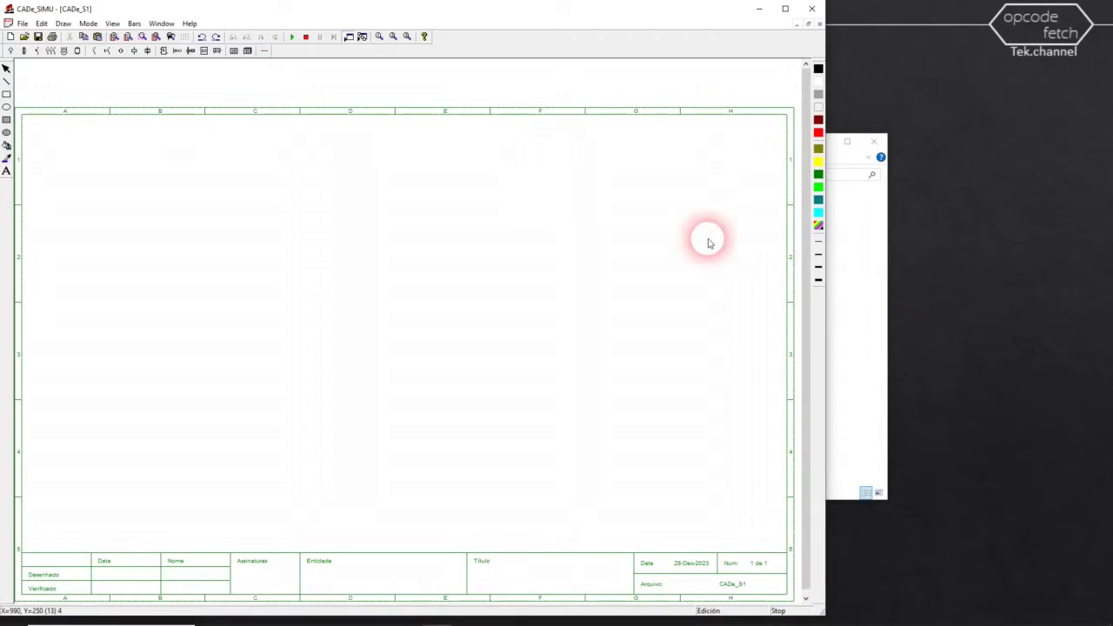
{"action": "scroll", "coordinate": [726, 239], "scroll_direction": "down", "scroll_amount": 1}
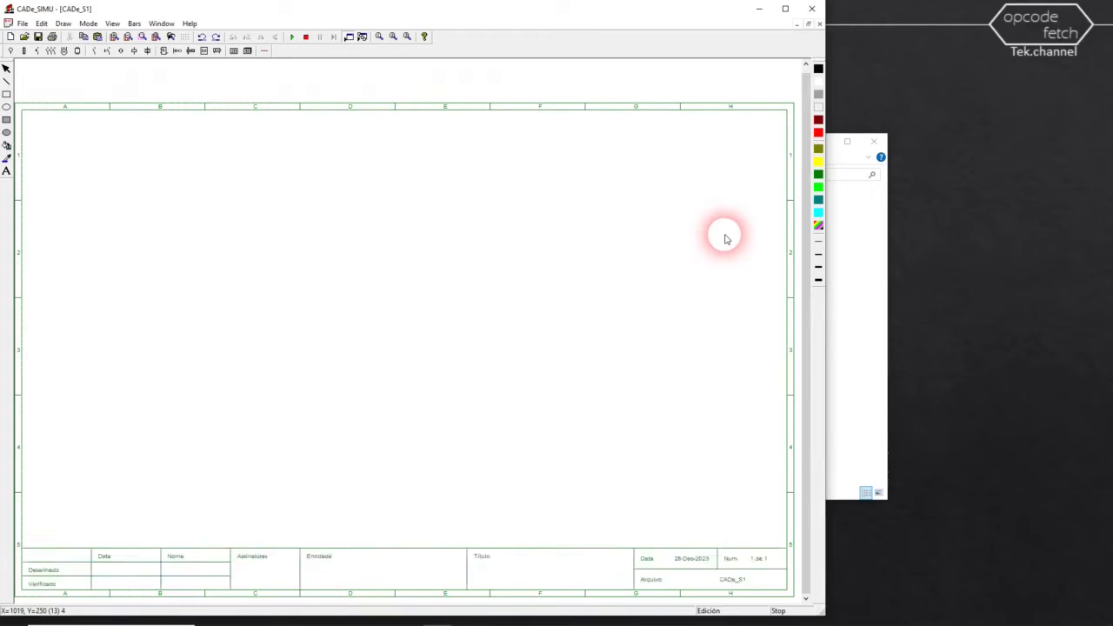
{"action": "scroll", "coordinate": [726, 239], "scroll_direction": "up", "scroll_amount": 1}
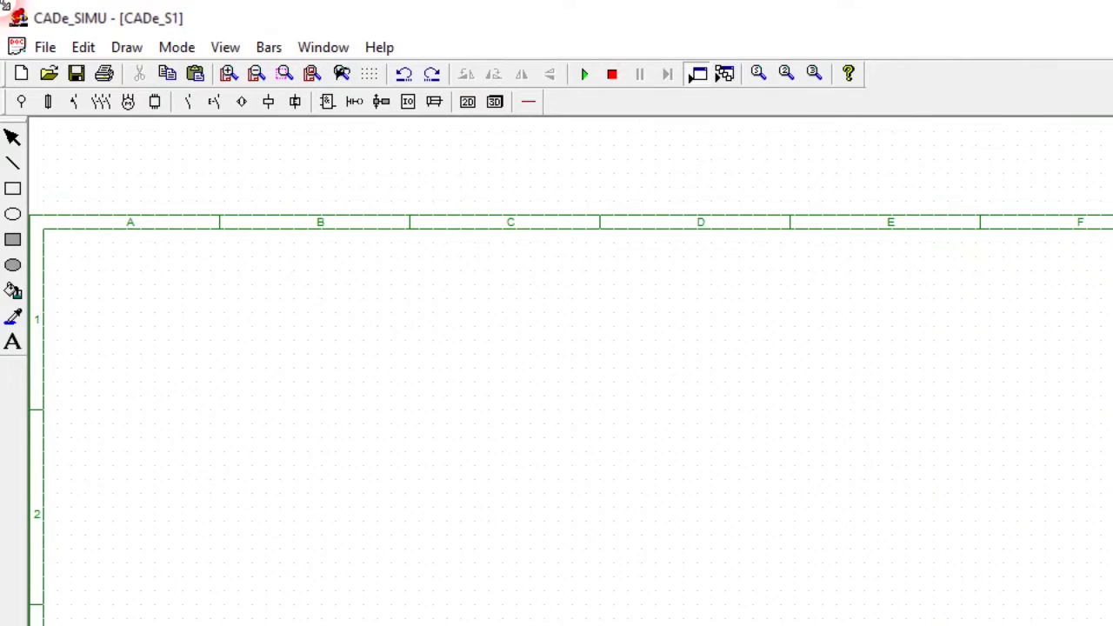
- Look through the program's command groups, from file handling, editing and drawing to help, and review the file commands in detail
{"action": "left_click", "coordinate": [45, 48]}
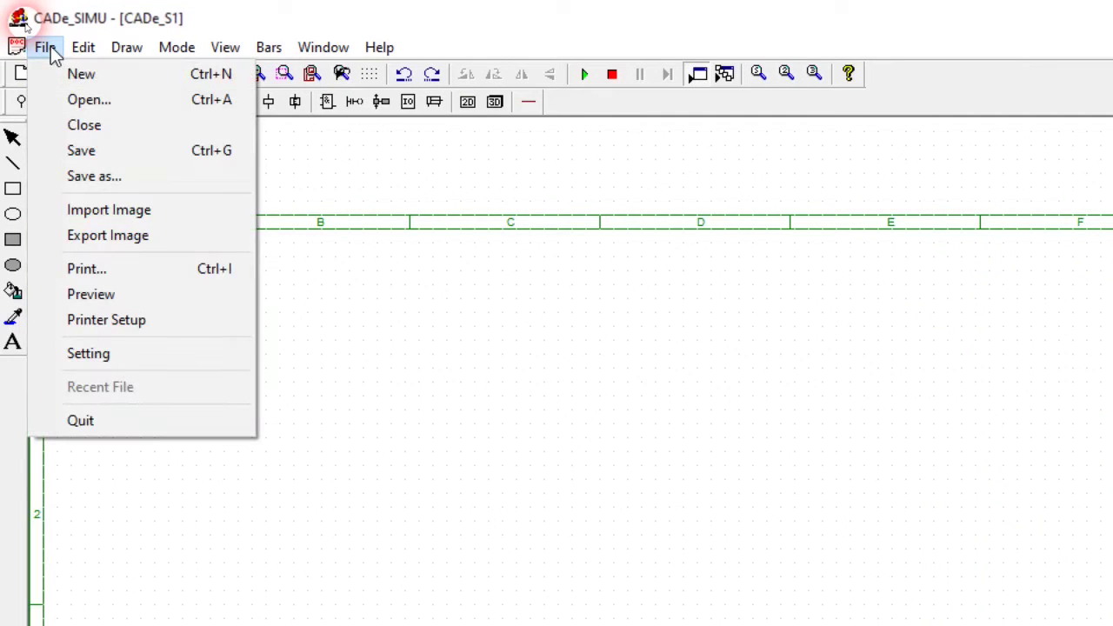
{"action": "left_click", "coordinate": [52, 52]}
{"action": "left_click", "coordinate": [82, 49]}
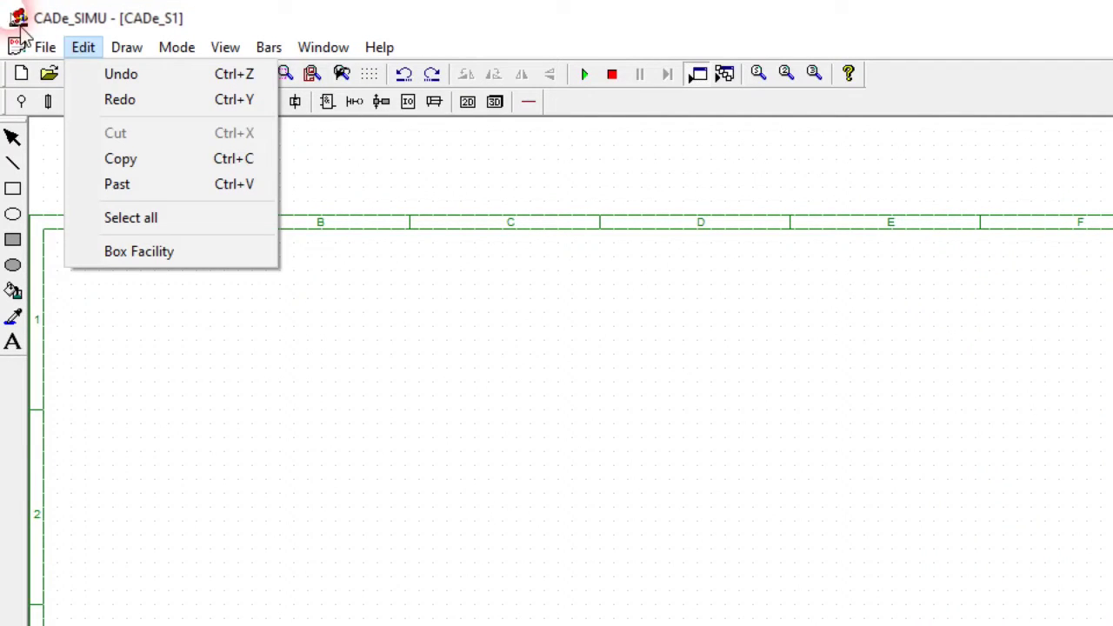
{"action": "left_click", "coordinate": [127, 47]}
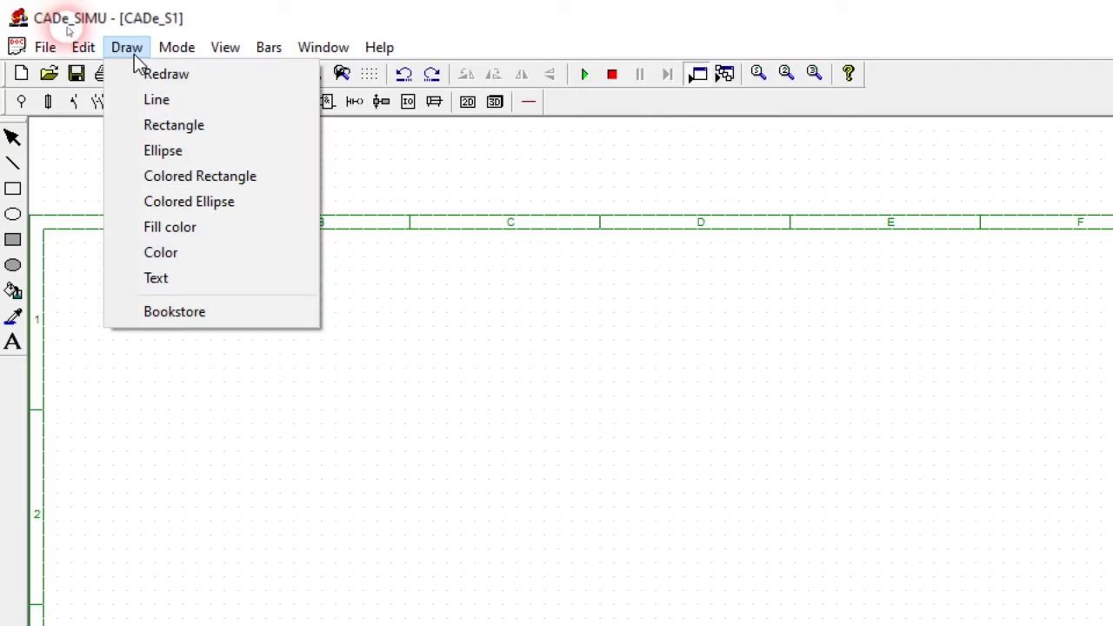
{"action": "mouse_move", "coordinate": [222, 53]}
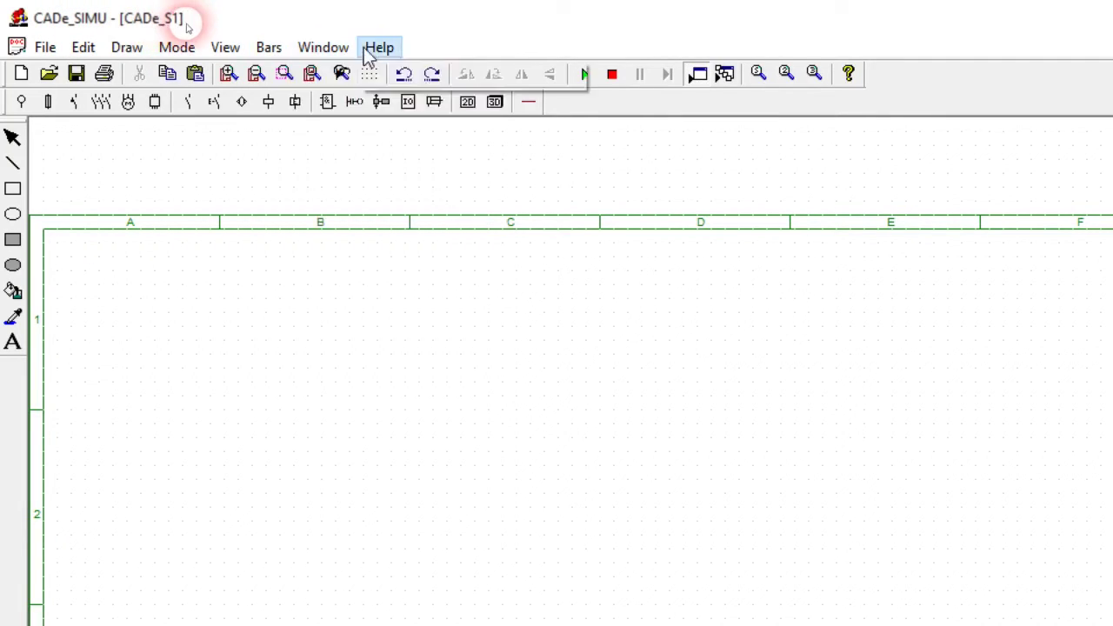
{"action": "mouse_move", "coordinate": [383, 55]}
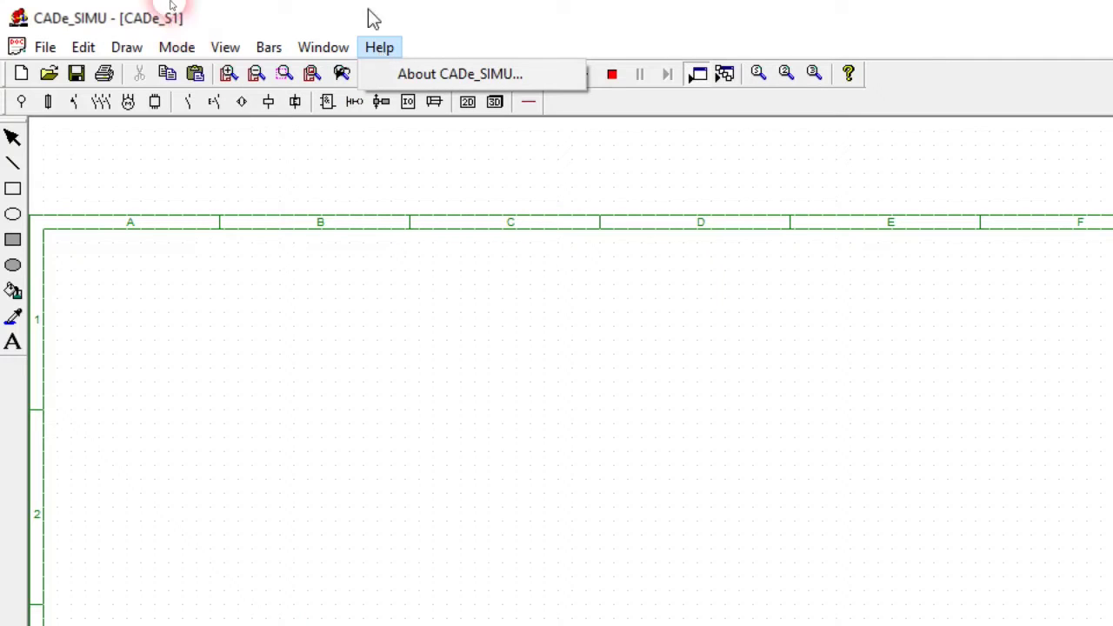
{"action": "mouse_move", "coordinate": [38, 54]}
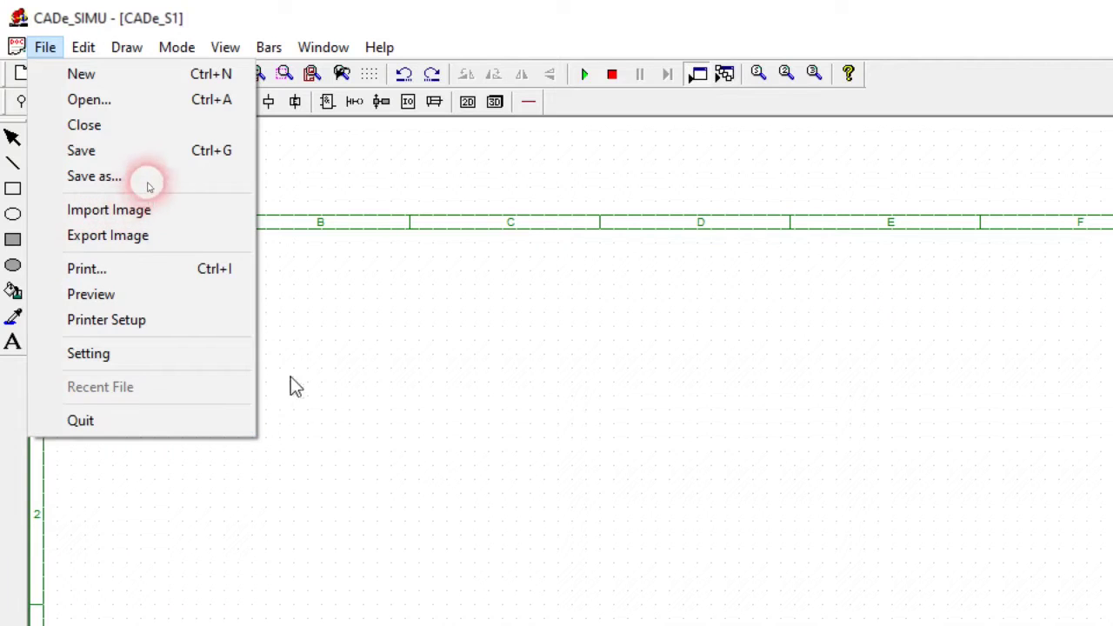
{"action": "key", "text": "Right"}
{"action": "key", "text": "Right"}
{"action": "key", "text": "Right"}
{"action": "key", "text": "Left"}
{"action": "key", "text": "Left"}
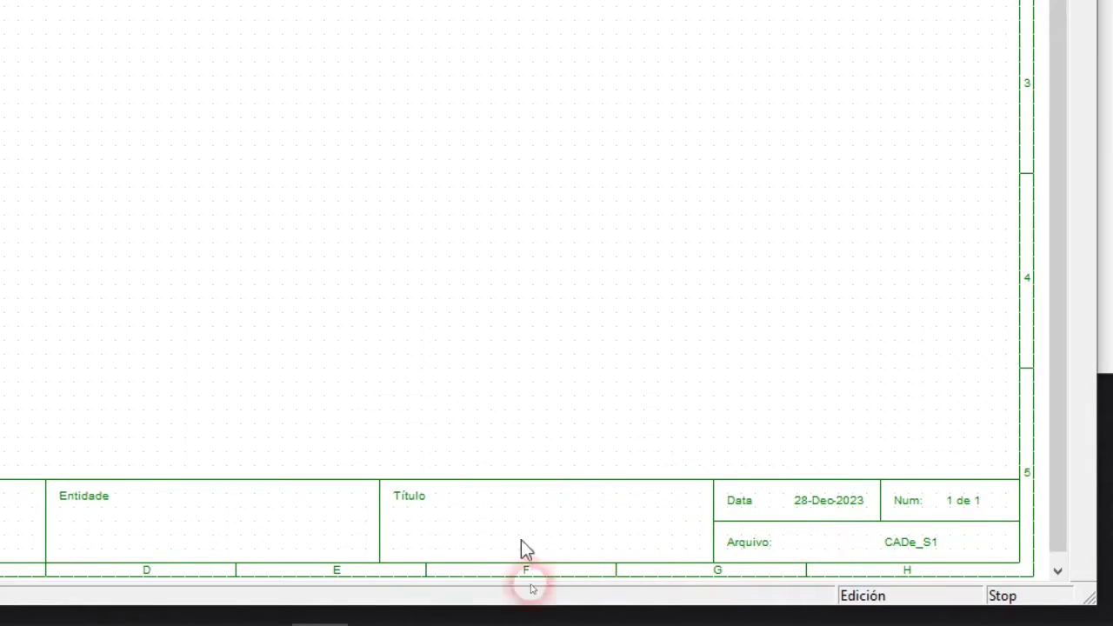
- Examine the editing and drawing commands and the simulation mode options, comparing them with their matching shortcut tools
{"action": "left_click", "coordinate": [83, 37]}
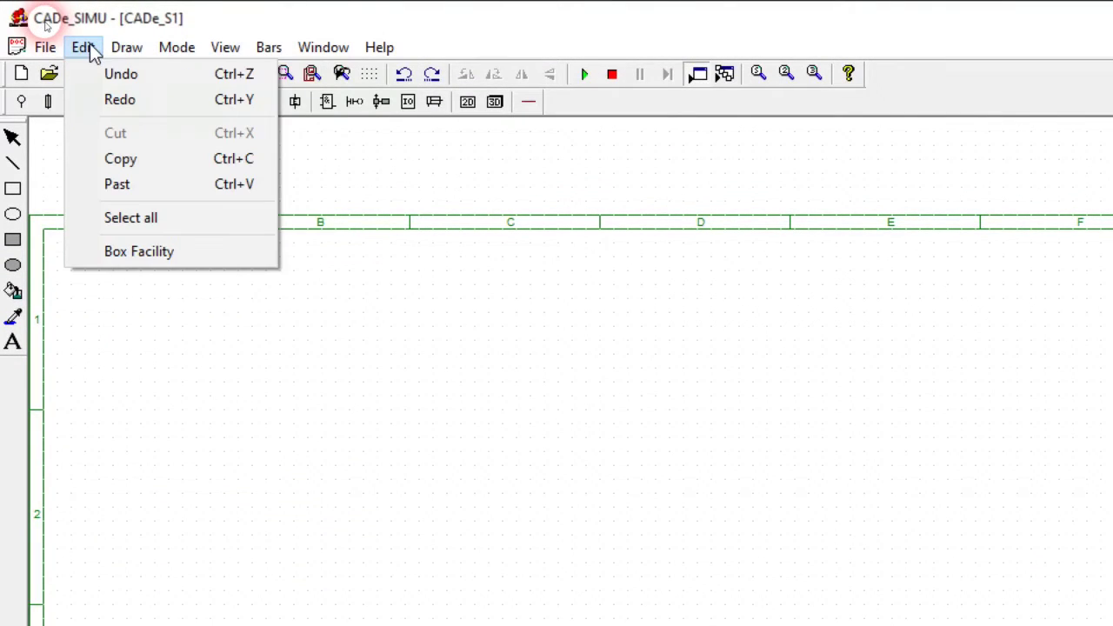
{"action": "mouse_move", "coordinate": [129, 50]}
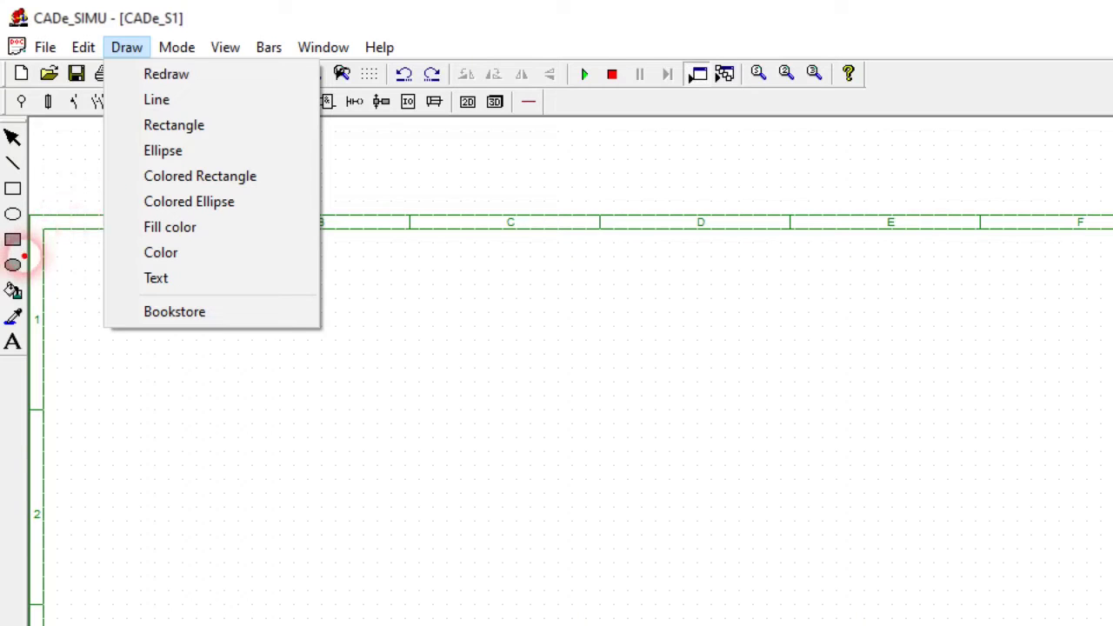
{"action": "left_click_drag", "start_coordinate": [31, 249], "coordinate": [141, 198]}
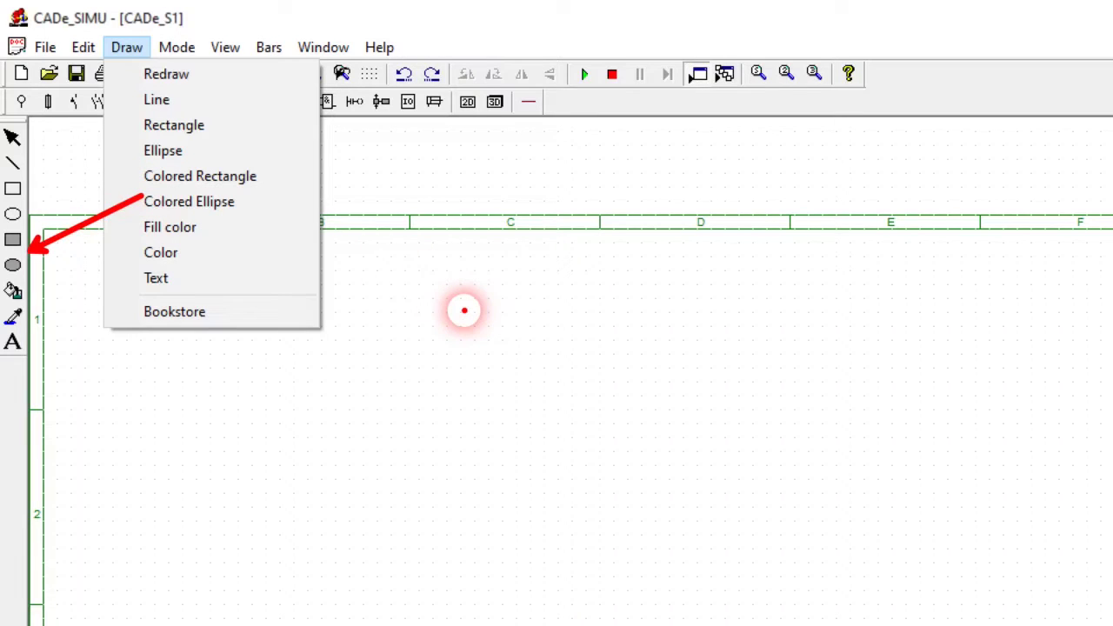
{"action": "key", "text": "Escape"}
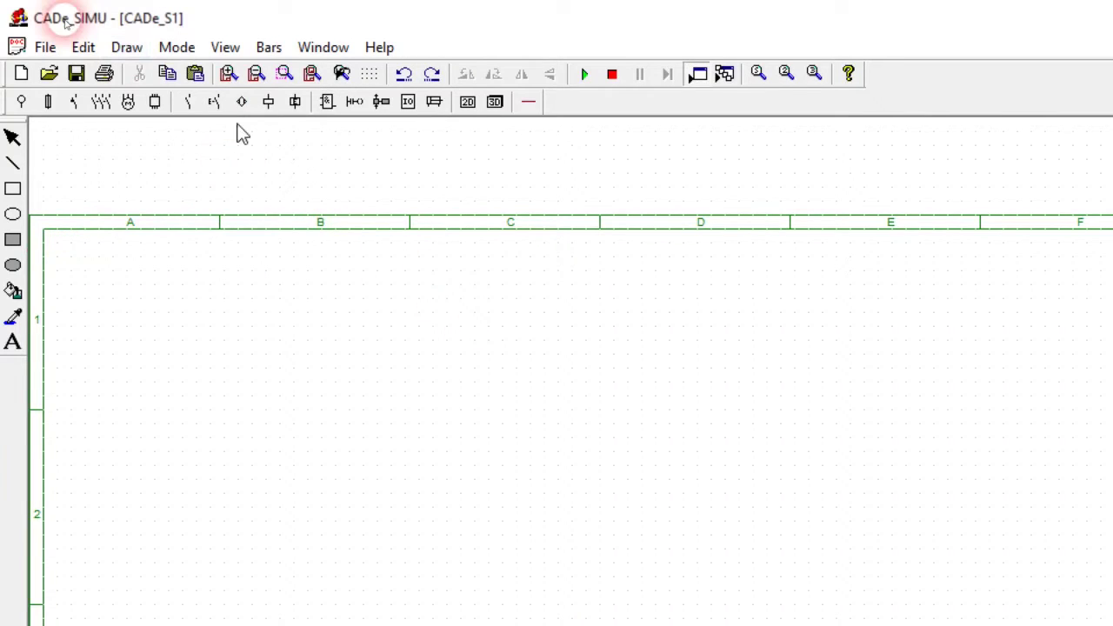
{"action": "left_click", "coordinate": [173, 49]}
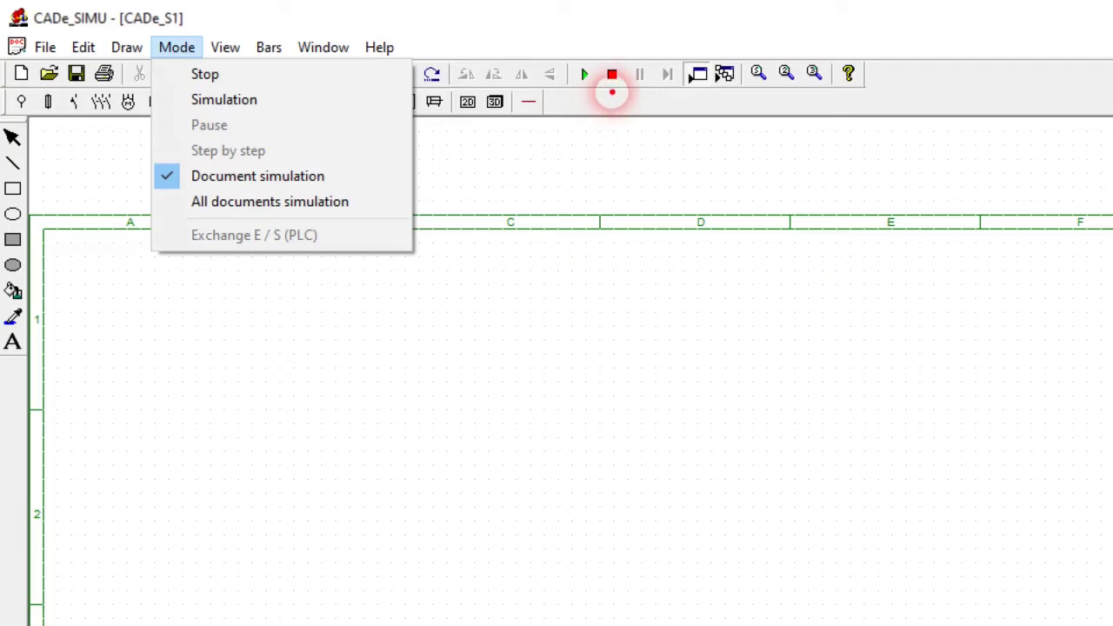
{"action": "mouse_move", "coordinate": [612, 92]}
{"action": "left_mouse_down"}
{"action": "mouse_move", "coordinate": [426, 165]}
{"action": "mouse_move", "coordinate": [368, 160]}
{"action": "left_mouse_up"}
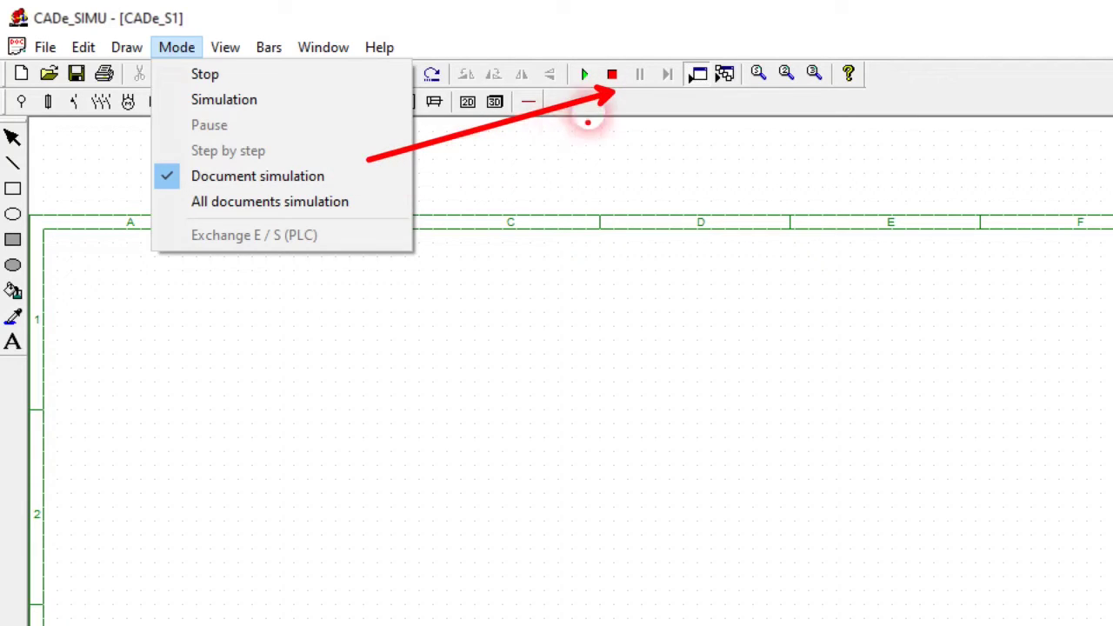
{"action": "mouse_move", "coordinate": [573, 49]}
{"action": "left_mouse_down"}
{"action": "mouse_move", "coordinate": [607, 85]}
{"action": "mouse_move", "coordinate": [746, 93]}
{"action": "left_mouse_up"}
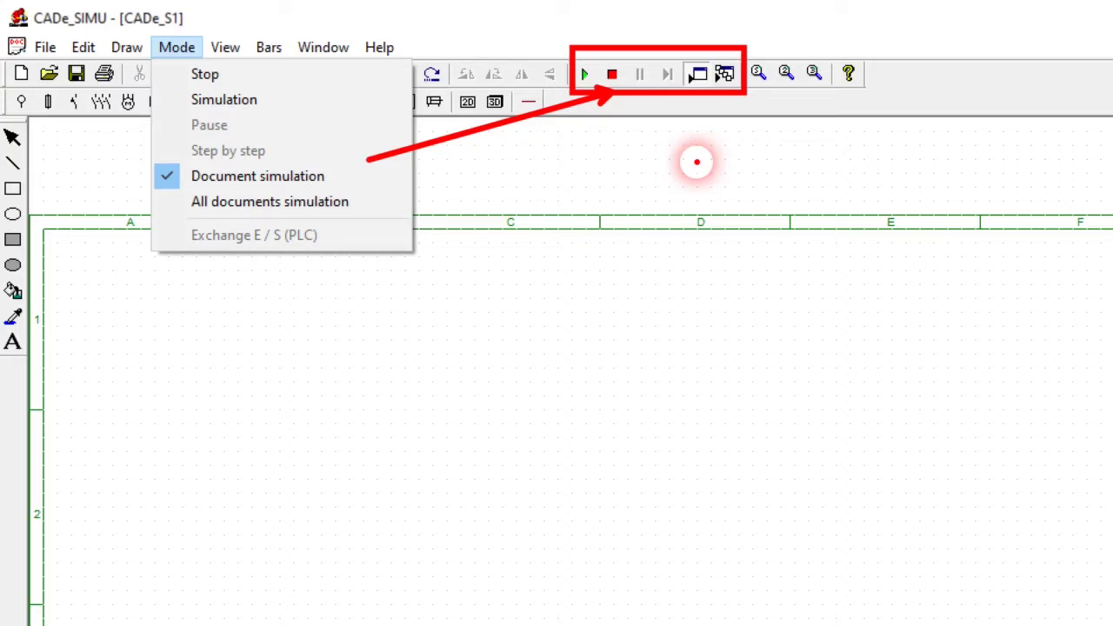
{"action": "key", "text": "Escape"}
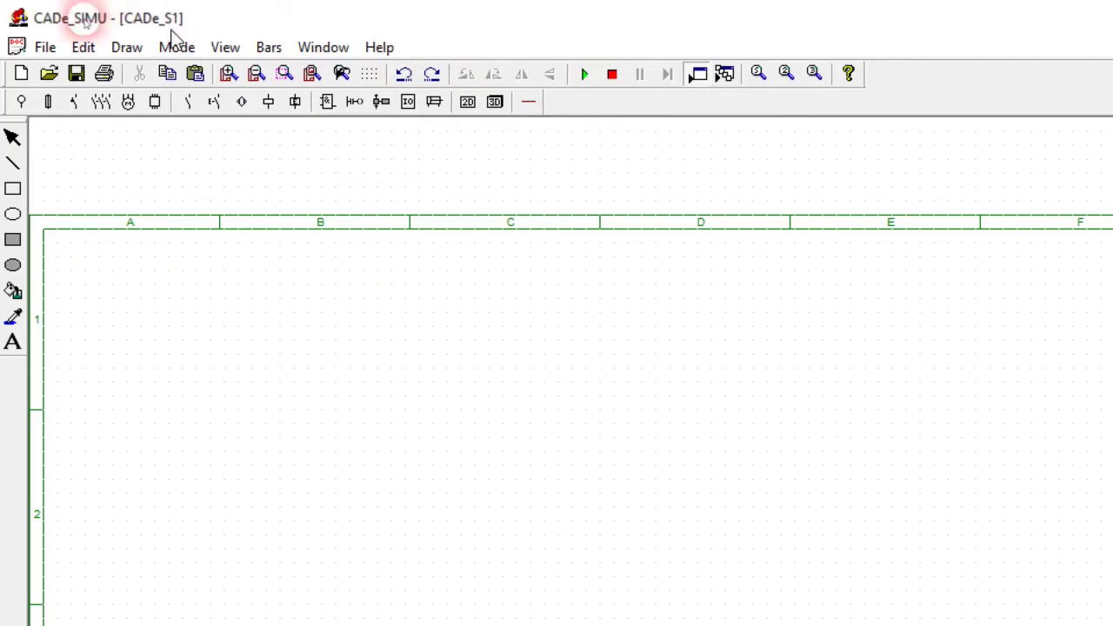
- Examine the zoom and grid options and the list of component bars that can be shown or hidden
{"action": "left_click", "coordinate": [225, 49]}
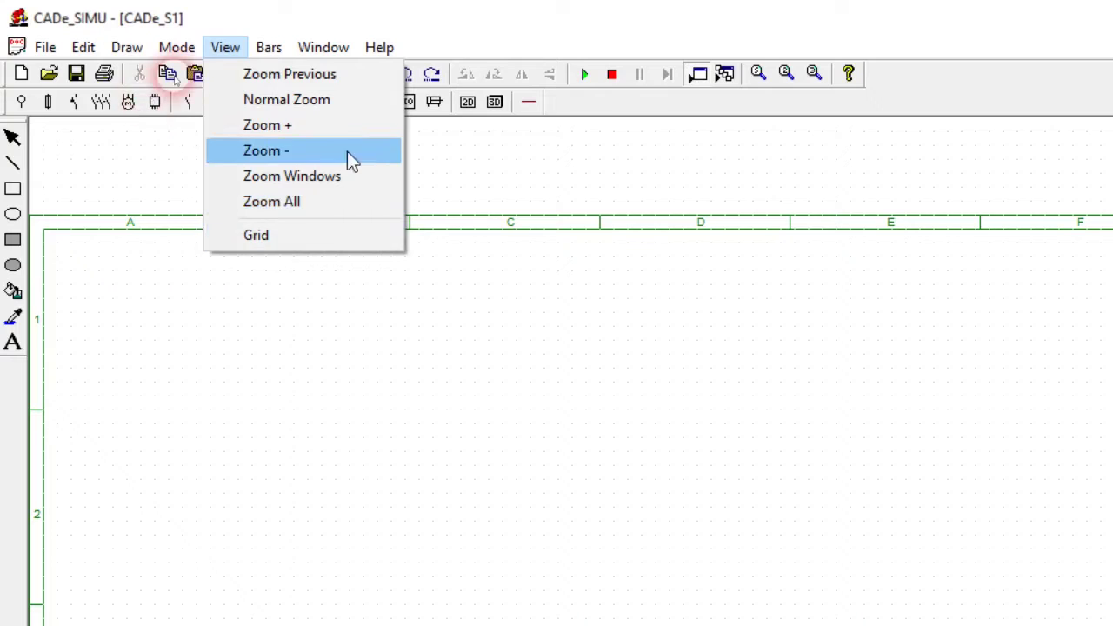
{"action": "left_click", "coordinate": [458, 137]}
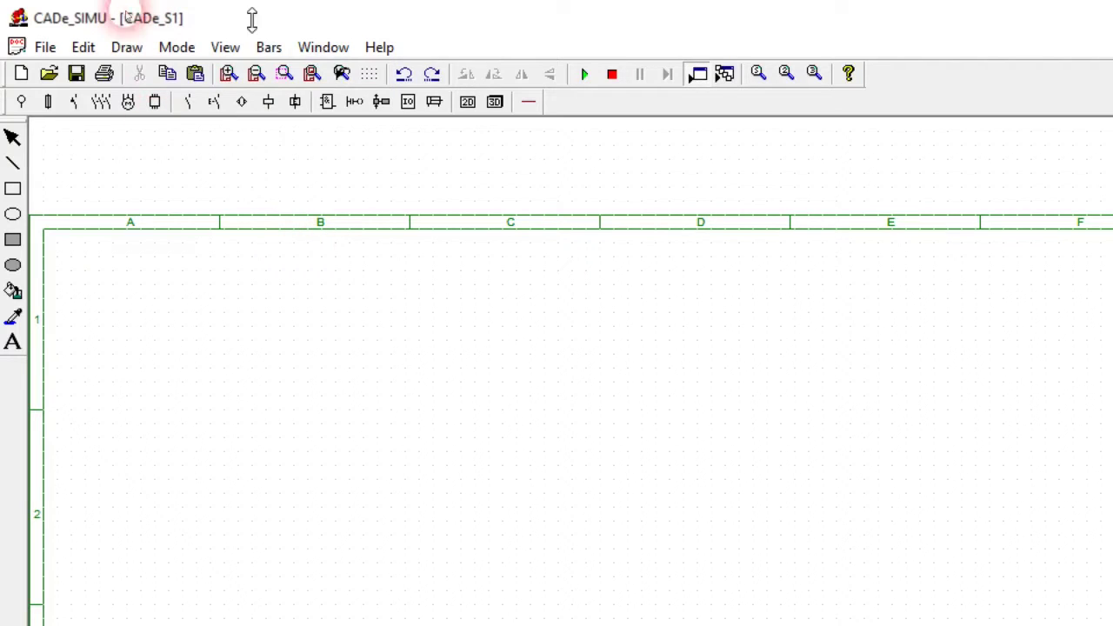
{"action": "left_click", "coordinate": [273, 47]}
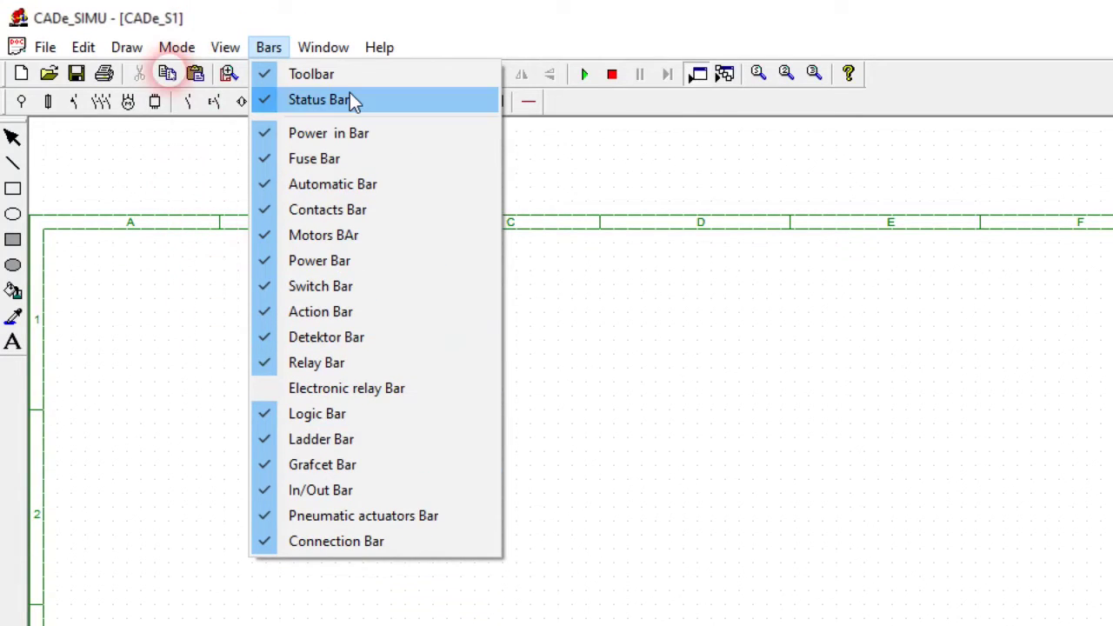
{"action": "left_click", "coordinate": [566, 184]}
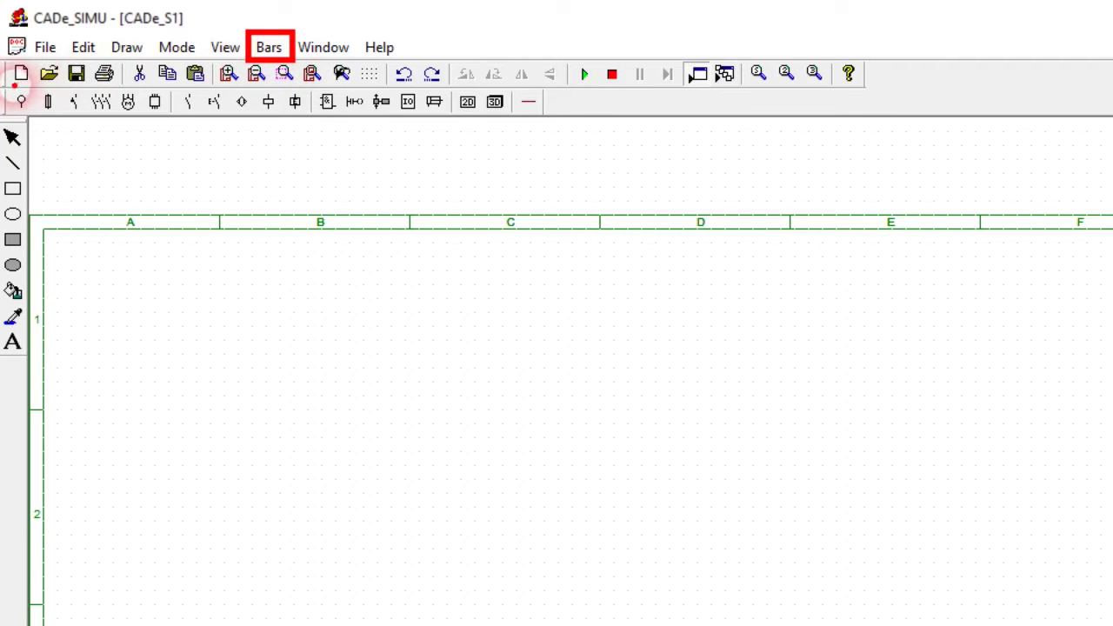
{"action": "mouse_move", "coordinate": [7, 87]}
{"action": "left_mouse_down"}
{"action": "mouse_move", "coordinate": [50, 106]}
{"action": "mouse_move", "coordinate": [322, 124]}
{"action": "mouse_move", "coordinate": [539, 116]}
{"action": "left_mouse_up"}
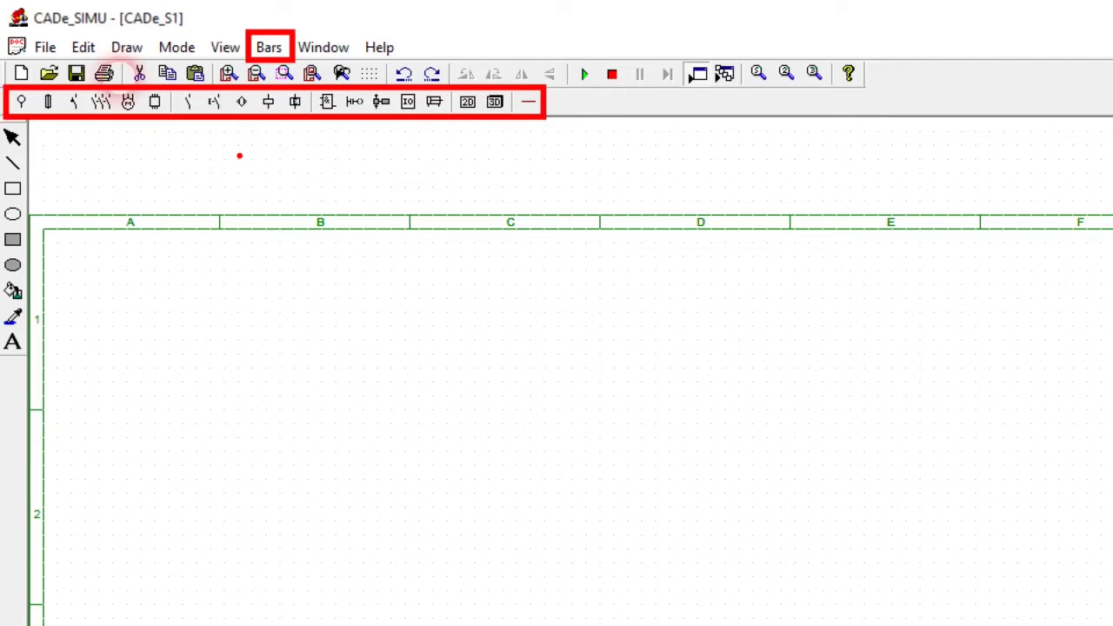
{"action": "key", "text": "Escape"}
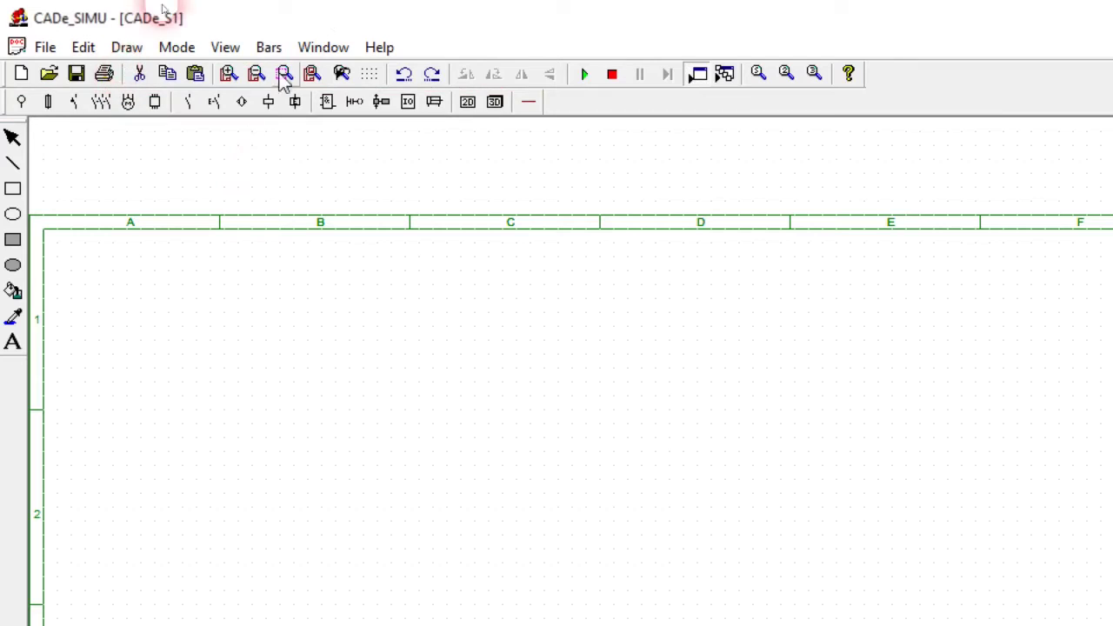
- Open a second window of the CADe_S1 drawing, switch to CADe_S1:1 and return to CADe_S1:2
{"action": "left_click", "coordinate": [327, 52]}
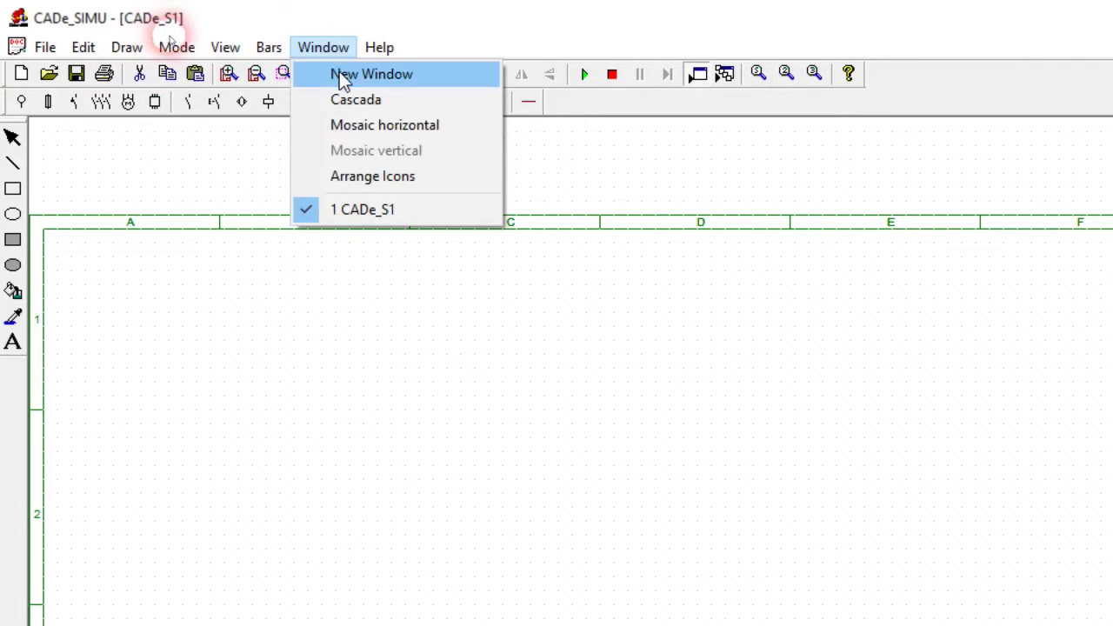
{"action": "left_click", "coordinate": [357, 78]}
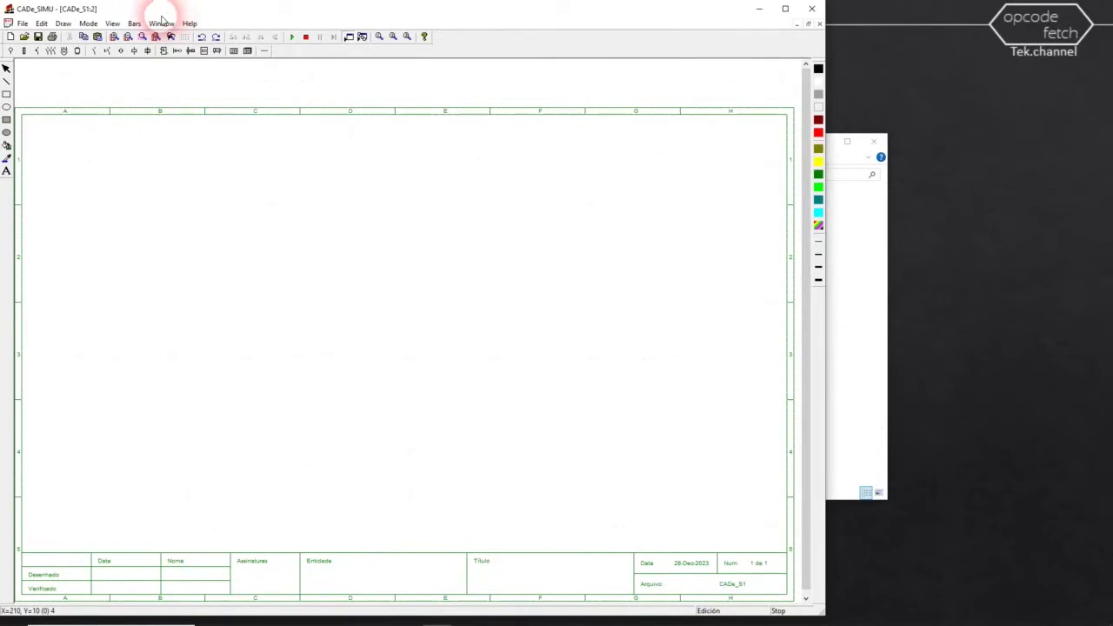
{"action": "left_click", "coordinate": [160, 23]}
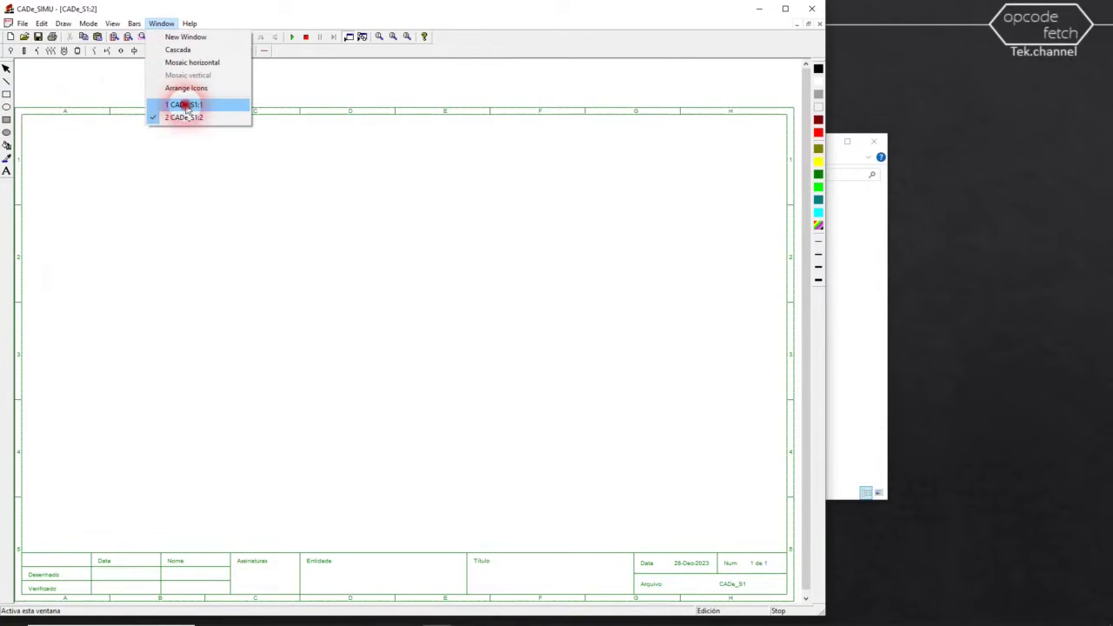
{"action": "left_click", "coordinate": [184, 105]}
{"action": "left_click", "coordinate": [164, 23]}
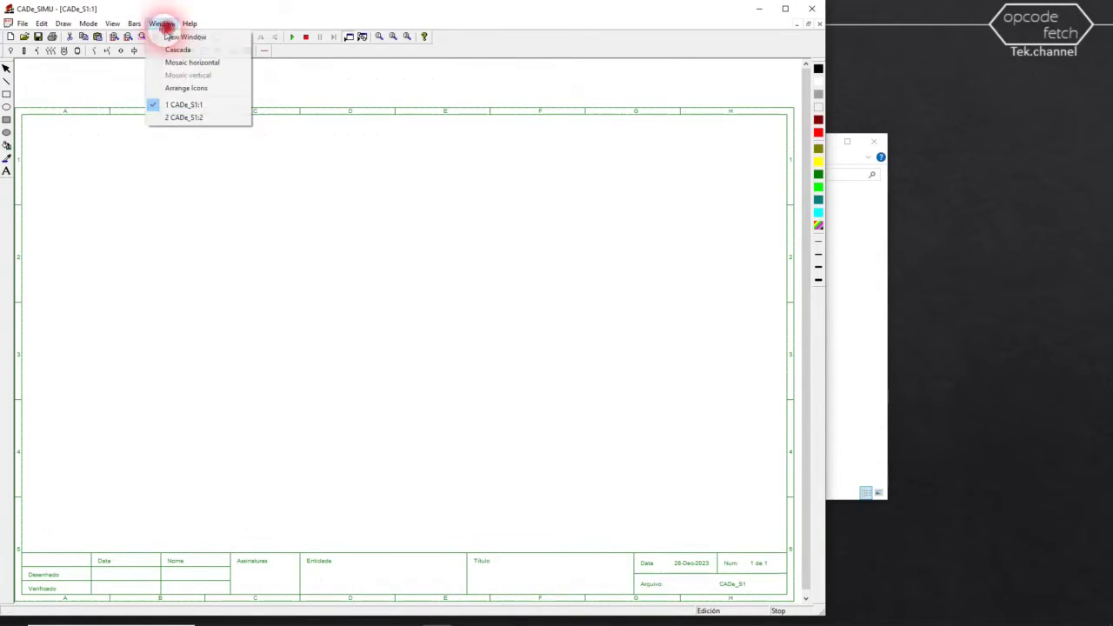
{"action": "left_click", "coordinate": [171, 116]}
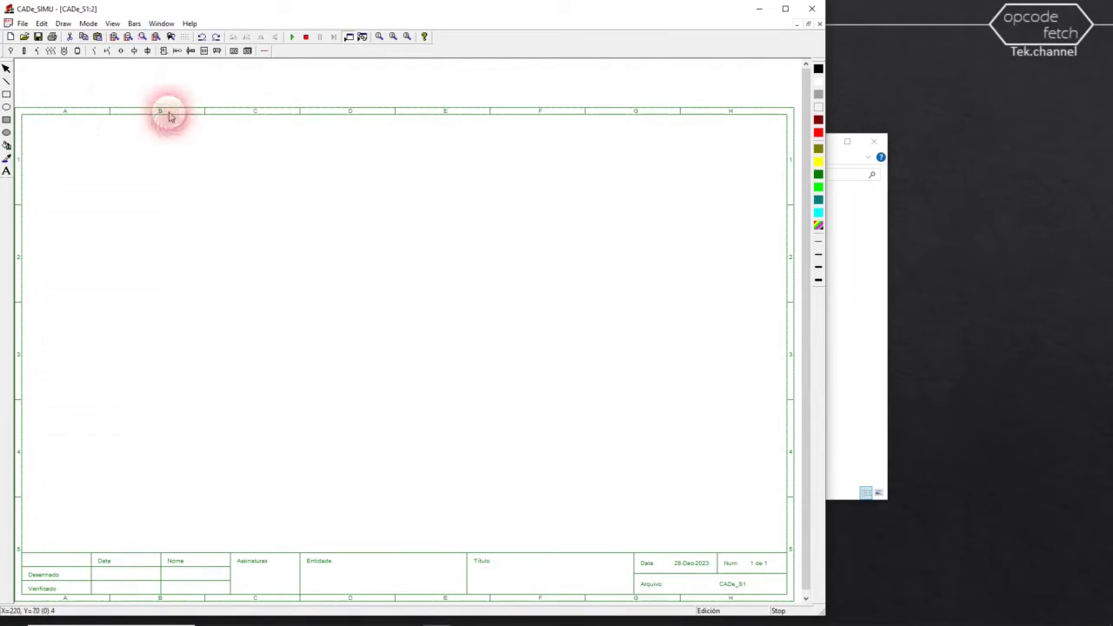
- Arrange the two drawing windows in a cascade, and tile them as a horizontal mosaic
{"action": "left_click", "coordinate": [169, 26]}
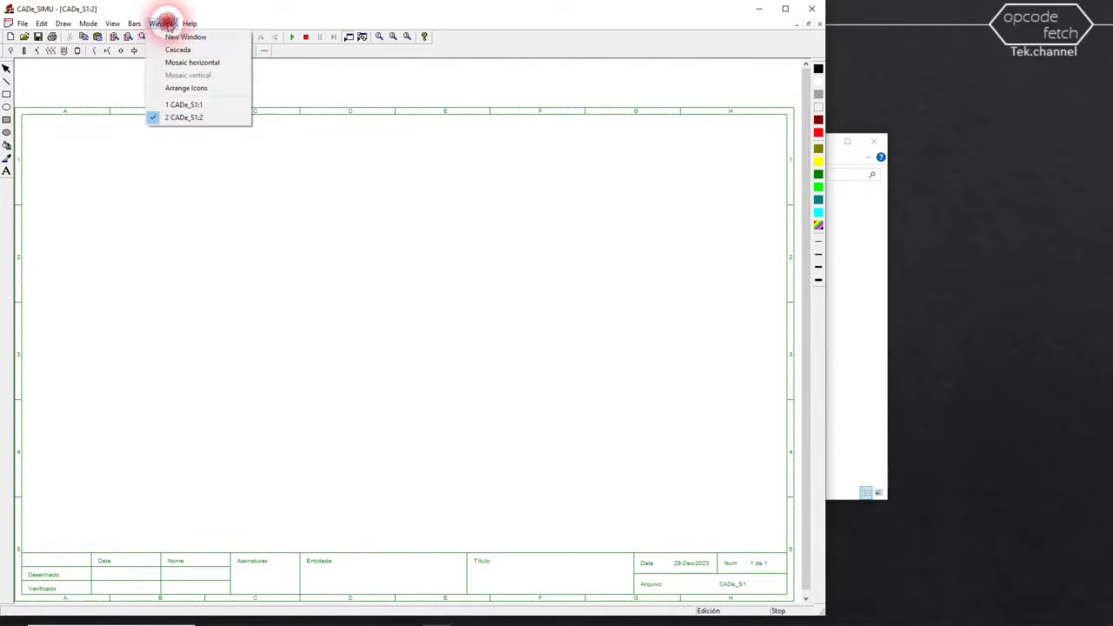
{"action": "left_click", "coordinate": [177, 52]}
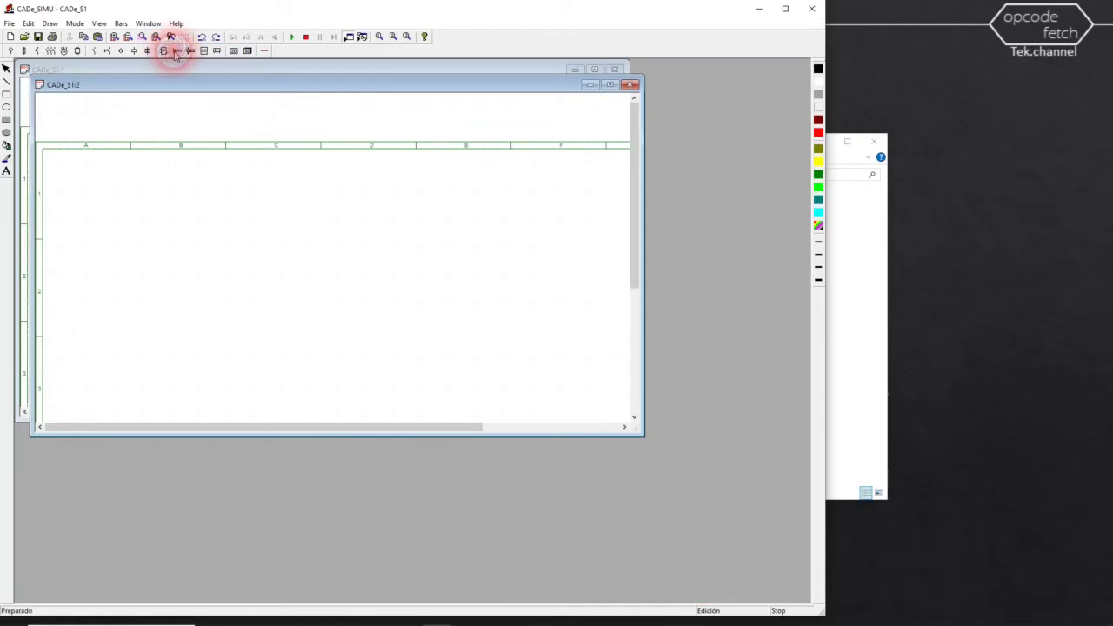
{"action": "left_click", "coordinate": [158, 23]}
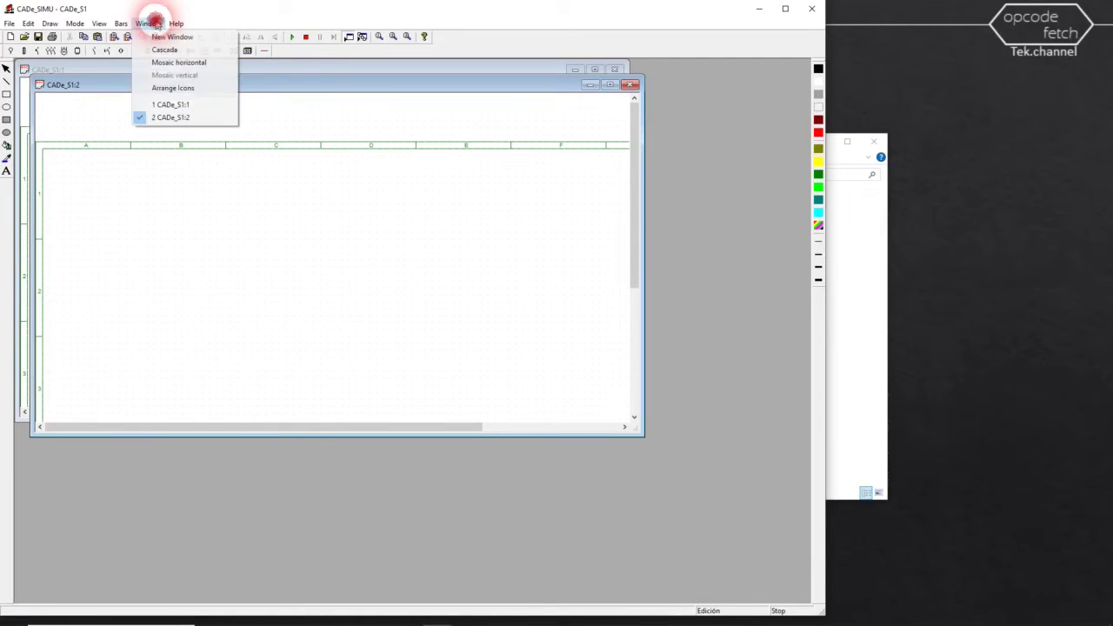
{"action": "left_click", "coordinate": [178, 62]}
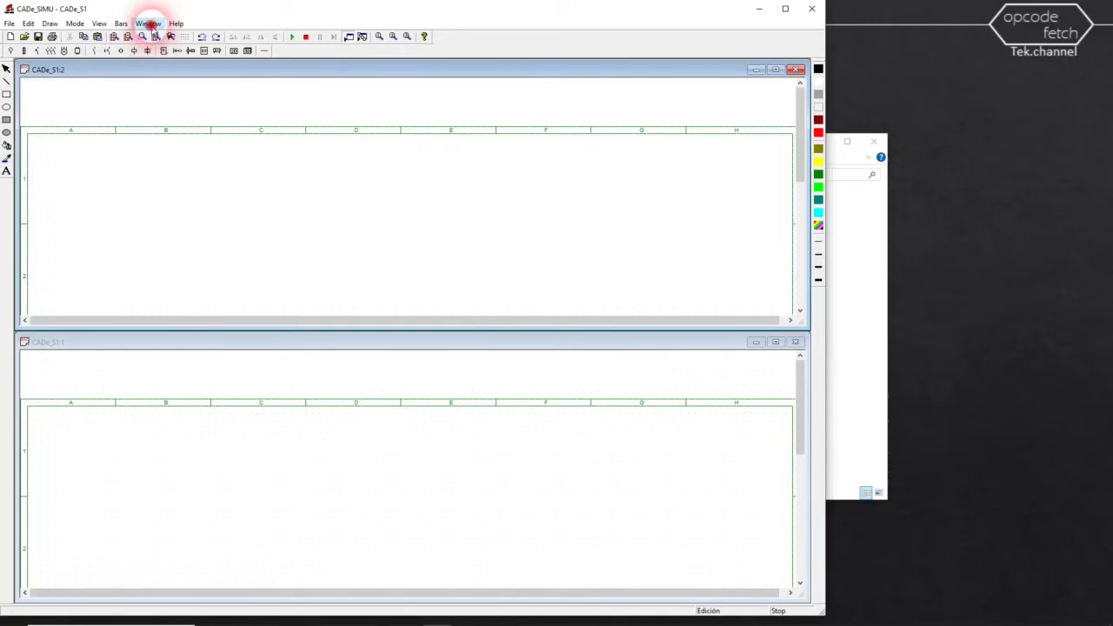
- Activate the CADe_S1:1 window and maximize the CADe_S1:2 window
{"action": "left_click", "coordinate": [147, 23]}
{"action": "left_click", "coordinate": [162, 105]}
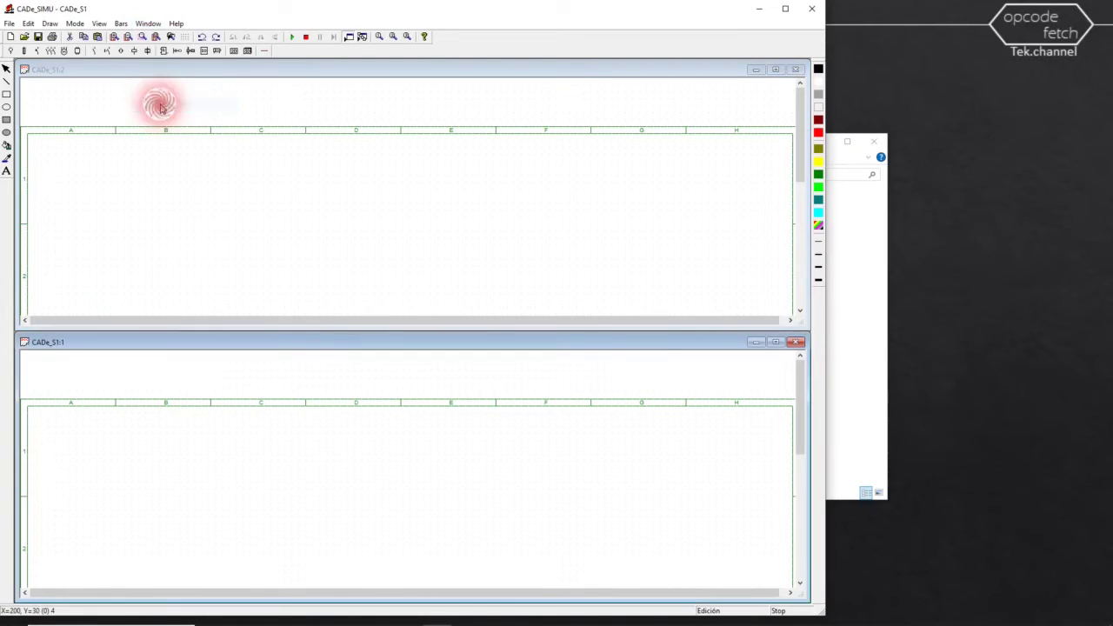
{"action": "double_click", "coordinate": [329, 73]}
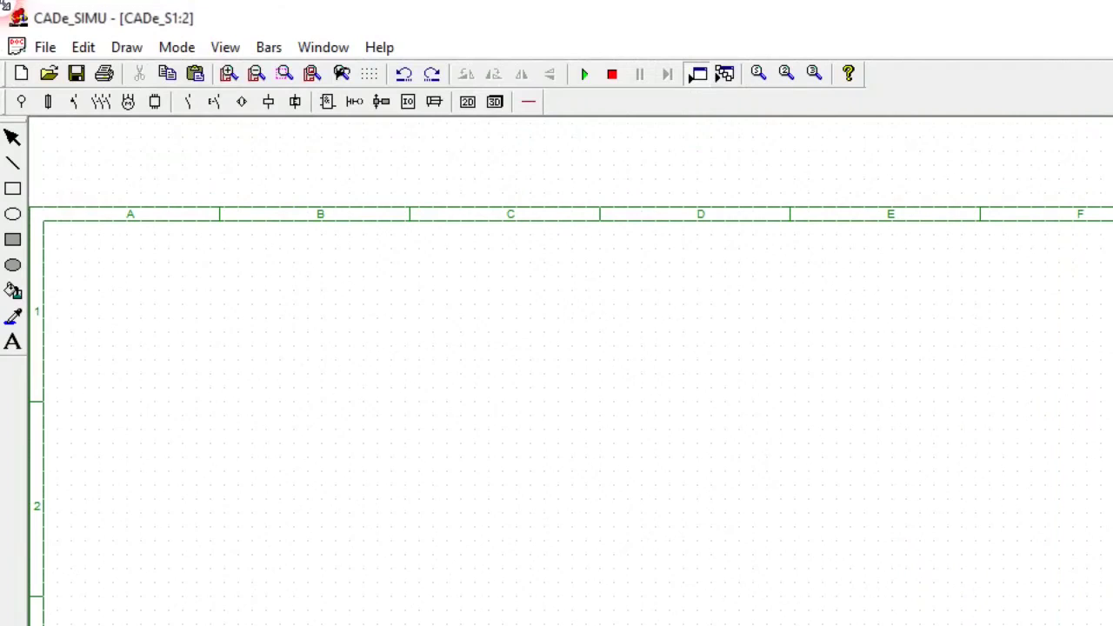
- View the About CADe_SIMU information and open the canalPLC website from it in the browser
{"action": "left_click", "coordinate": [367, 51]}
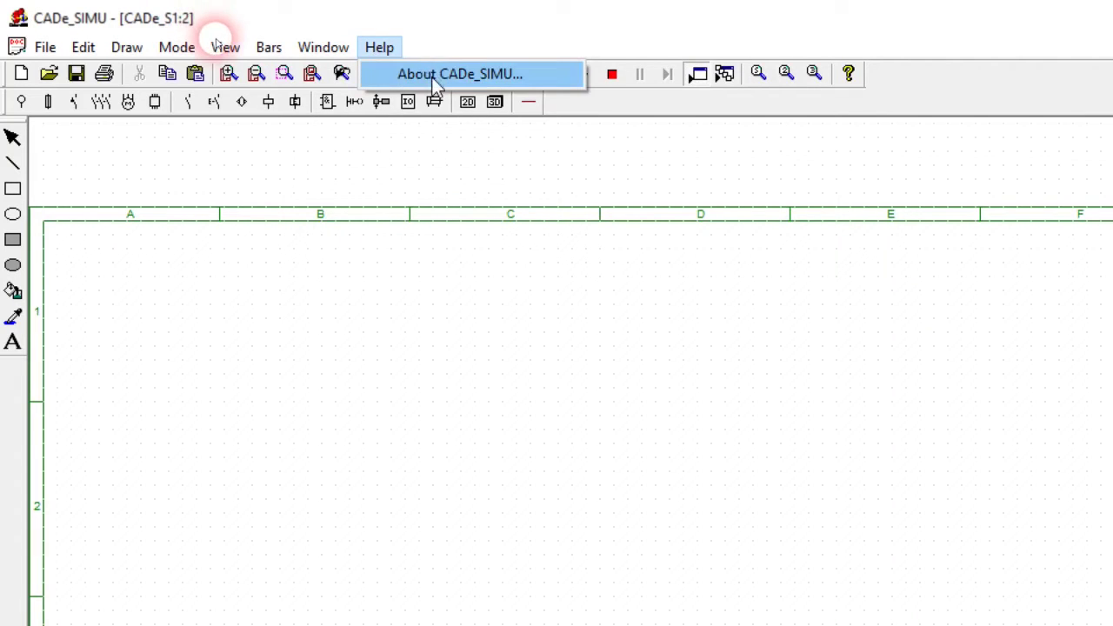
{"action": "left_click", "coordinate": [435, 77]}
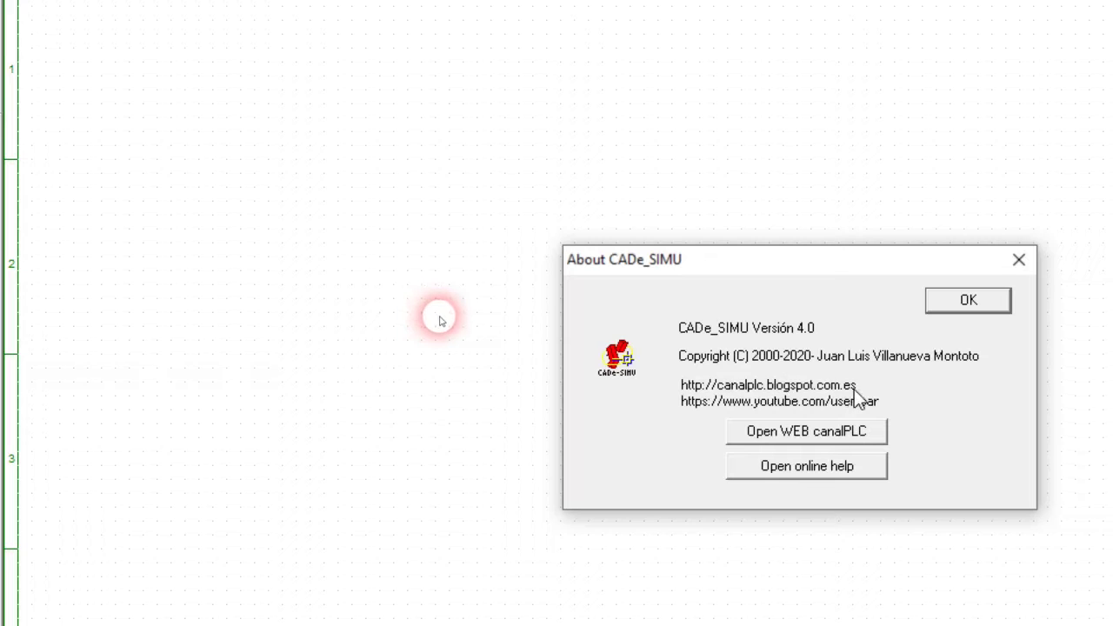
{"action": "left_click", "coordinate": [808, 430]}
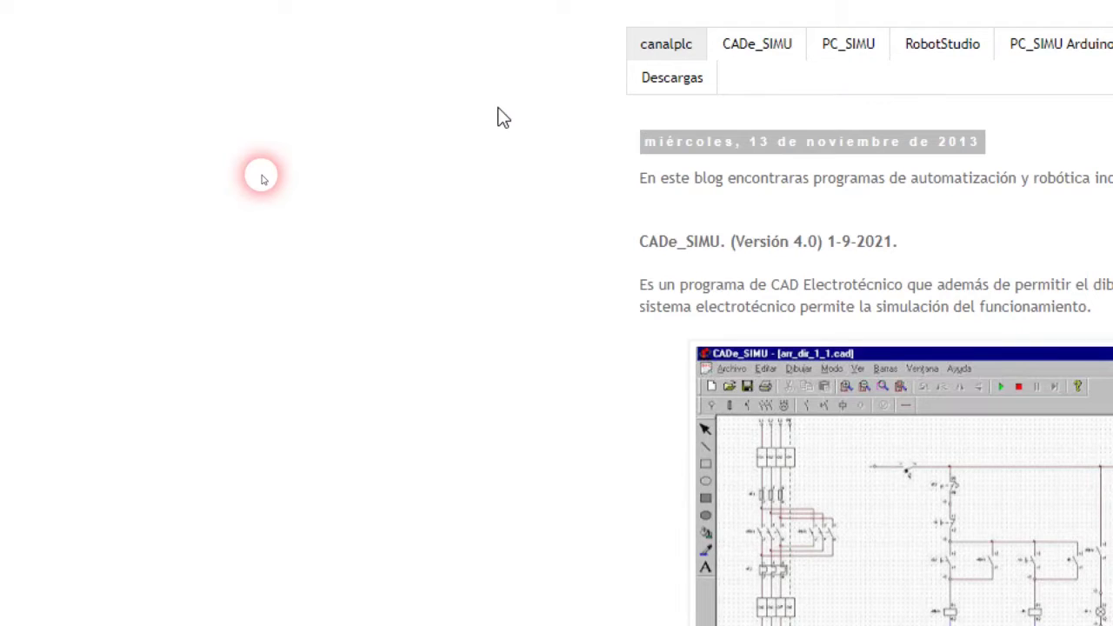
{"action": "key", "text": "alt+Tab"}
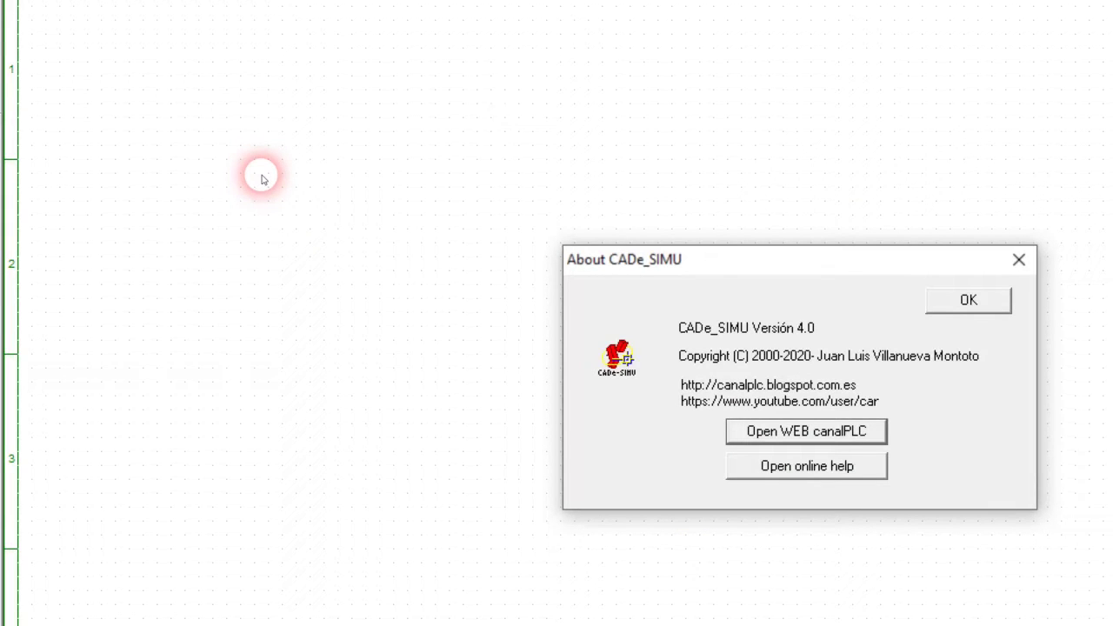
{"action": "left_click", "coordinate": [859, 440]}
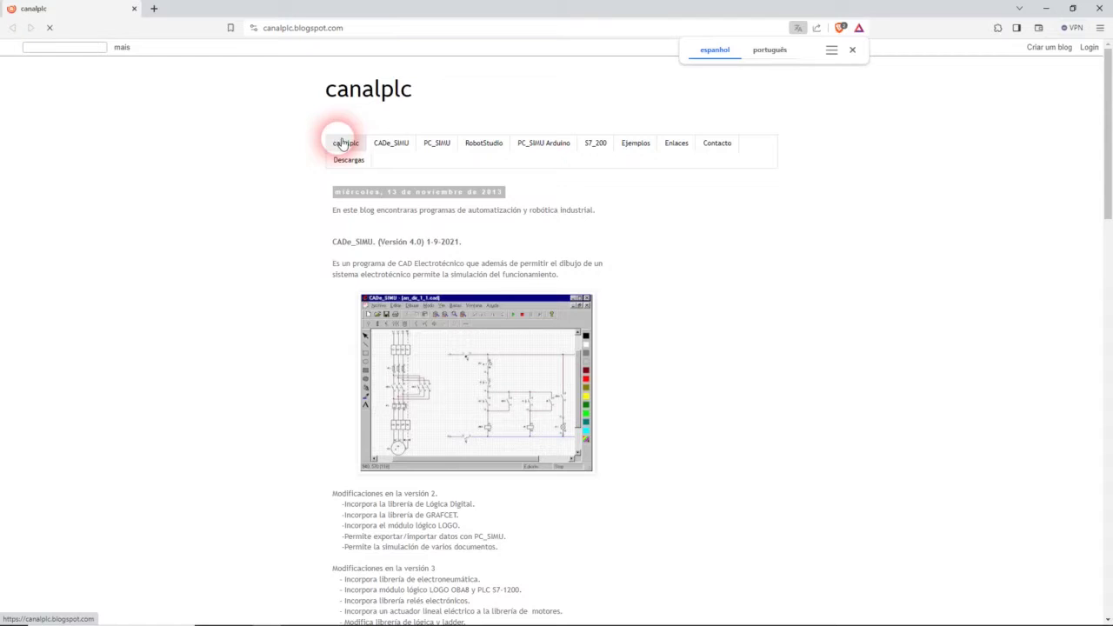
- Skim the canalplc home page's program descriptions and version changes, and return to its start
{"action": "scroll", "coordinate": [398, 239], "scroll_direction": "down", "scroll_amount": 5}
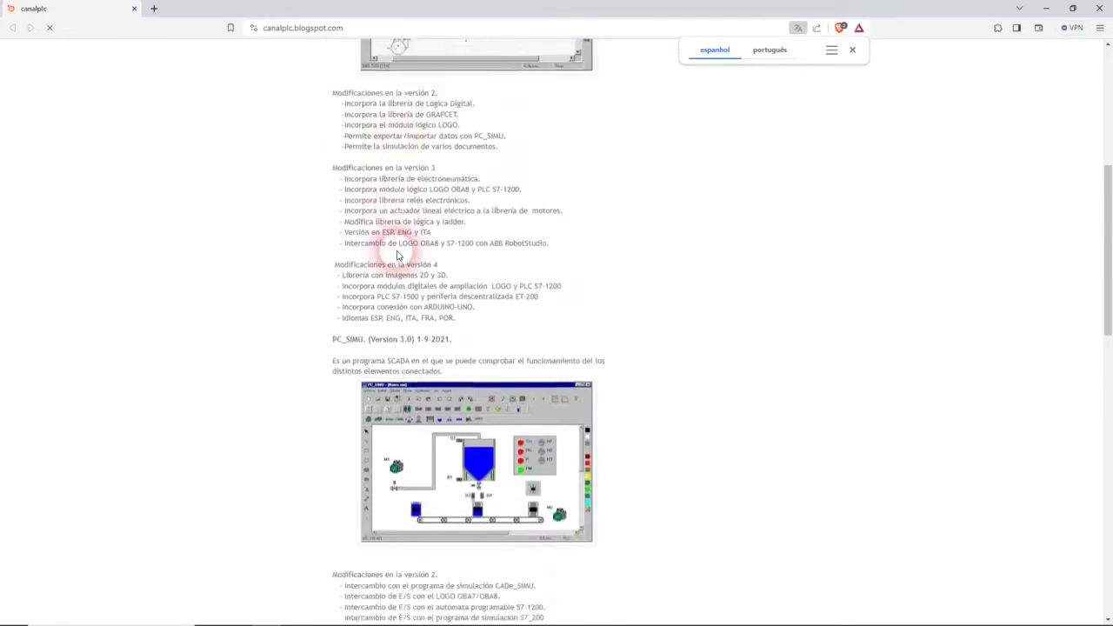
{"action": "scroll", "coordinate": [397, 255], "scroll_direction": "down", "scroll_amount": 7}
{"action": "scroll", "coordinate": [398, 254], "scroll_direction": "up", "scroll_amount": 3}
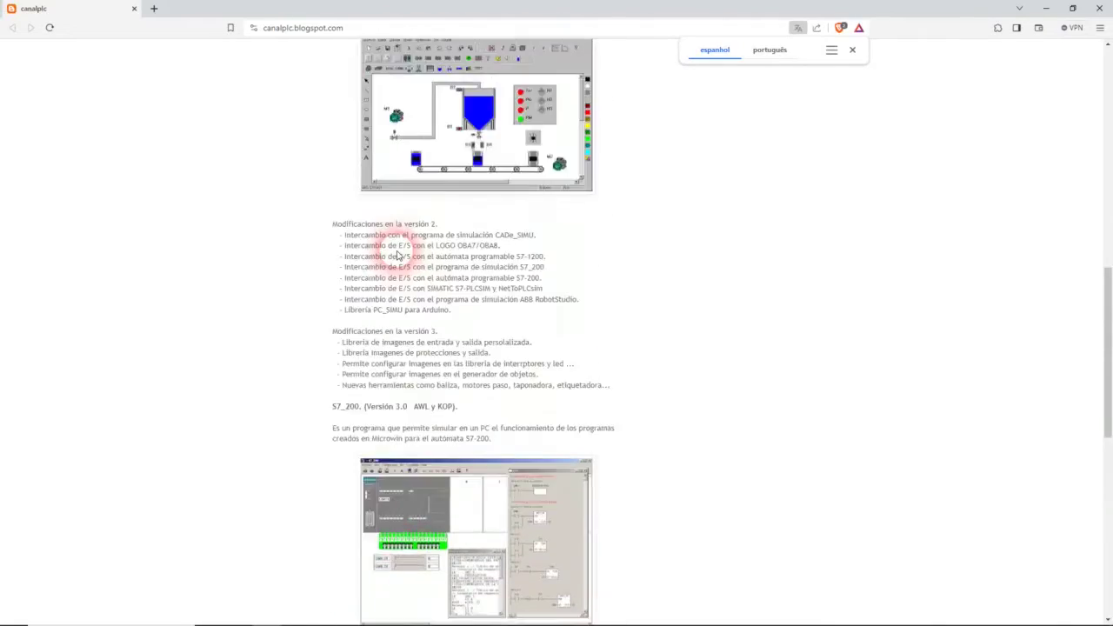
{"action": "scroll", "coordinate": [397, 252], "scroll_direction": "up", "scroll_amount": 9}
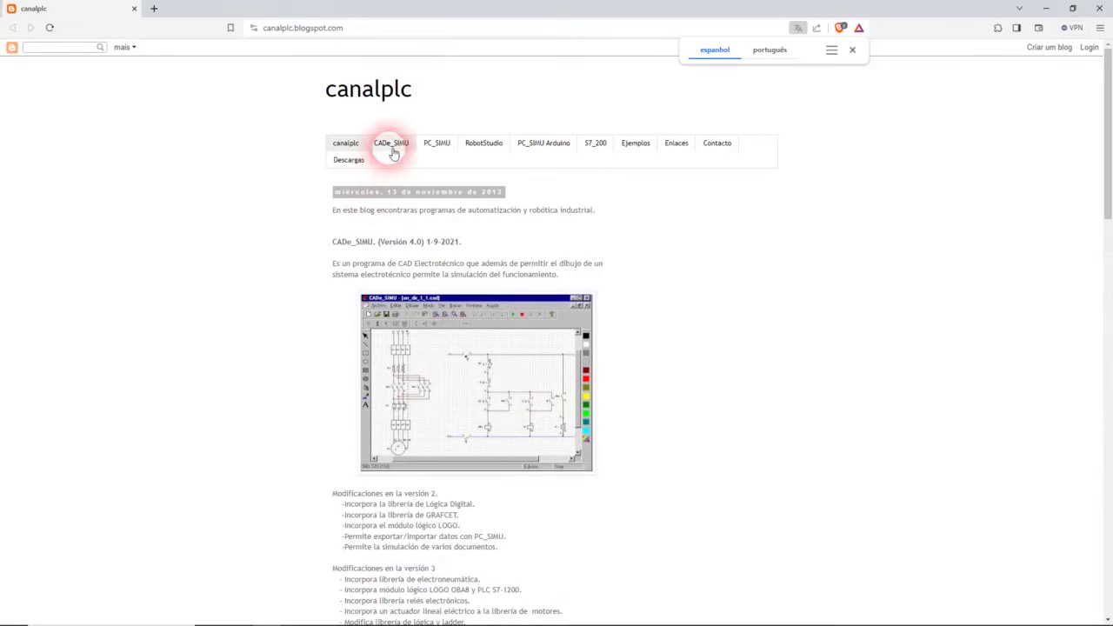
- Open the site's CADe_SIMU page and skim its instructions for building and simulating an electrical diagram
{"action": "left_click", "coordinate": [392, 150]}
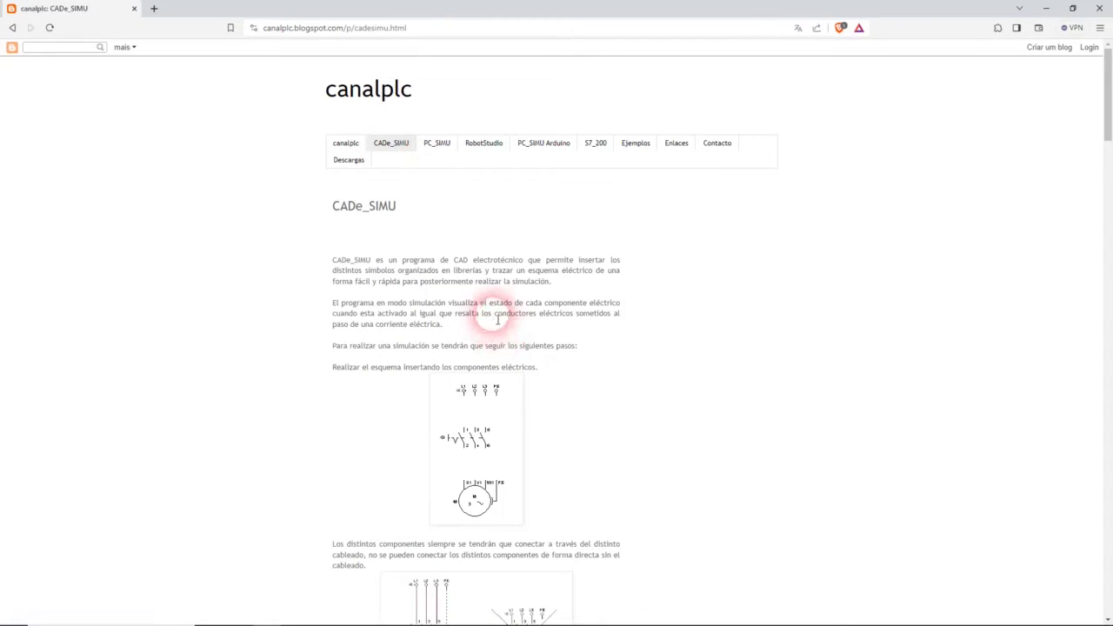
{"action": "scroll", "coordinate": [493, 334], "scroll_direction": "down", "scroll_amount": 4}
{"action": "scroll", "coordinate": [493, 320], "scroll_direction": "down", "scroll_amount": 7}
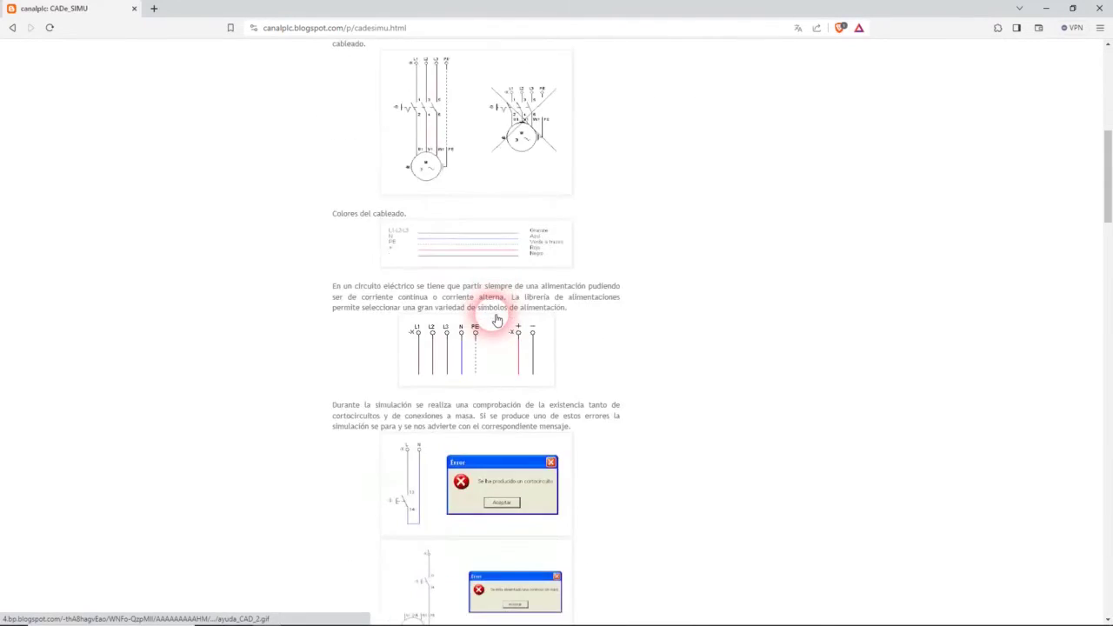
{"action": "scroll", "coordinate": [493, 320], "scroll_direction": "up", "scroll_amount": 11}
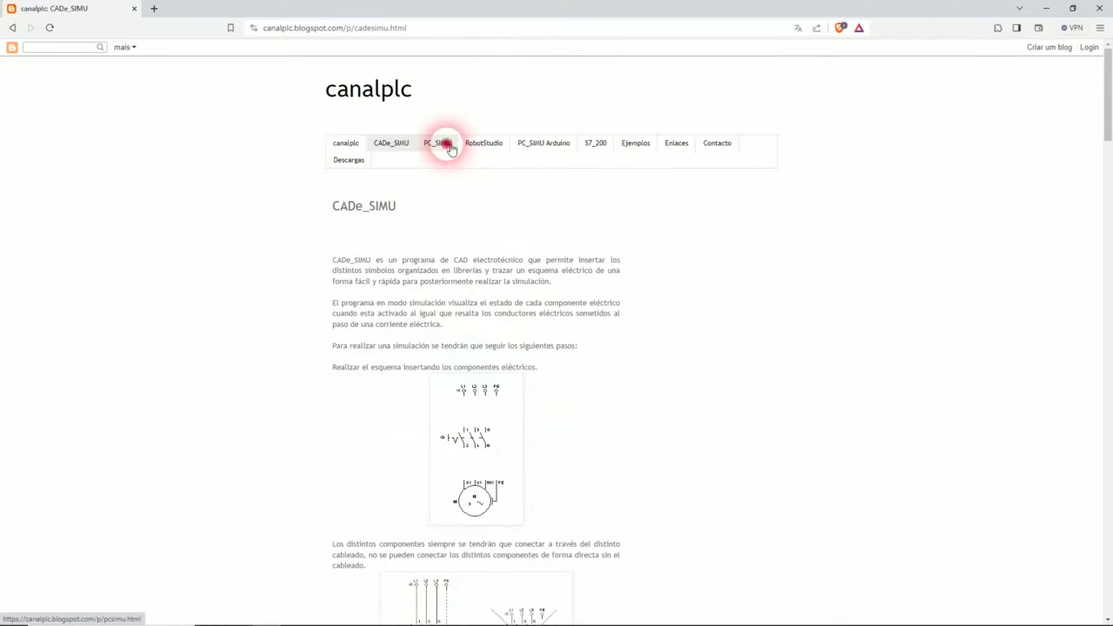
- Look through the website's PC_SIMU, RobotStudio, PC_SIMU Arduino and S7_200 pages
{"action": "left_click", "coordinate": [438, 143]}
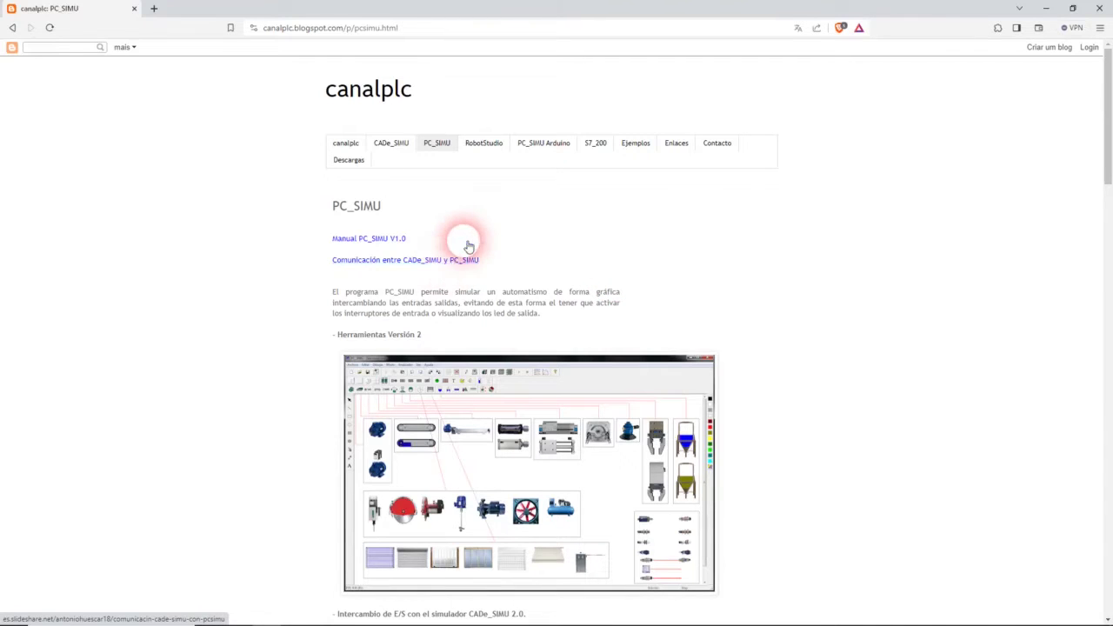
{"action": "left_click", "coordinate": [492, 143]}
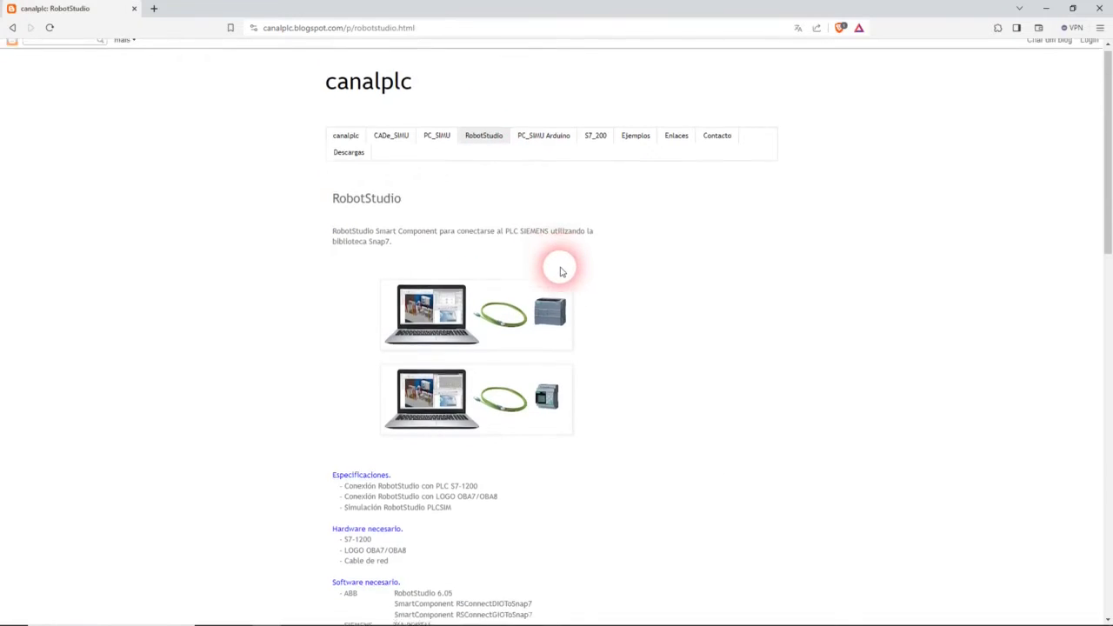
{"action": "scroll", "coordinate": [559, 266], "scroll_direction": "down", "scroll_amount": 5}
{"action": "scroll", "coordinate": [561, 271], "scroll_direction": "up", "scroll_amount": 5}
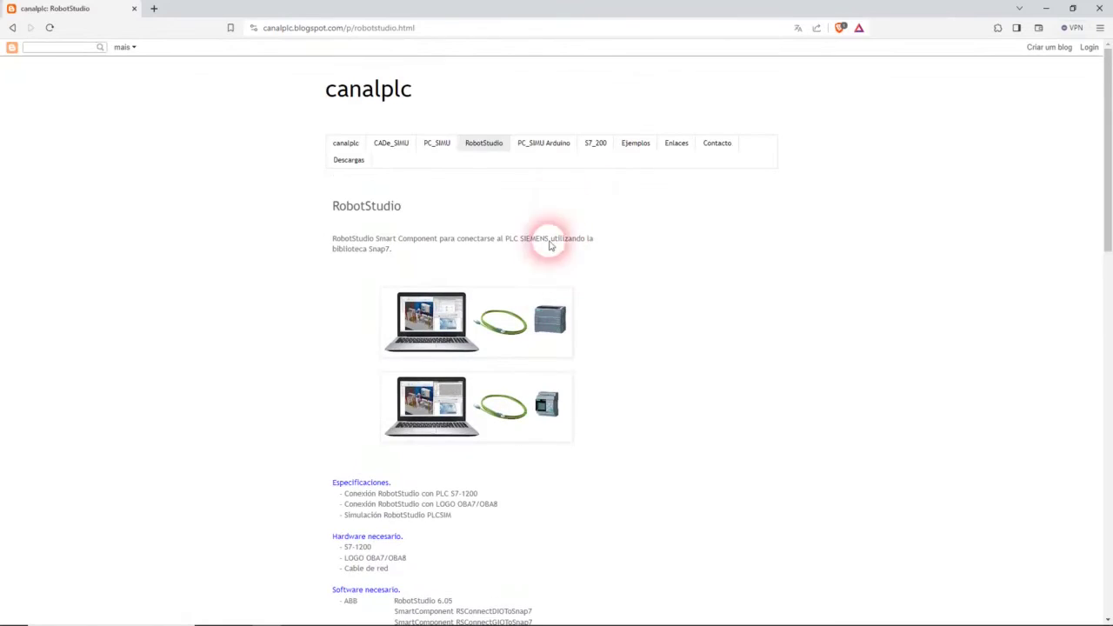
{"action": "left_click", "coordinate": [549, 149]}
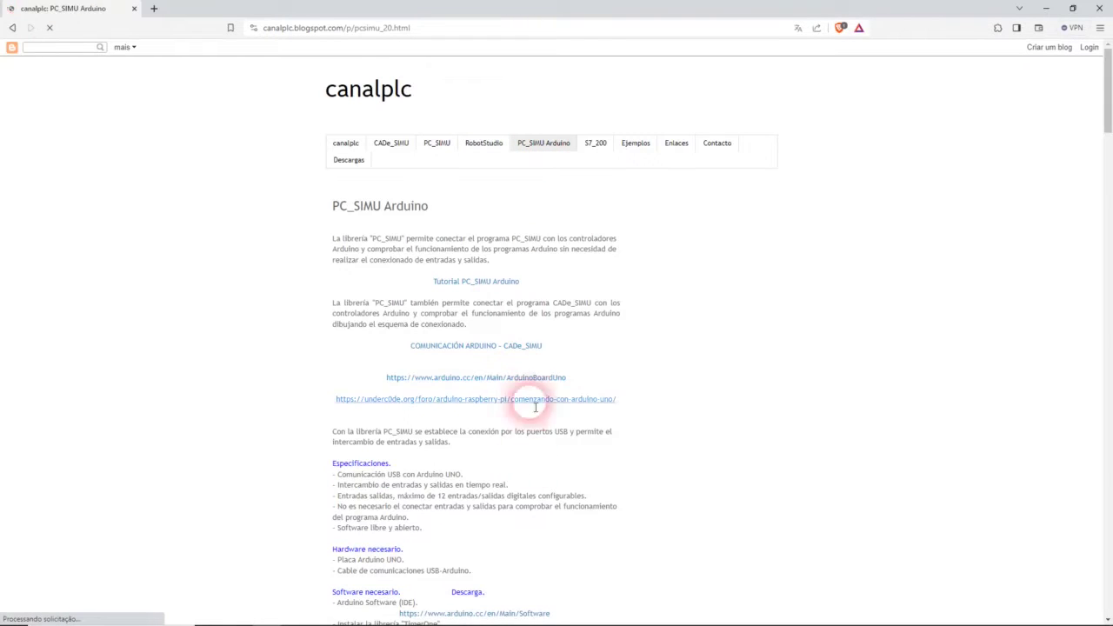
{"action": "left_click", "coordinate": [595, 144]}
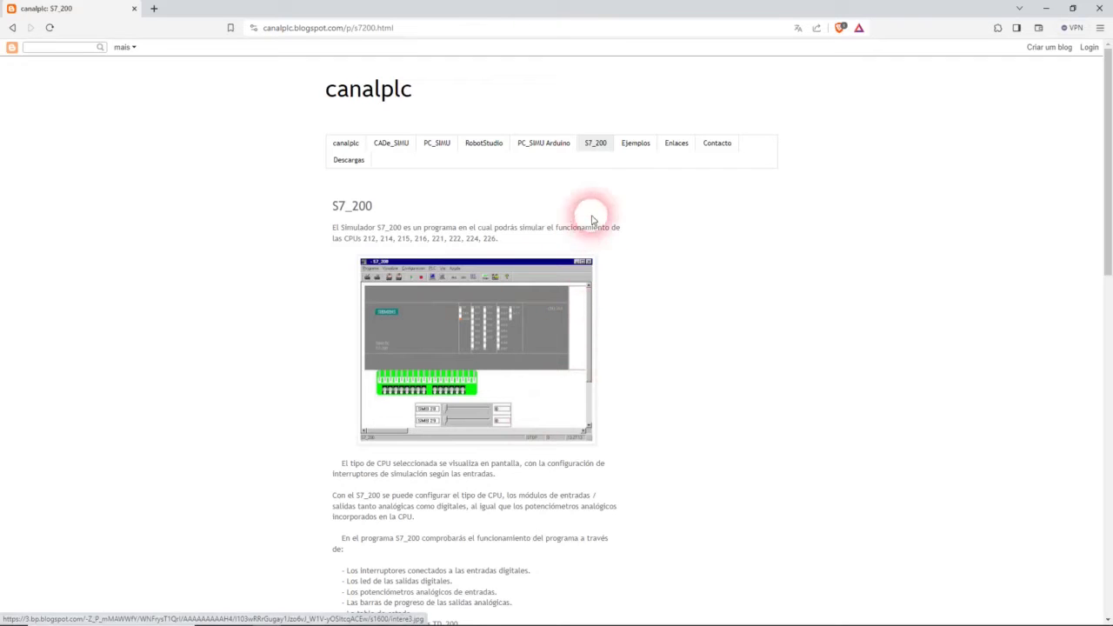
- Visit the website's Ejemplos, Enlaces, Contacto and Descargas pages, and go back to Contacto for the contact e-mail
{"action": "left_click", "coordinate": [637, 151]}
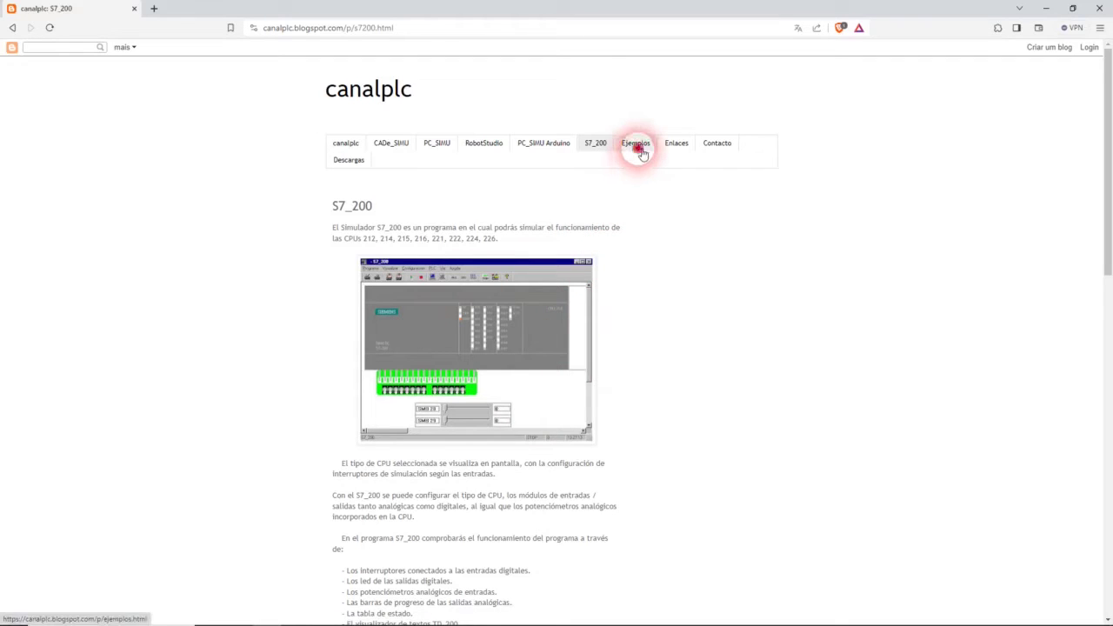
{"action": "left_click", "coordinate": [682, 149]}
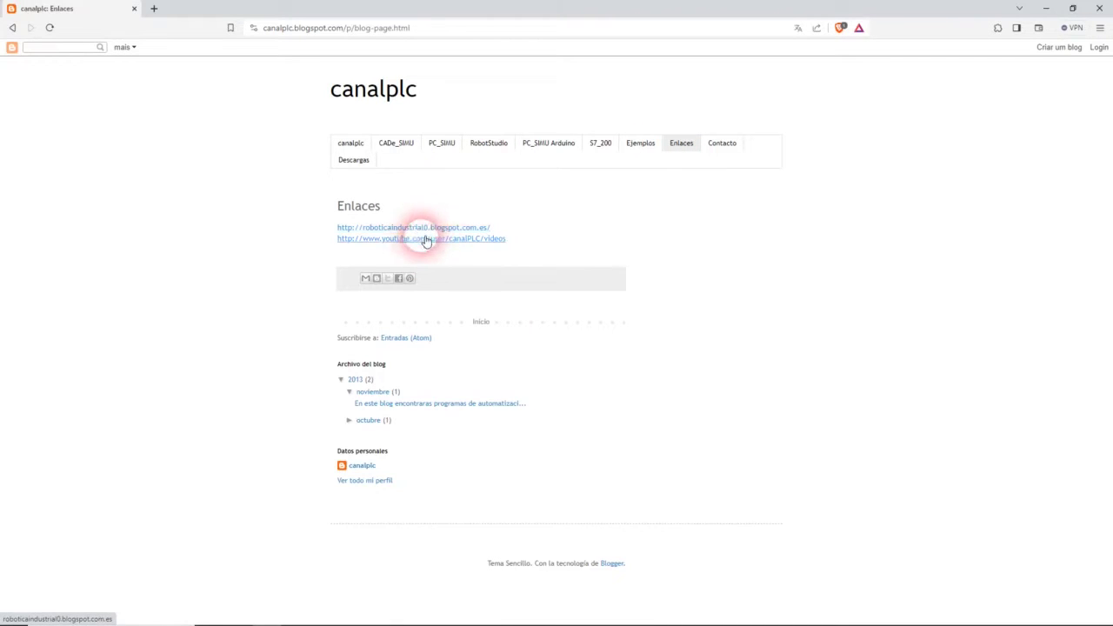
{"action": "left_click", "coordinate": [730, 152]}
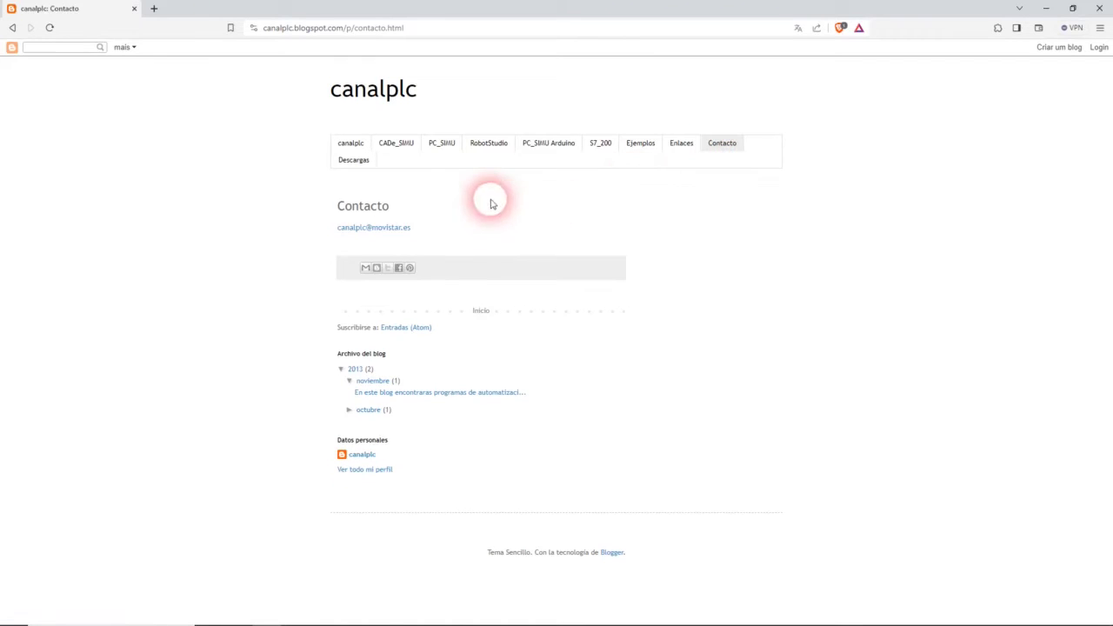
{"action": "left_click", "coordinate": [365, 163]}
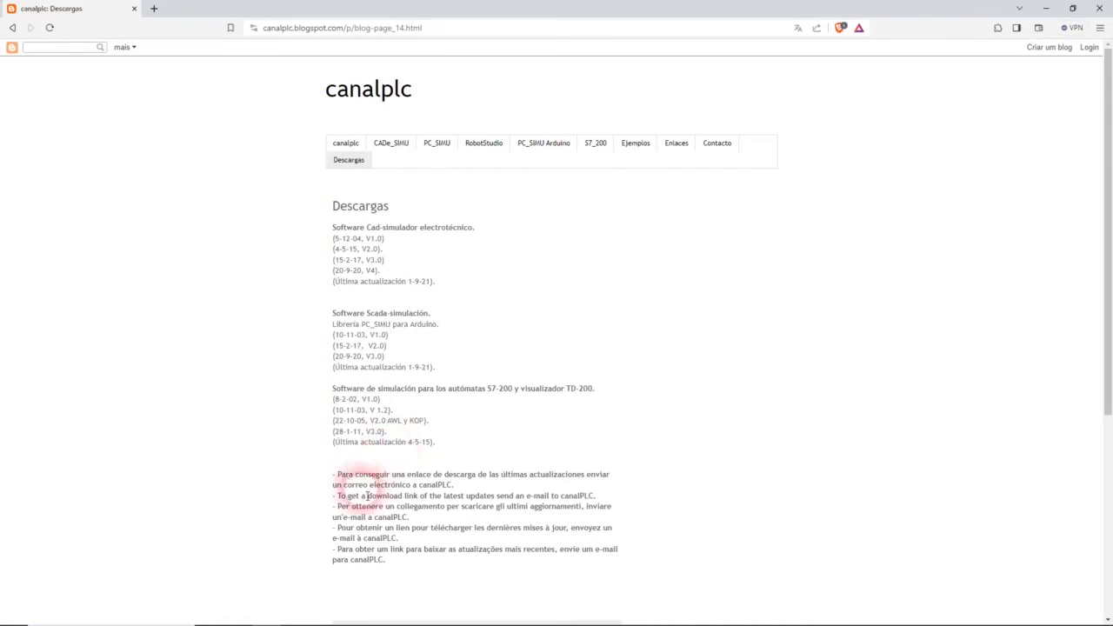
{"action": "left_click", "coordinate": [715, 144]}
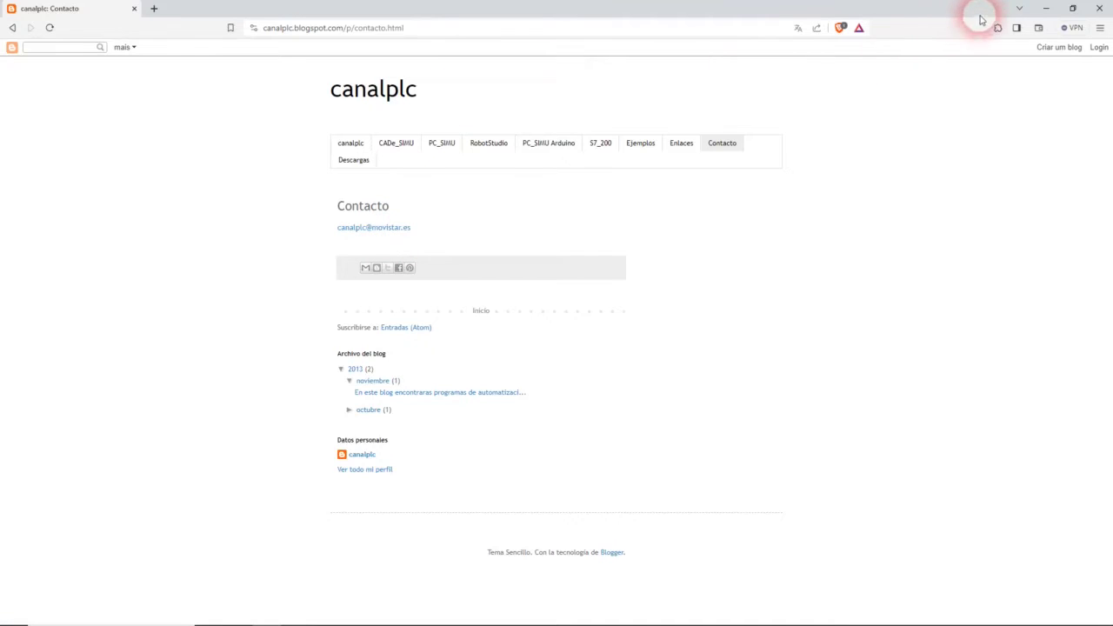
- Minimize the browser to return to CADe_SIMU, and close the About information
{"action": "left_click", "coordinate": [1045, 12]}
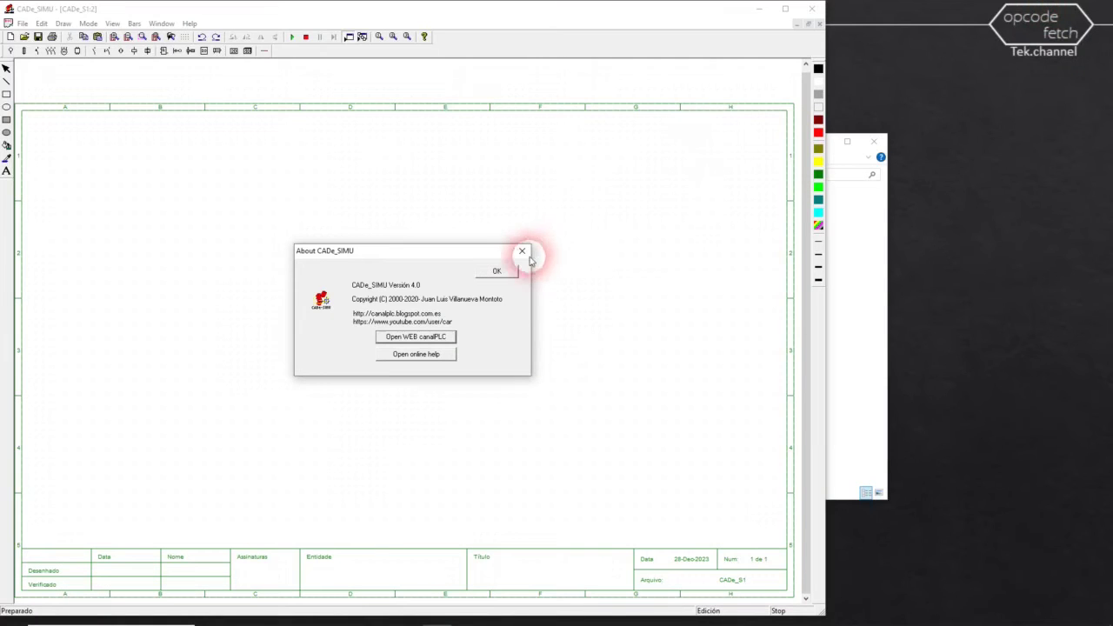
{"action": "left_click", "coordinate": [497, 271]}
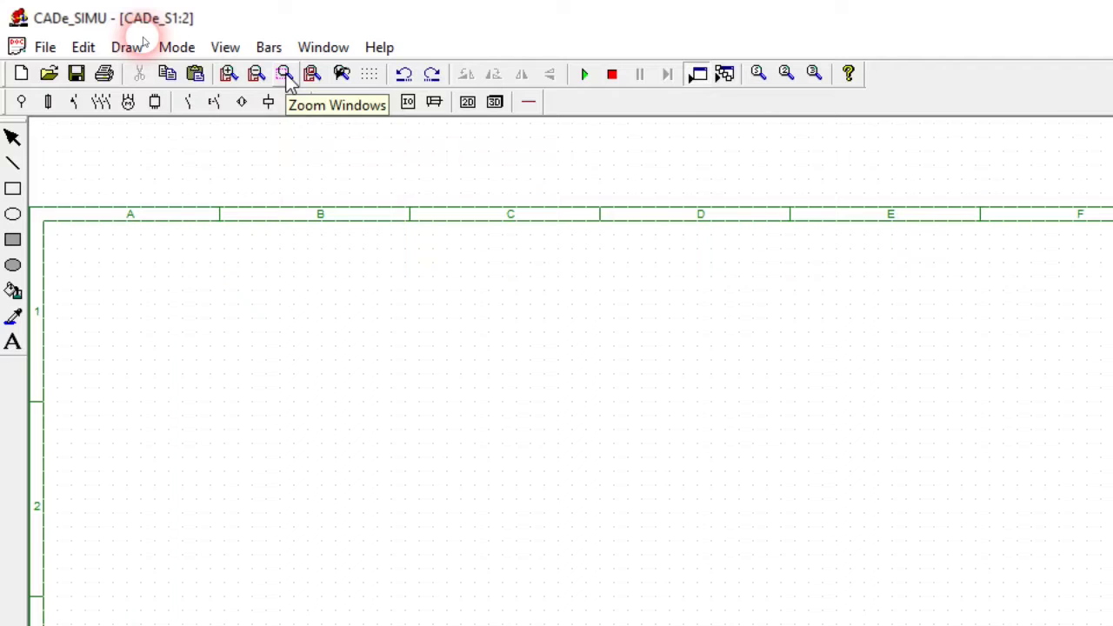
{"action": "left_click", "coordinate": [370, 75]}
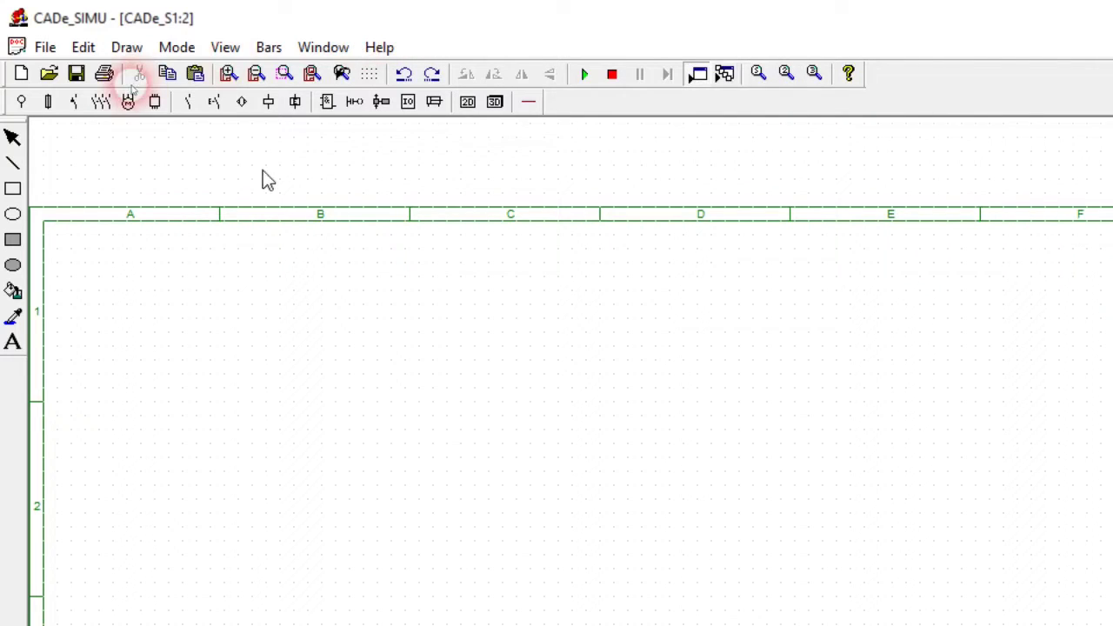
- Look through the power supply symbols up to the electrical outlet, plus the fuse and circuit breaker symbols
{"action": "left_click", "coordinate": [21, 102]}
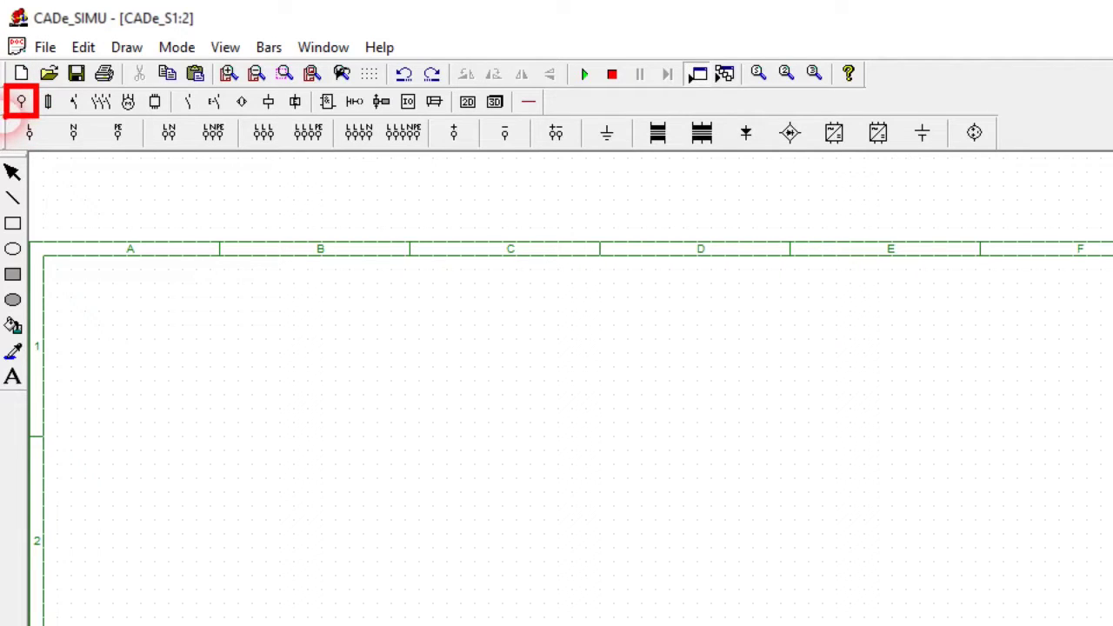
{"action": "mouse_move", "coordinate": [7, 117]}
{"action": "left_mouse_down"}
{"action": "mouse_move", "coordinate": [52, 148]}
{"action": "mouse_move", "coordinate": [479, 161]}
{"action": "mouse_move", "coordinate": [570, 189]}
{"action": "left_mouse_up"}
{"action": "mouse_move", "coordinate": [587, 181]}
{"action": "left_mouse_down"}
{"action": "mouse_move", "coordinate": [939, 148]}
{"action": "mouse_move", "coordinate": [1026, 99]}
{"action": "mouse_move", "coordinate": [1008, 110]}
{"action": "left_mouse_up"}
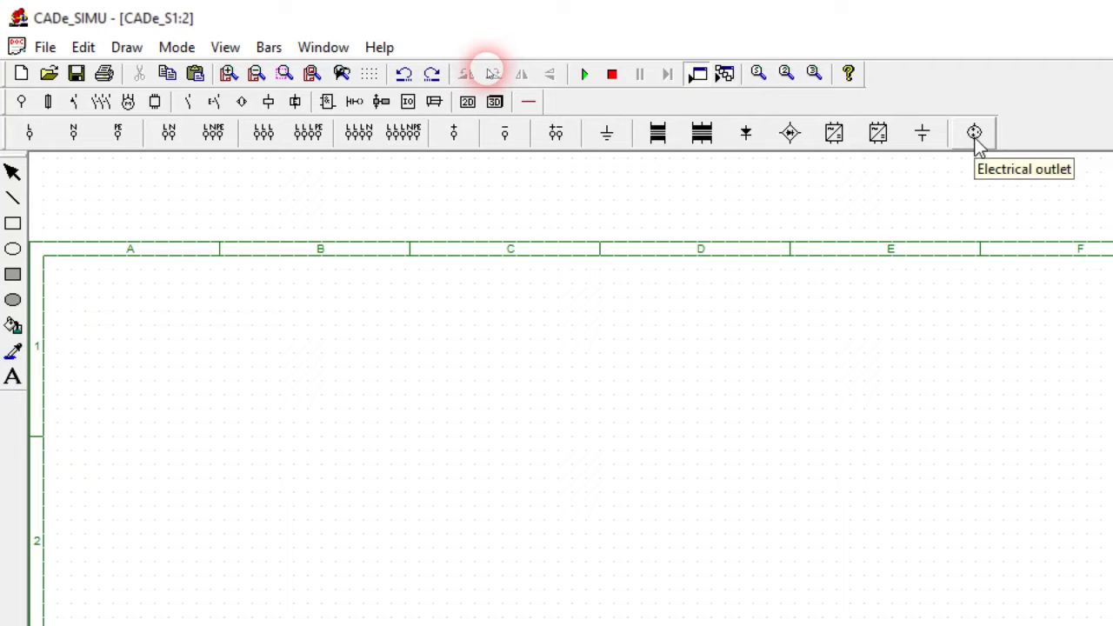
{"action": "left_click", "coordinate": [40, 101]}
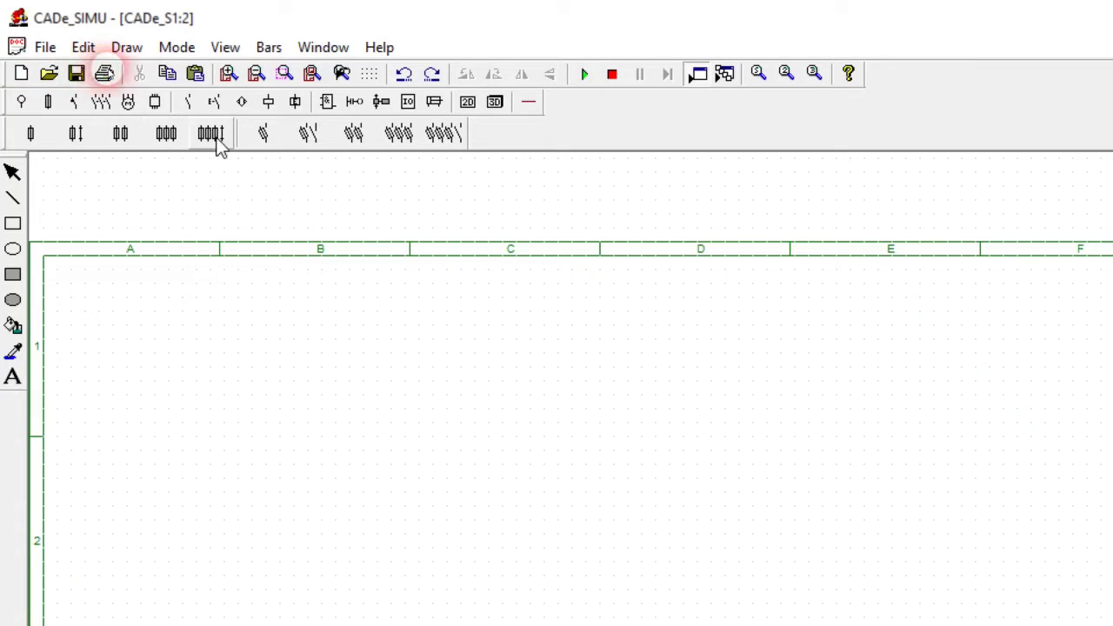
{"action": "left_click", "coordinate": [75, 103]}
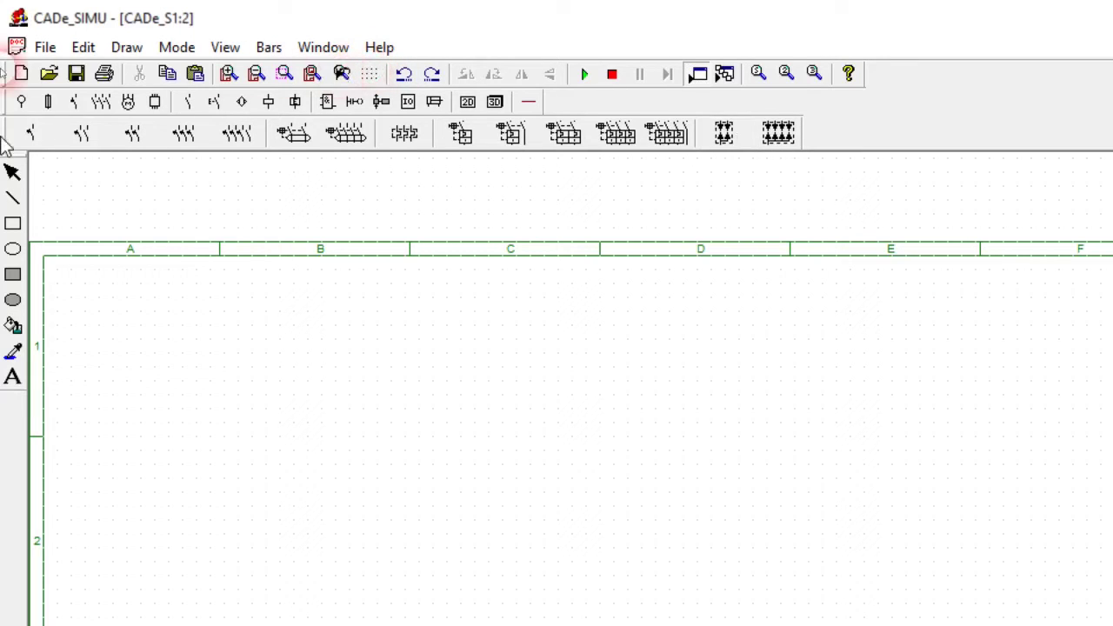
- Review the symbols for power contactors, motors and power electronics
{"action": "left_click", "coordinate": [98, 106]}
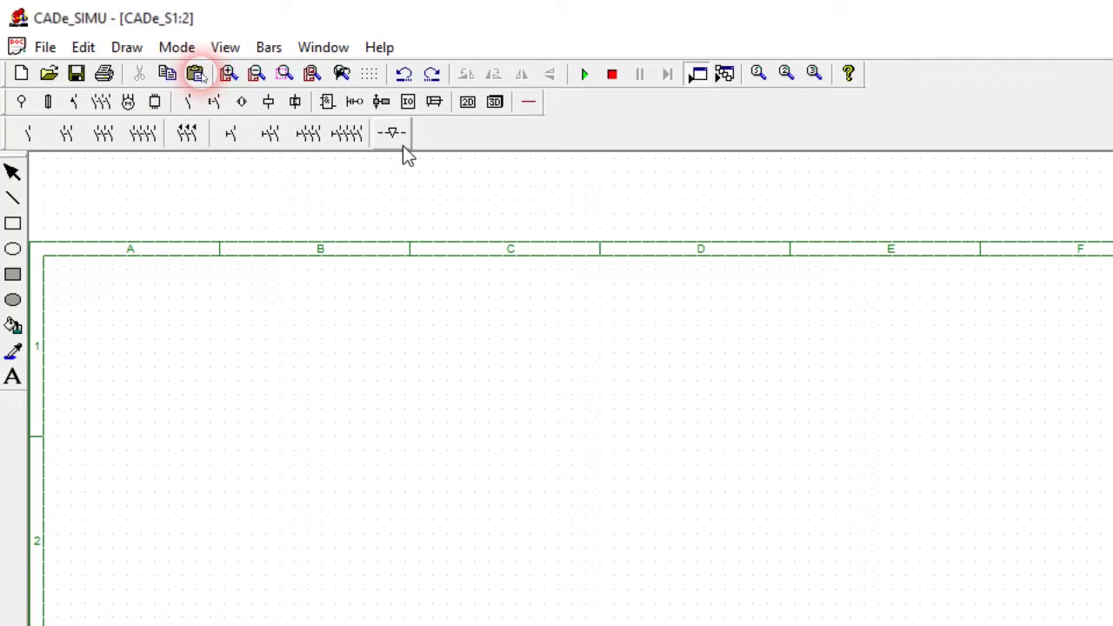
{"action": "left_click", "coordinate": [126, 102]}
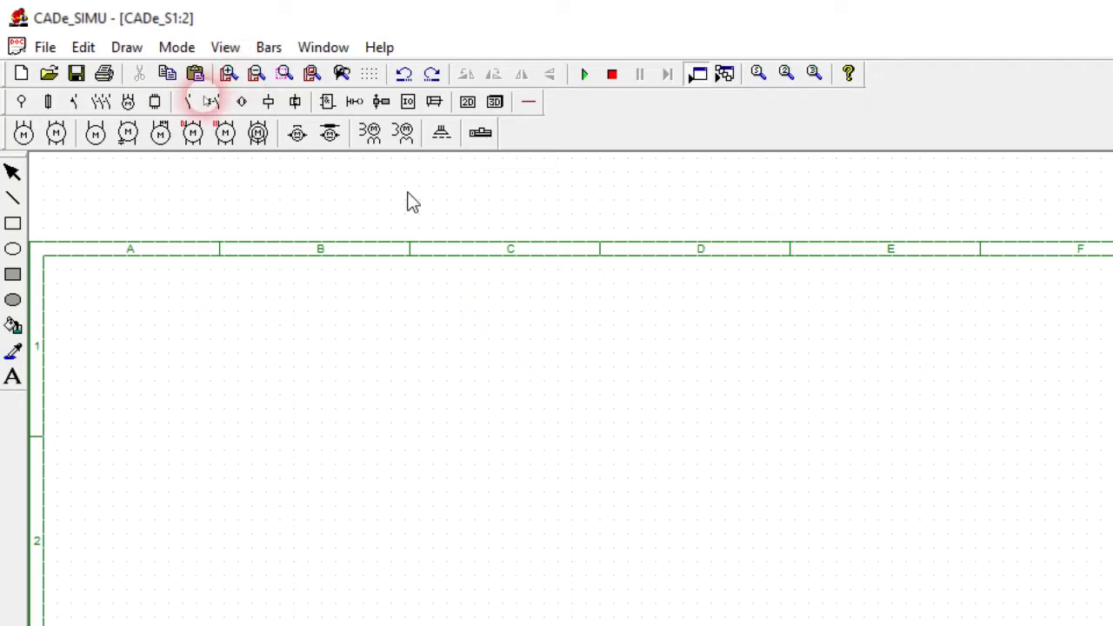
{"action": "left_click", "coordinate": [159, 103]}
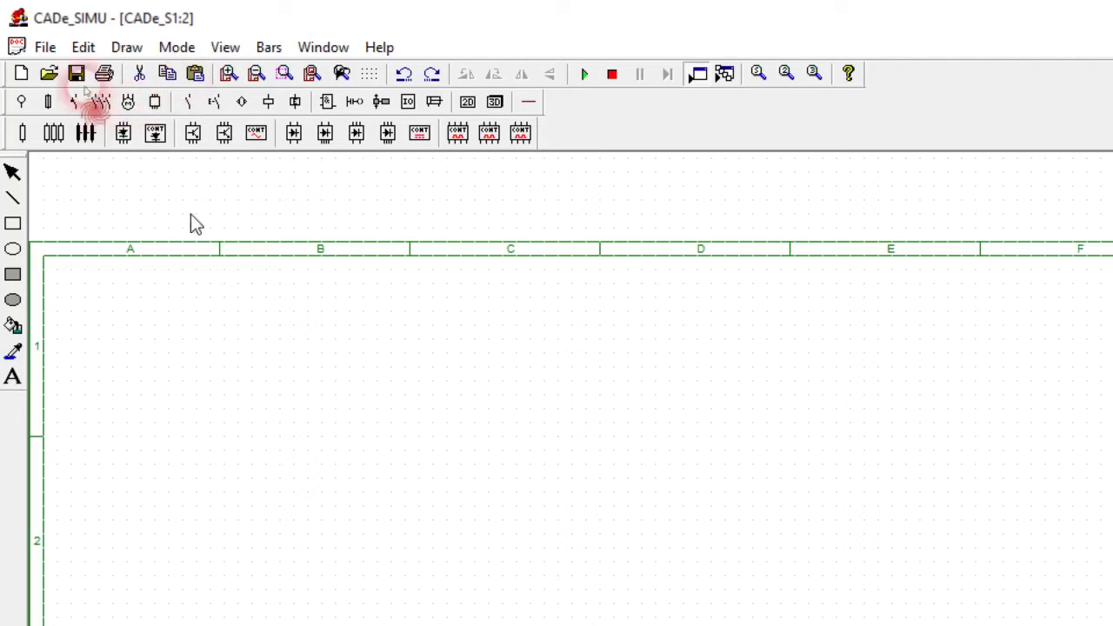
- Browse the control component symbols, covering contacts, actuator contacts, sensors, coils and lamps, and relays with overvoltage protection
{"action": "left_click", "coordinate": [195, 103]}
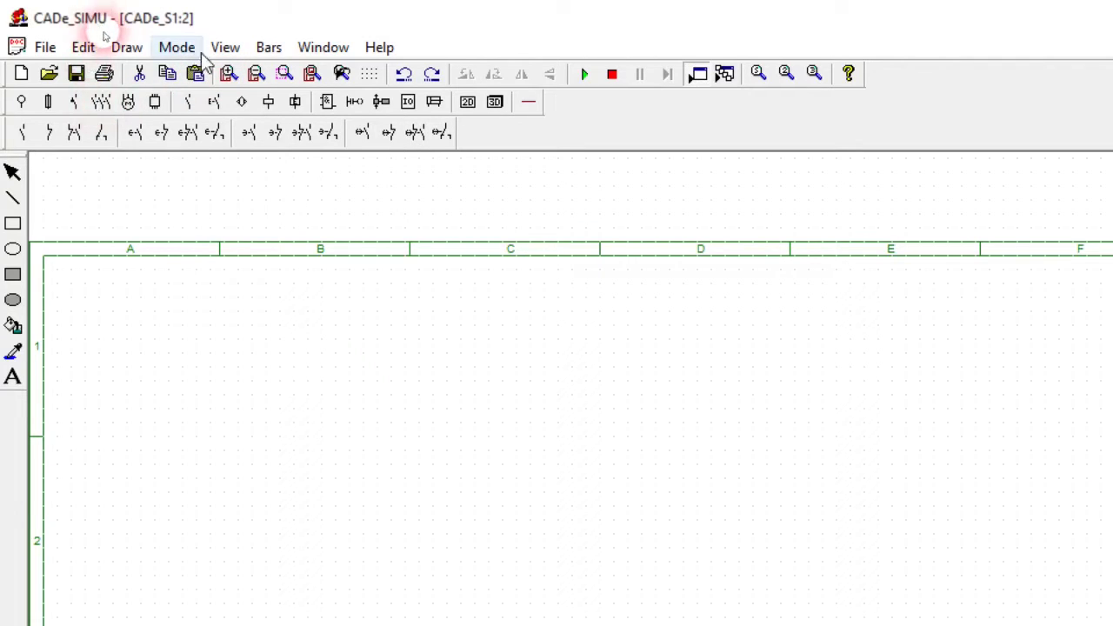
{"action": "left_click", "coordinate": [215, 102]}
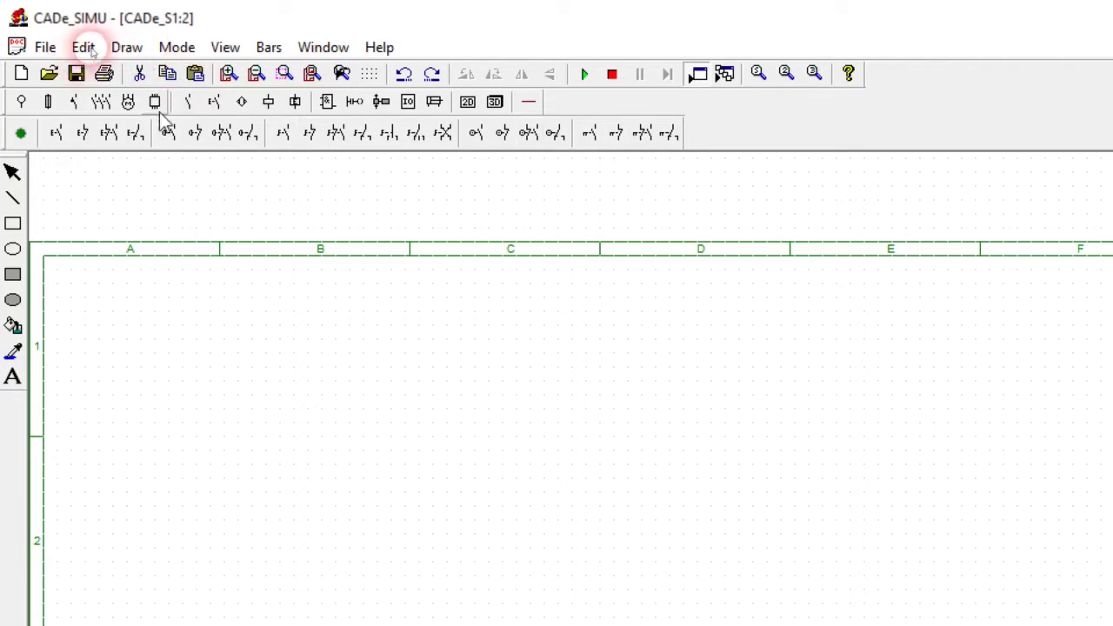
{"action": "left_click", "coordinate": [241, 102]}
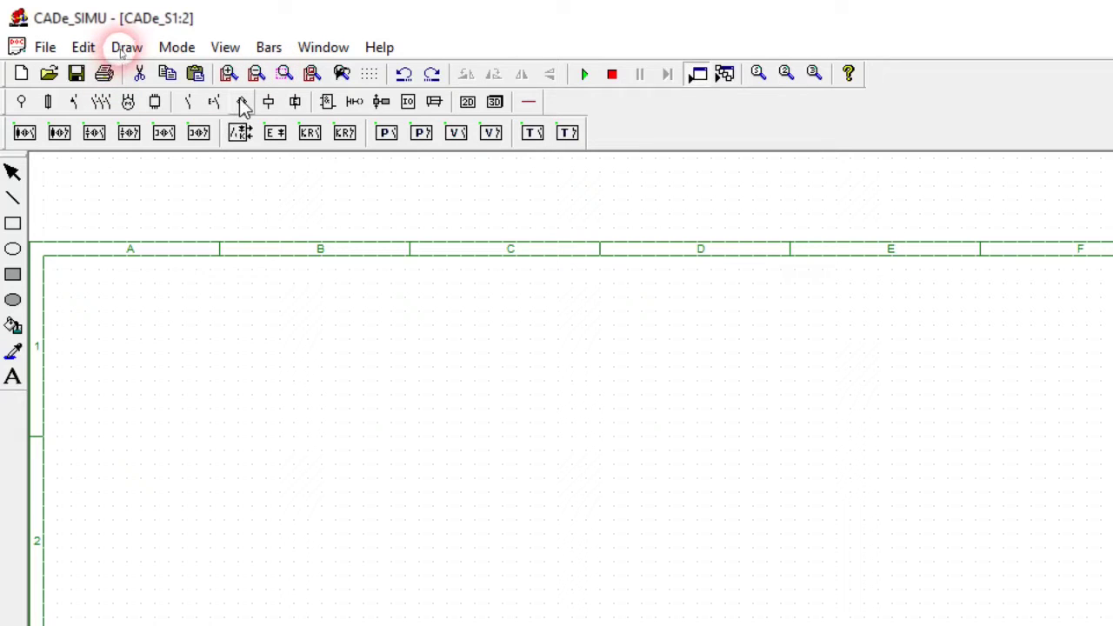
{"action": "left_click", "coordinate": [268, 102]}
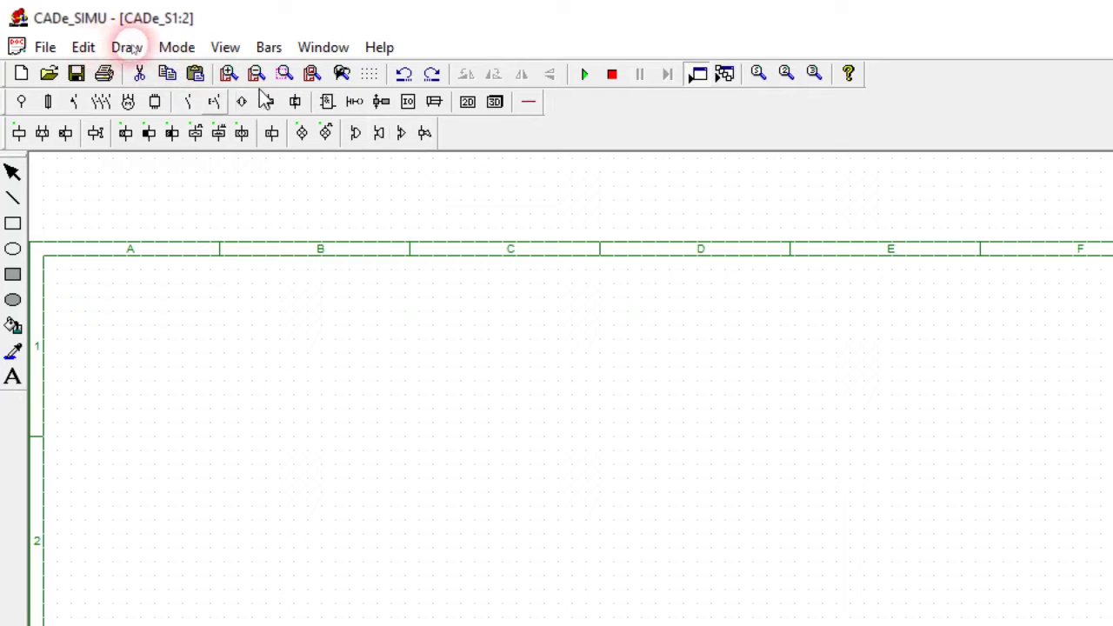
{"action": "left_click", "coordinate": [295, 102]}
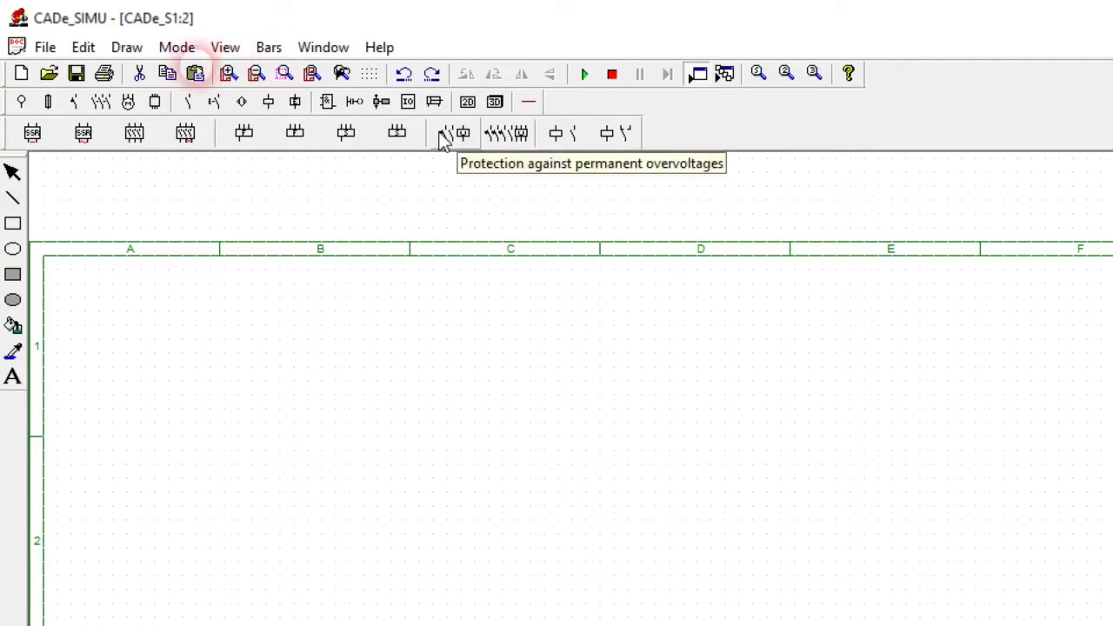
- Examine the symbols for logic gates, ladder elements, sequence stages including Macro stage, PLC input/output modules, and cylinders
{"action": "left_click", "coordinate": [325, 101]}
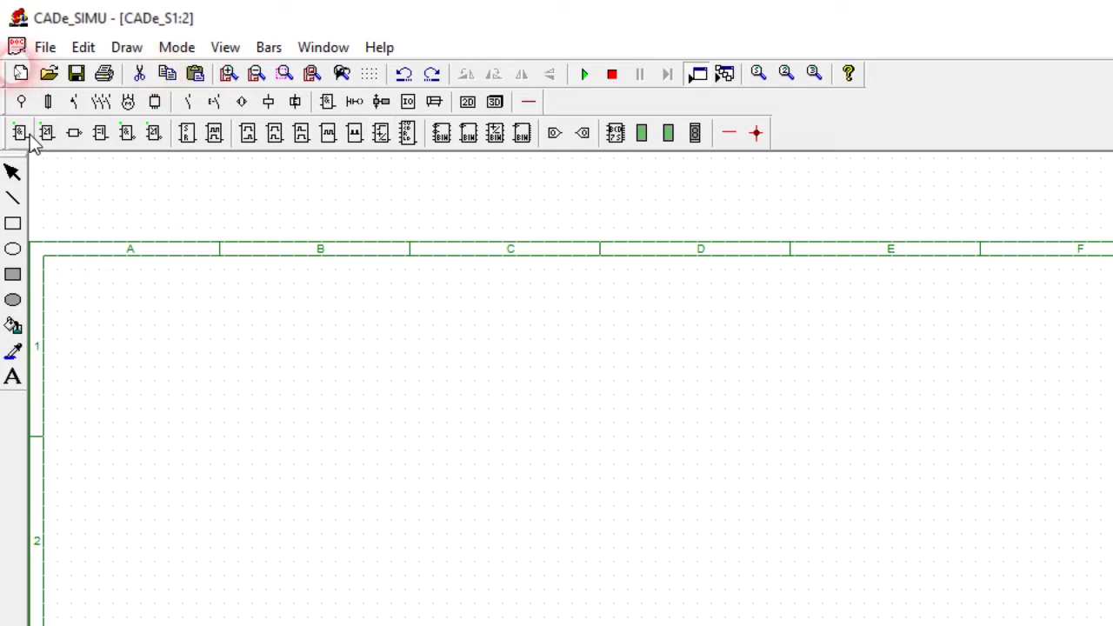
{"action": "left_click", "coordinate": [356, 103]}
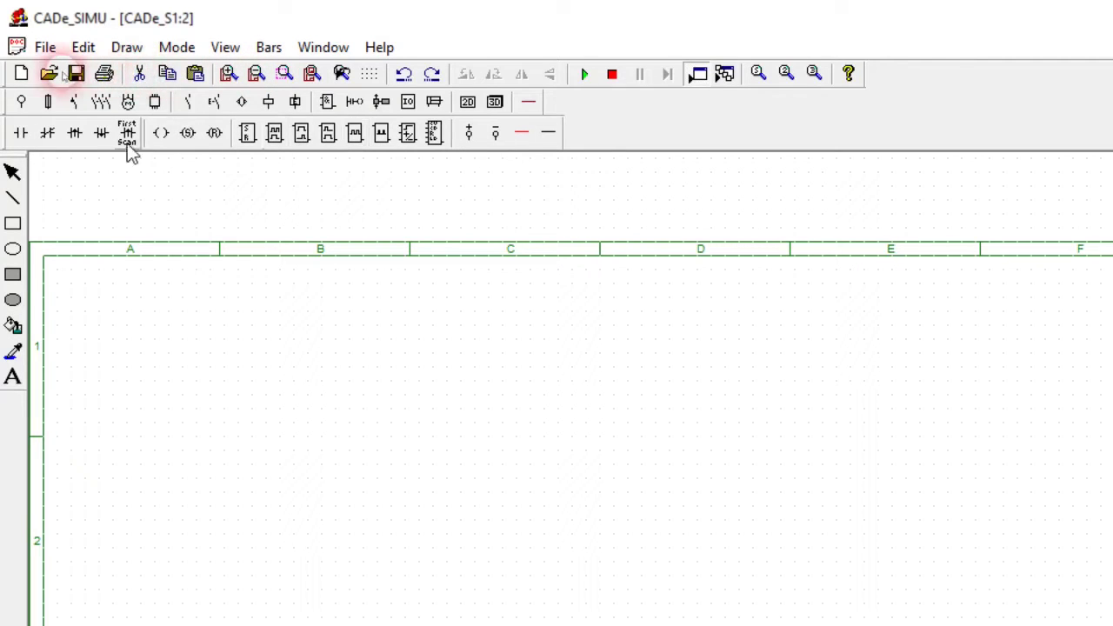
{"action": "left_click", "coordinate": [381, 102]}
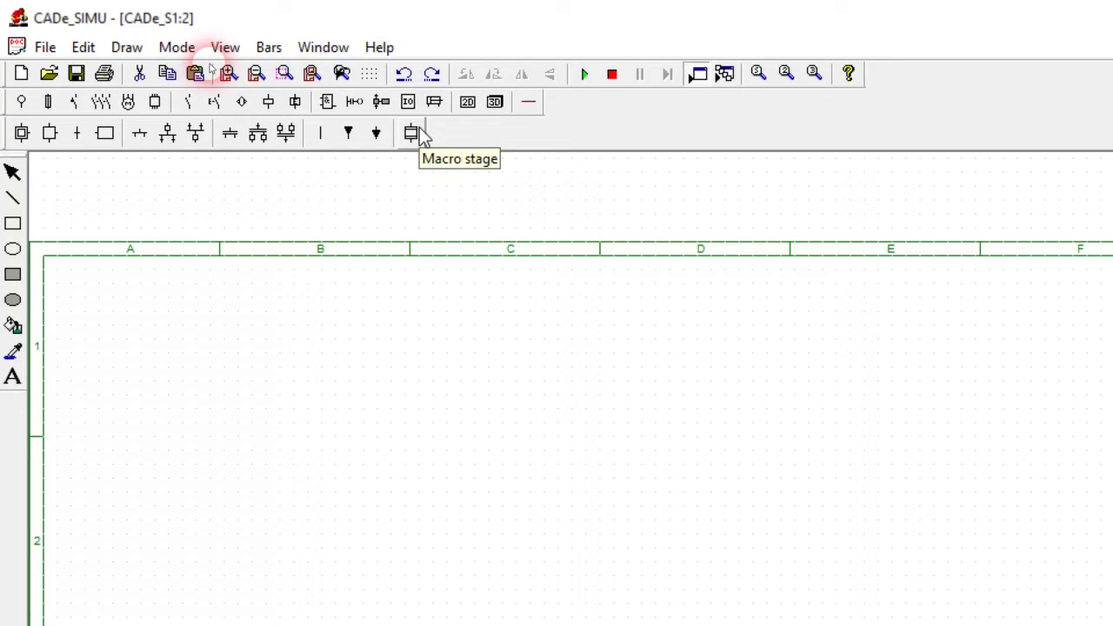
{"action": "left_click", "coordinate": [409, 103]}
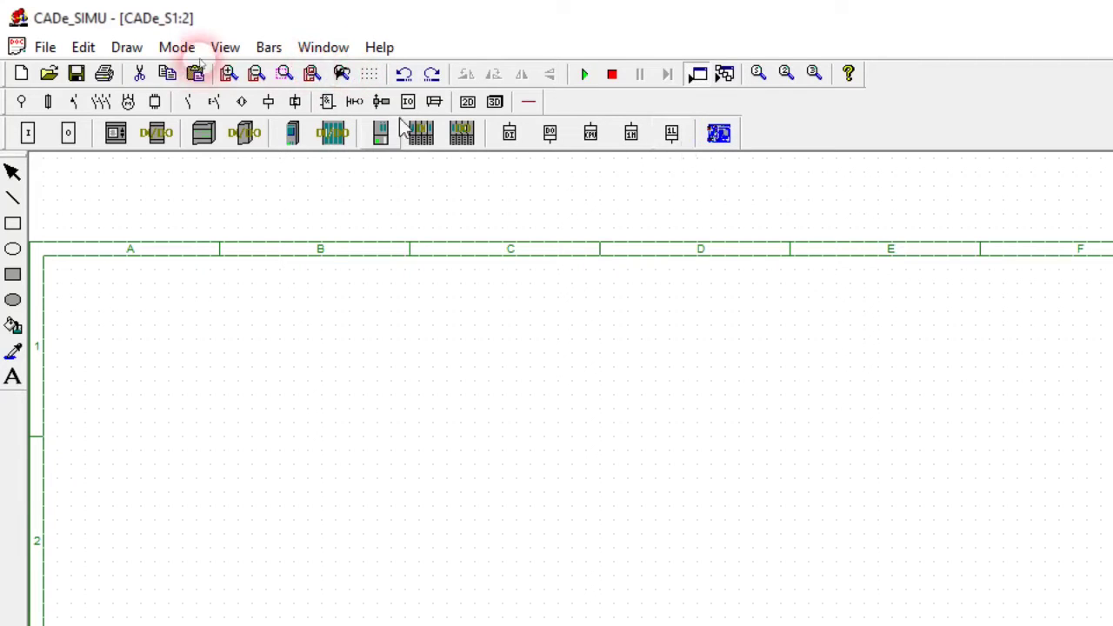
{"action": "left_click", "coordinate": [434, 104]}
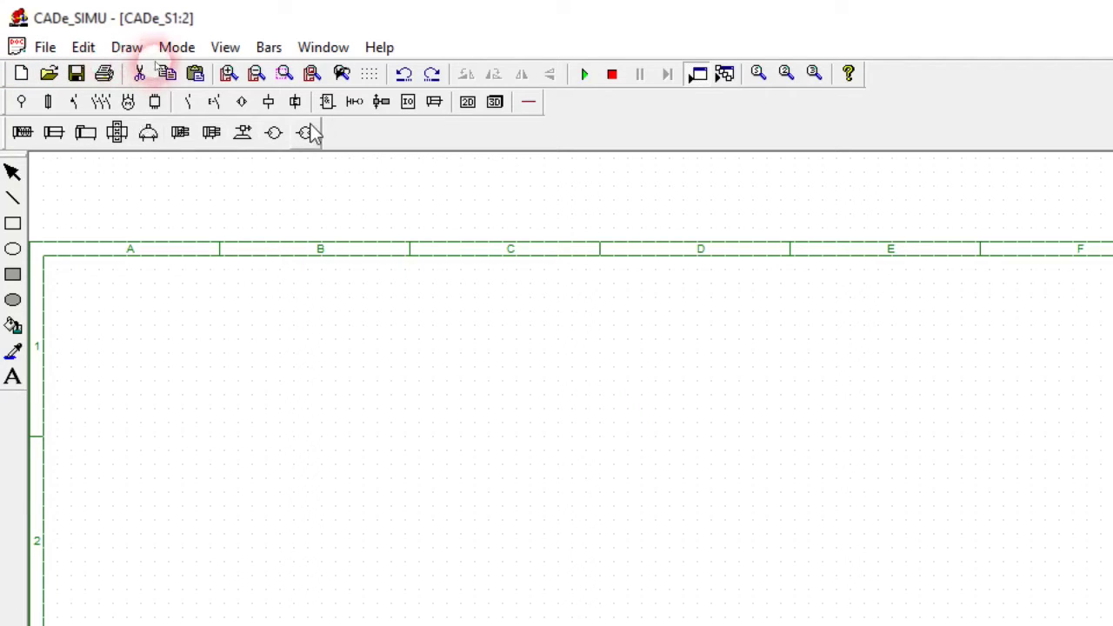
- Place one 2D magnetothermic switch at the smallest size near the sheet's top, between columns A and B
{"action": "left_click", "coordinate": [469, 105]}
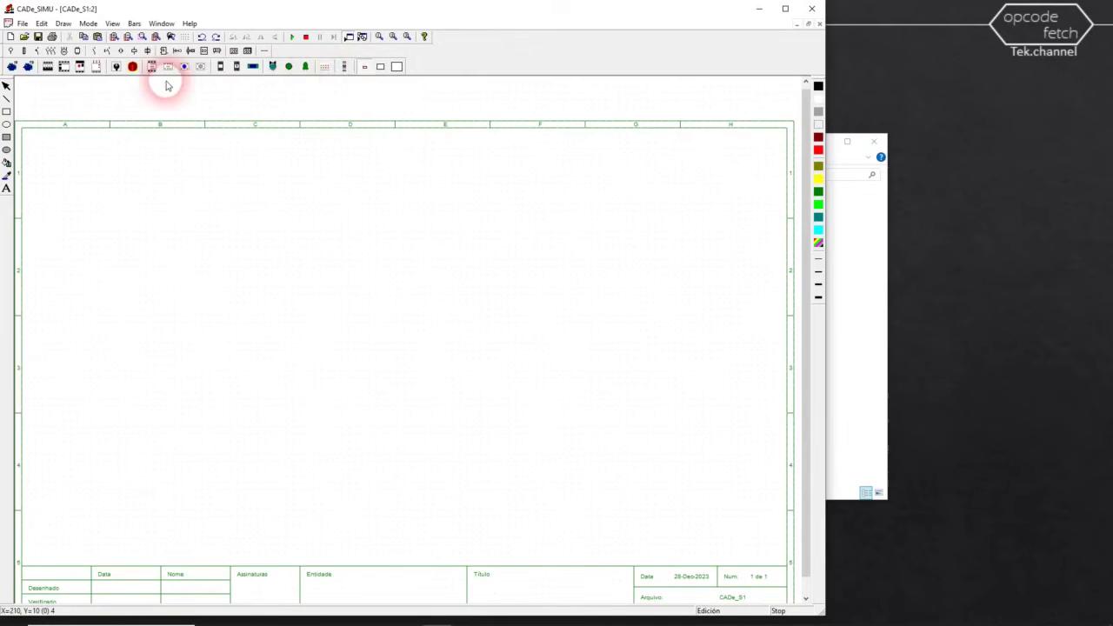
{"action": "left_click", "coordinate": [79, 70]}
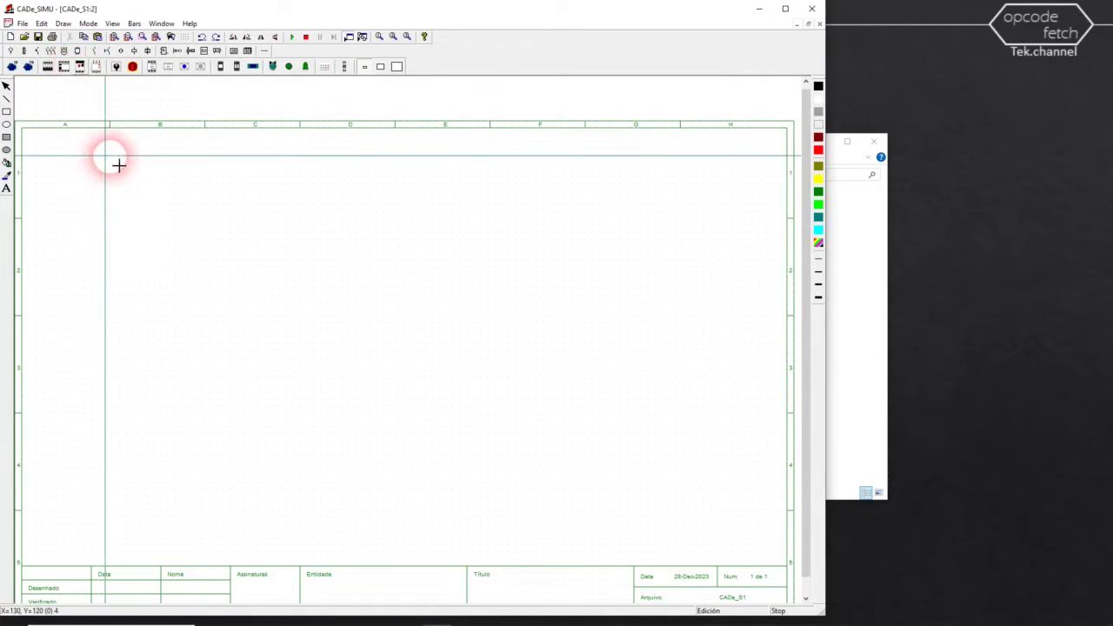
{"action": "left_click", "coordinate": [106, 155]}
{"action": "left_click", "coordinate": [182, 141]}
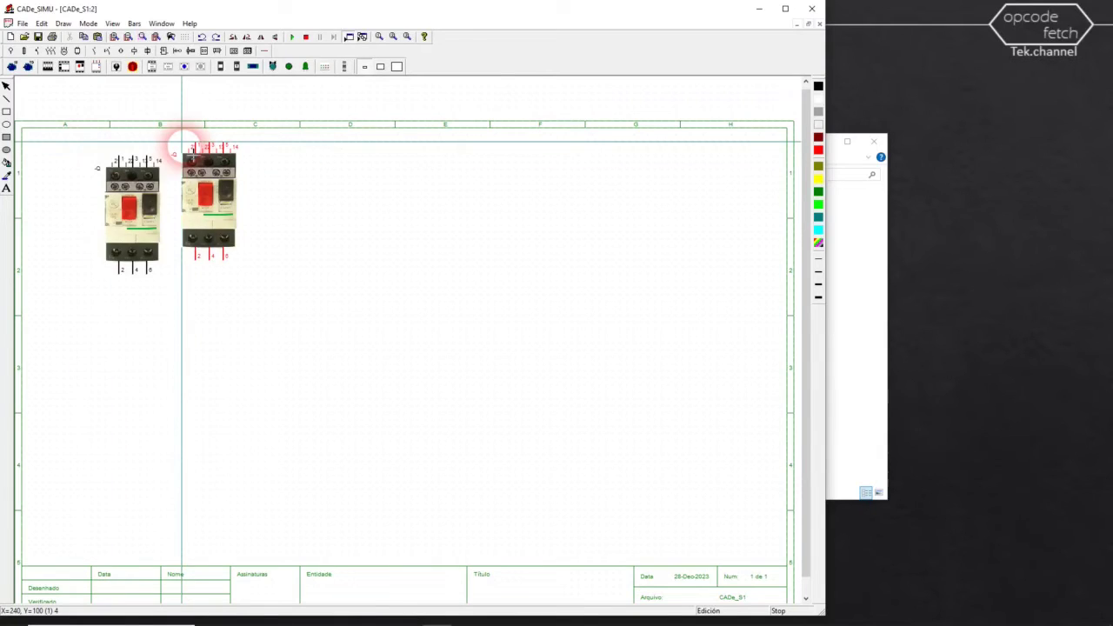
{"action": "key", "text": "Escape"}
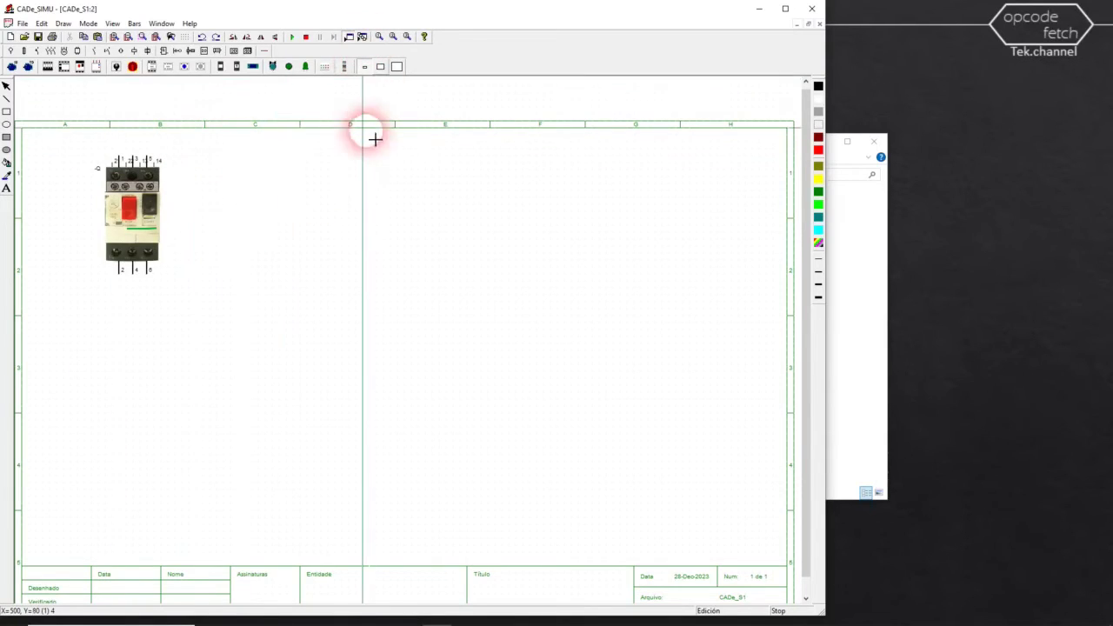
{"action": "left_click", "coordinate": [335, 164]}
{"action": "key", "text": "Escape"}
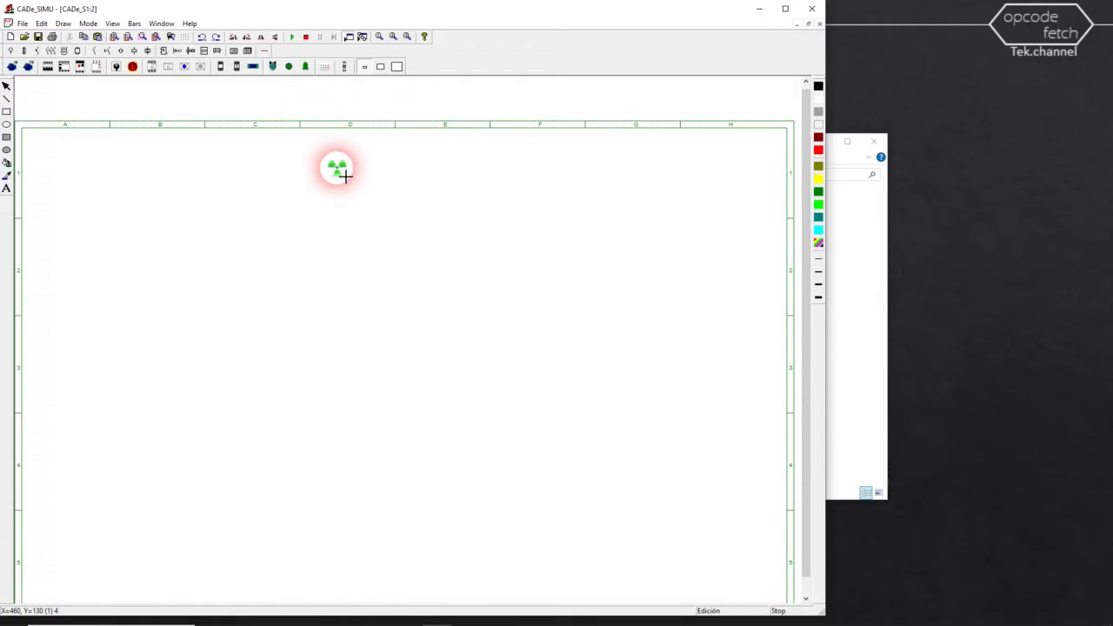
- Set the symbol size to medium and place a second 2D magnetothermic switch beside the first, around column C
{"action": "left_click", "coordinate": [381, 67]}
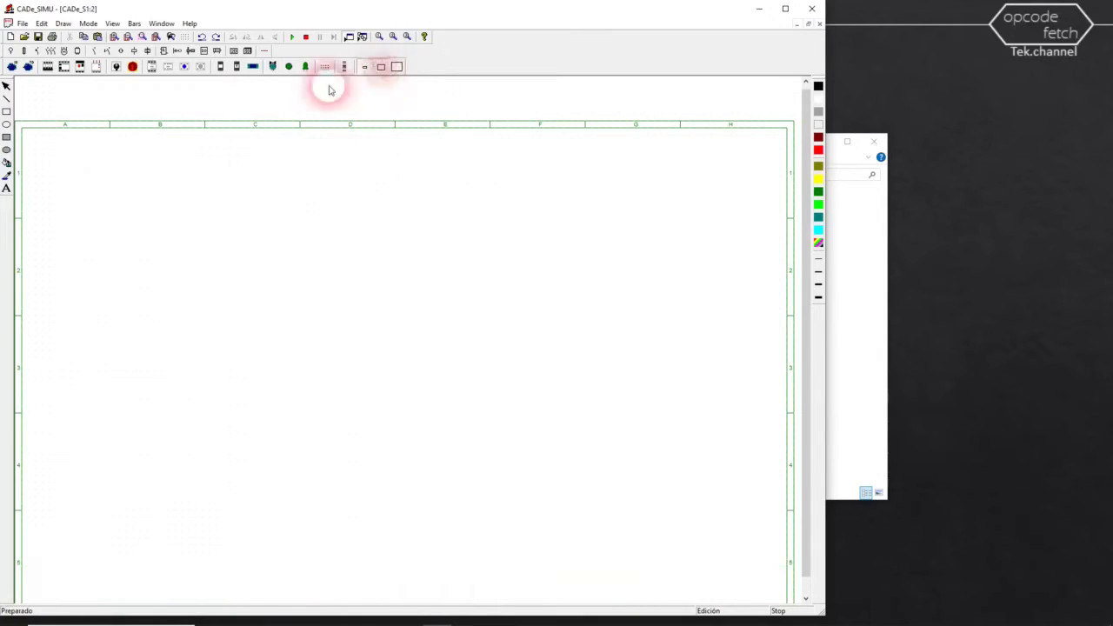
{"action": "left_click", "coordinate": [92, 67]}
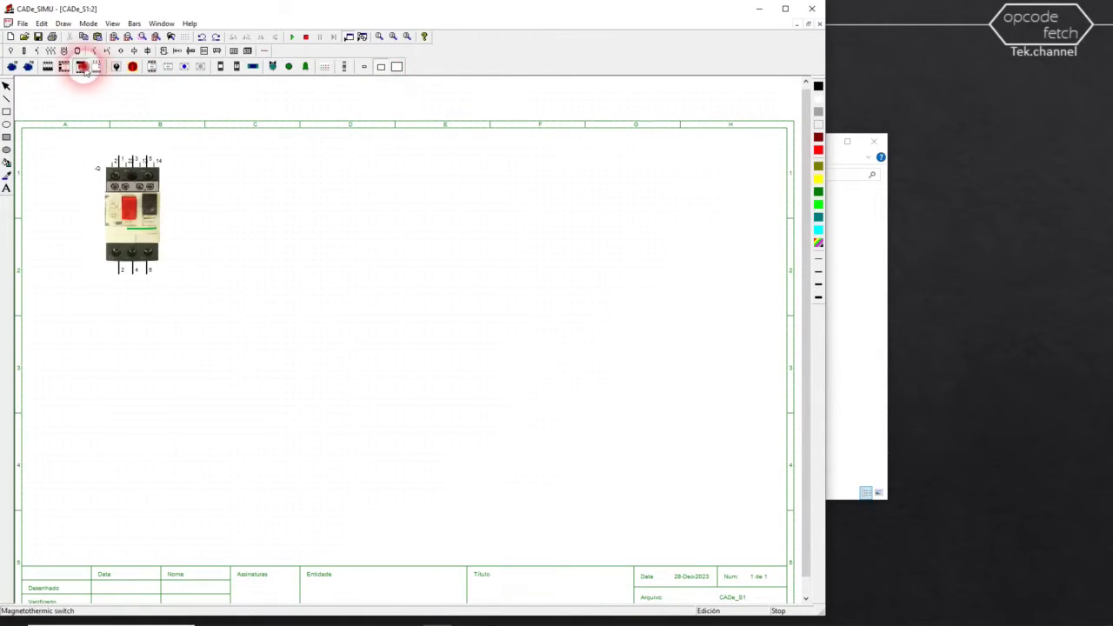
{"action": "left_click", "coordinate": [213, 172]}
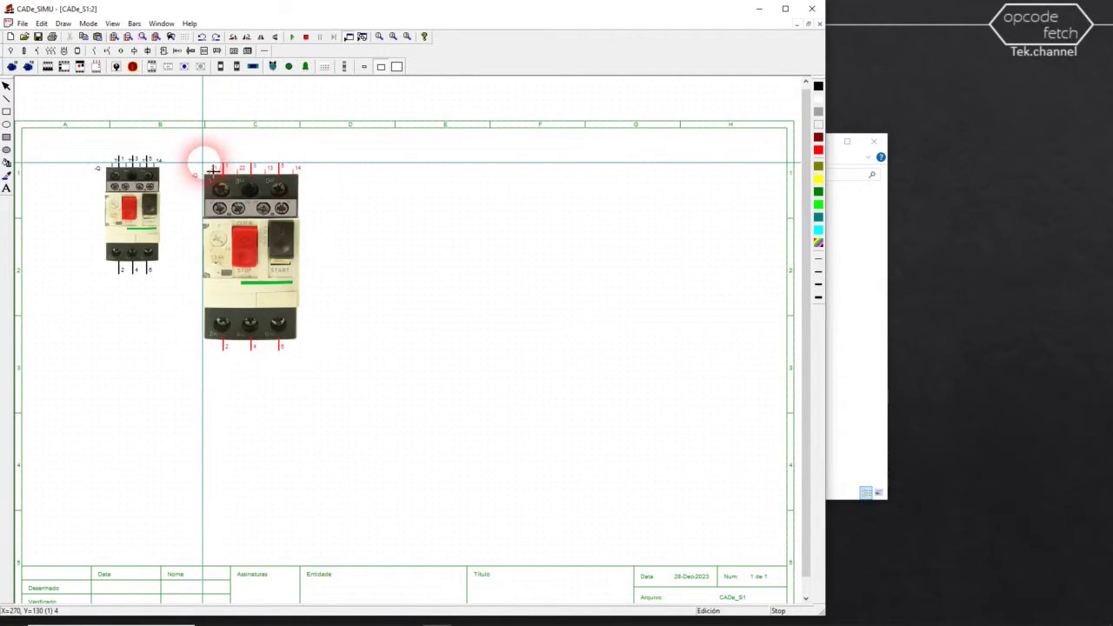
{"action": "left_click", "coordinate": [320, 162]}
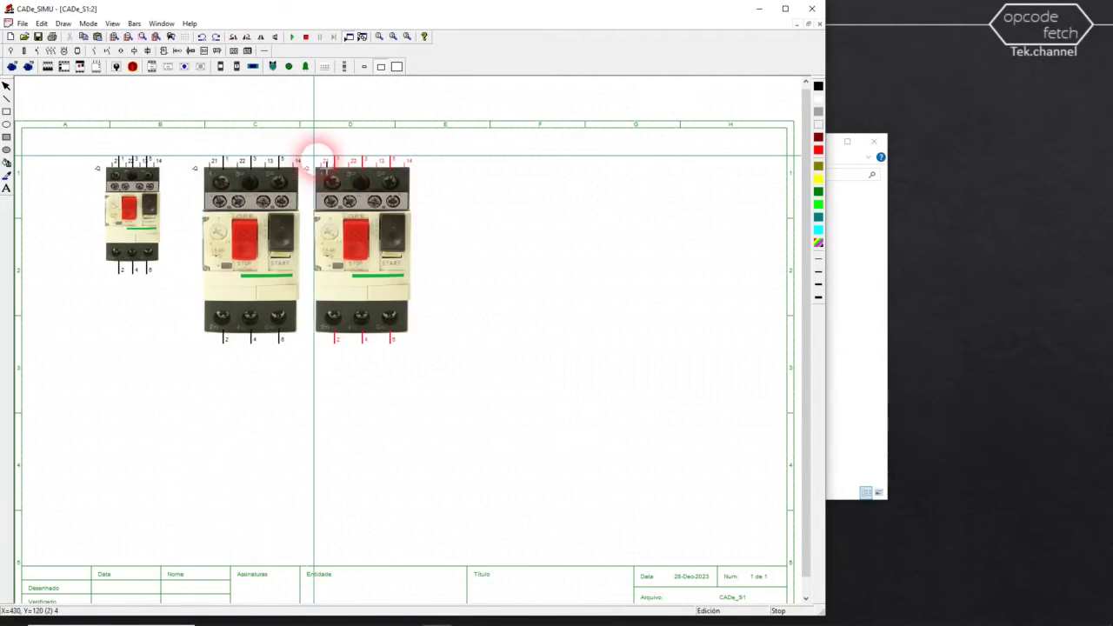
- Set the symbol size to large and place a third 2D magnetothermic switch across columns D and E
{"action": "left_click", "coordinate": [396, 67]}
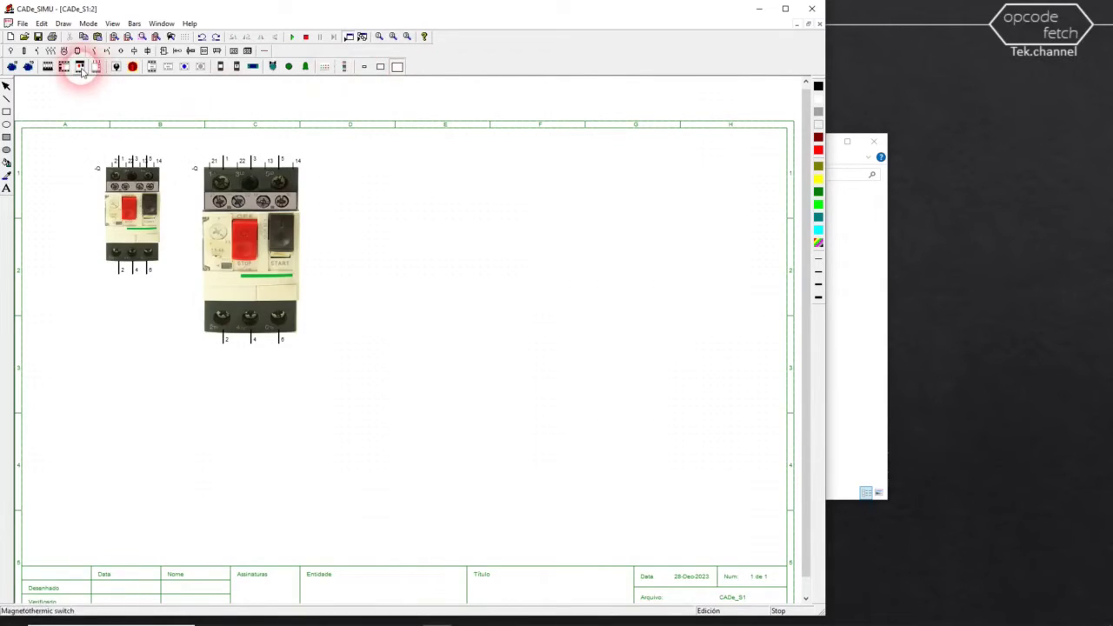
{"action": "left_click", "coordinate": [80, 68]}
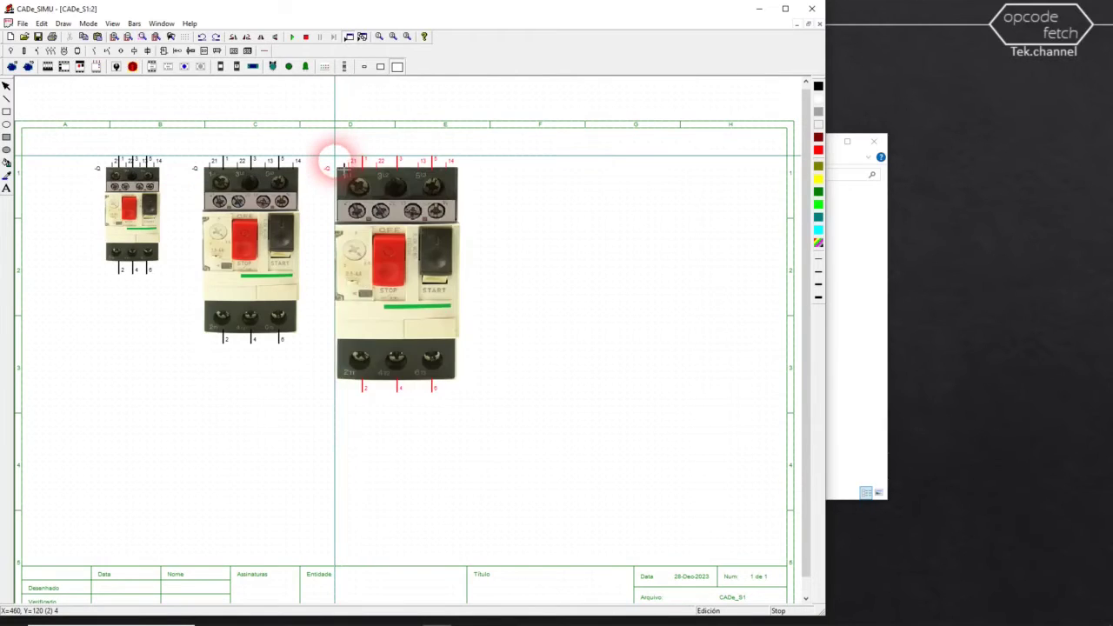
{"action": "left_click", "coordinate": [335, 163]}
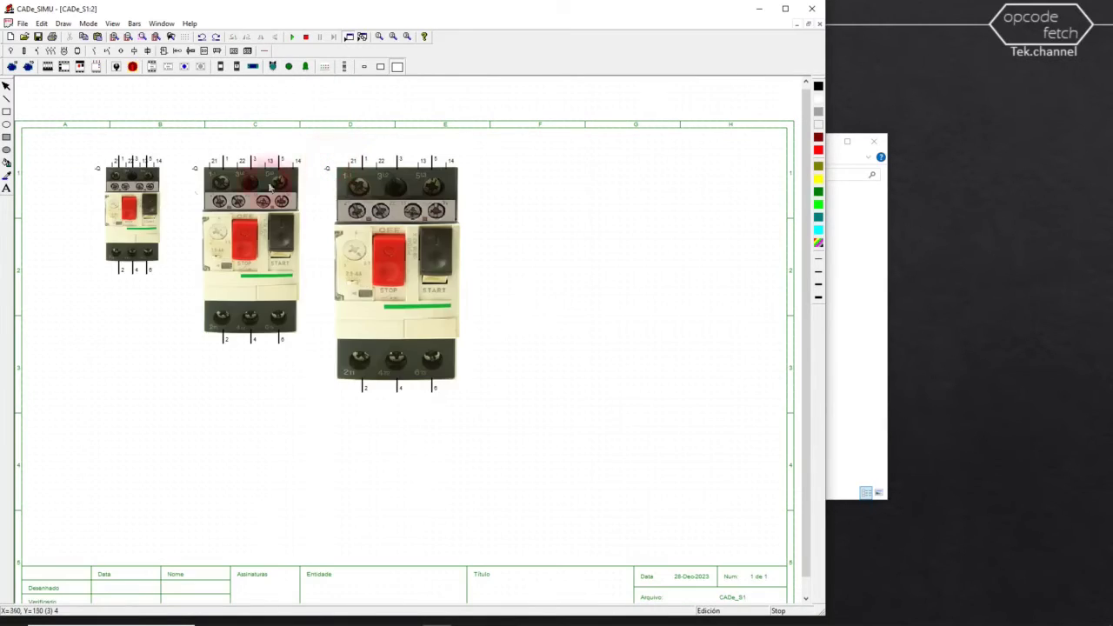
- Move the three magnetothermic switches toward the sheet's left edge and slightly up, keeping them side by side in size order
{"action": "left_click", "coordinate": [121, 199]}
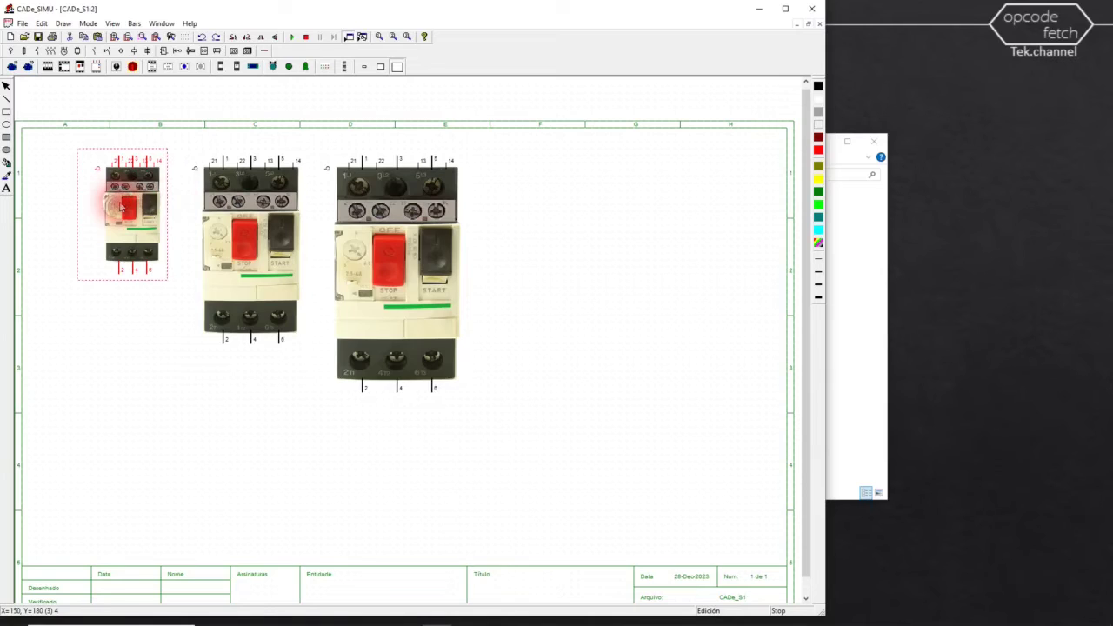
{"action": "left_click_drag", "start_coordinate": [127, 203], "coordinate": [85, 195]}
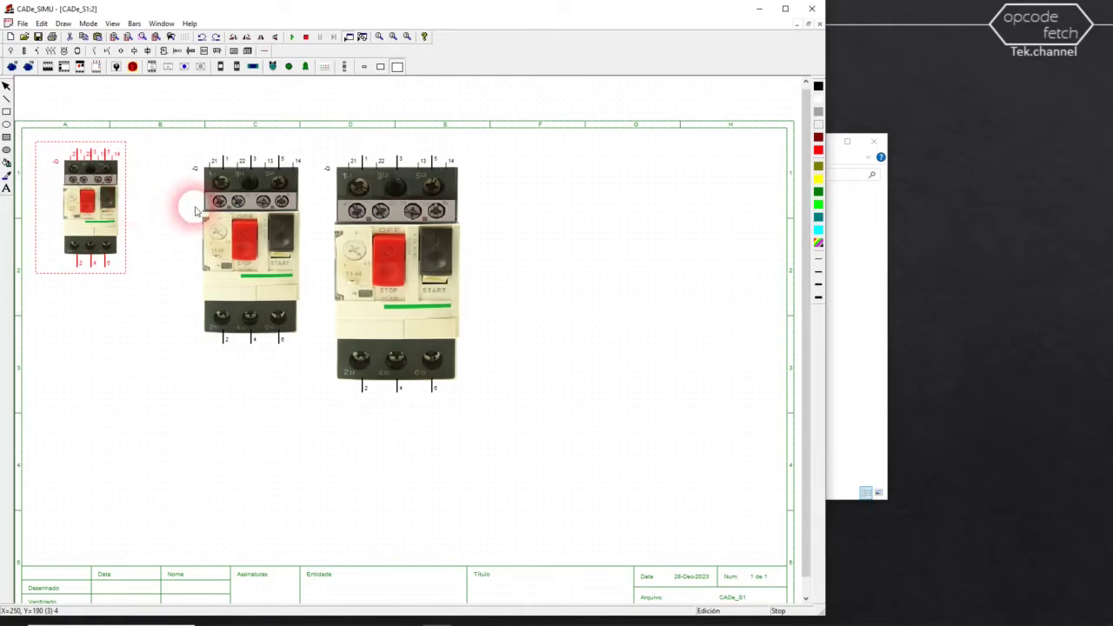
{"action": "left_click_drag", "start_coordinate": [217, 207], "coordinate": [168, 199]}
{"action": "left_click", "coordinate": [303, 204]}
{"action": "left_click_drag", "start_coordinate": [360, 218], "coordinate": [297, 213]}
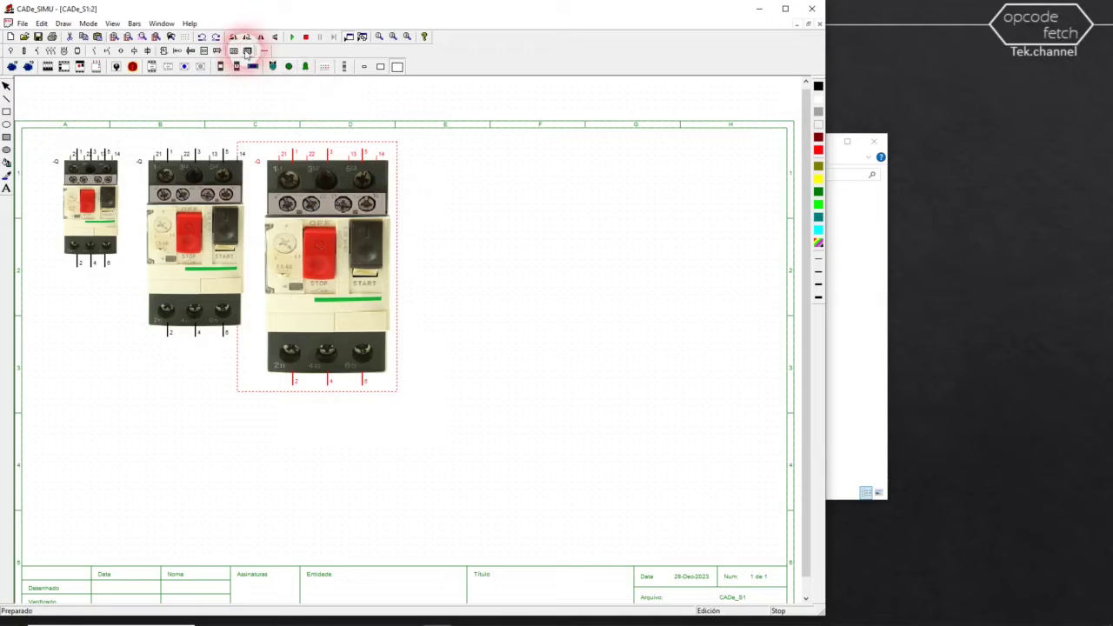
- Place one 3D magnetothermic switch at the smallest size in column E, beside the largest 2D switch
{"action": "left_click", "coordinate": [247, 50]}
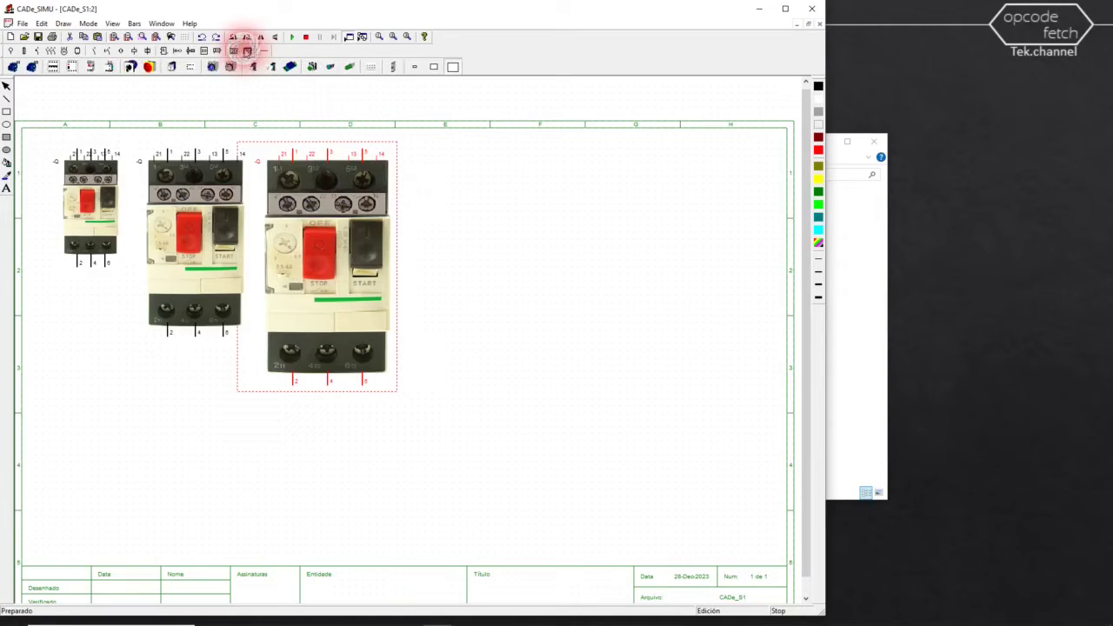
{"action": "left_click", "coordinate": [87, 67]}
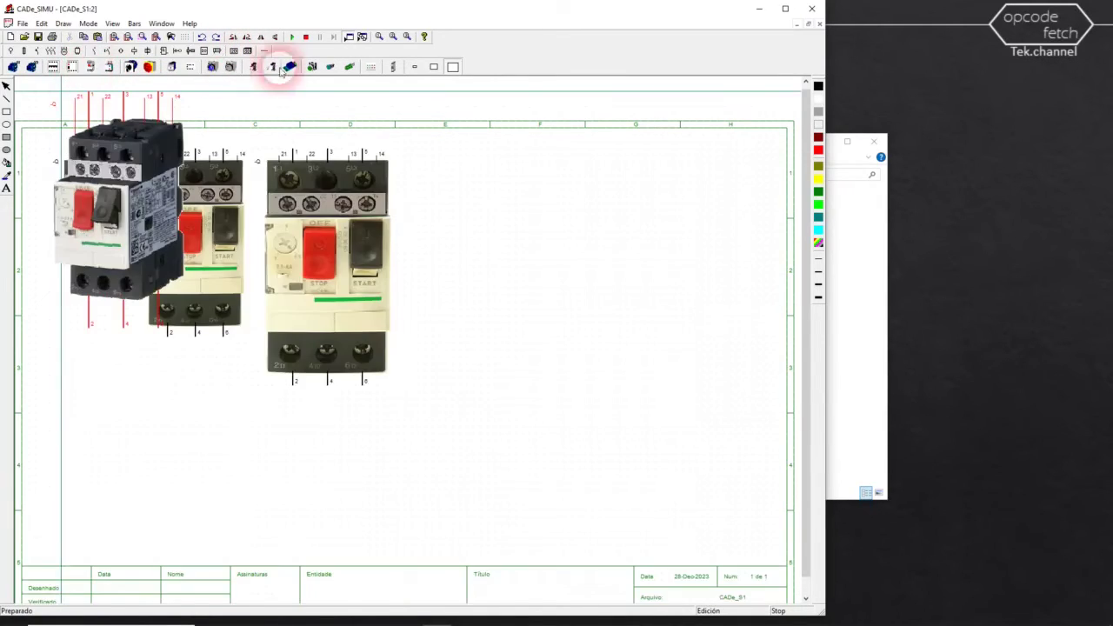
{"action": "left_click", "coordinate": [410, 67]}
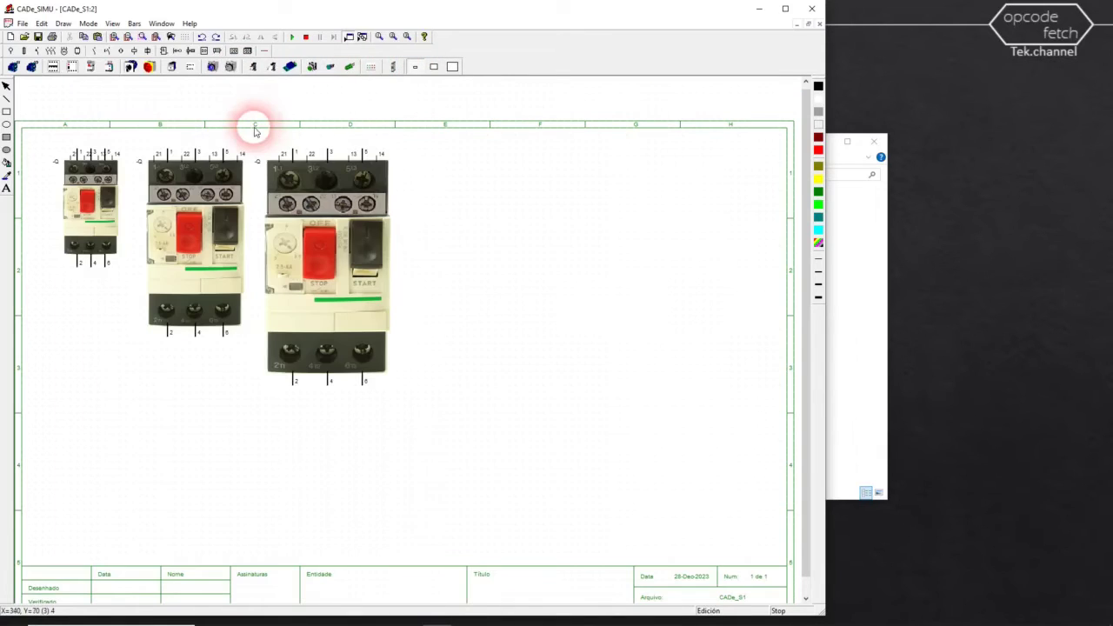
{"action": "left_click", "coordinate": [90, 60]}
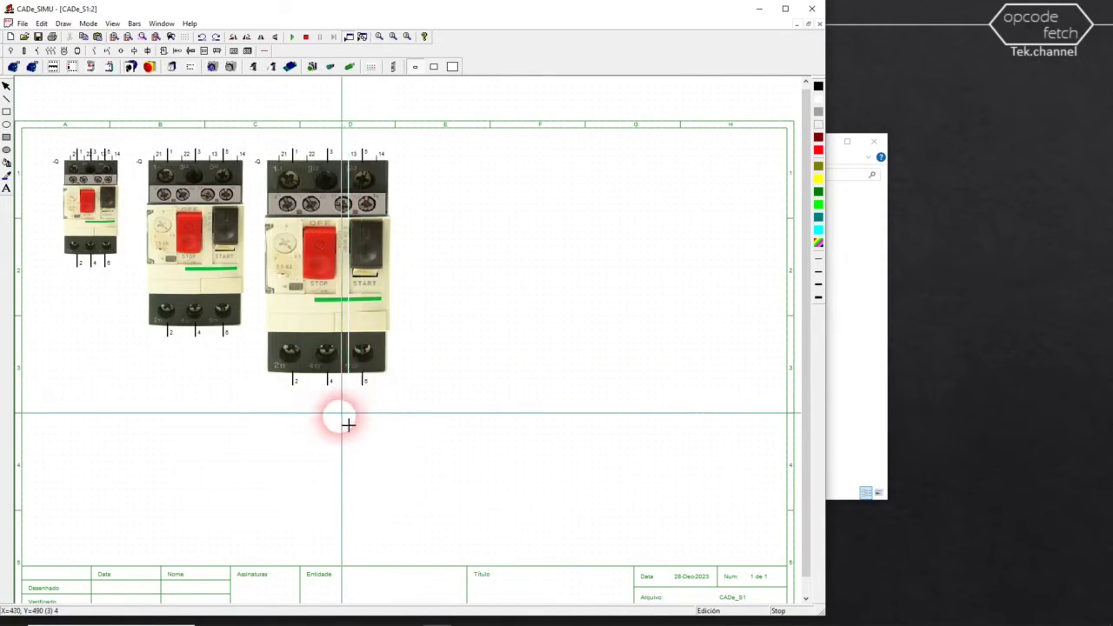
{"action": "left_click", "coordinate": [406, 177]}
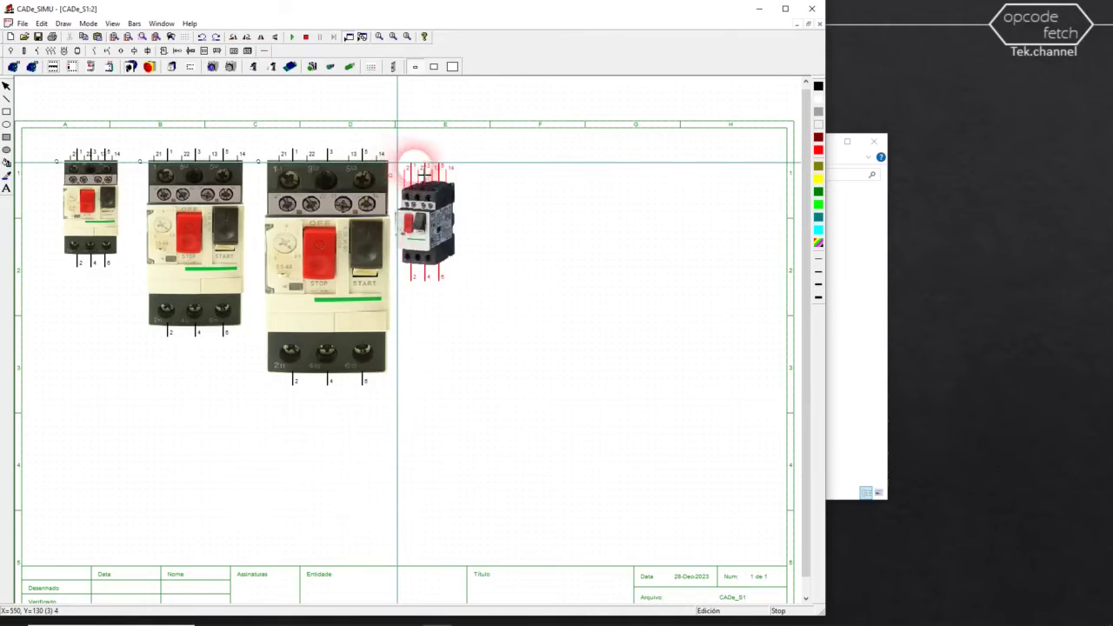
{"action": "left_click", "coordinate": [418, 171]}
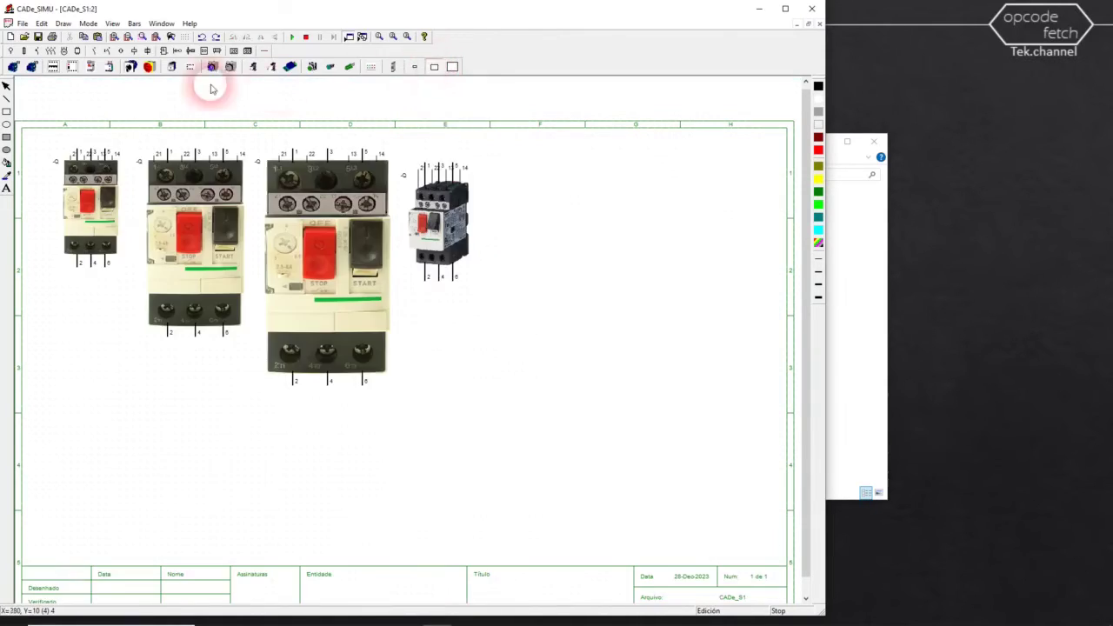
- Place a medium-size 3D magnetothermic switch around column F and a large one across columns G and H
{"action": "left_click", "coordinate": [90, 68]}
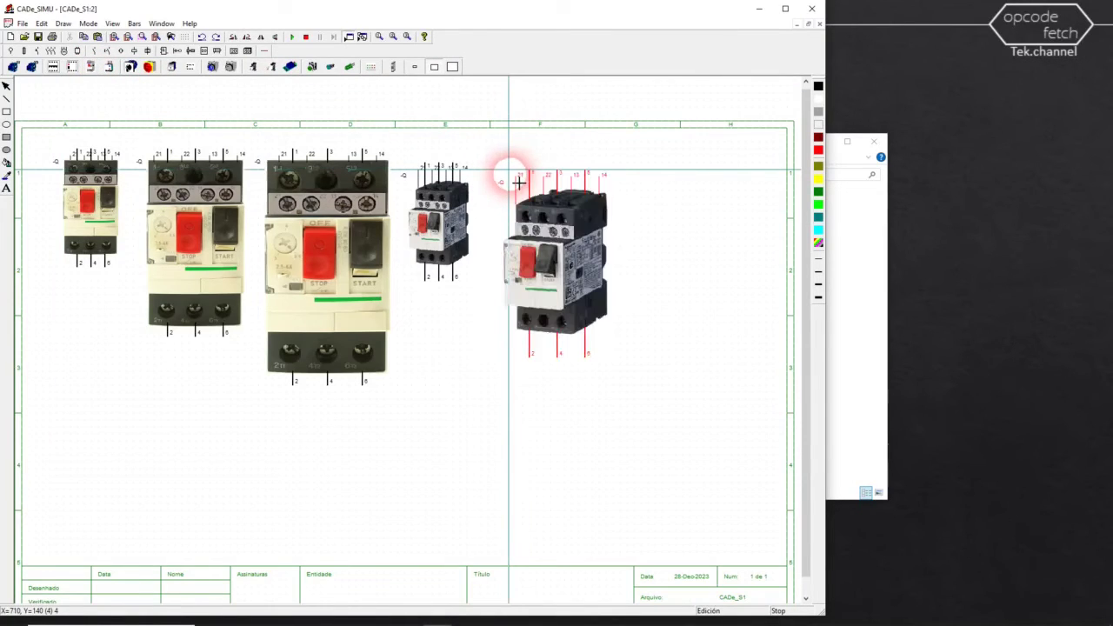
{"action": "left_click", "coordinate": [520, 183]}
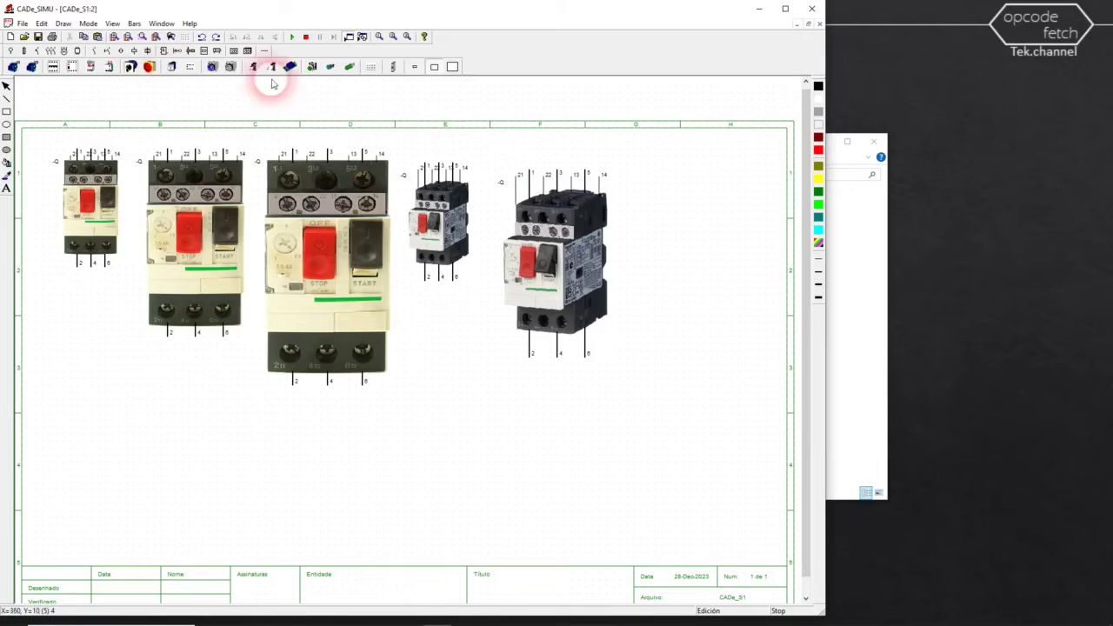
{"action": "left_click", "coordinate": [453, 70]}
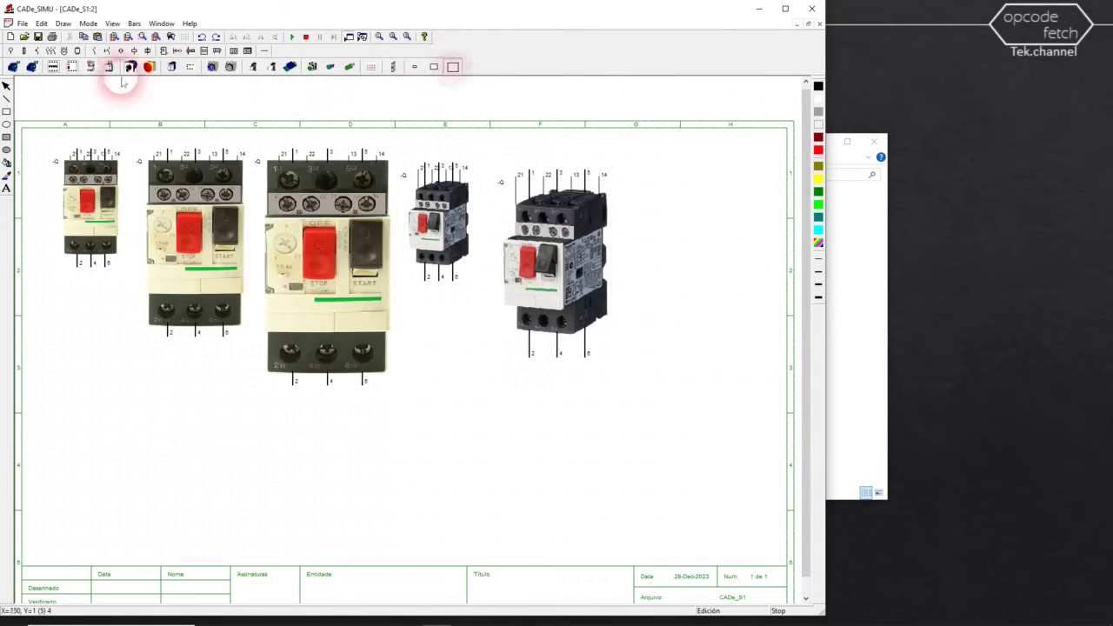
{"action": "left_click", "coordinate": [91, 70]}
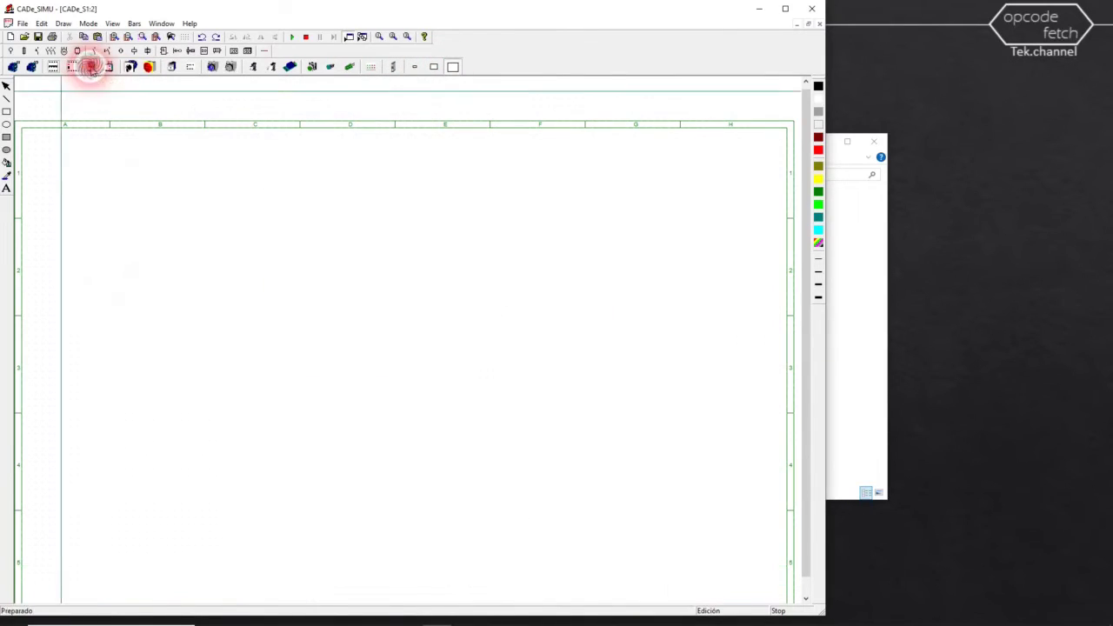
{"action": "left_click", "coordinate": [677, 195]}
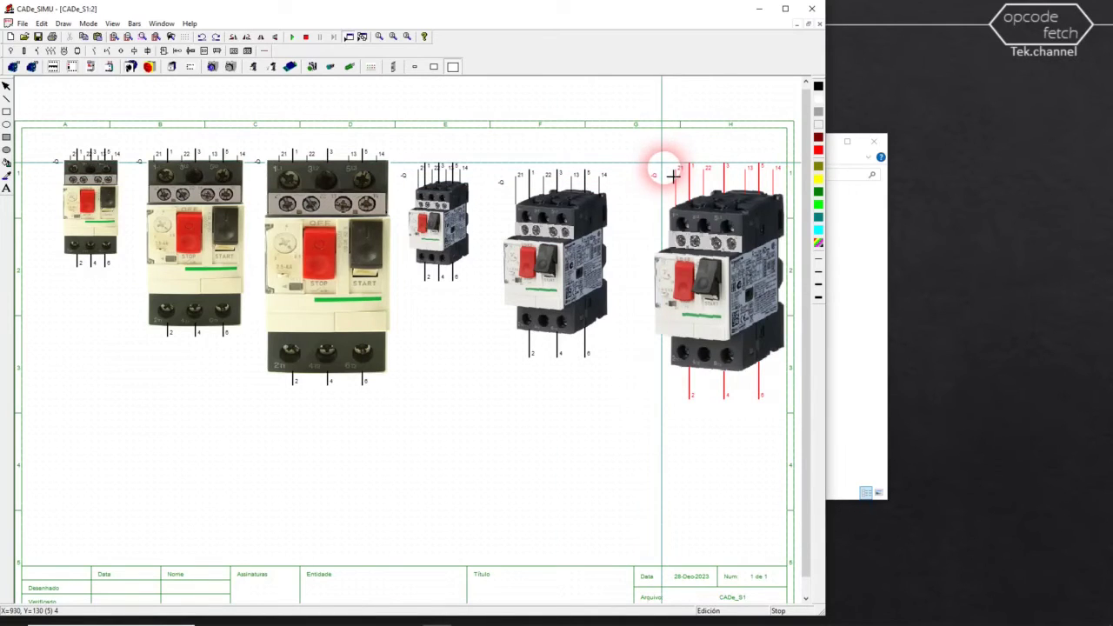
{"action": "left_click", "coordinate": [673, 175]}
{"action": "right_click", "coordinate": [481, 357]}
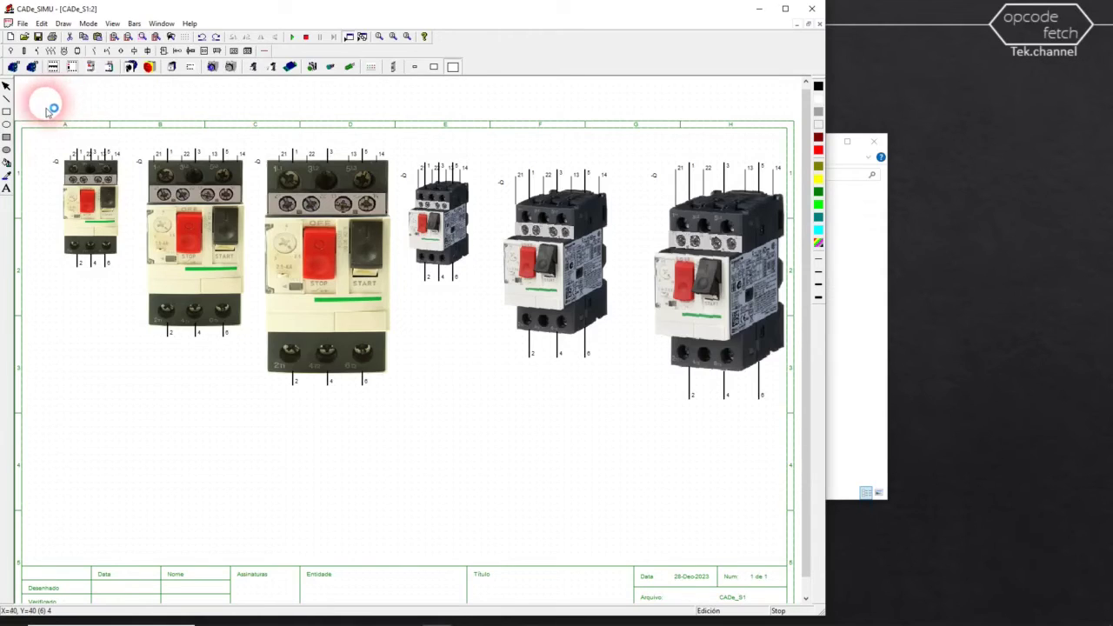
- Delete all the 2D and 3D magnetothermic switches from the sheet
{"action": "left_click_drag", "start_coordinate": [35, 99], "coordinate": [789, 472]}
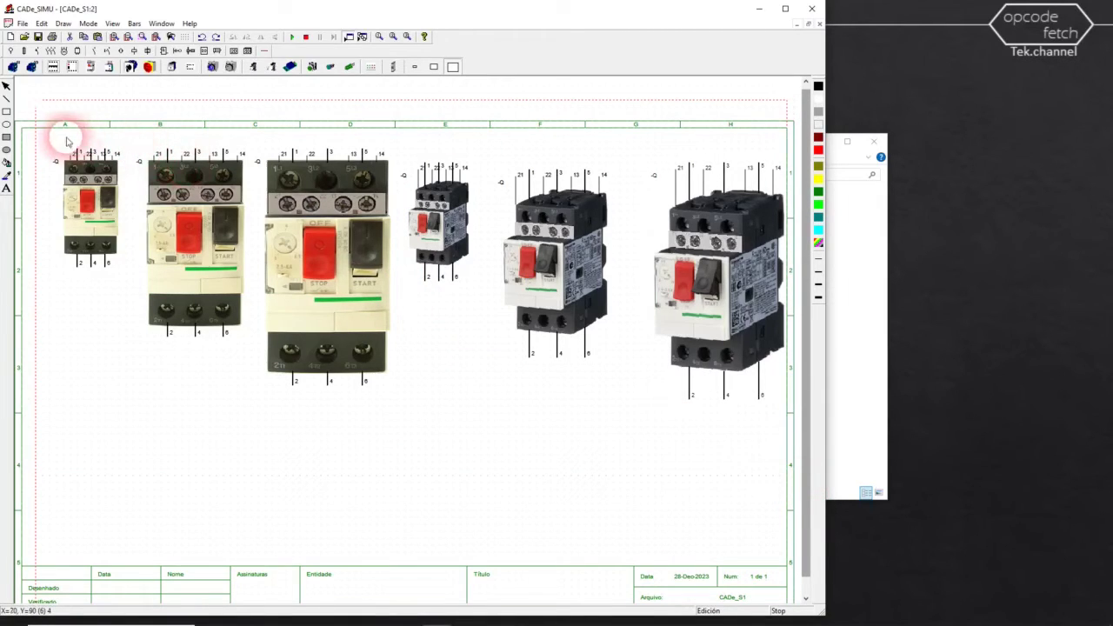
{"action": "left_click", "coordinate": [48, 91]}
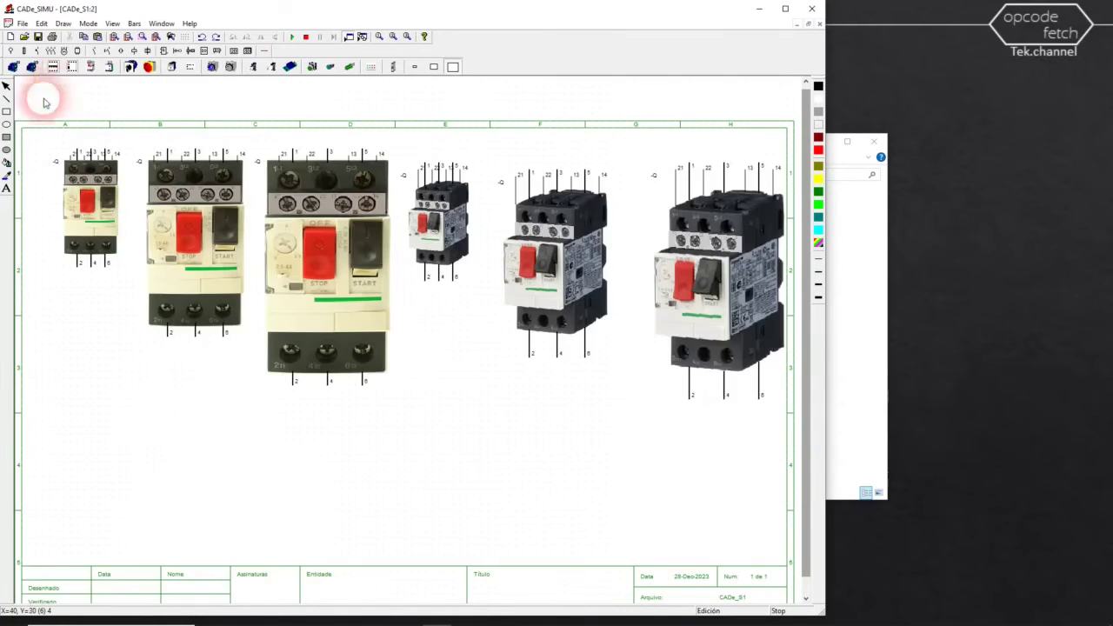
{"action": "left_click_drag", "start_coordinate": [27, 135], "coordinate": [621, 442]}
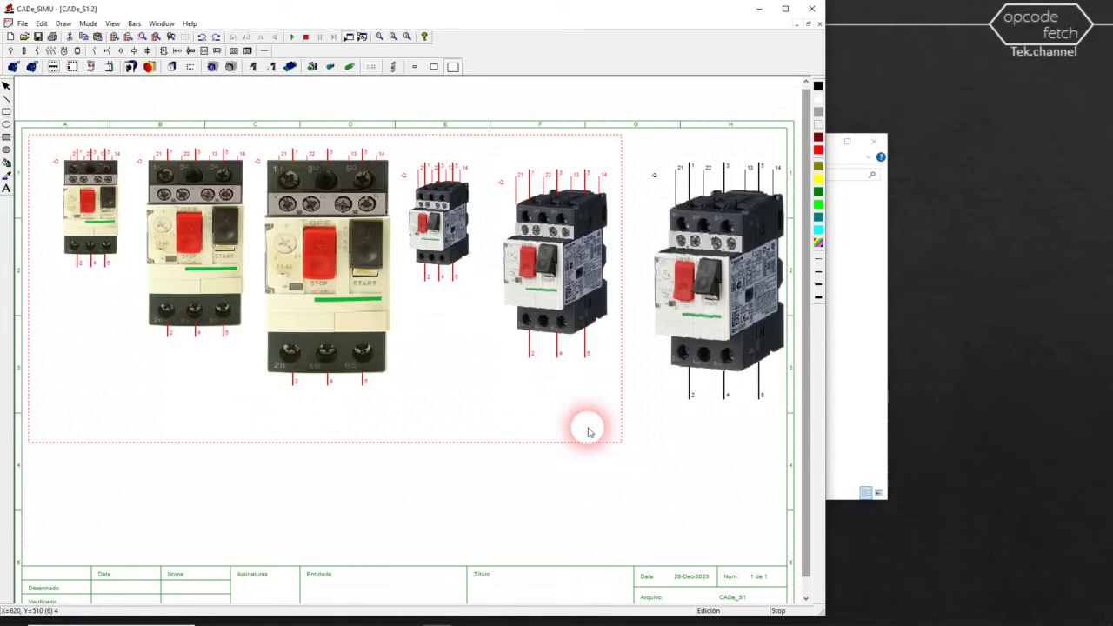
{"action": "key", "text": "Delete"}
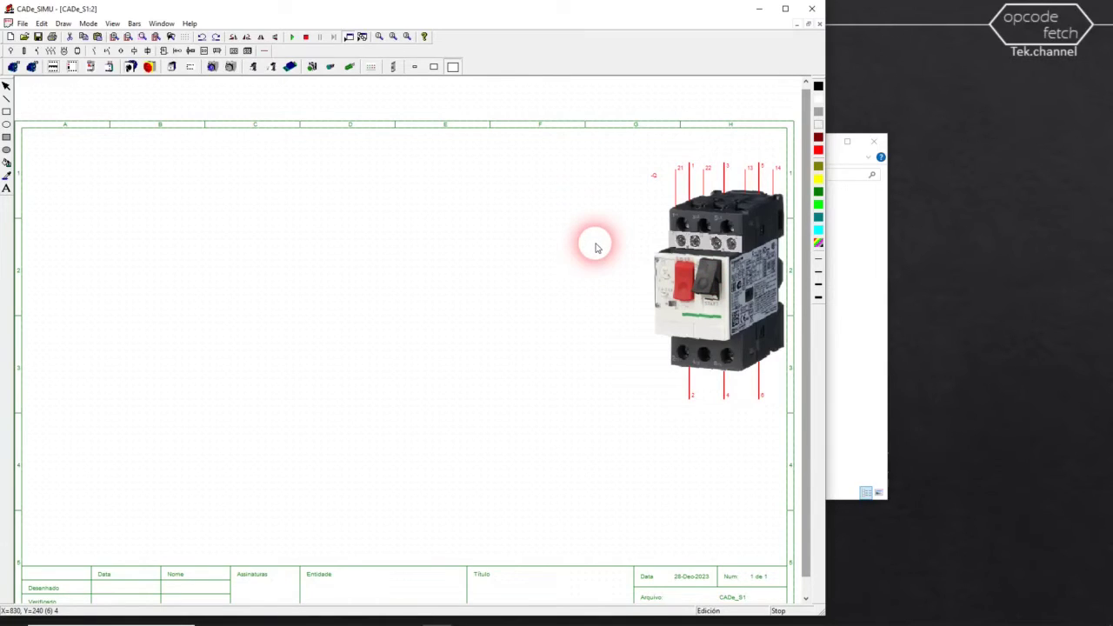
{"action": "left_click", "coordinate": [693, 250]}
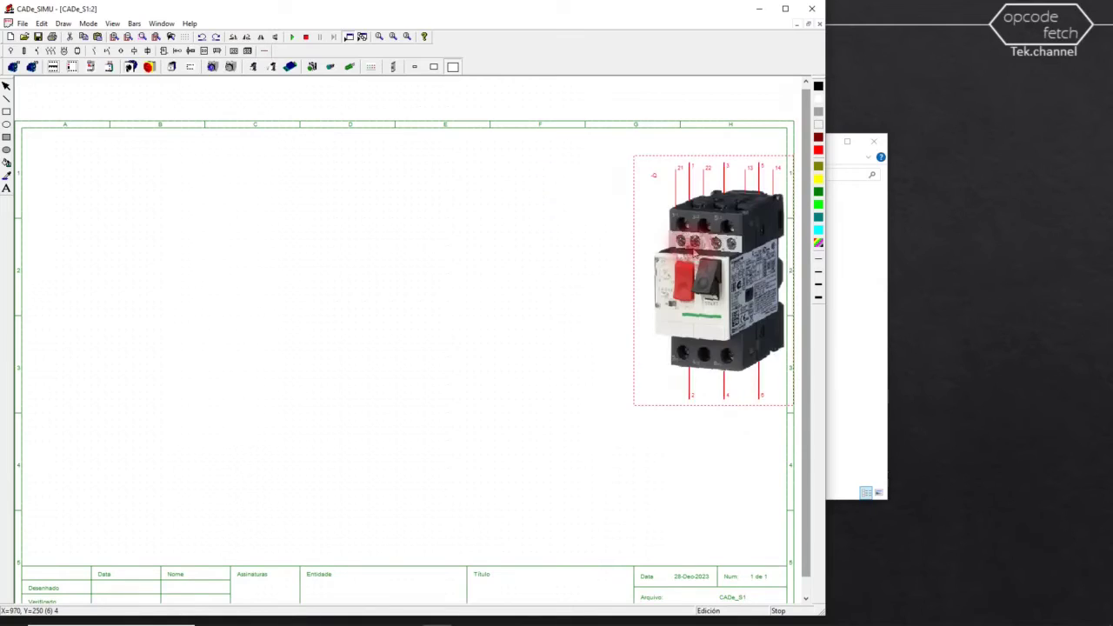
{"action": "key", "text": "Delete"}
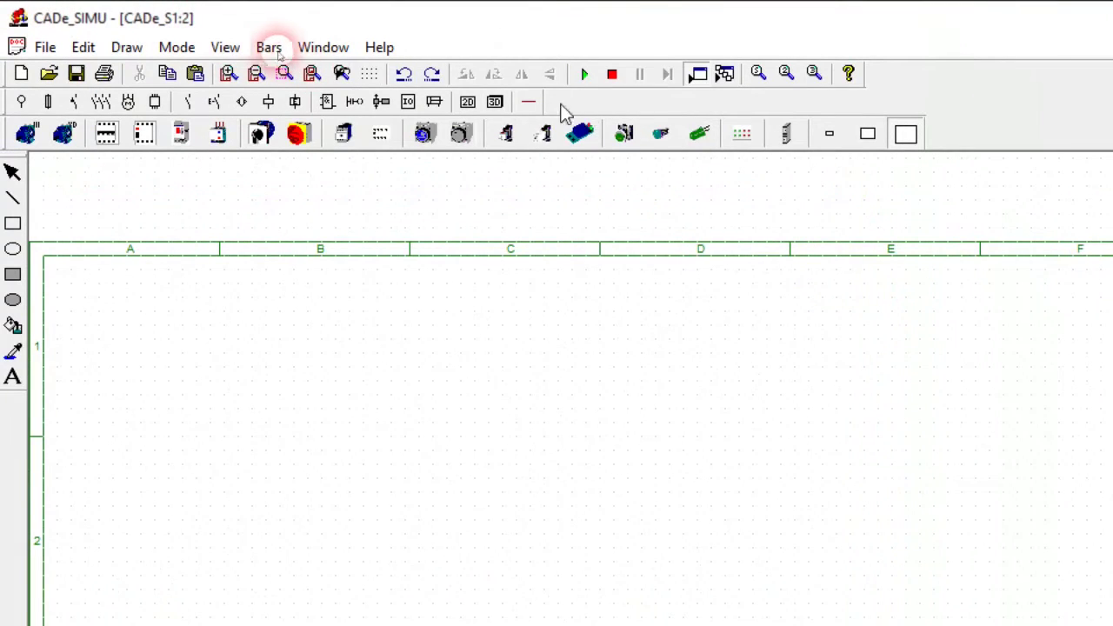
- Open the wiring components and examine the wire thickness options and the wire tool's snap marker on the sheet
{"action": "left_click", "coordinate": [530, 101]}
{"action": "left_click", "coordinate": [24, 132]}
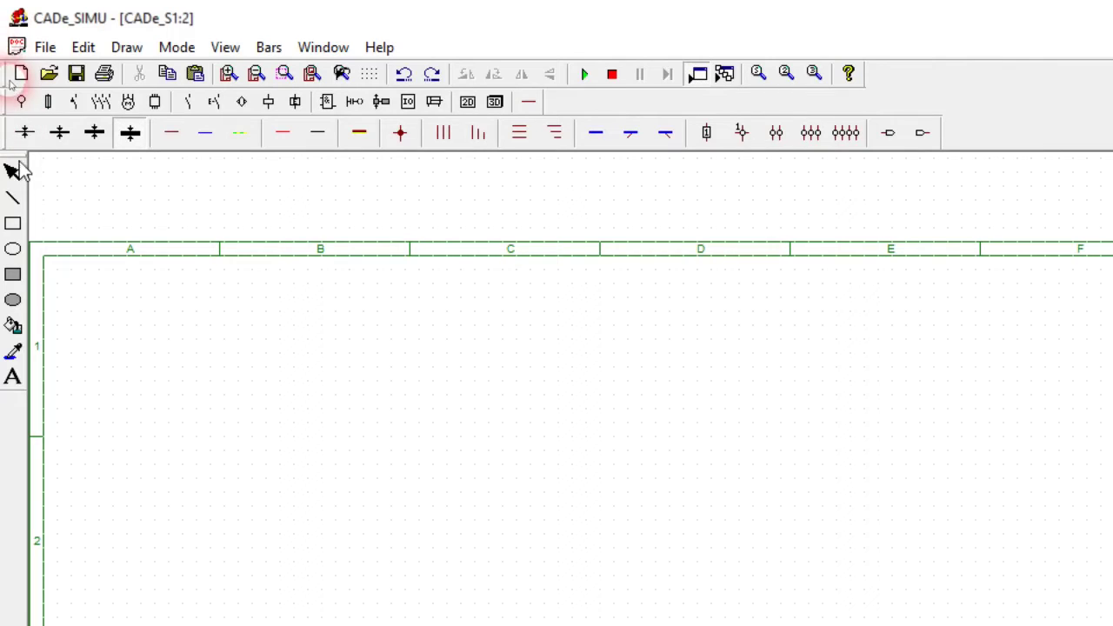
{"action": "left_click", "coordinate": [60, 132]}
{"action": "left_click", "coordinate": [130, 132]}
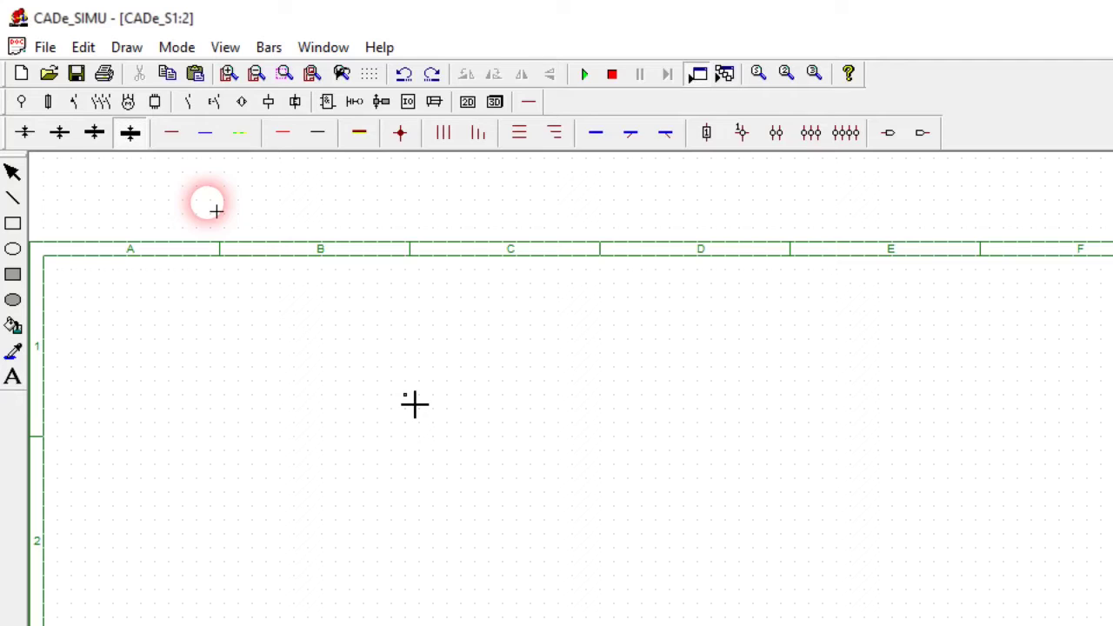
{"action": "left_click", "coordinate": [414, 403]}
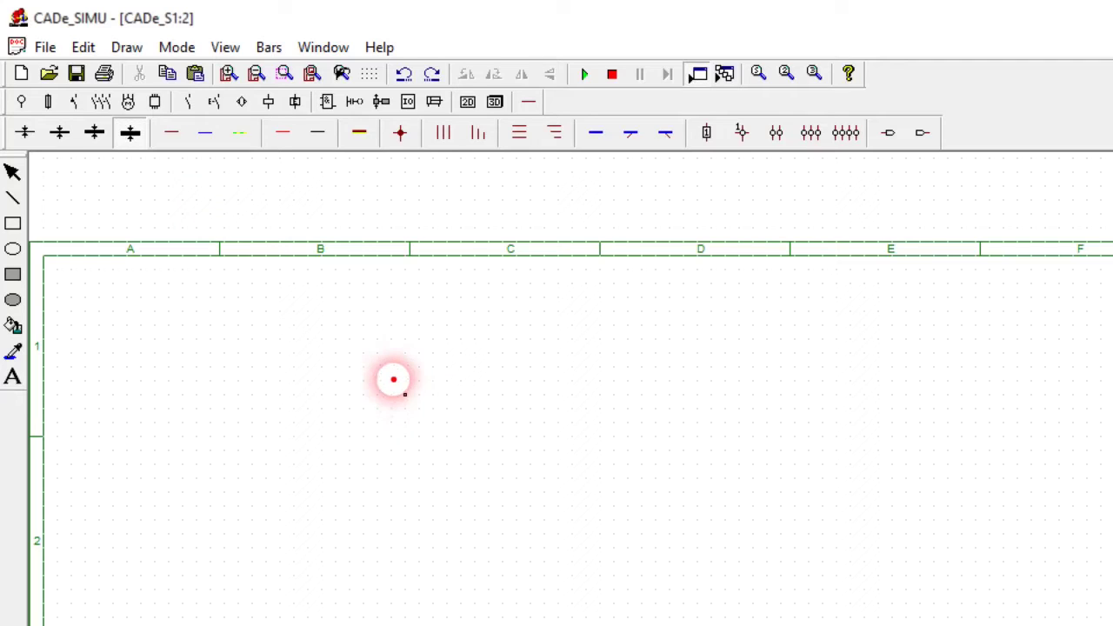
{"action": "left_click_drag", "start_coordinate": [387, 376], "coordinate": [427, 417]}
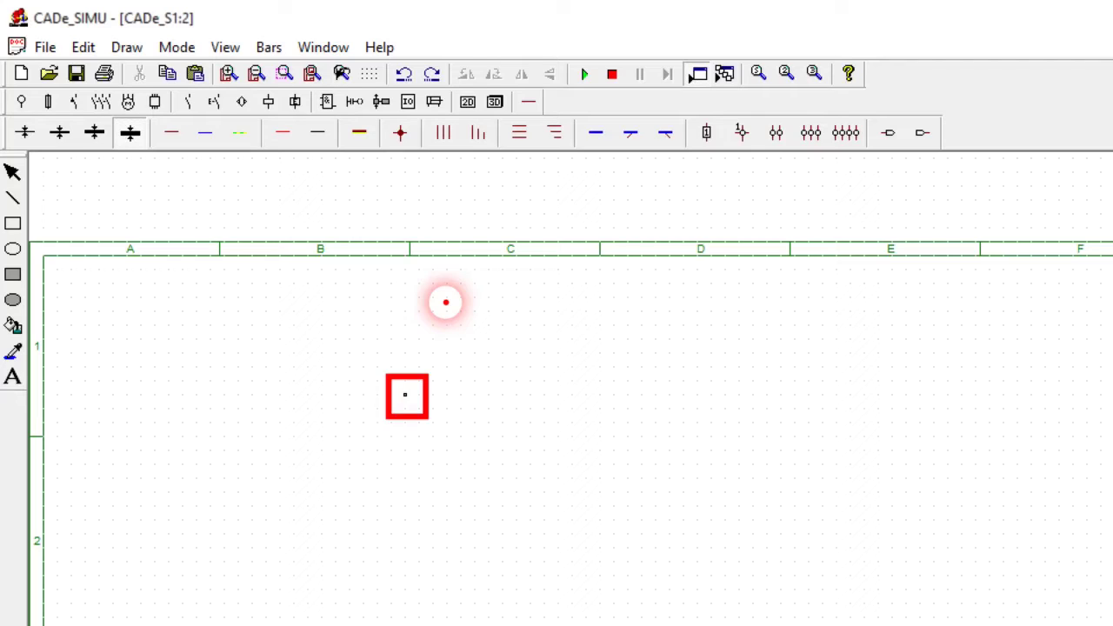
{"action": "key", "text": "Escape"}
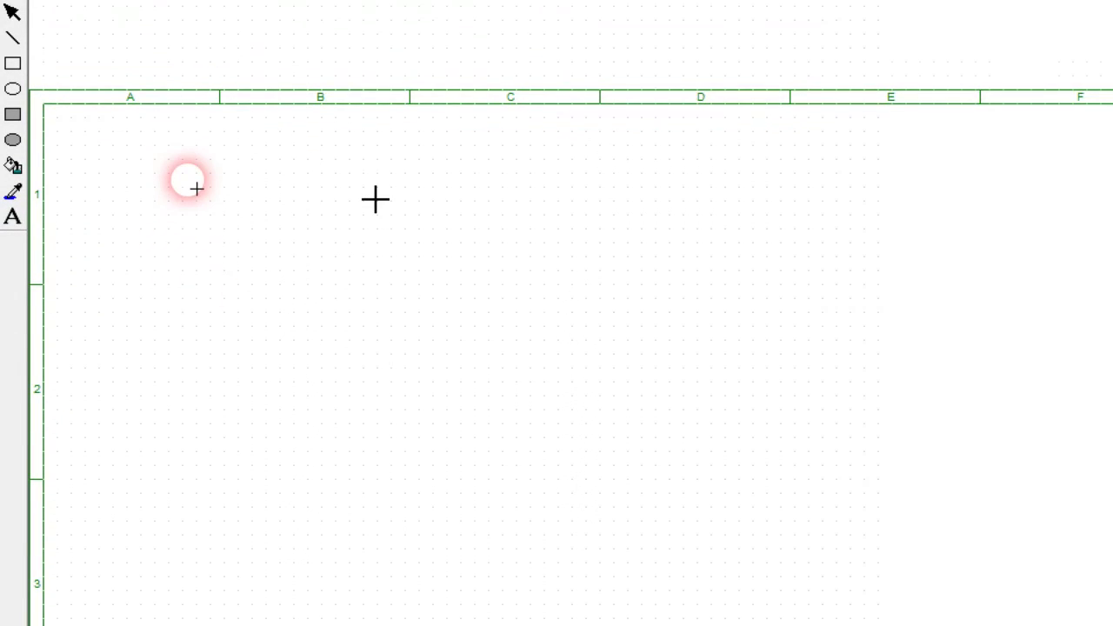
- Place a single phase L power supply terminal near the top of column B
{"action": "left_click", "coordinate": [75, 102]}
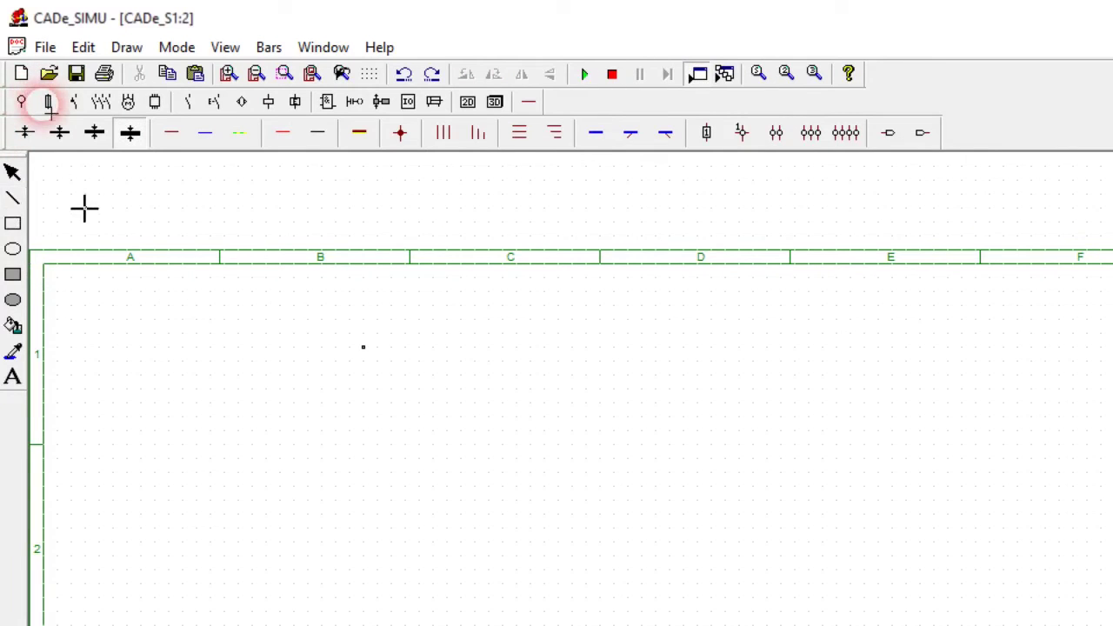
{"action": "scroll", "coordinate": [85, 209], "scroll_direction": "down", "scroll_amount": 1}
{"action": "scroll", "coordinate": [84, 209], "scroll_direction": "down", "scroll_amount": 1}
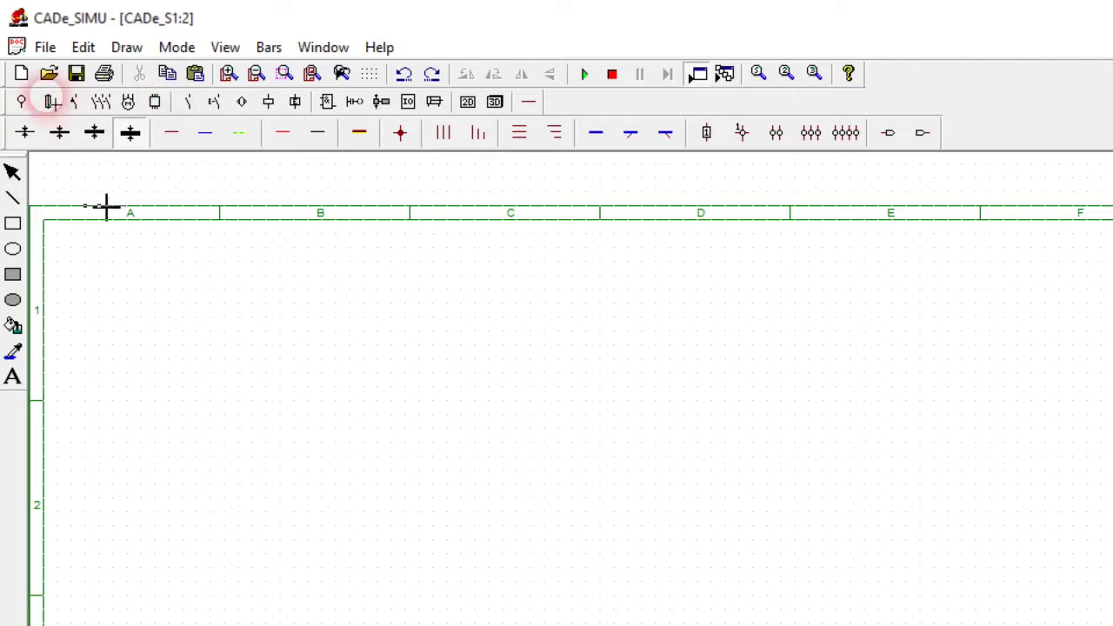
{"action": "left_click", "coordinate": [30, 108]}
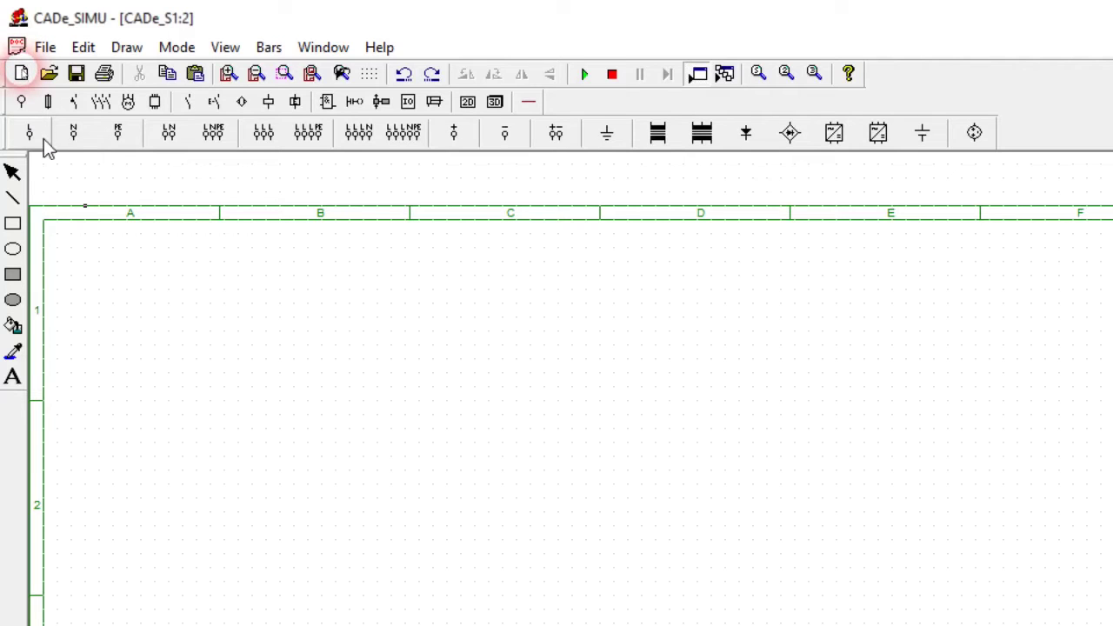
{"action": "left_click", "coordinate": [42, 138]}
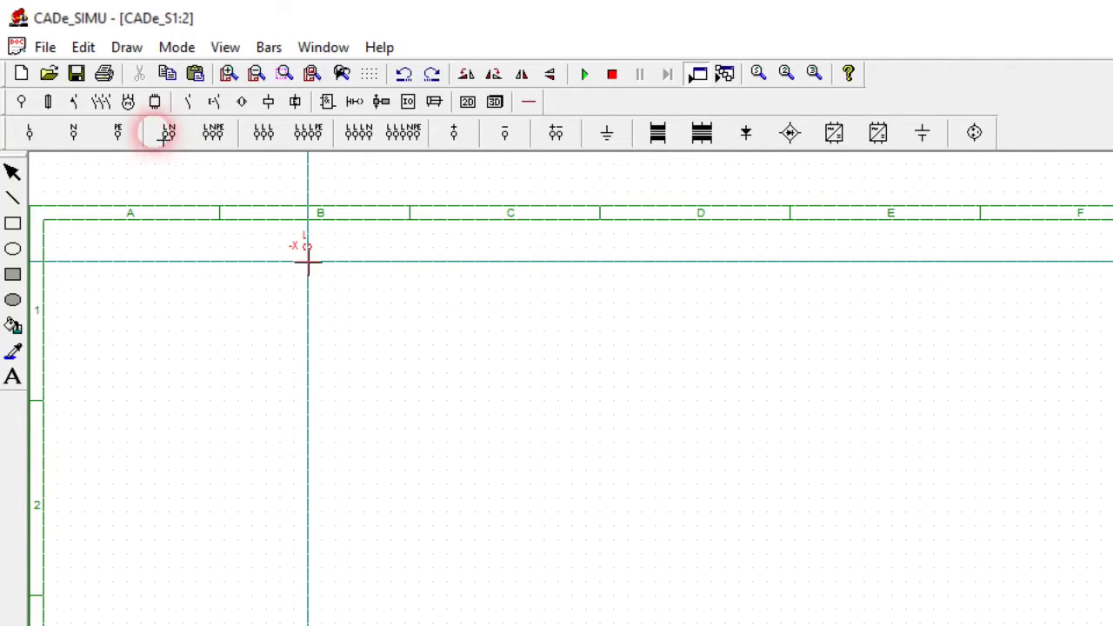
{"action": "left_click", "coordinate": [165, 135]}
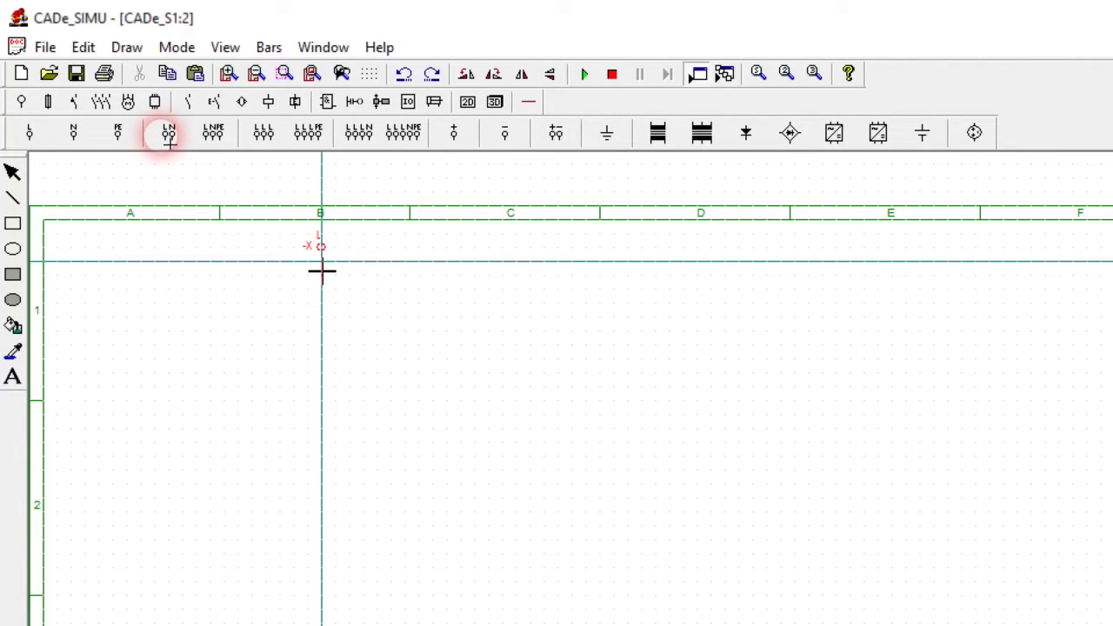
{"action": "left_click", "coordinate": [322, 271]}
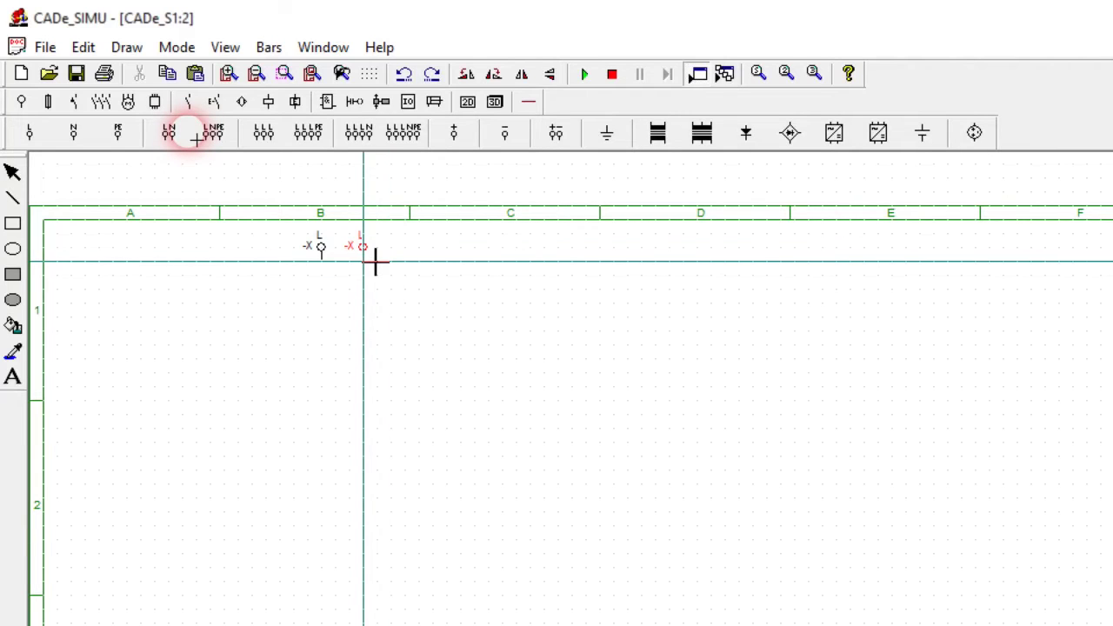
{"action": "right_click", "coordinate": [374, 261]}
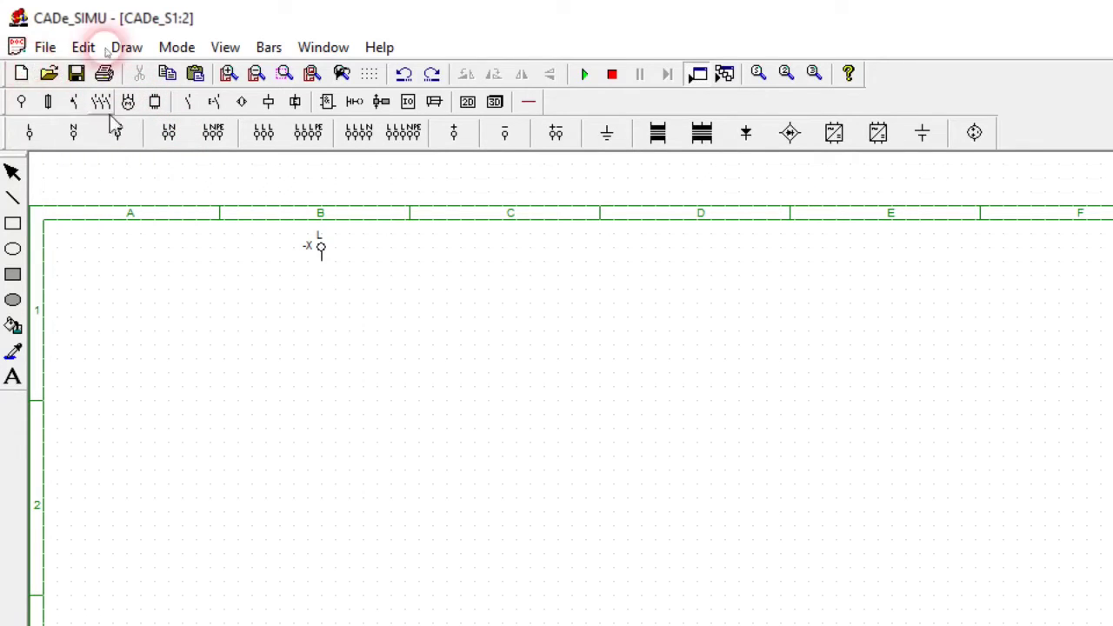
- Place a neutral N supply terminal in column B, directly below the L terminal
{"action": "left_click", "coordinate": [227, 73]}
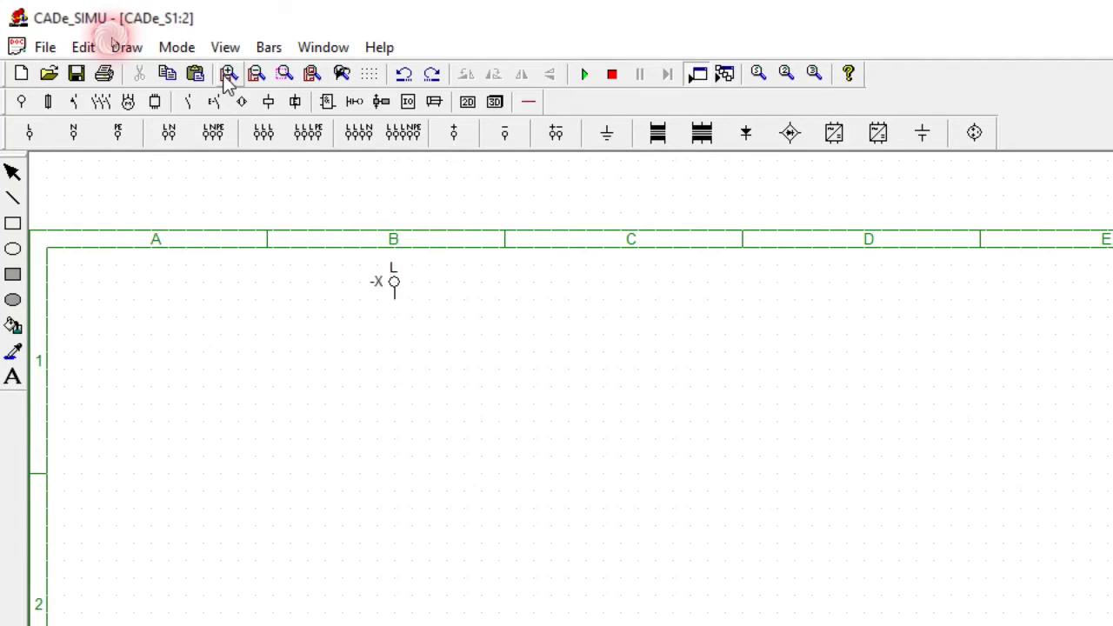
{"action": "left_click", "coordinate": [228, 75]}
{"action": "left_click", "coordinate": [228, 75]}
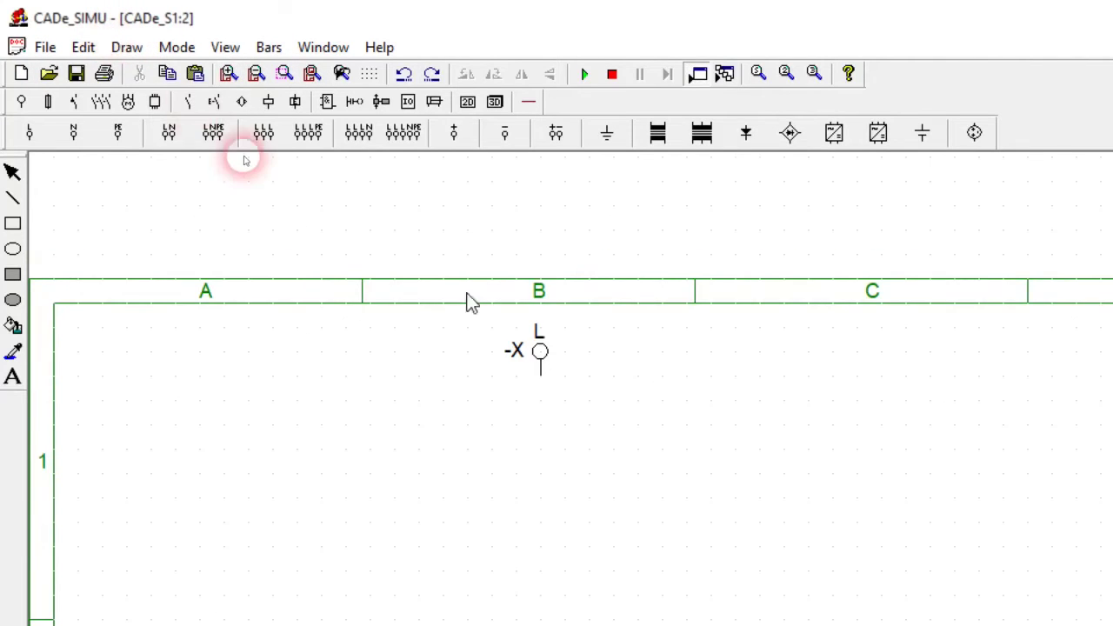
{"action": "scroll", "coordinate": [513, 333], "scroll_direction": "down", "scroll_amount": 3}
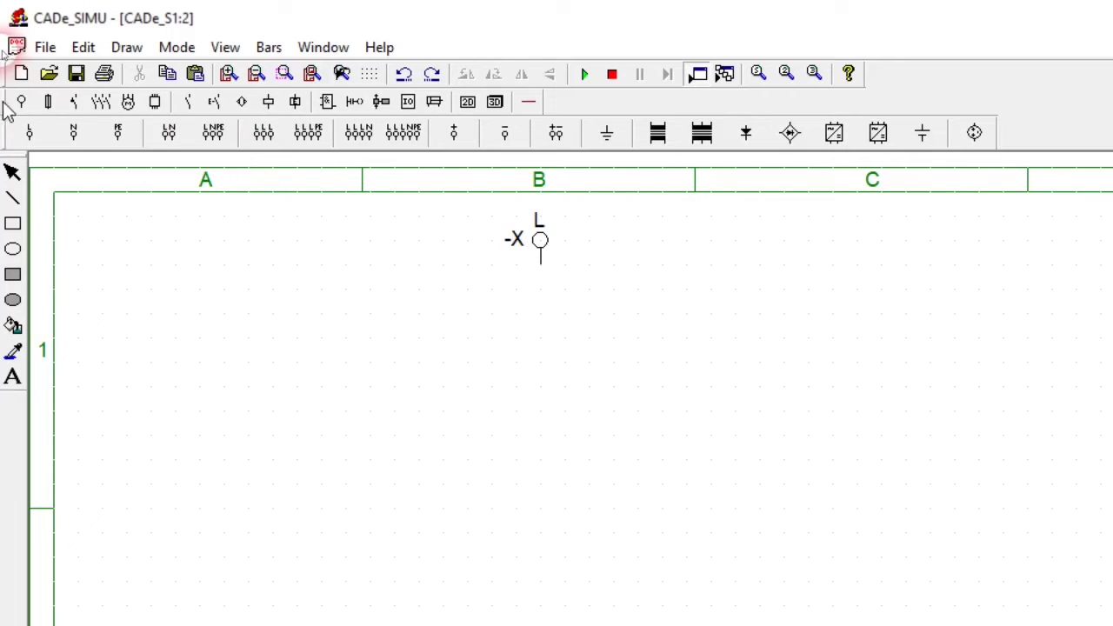
{"action": "left_click", "coordinate": [77, 135]}
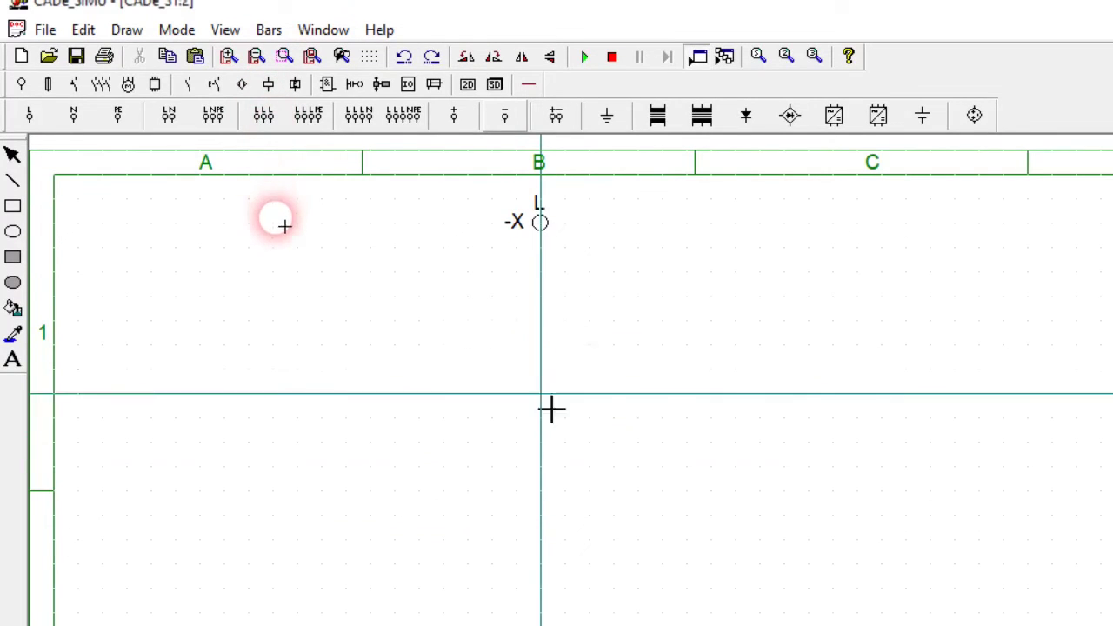
{"action": "left_click", "coordinate": [554, 527]}
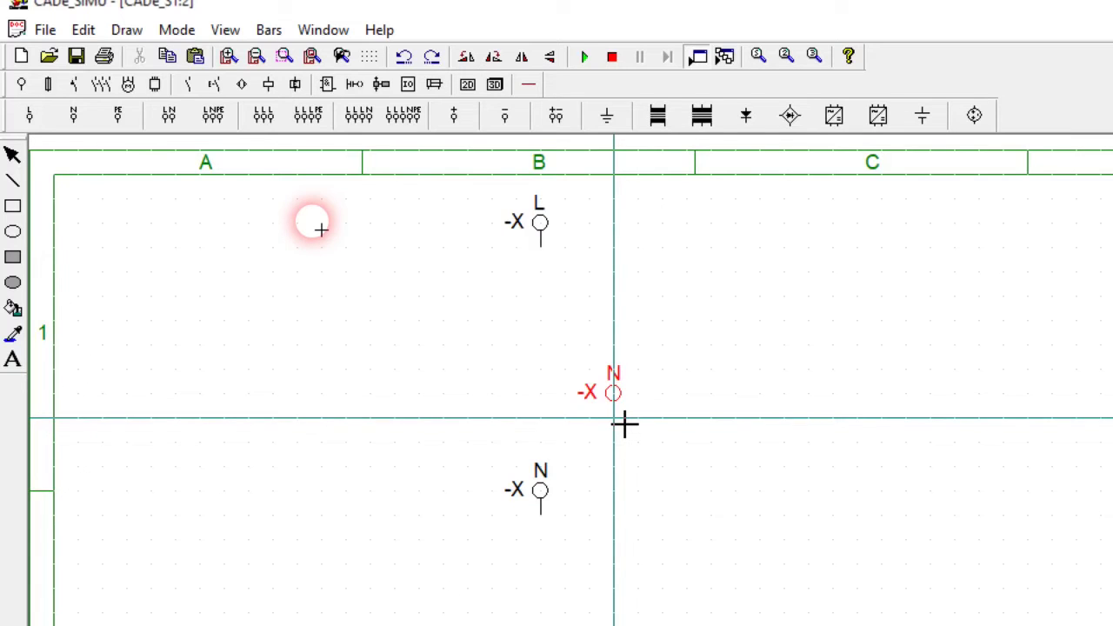
- Leave terminal placement and rename the phase L supply terminal as -X1
{"action": "right_click", "coordinate": [625, 425]}
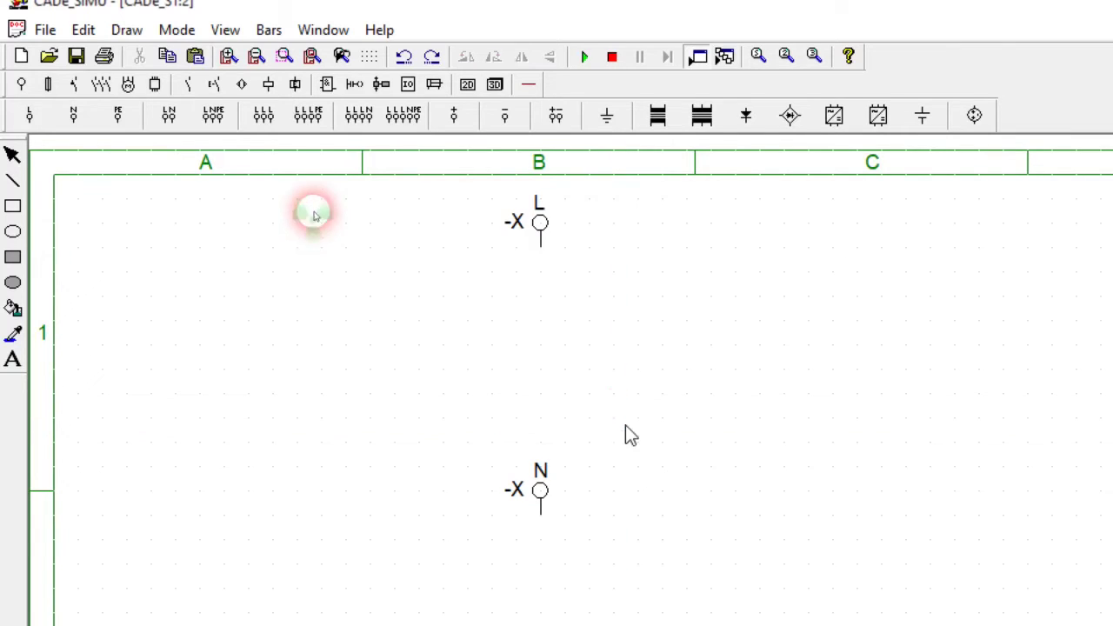
{"action": "double_click", "coordinate": [541, 230]}
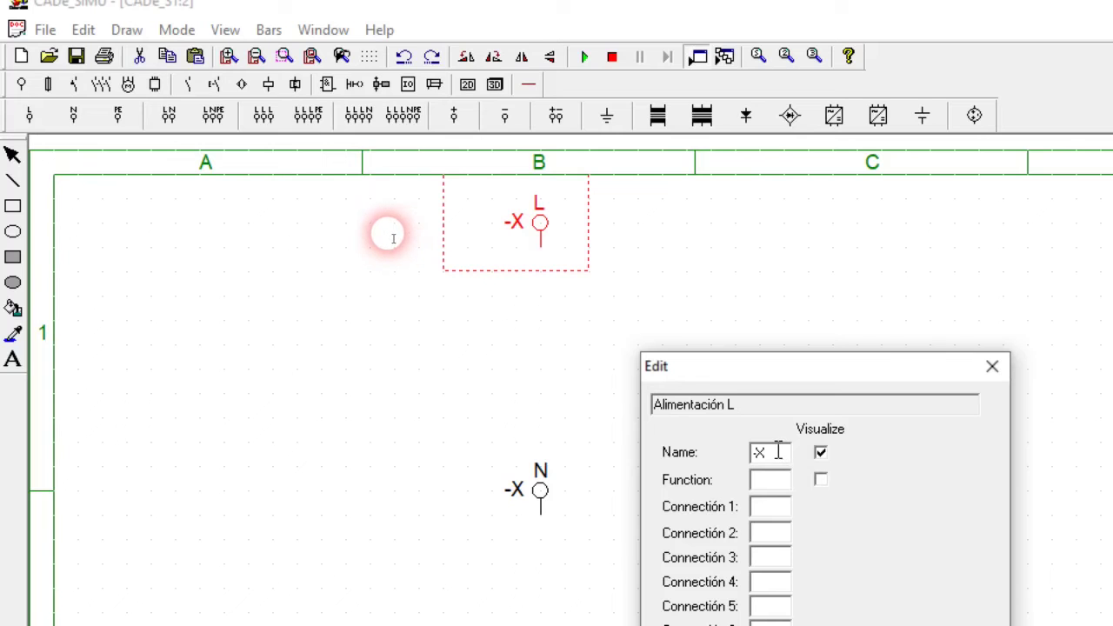
{"action": "left_click_drag", "start_coordinate": [795, 372], "coordinate": [768, 147]}
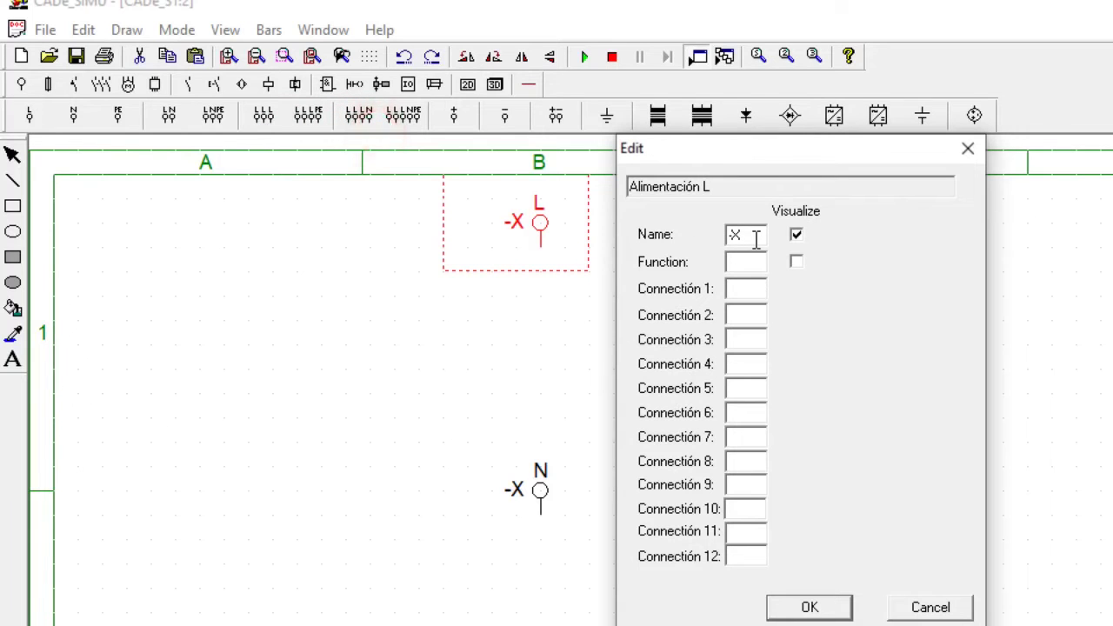
{"action": "type", "text": "1"}
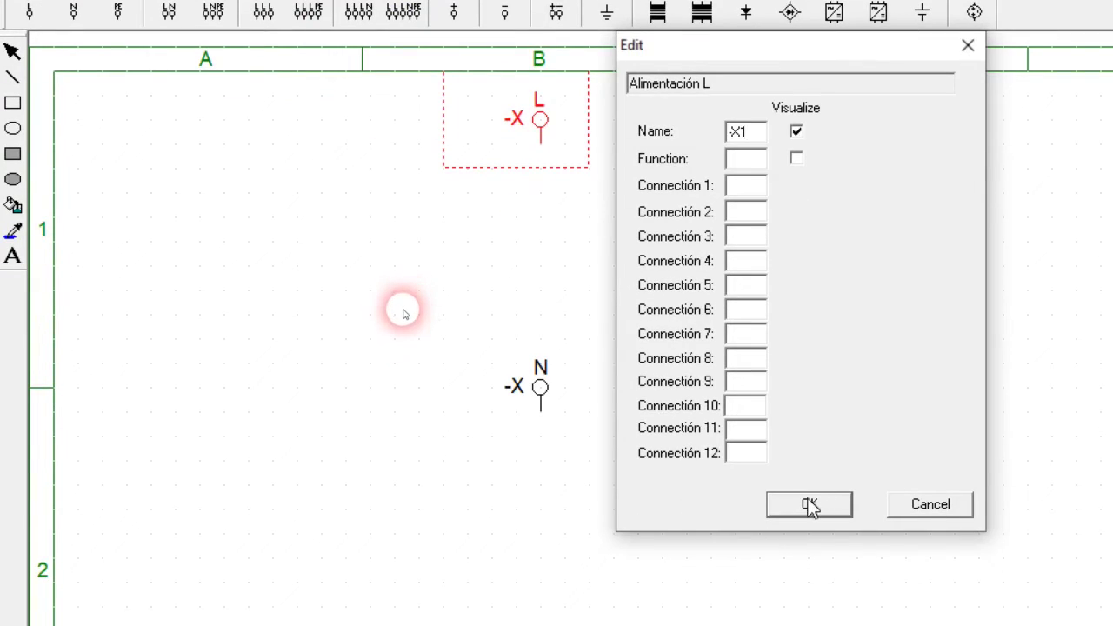
{"action": "left_click", "coordinate": [808, 504]}
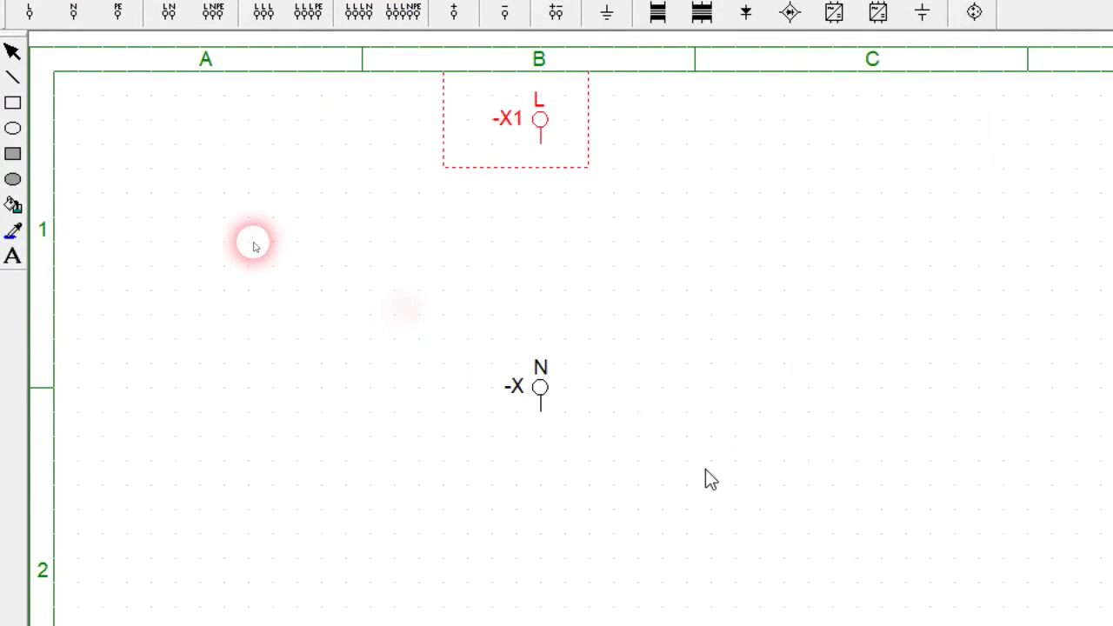
- Rename the neutral N supply terminal as -X2
{"action": "left_click", "coordinate": [538, 388]}
{"action": "double_click", "coordinate": [538, 388]}
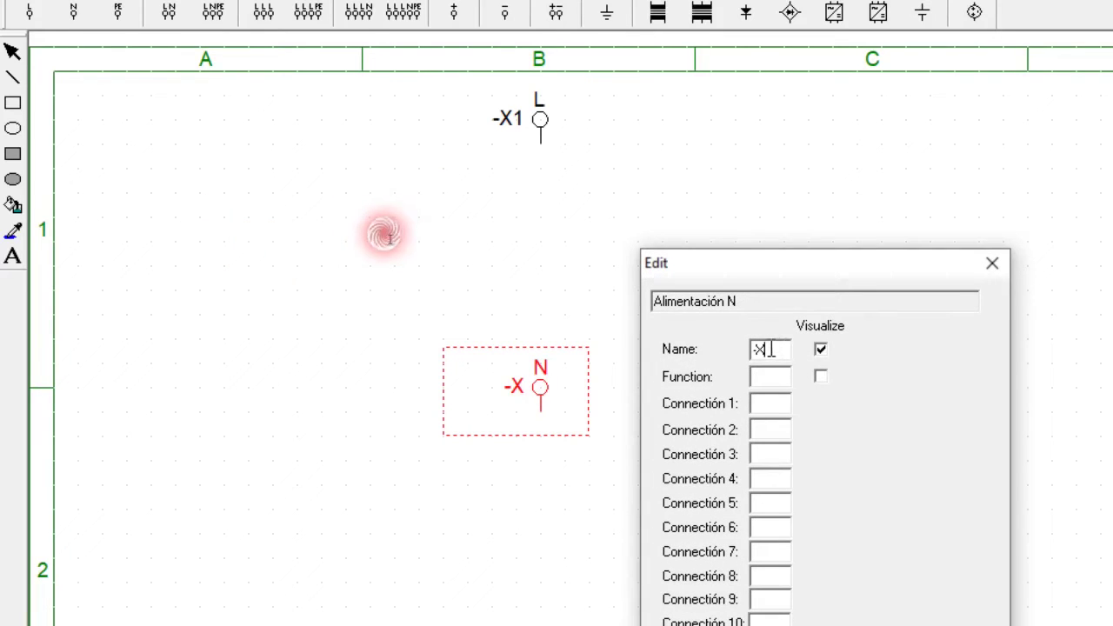
{"action": "type", "text": "2"}
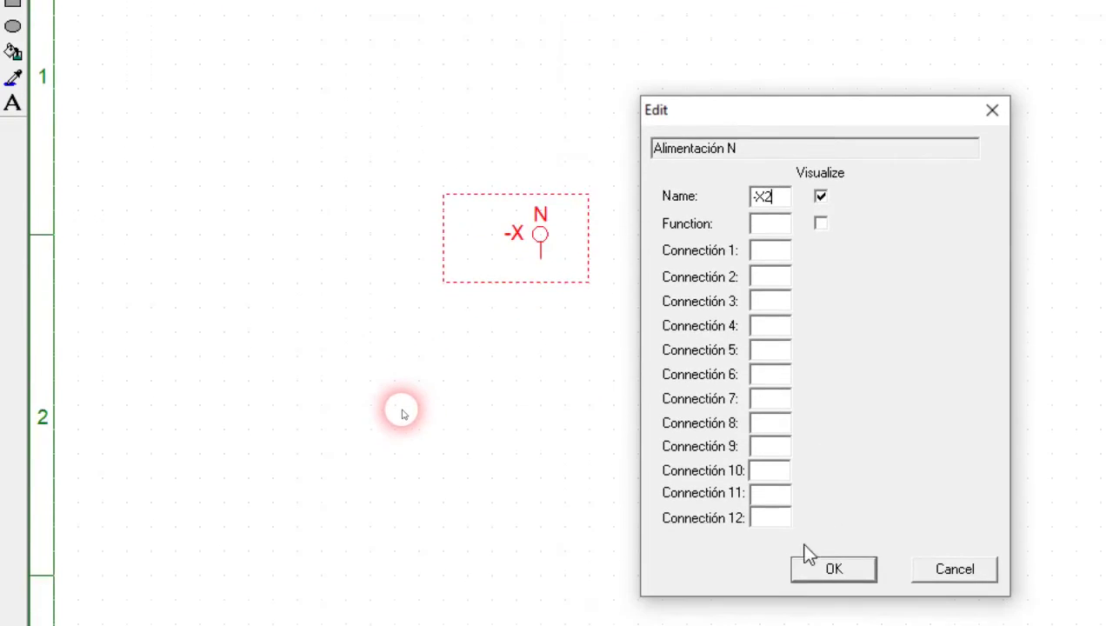
{"action": "left_click", "coordinate": [820, 540]}
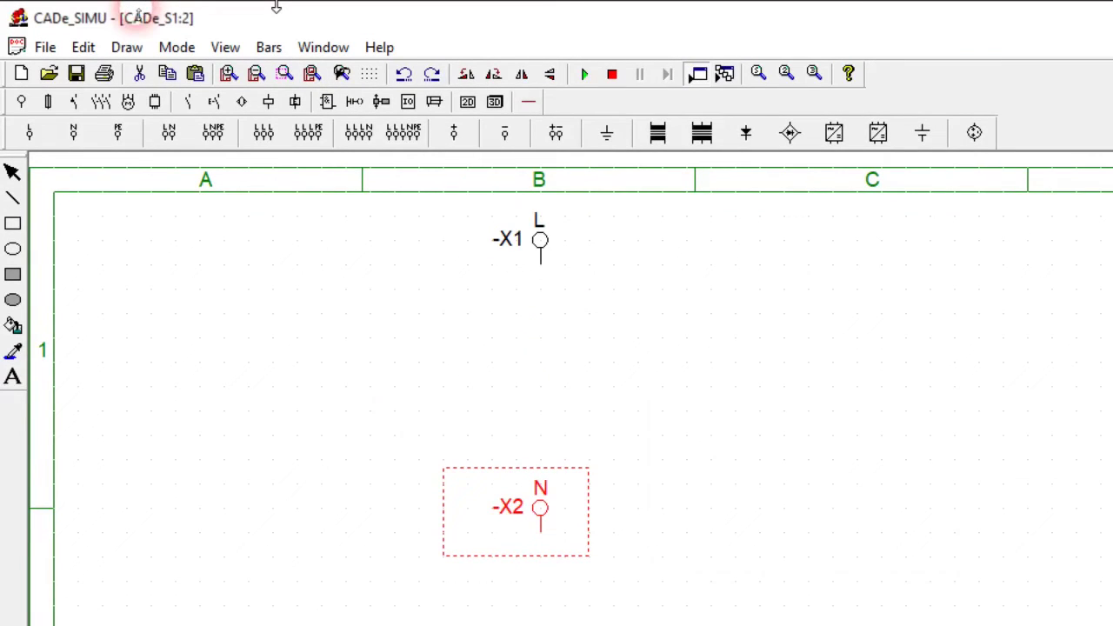
- Move the L and N supply terminals together from column B to column A, near the sheet's left border
{"action": "left_click", "coordinate": [117, 183]}
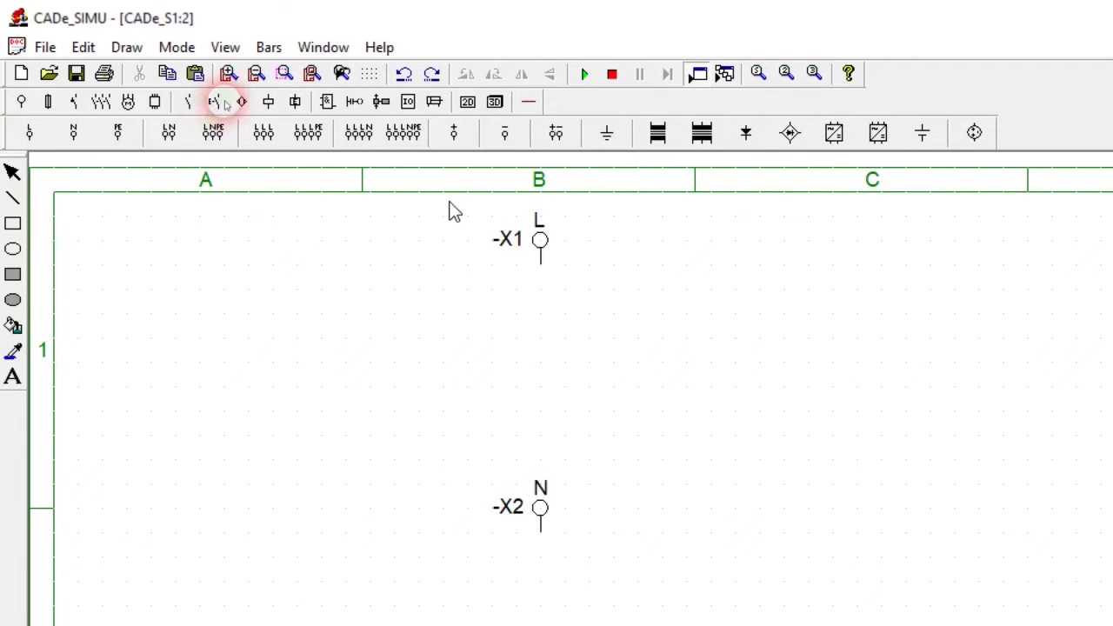
{"action": "left_click_drag", "start_coordinate": [450, 201], "coordinate": [606, 591]}
{"action": "left_click_drag", "start_coordinate": [600, 546], "coordinate": [603, 549]}
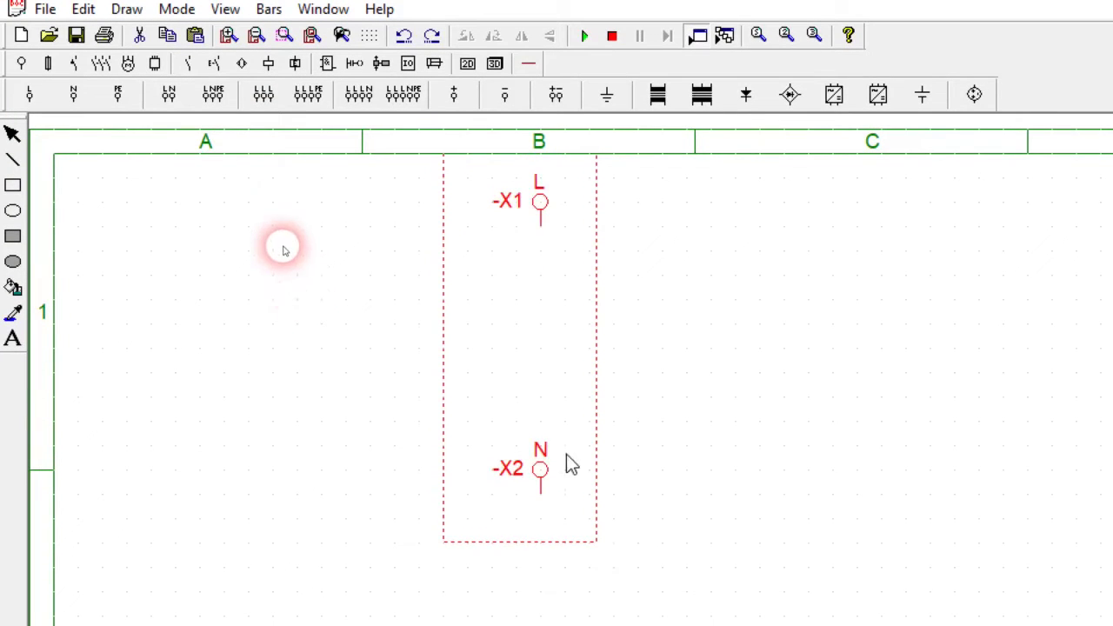
{"action": "left_click_drag", "start_coordinate": [544, 199], "coordinate": [206, 223]}
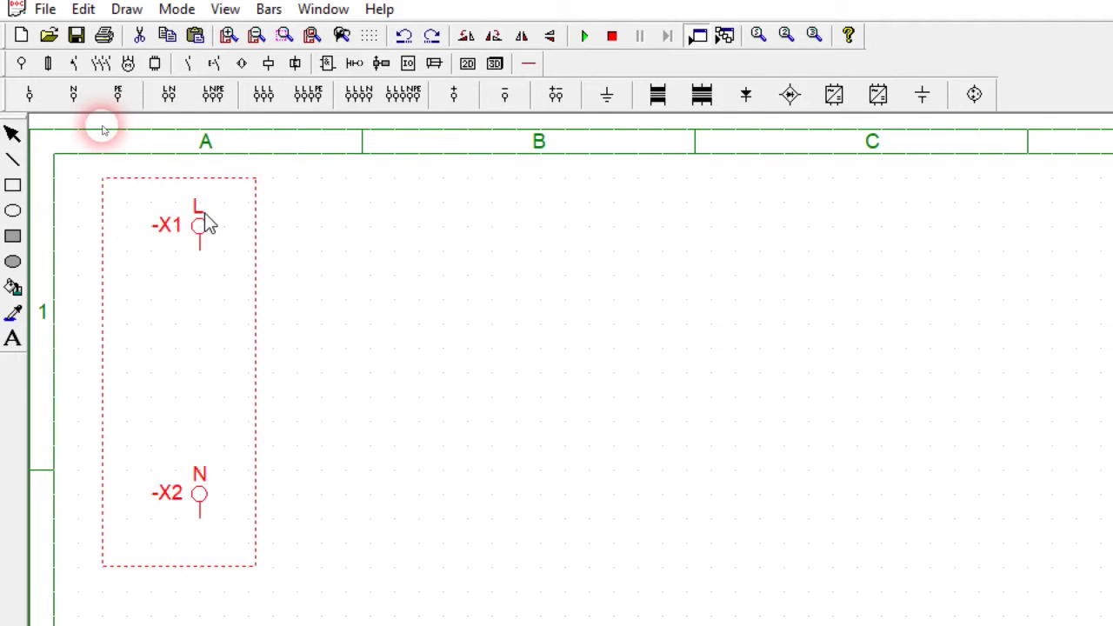
{"action": "left_click", "coordinate": [379, 233]}
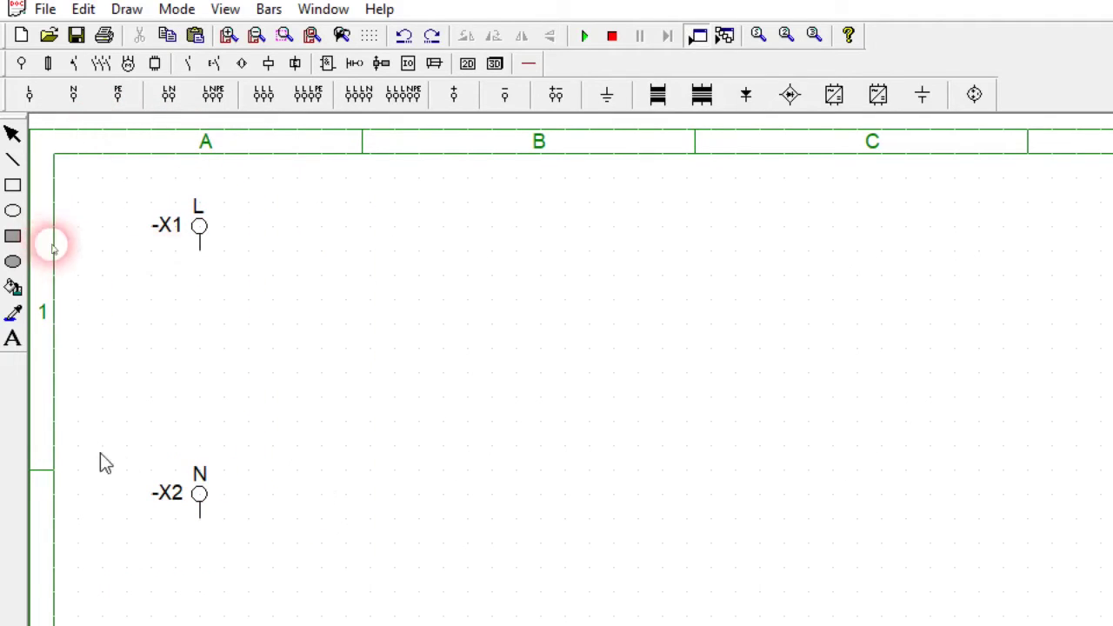
- Move only the N terminal slightly lower, keeping it directly beneath the L terminal
{"action": "left_click_drag", "start_coordinate": [102, 421], "coordinate": [304, 583]}
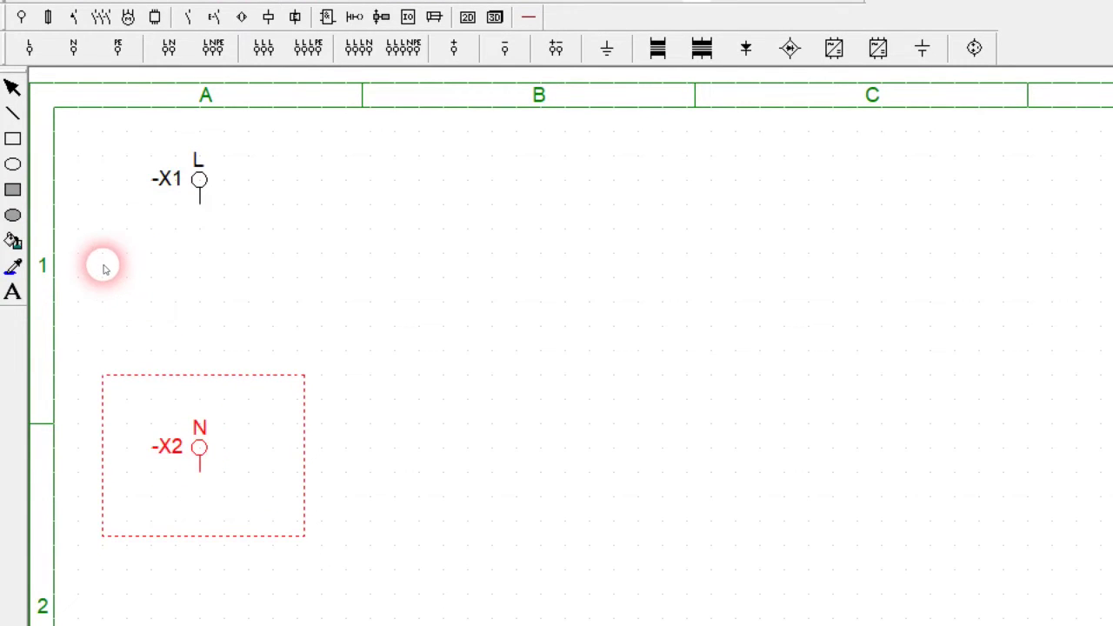
{"action": "left_click_drag", "start_coordinate": [200, 452], "coordinate": [200, 473]}
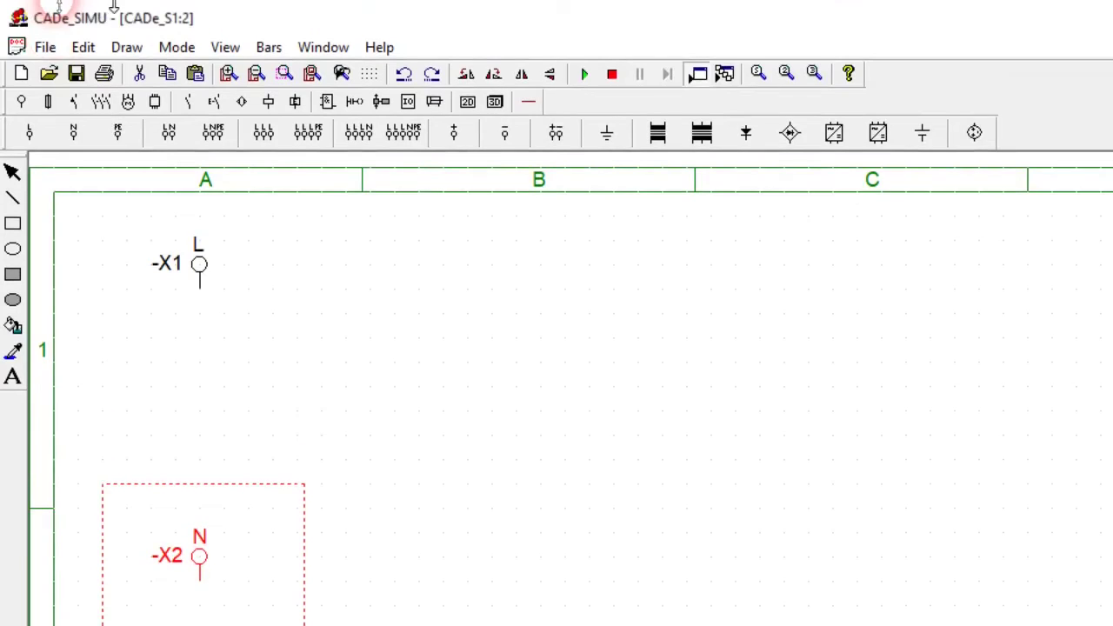
{"action": "left_click", "coordinate": [295, 303]}
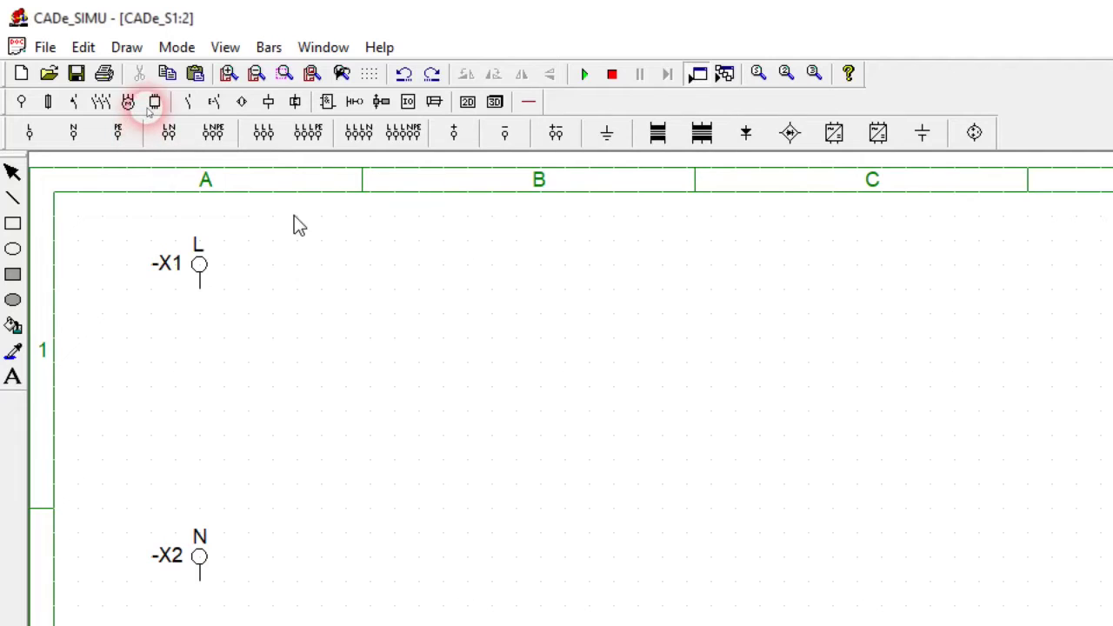
- Draw a thick horizontal phase L wire from the -X1 terminal's connection point to the start of column C
{"action": "left_click", "coordinate": [527, 104]}
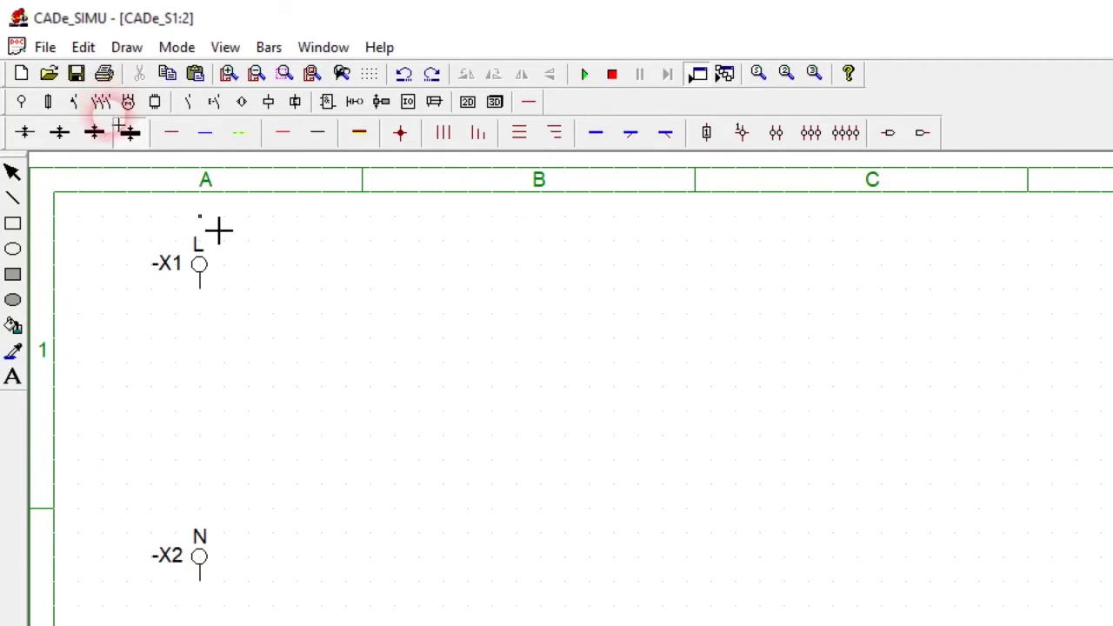
{"action": "left_click", "coordinate": [219, 307]}
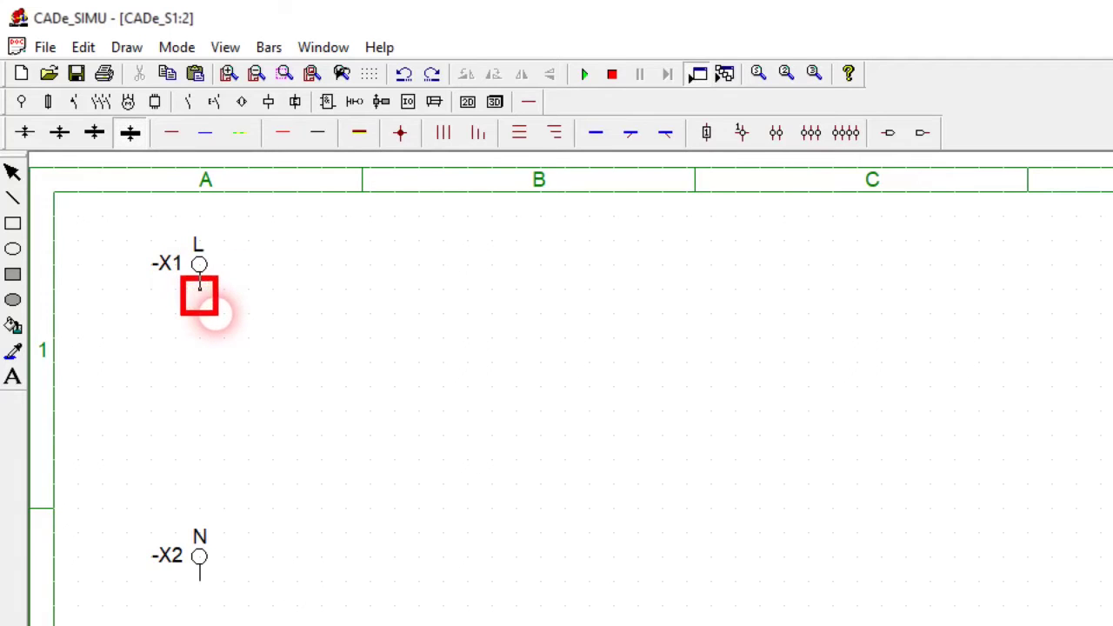
{"action": "left_click", "coordinate": [213, 145]}
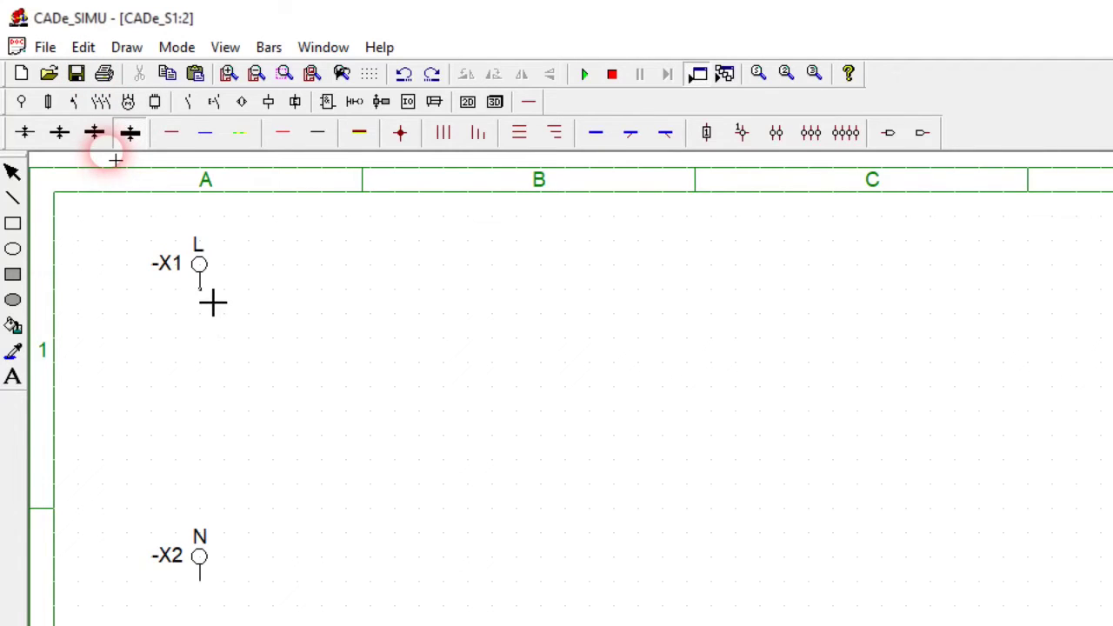
{"action": "mouse_move", "coordinate": [211, 302]}
{"action": "left_mouse_down"}
{"action": "mouse_move", "coordinate": [304, 286]}
{"action": "mouse_move", "coordinate": [566, 288]}
{"action": "mouse_move", "coordinate": [753, 322]}
{"action": "left_mouse_up"}
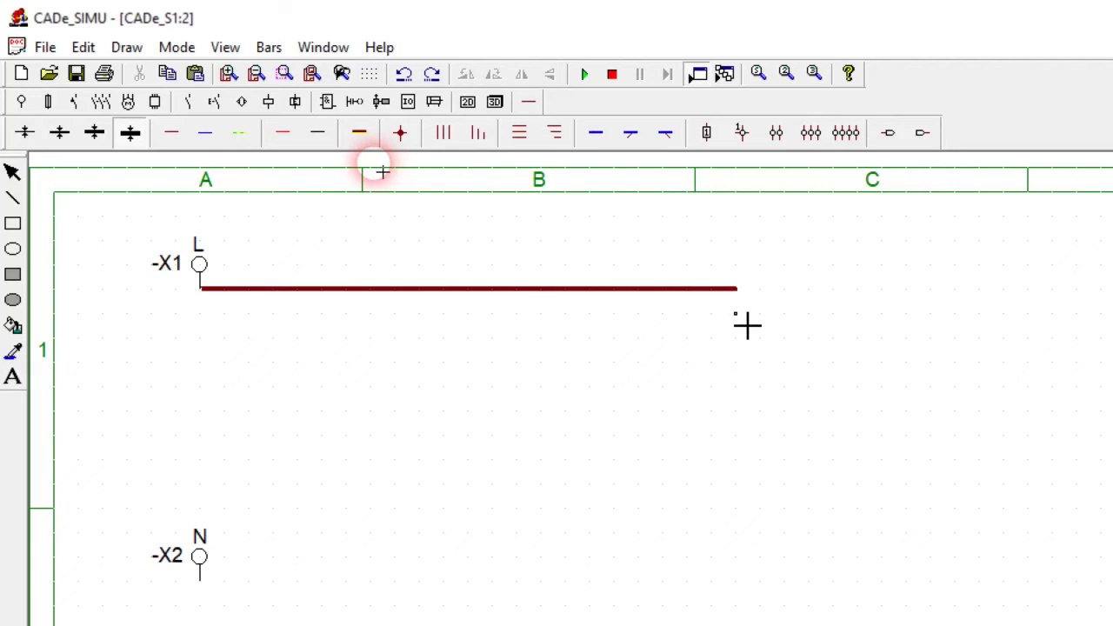
{"action": "right_click", "coordinate": [746, 326]}
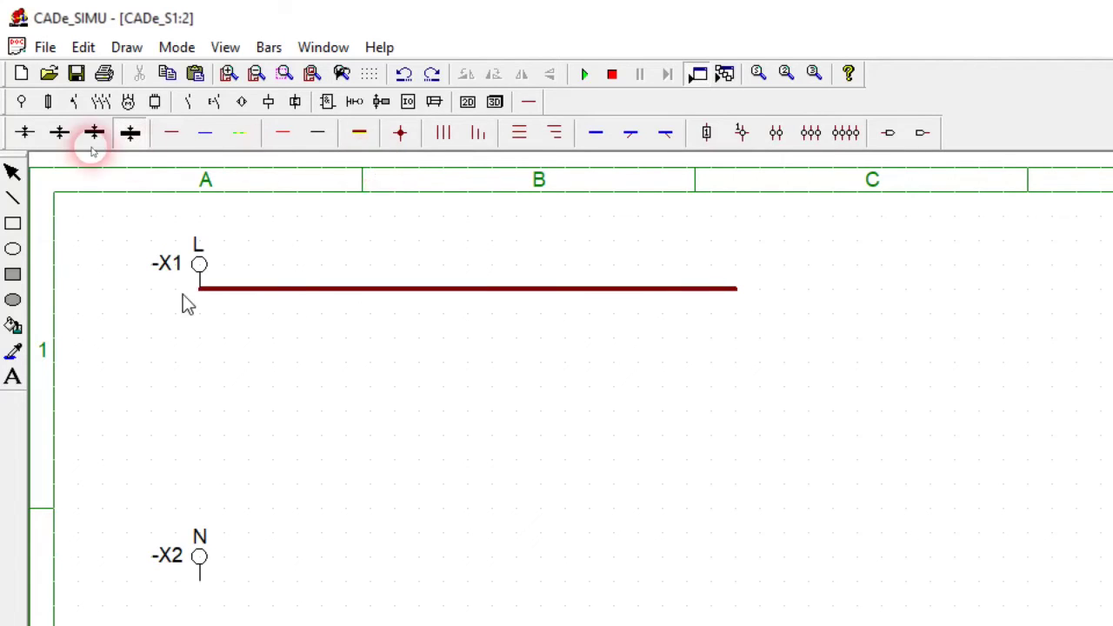
{"action": "left_click", "coordinate": [205, 133]}
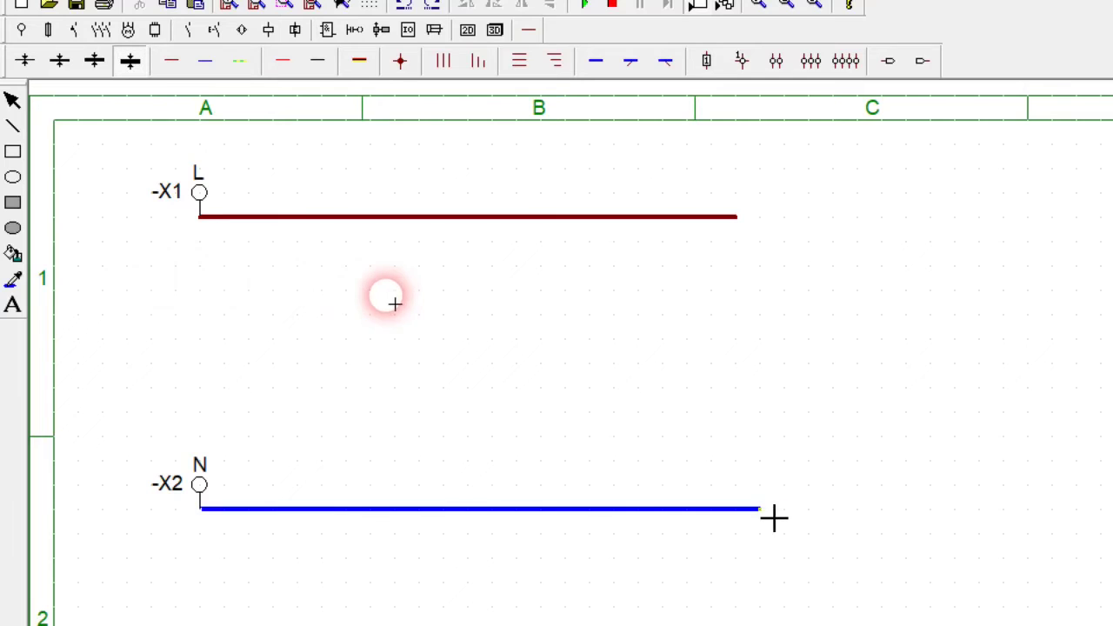
{"action": "left_click", "coordinate": [356, 532]}
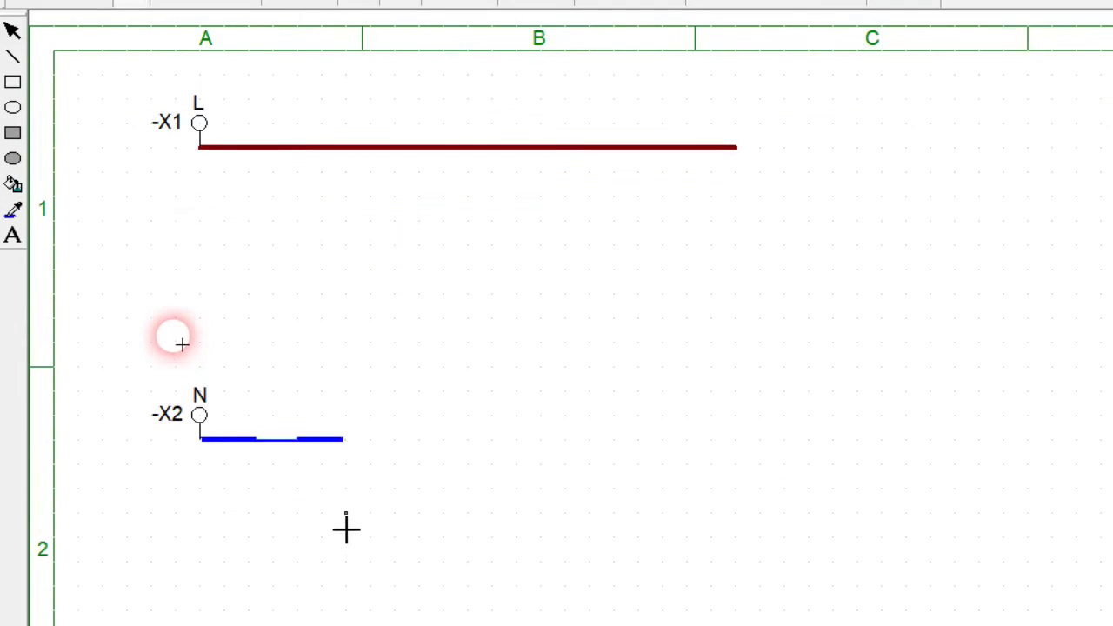
{"action": "right_click", "coordinate": [323, 268]}
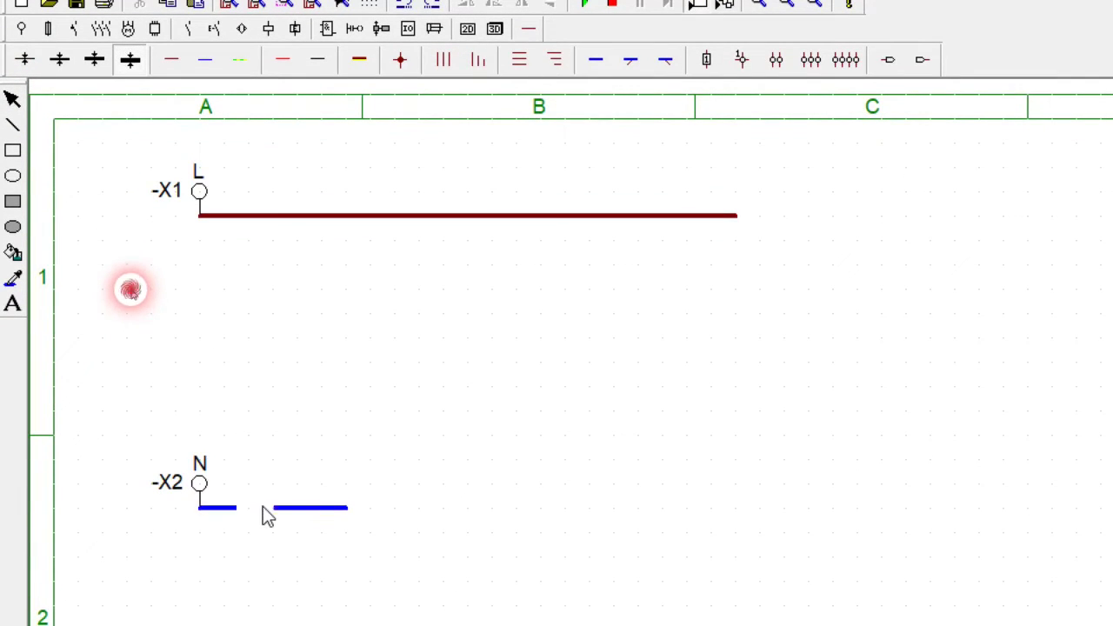
{"action": "left_click", "coordinate": [261, 510]}
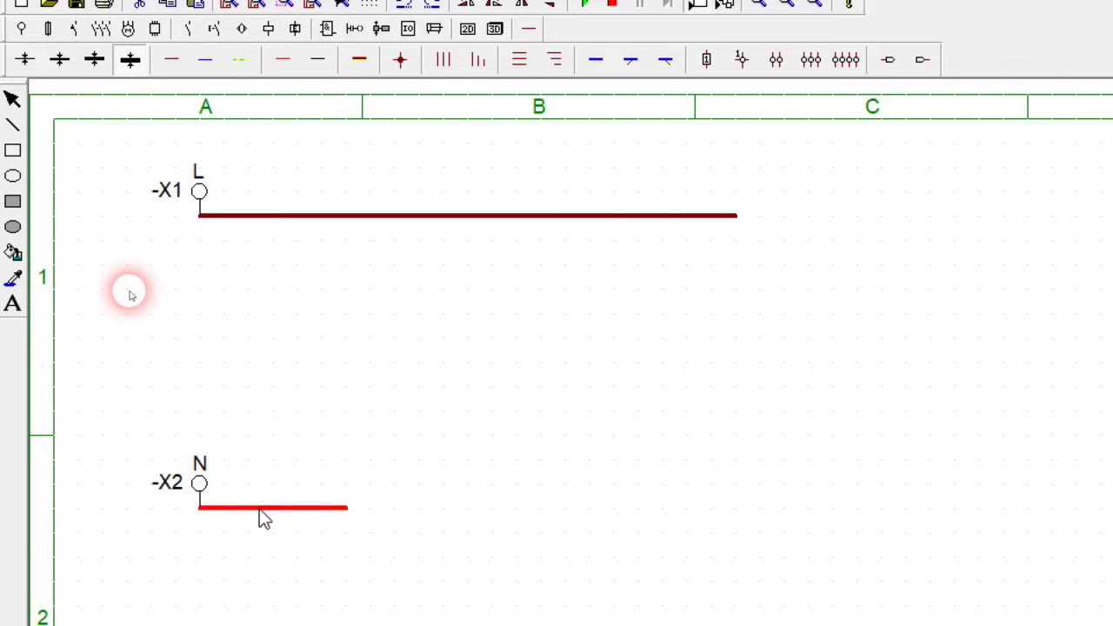
{"action": "key", "text": "Delete"}
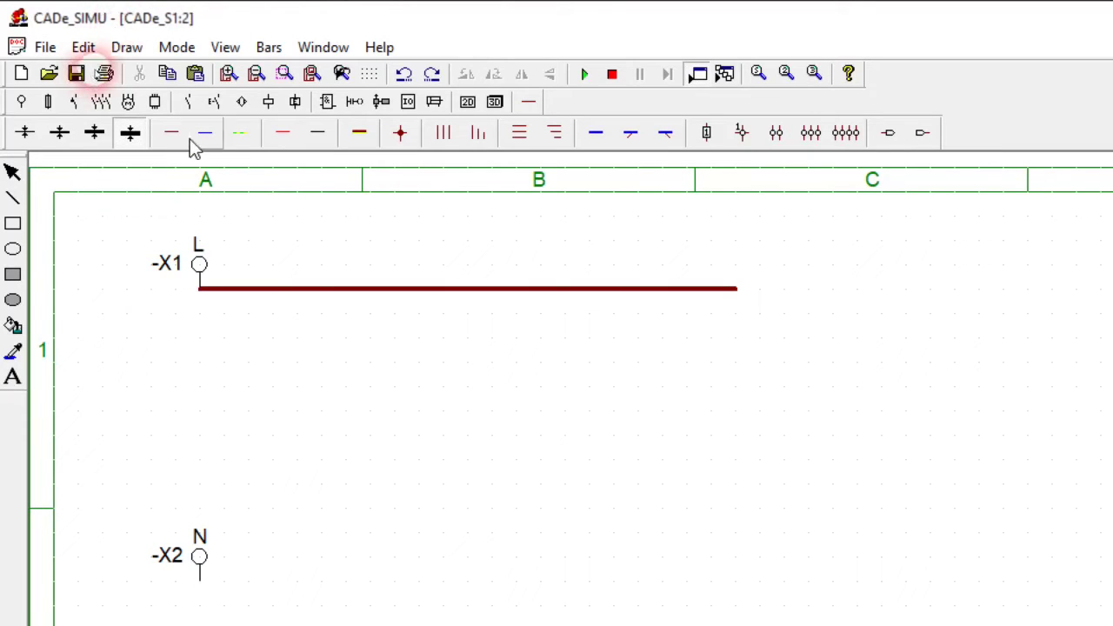
- Draw a thick neutral wire from the -X2 terminal to the phase wire's end column, and briefly run the simulation to check both lines
{"action": "left_click", "coordinate": [193, 138]}
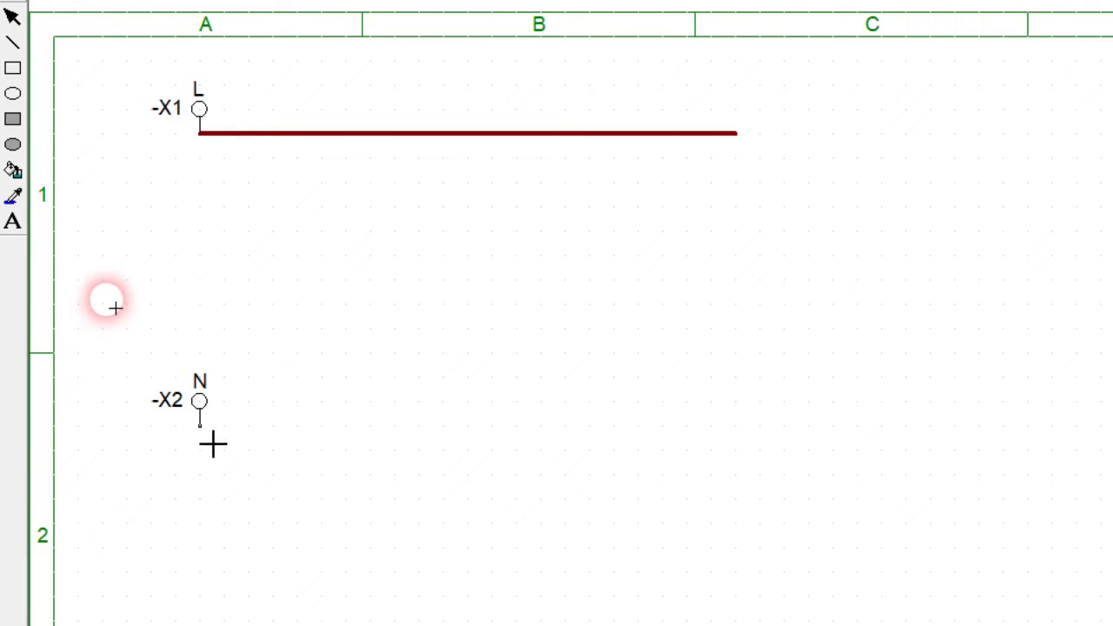
{"action": "left_click", "coordinate": [200, 424]}
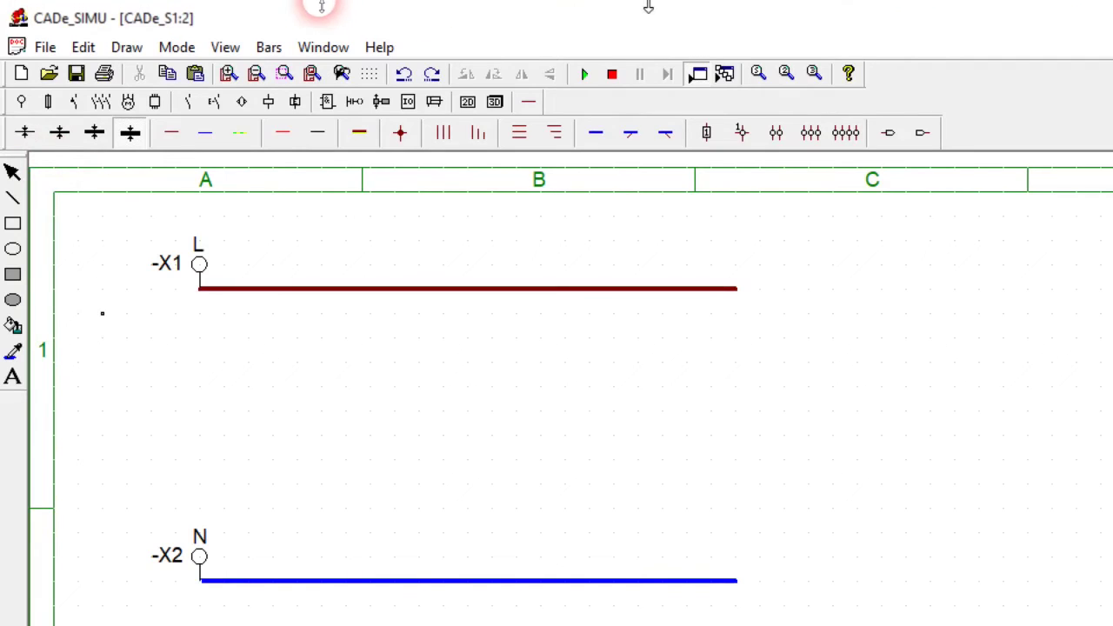
{"action": "left_click", "coordinate": [584, 74]}
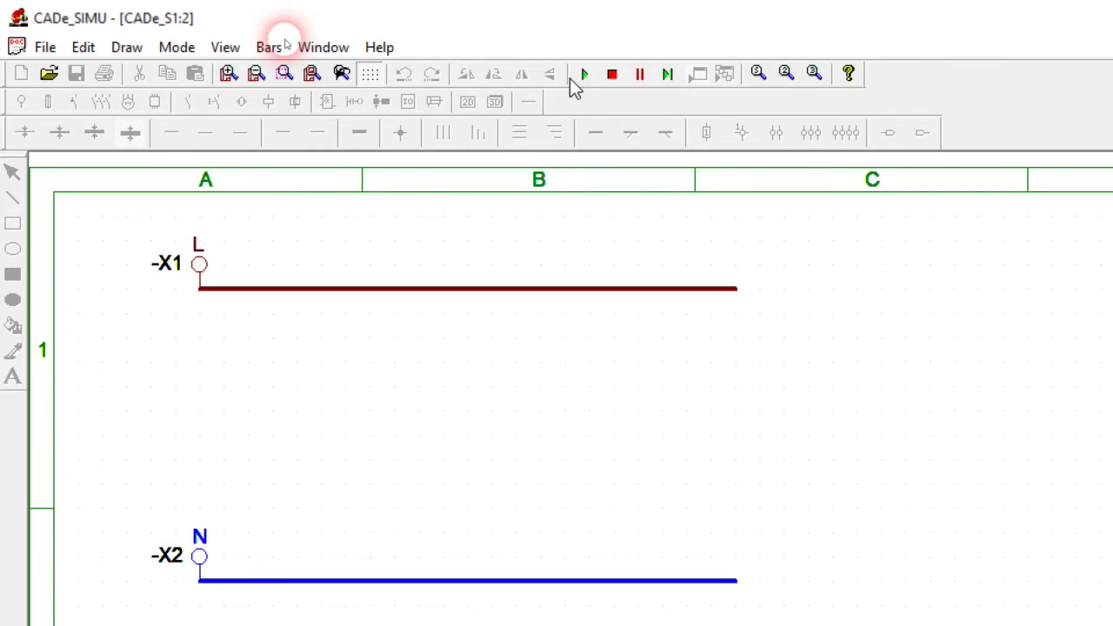
{"action": "left_click", "coordinate": [617, 76]}
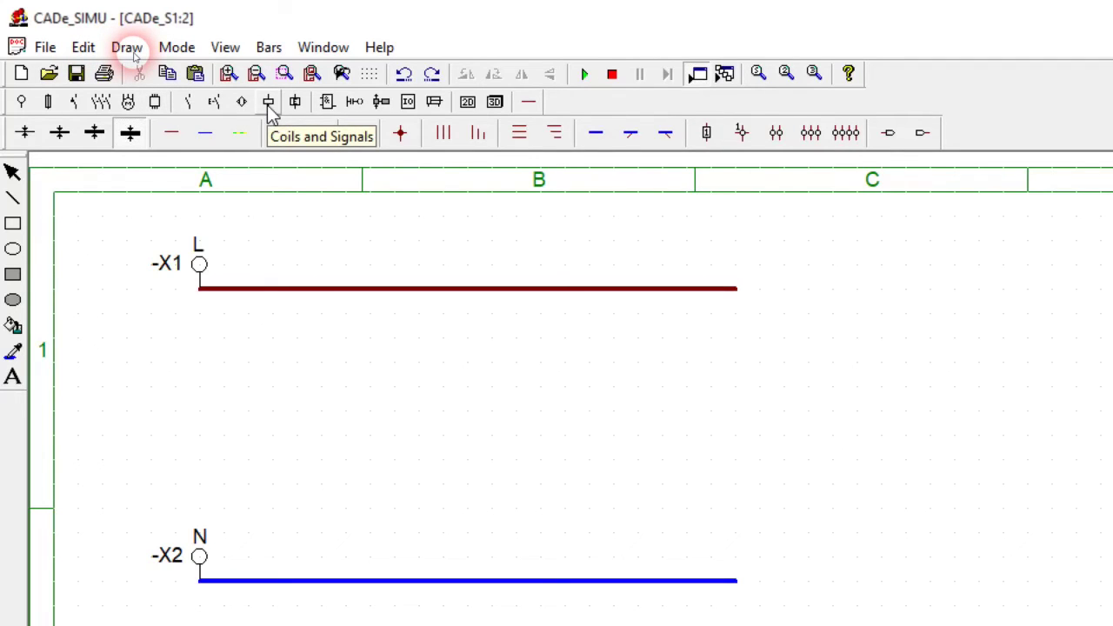
- Place a single signal lamp between the two supply wires, just above the neutral wire at the start of column B
{"action": "left_click", "coordinate": [269, 103]}
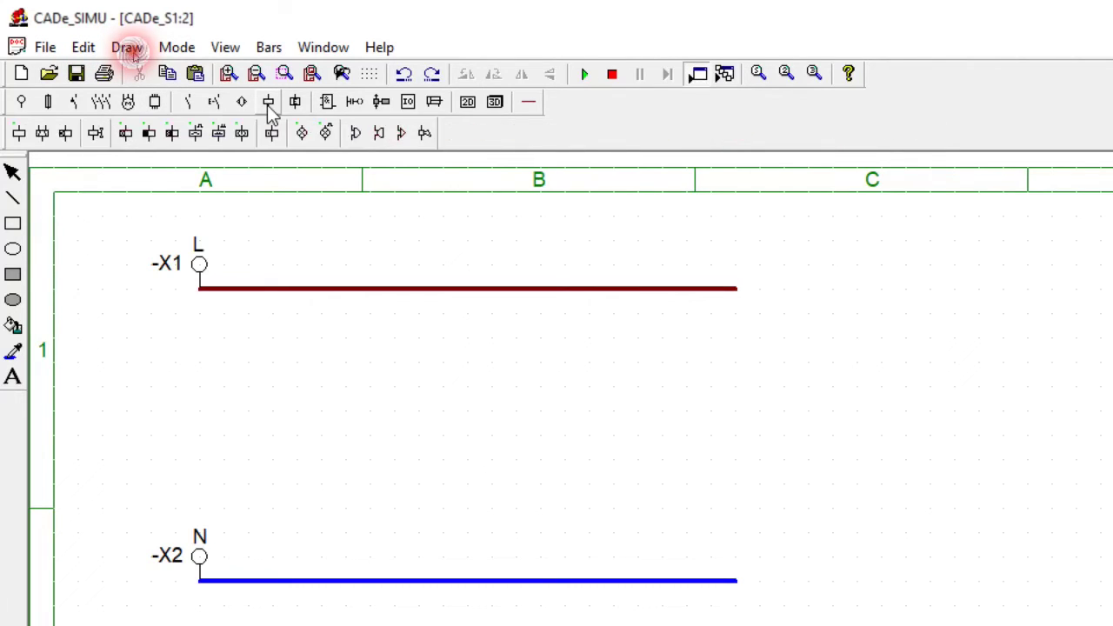
{"action": "left_click", "coordinate": [302, 132]}
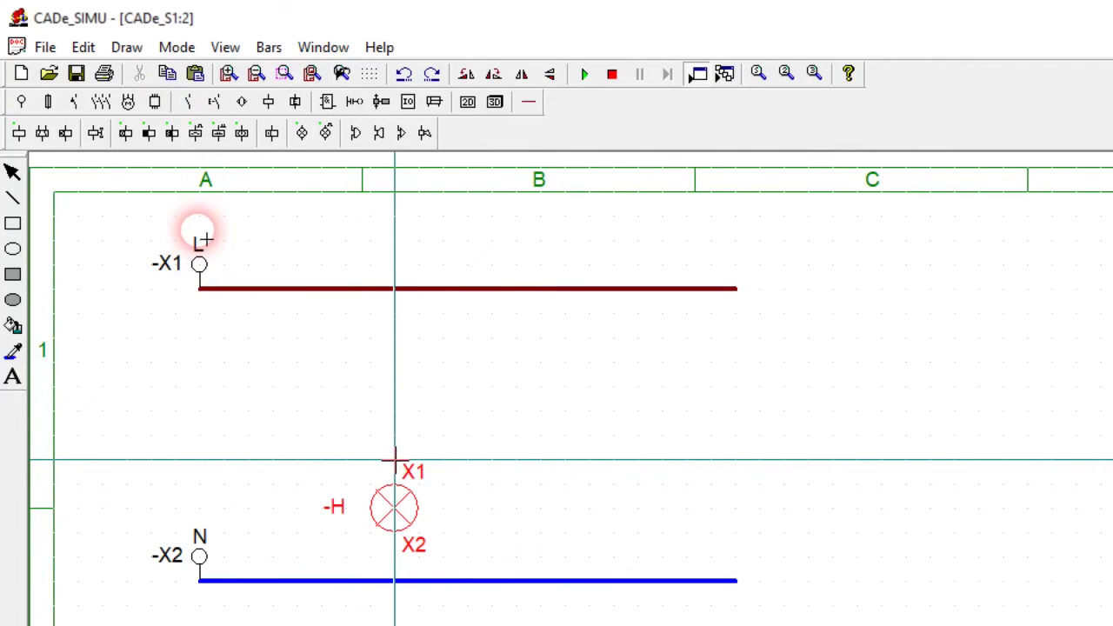
{"action": "left_click", "coordinate": [393, 461]}
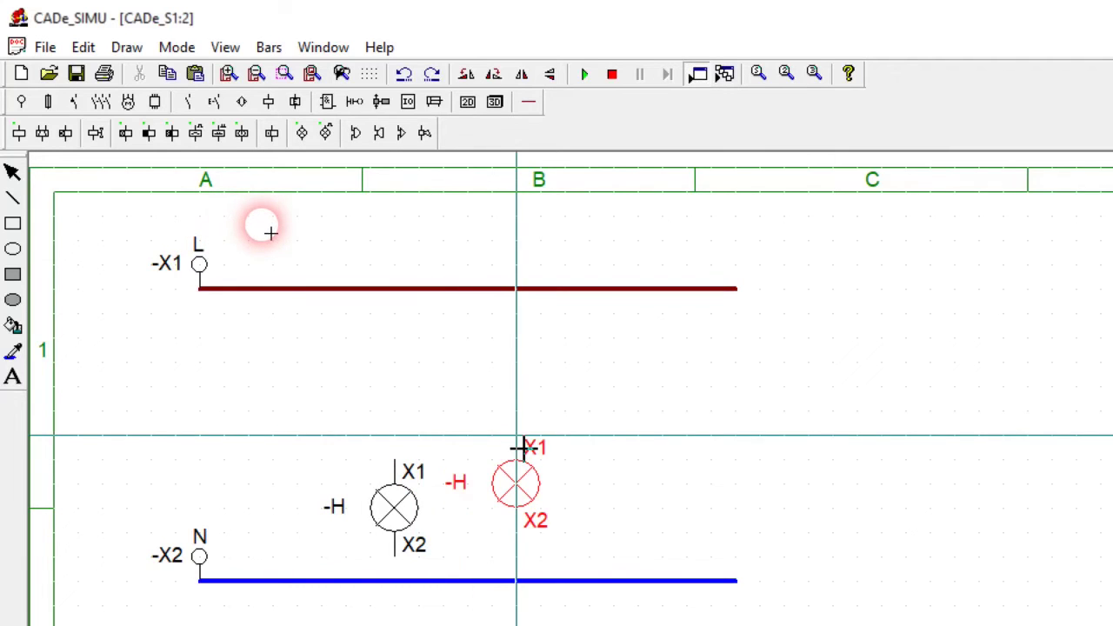
{"action": "right_click", "coordinate": [521, 448]}
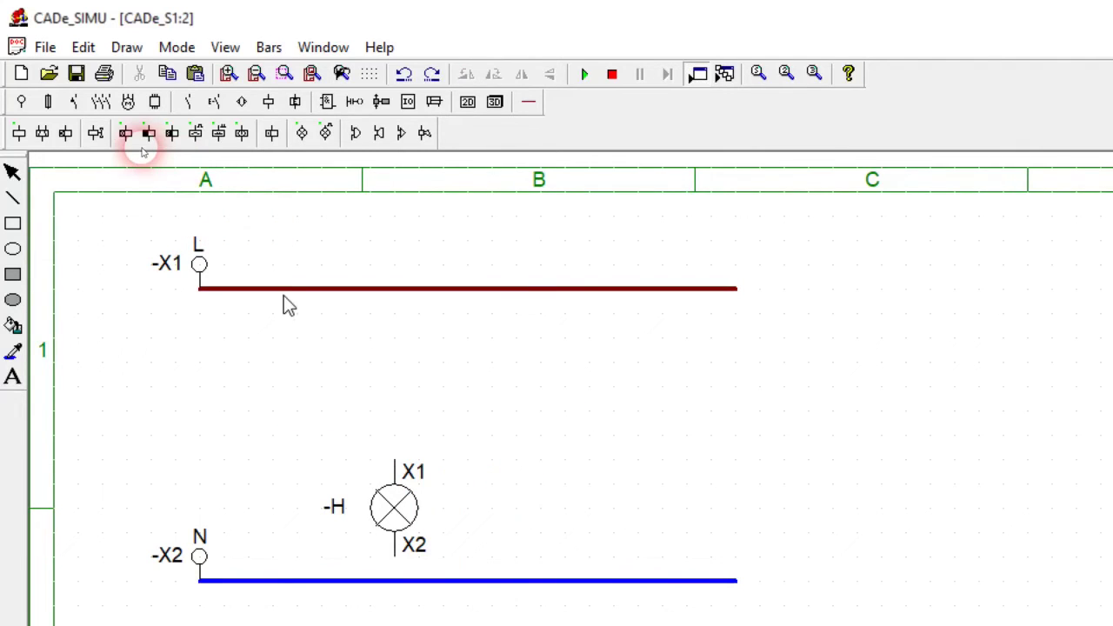
- Place a normally open switch contact between the phase wire and the lamp, vertically aligned with the lamp
{"action": "left_click", "coordinate": [218, 106]}
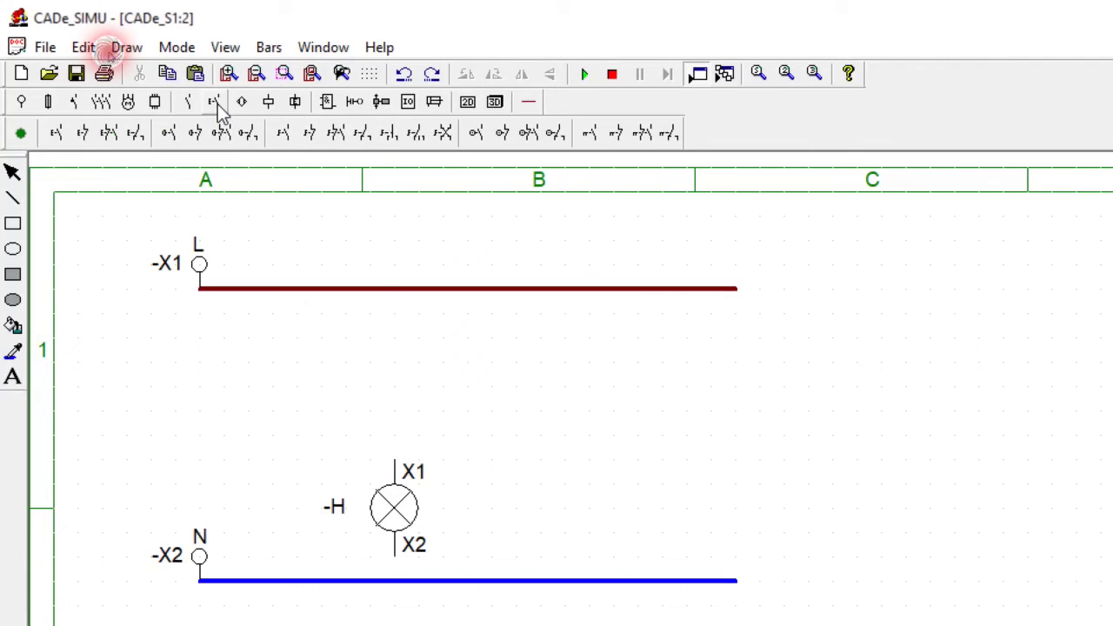
{"action": "left_click", "coordinate": [287, 139]}
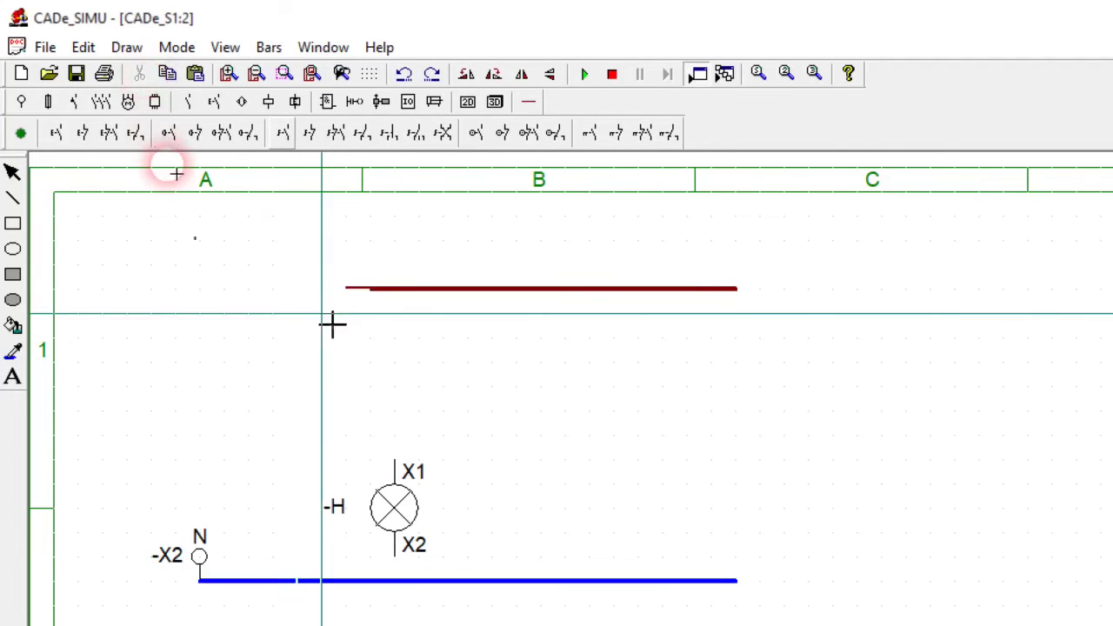
{"action": "left_click", "coordinate": [397, 332]}
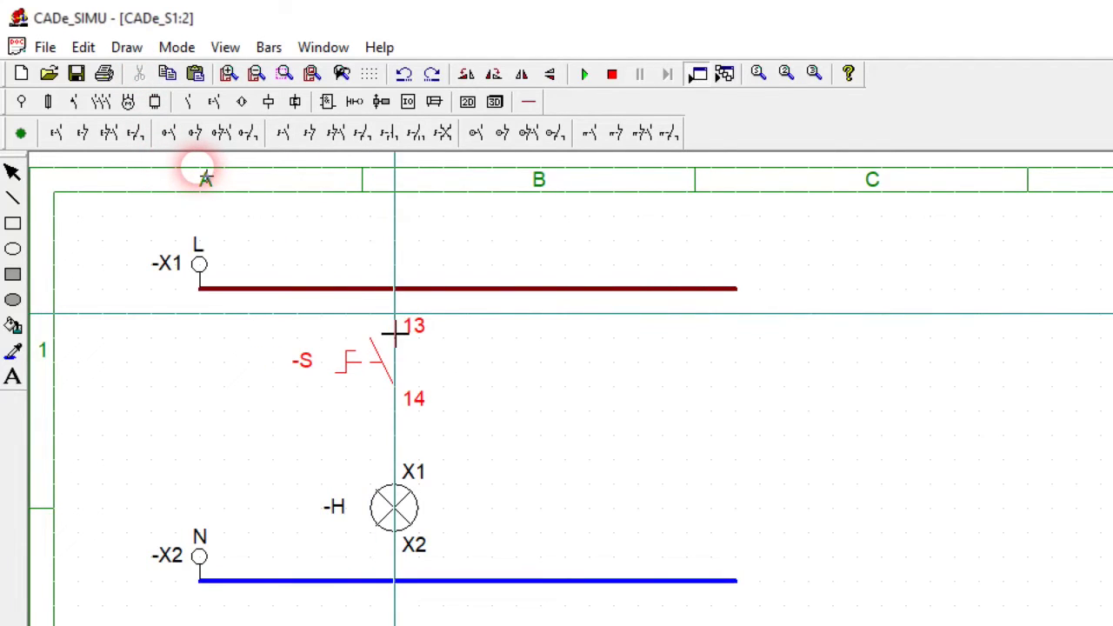
{"action": "right_click", "coordinate": [566, 351]}
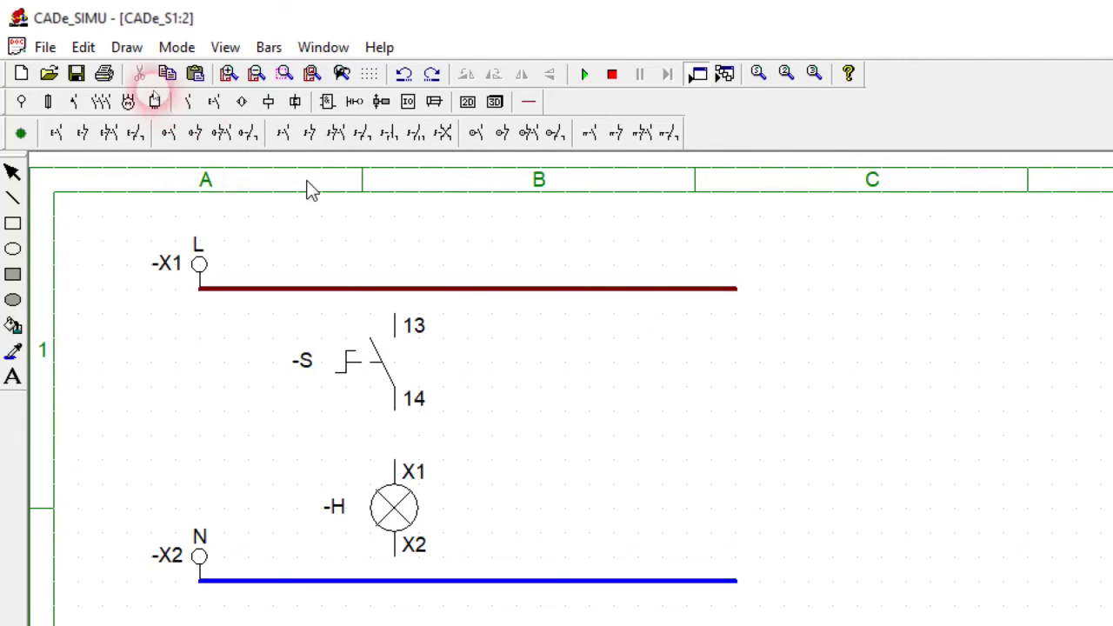
- Connect switch terminal 13 to the phase line with a phase wire and terminal 14 to lamp terminal X1 with a black wire
{"action": "left_click", "coordinate": [532, 103]}
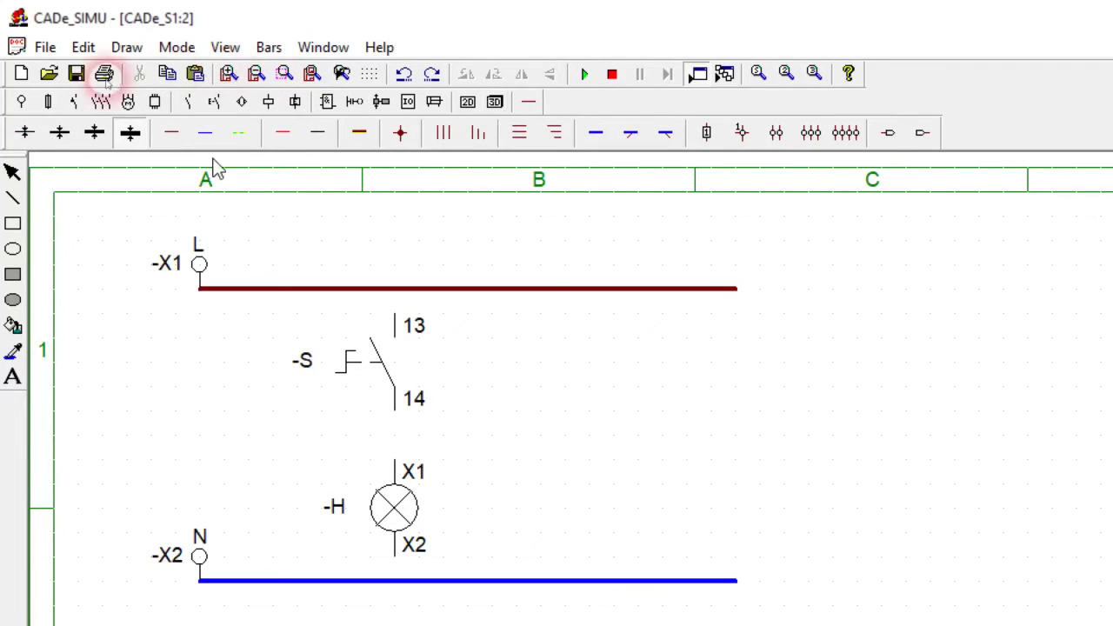
{"action": "left_click", "coordinate": [170, 135]}
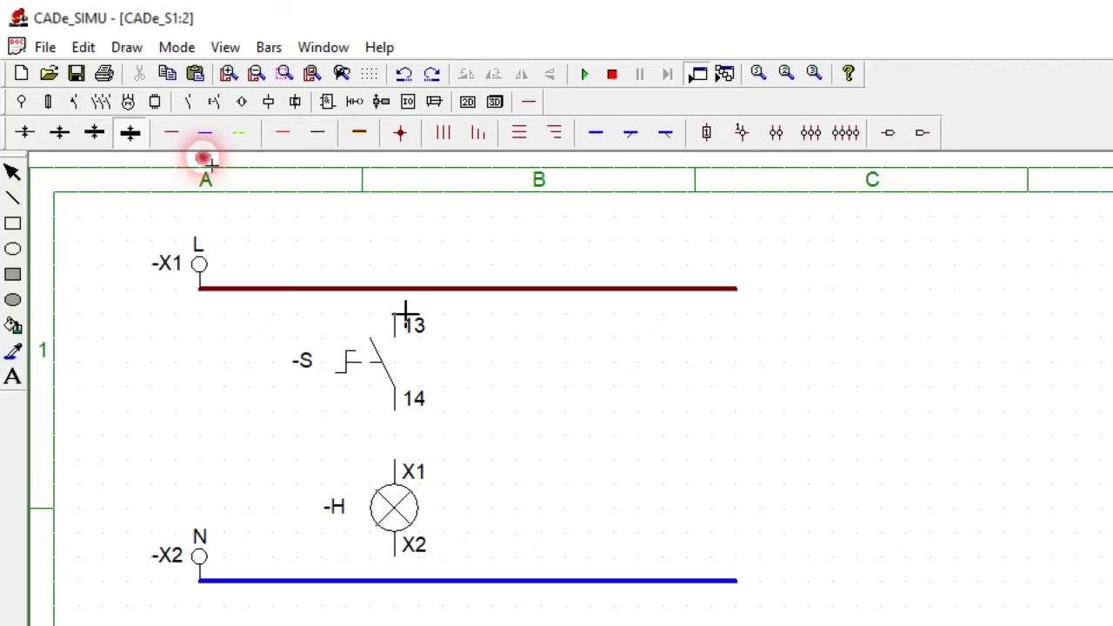
{"action": "left_click_drag", "start_coordinate": [404, 313], "coordinate": [409, 300]}
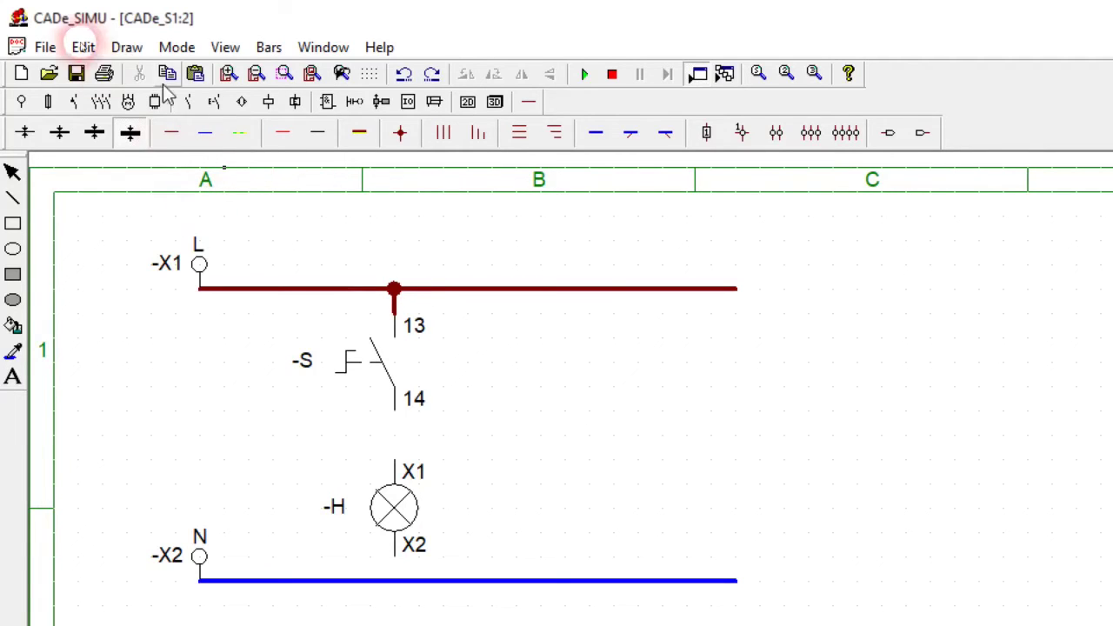
{"action": "left_click", "coordinate": [329, 132]}
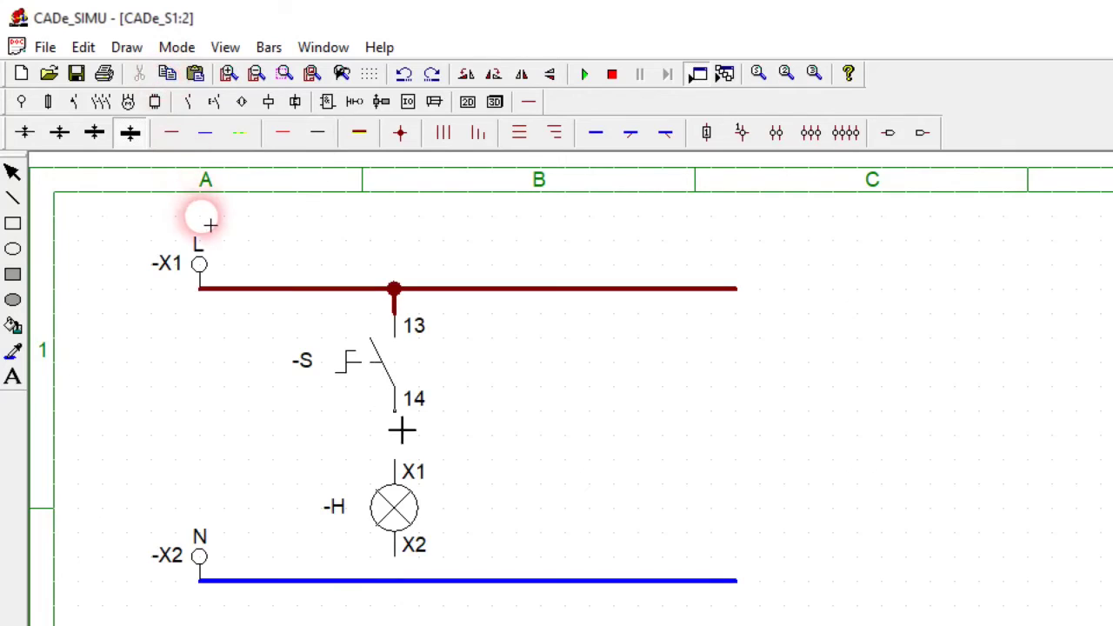
{"action": "left_click", "coordinate": [401, 433]}
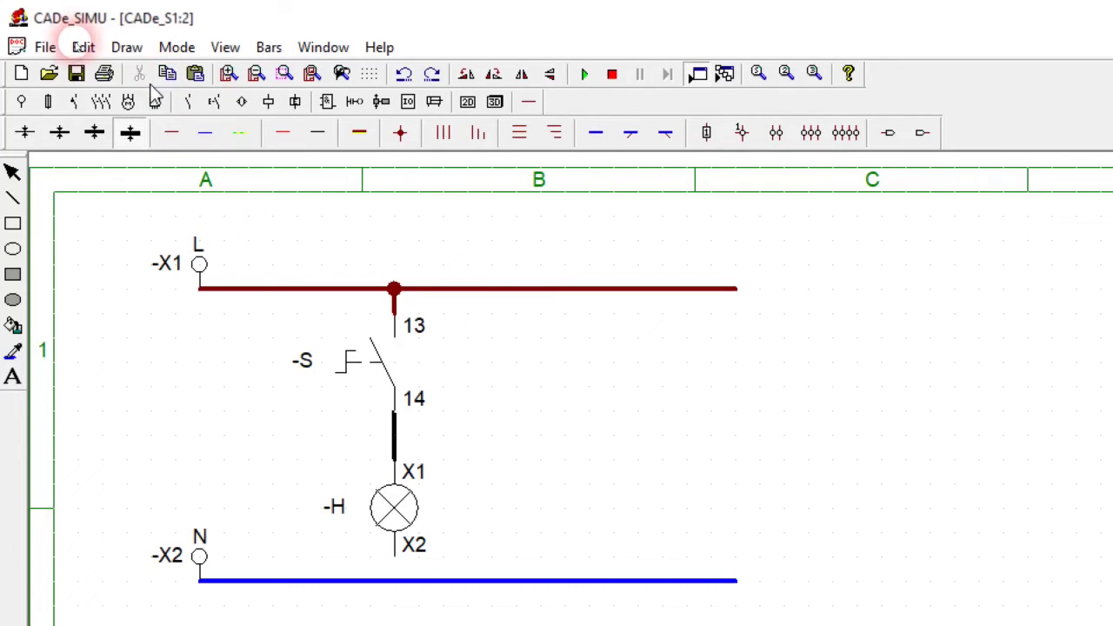
- Connect lamp terminal X2 to the neutral line with a blue neutral wire and return to selection mode
{"action": "left_click", "coordinate": [205, 132]}
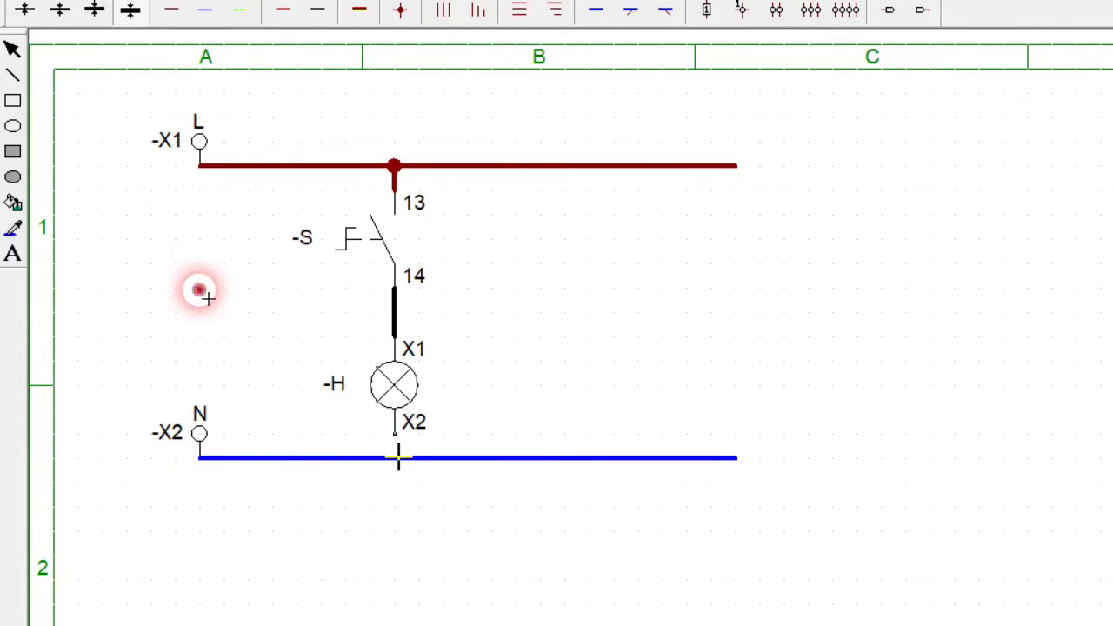
{"action": "left_click_drag", "start_coordinate": [398, 457], "coordinate": [400, 462]}
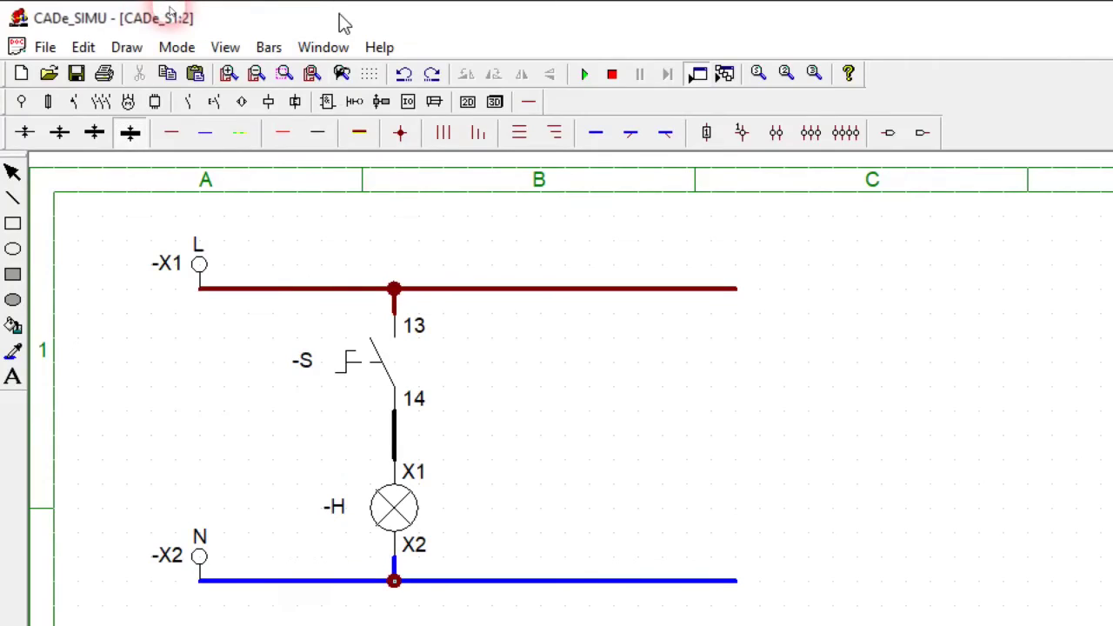
{"action": "left_click", "coordinate": [188, 102]}
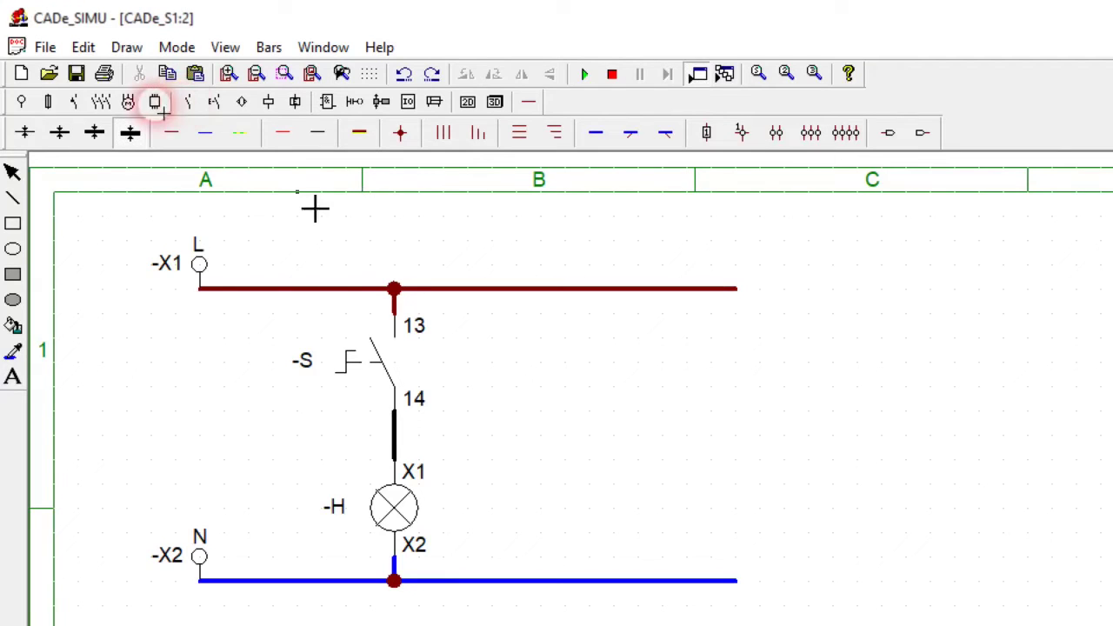
{"action": "left_click", "coordinate": [7, 170]}
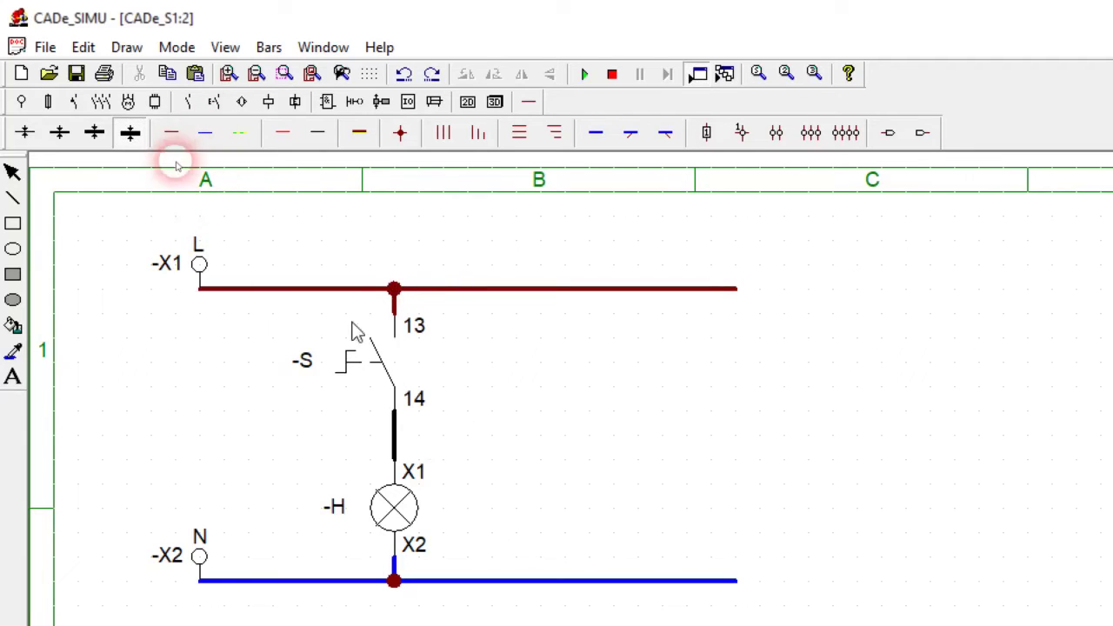
- Rename the switch to -S1 and set its connection labels to 3 and 4
{"action": "double_click", "coordinate": [376, 365]}
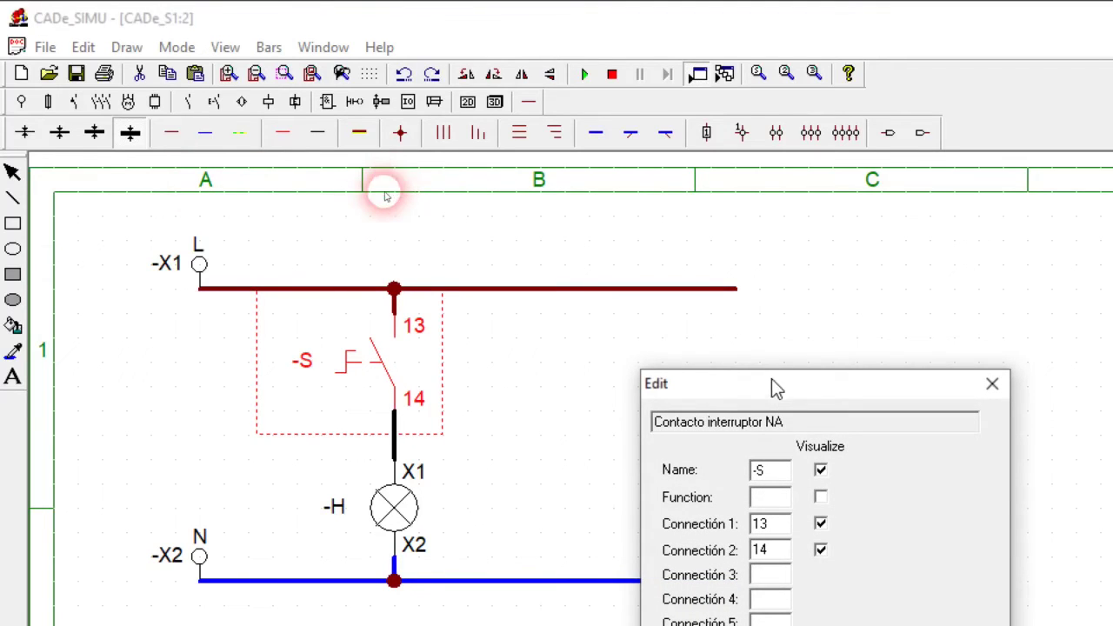
{"action": "left_click_drag", "start_coordinate": [769, 383], "coordinate": [598, 98]}
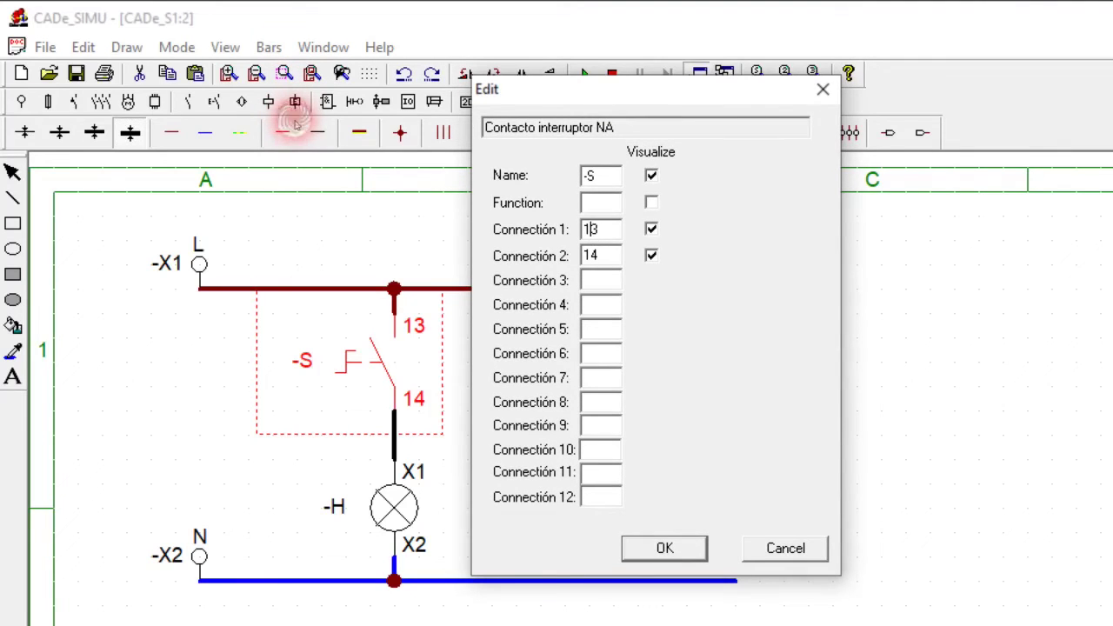
{"action": "key", "text": "BackSpace"}
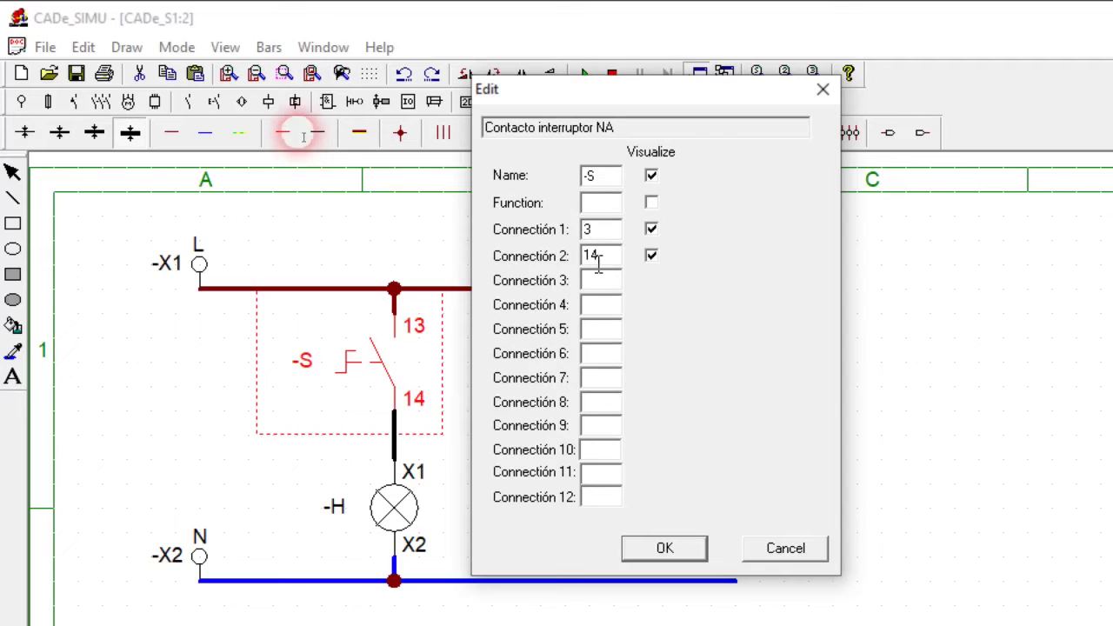
{"action": "left_click", "coordinate": [589, 254]}
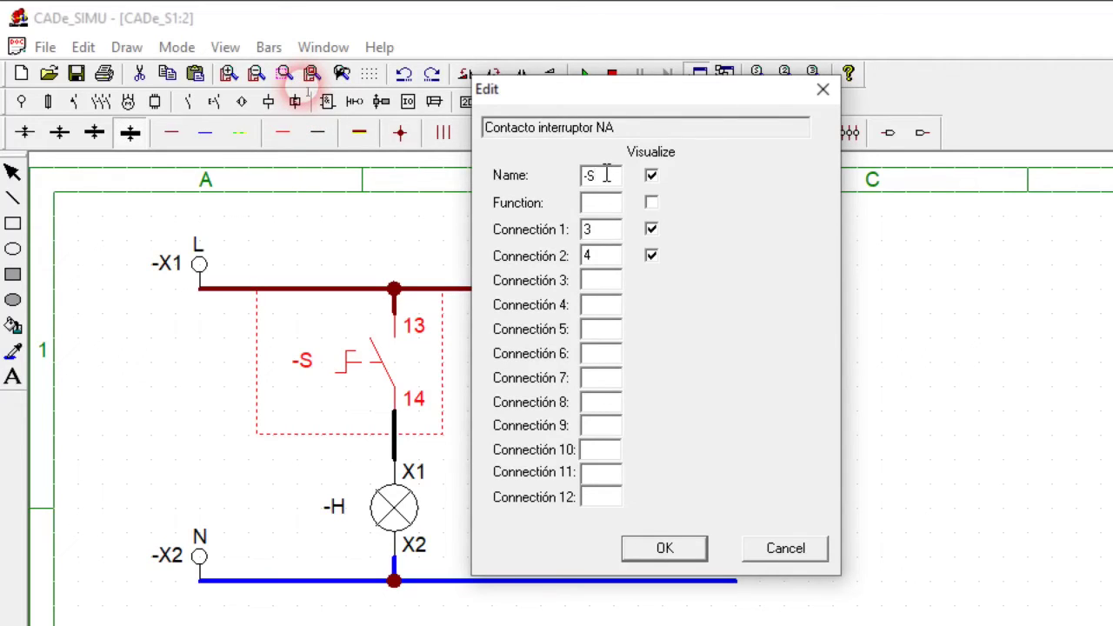
{"action": "type", "text": "1"}
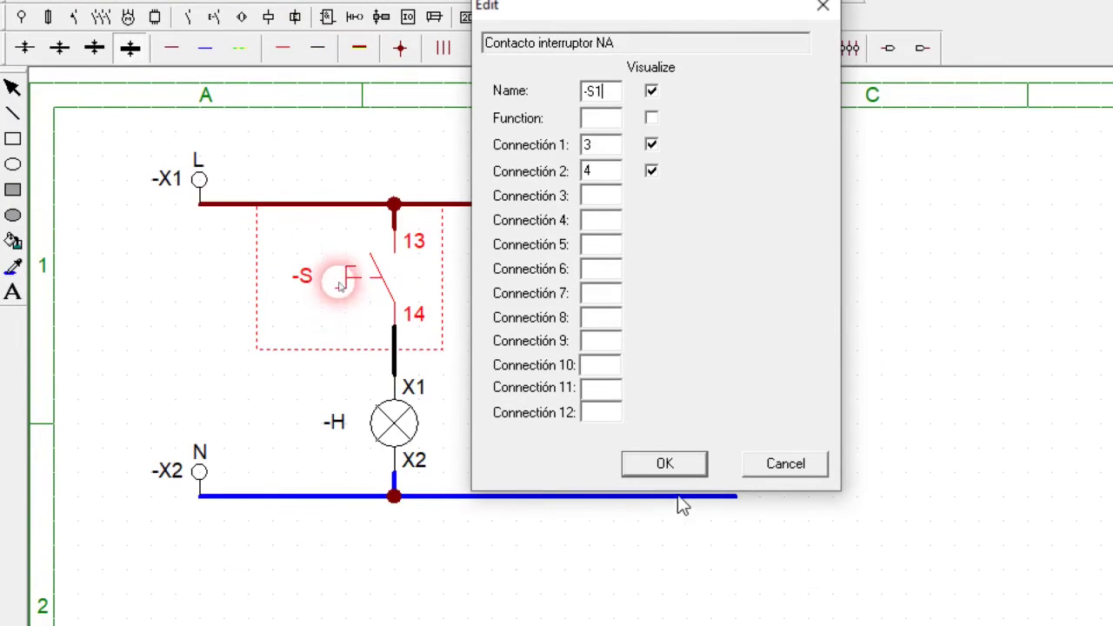
{"action": "left_click", "coordinate": [676, 463]}
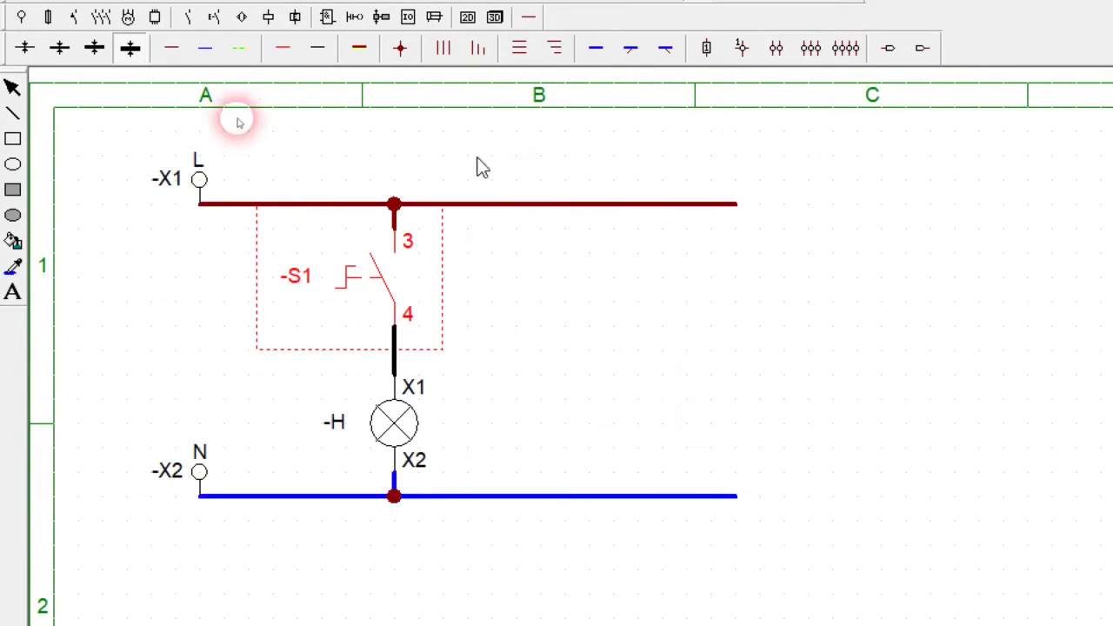
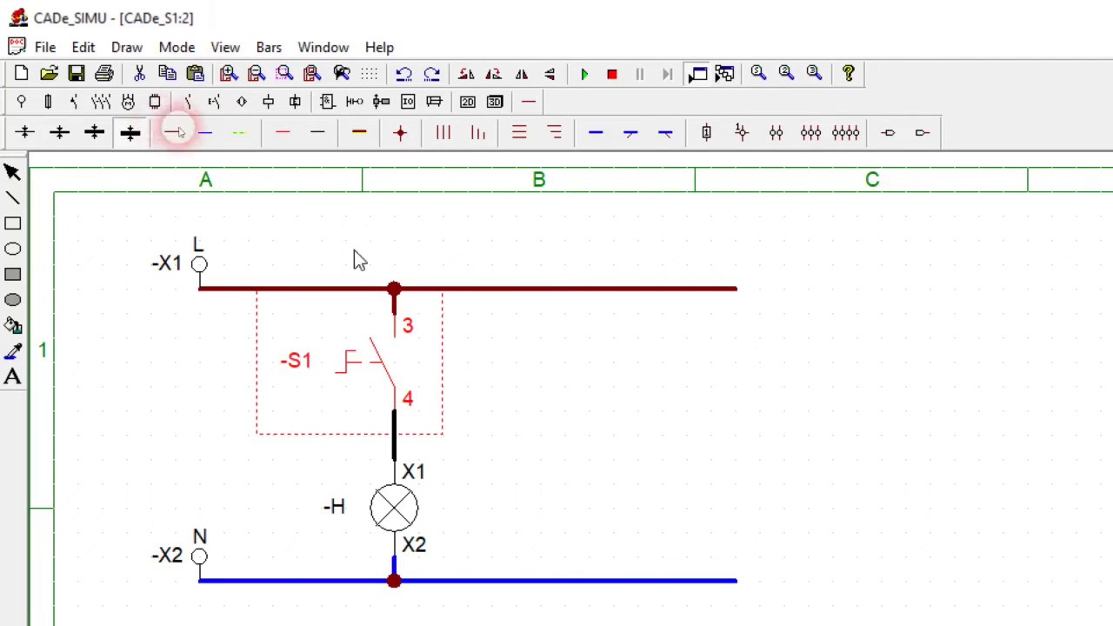
- Rename the signal lamp to -H1 and set its indicator color to yellow
{"action": "double_click", "coordinate": [398, 509]}
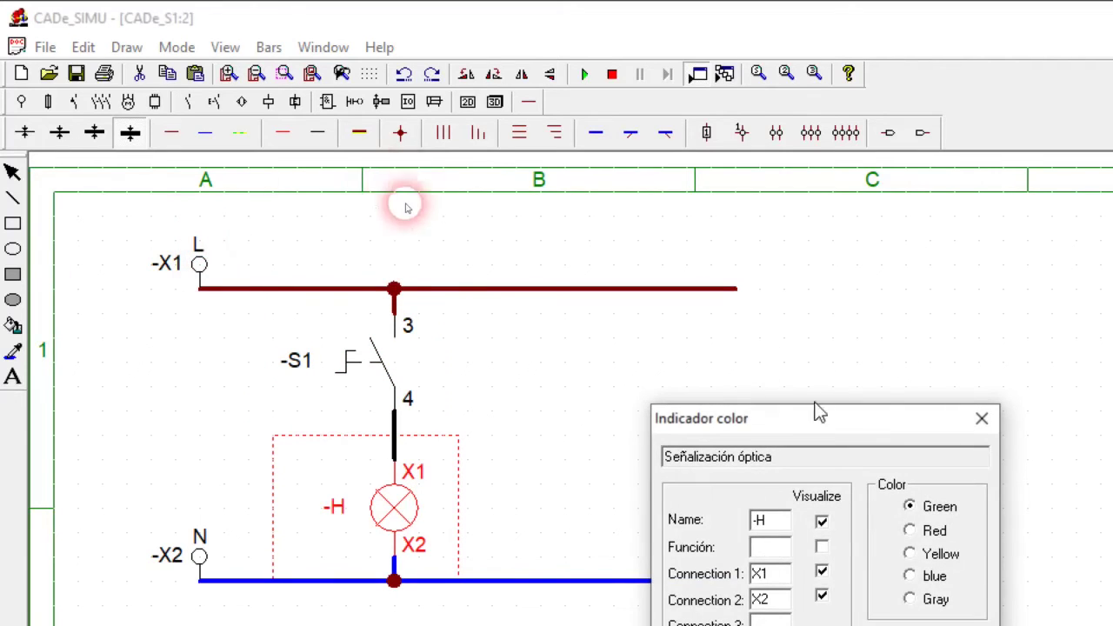
{"action": "left_click_drag", "start_coordinate": [796, 425], "coordinate": [638, 137]}
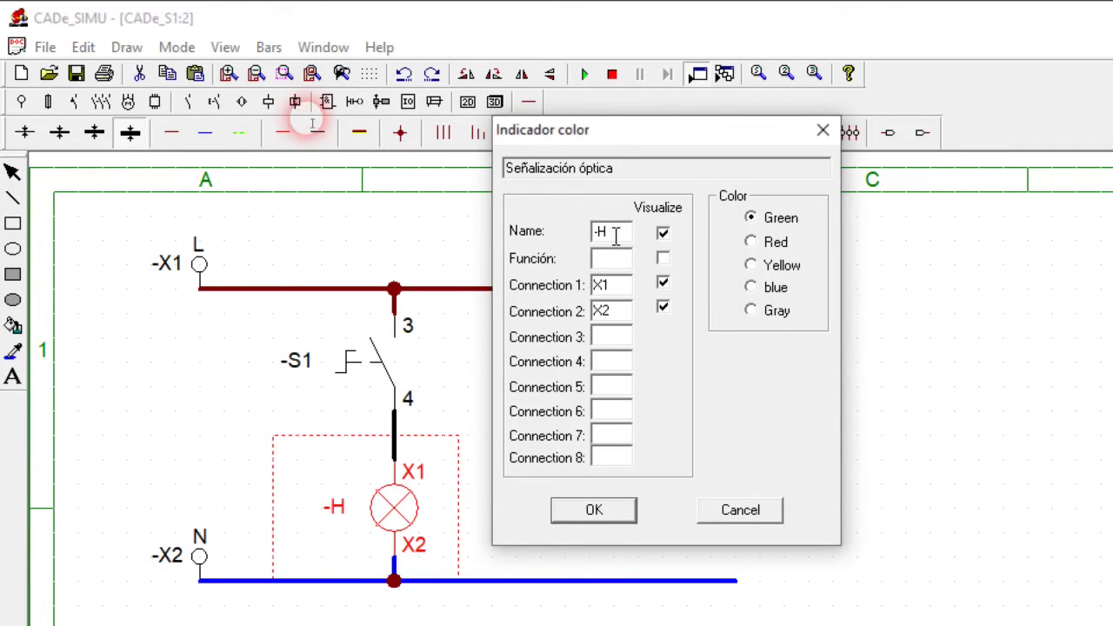
{"action": "type", "text": "1"}
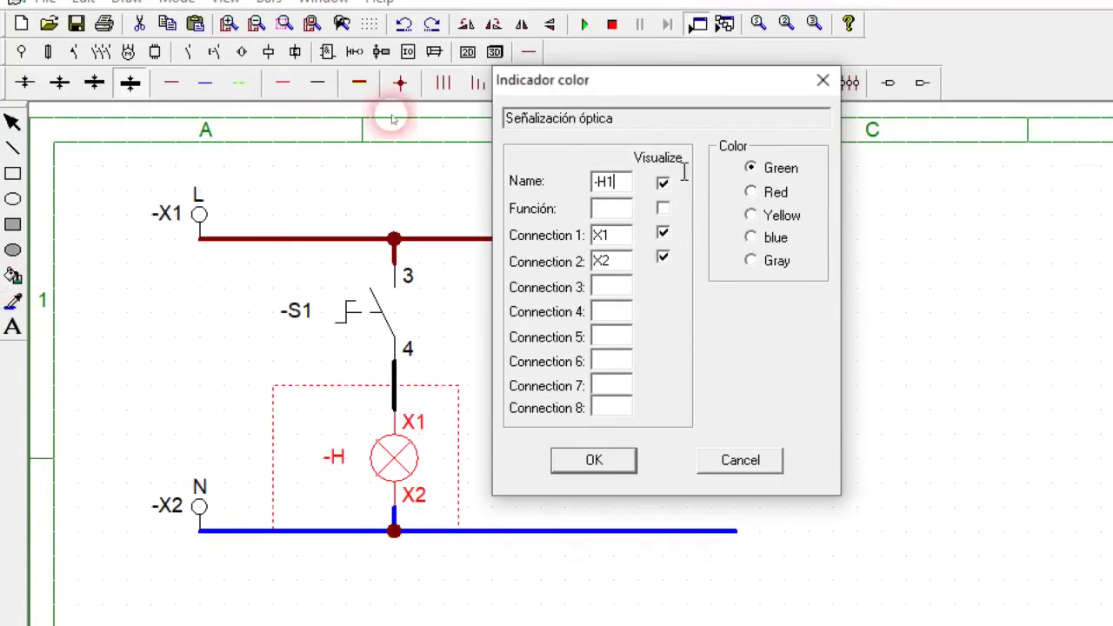
{"action": "left_click", "coordinate": [750, 215]}
{"action": "left_click", "coordinate": [568, 460]}
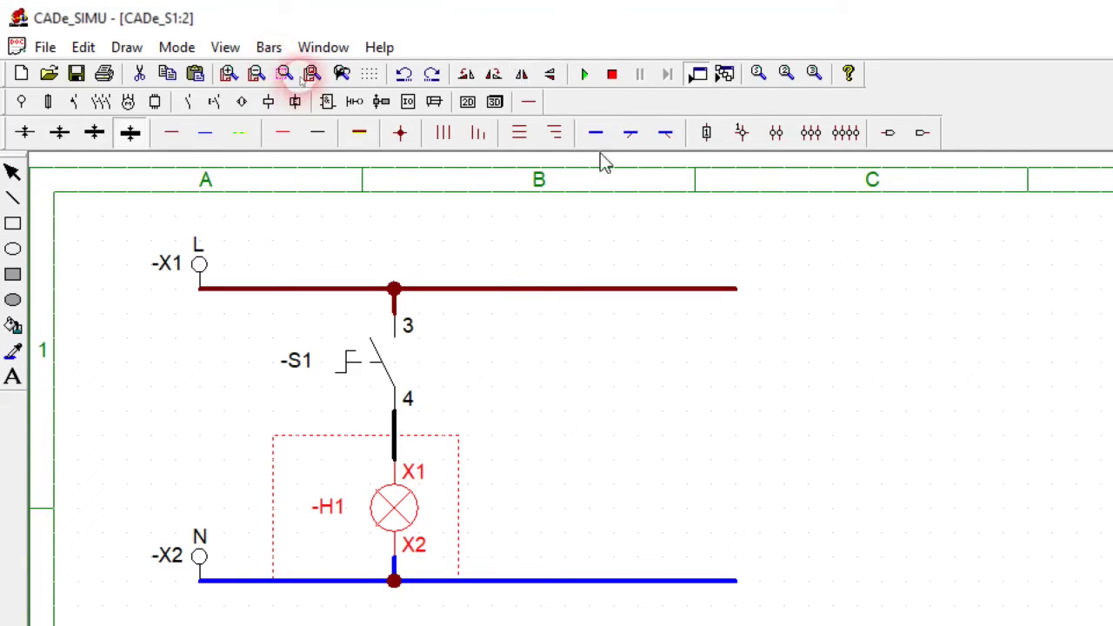
- Run the simulation, toggle switch -S1 closed and open to check lamp -H1, and stop the simulation
{"action": "left_click", "coordinate": [584, 75]}
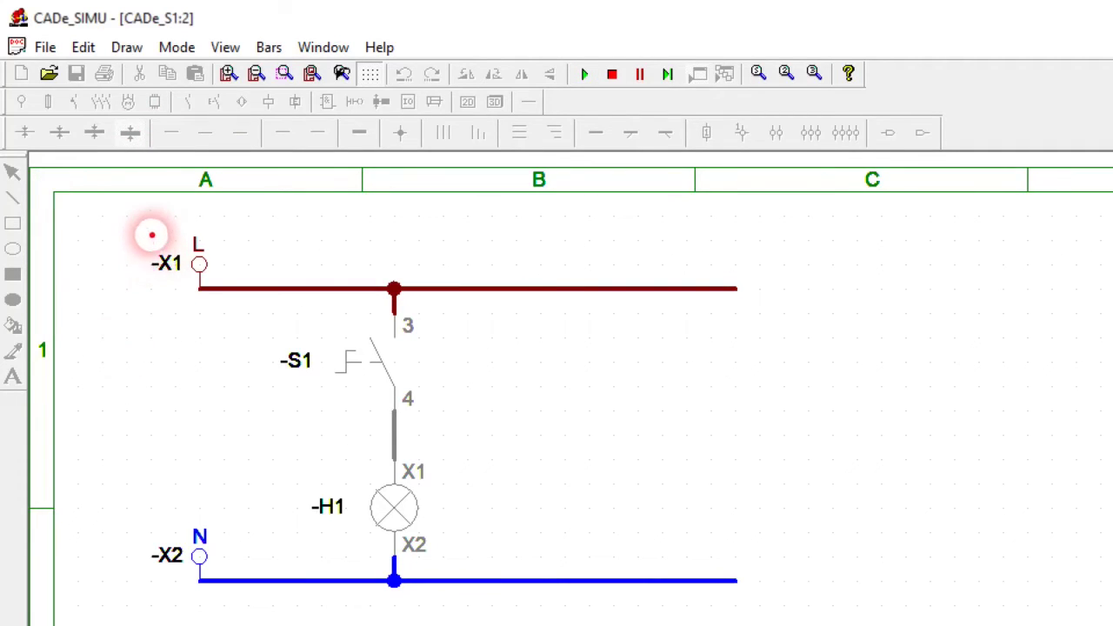
{"action": "left_click_drag", "start_coordinate": [140, 226], "coordinate": [754, 328]}
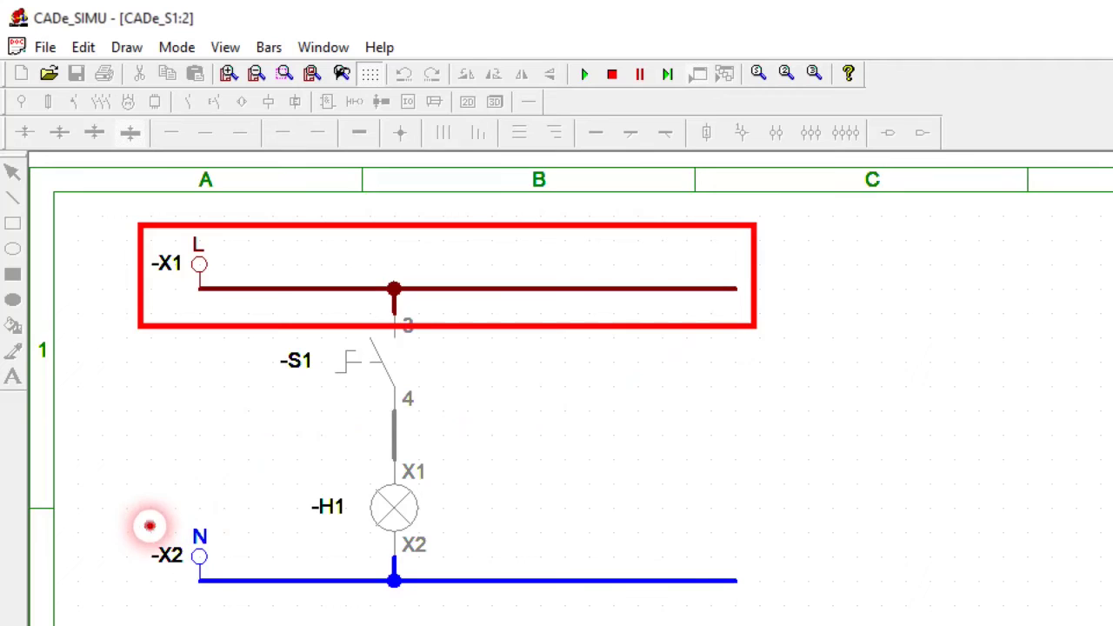
{"action": "left_click_drag", "start_coordinate": [149, 525], "coordinate": [746, 596]}
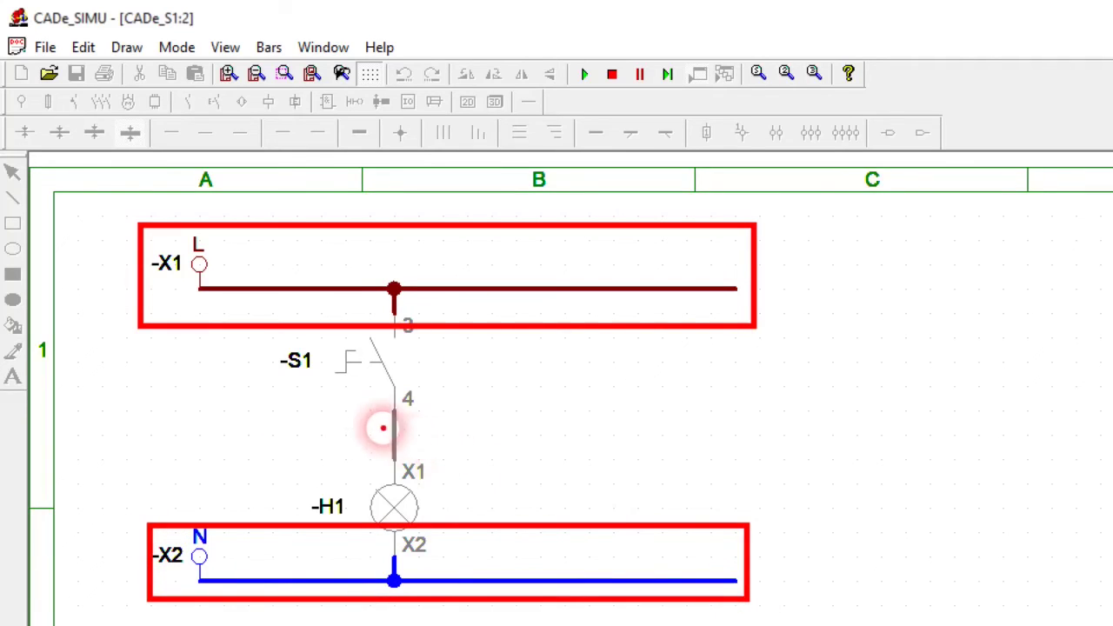
{"action": "left_click", "coordinate": [344, 394]}
{"action": "left_click_drag", "start_coordinate": [344, 394], "coordinate": [442, 481]}
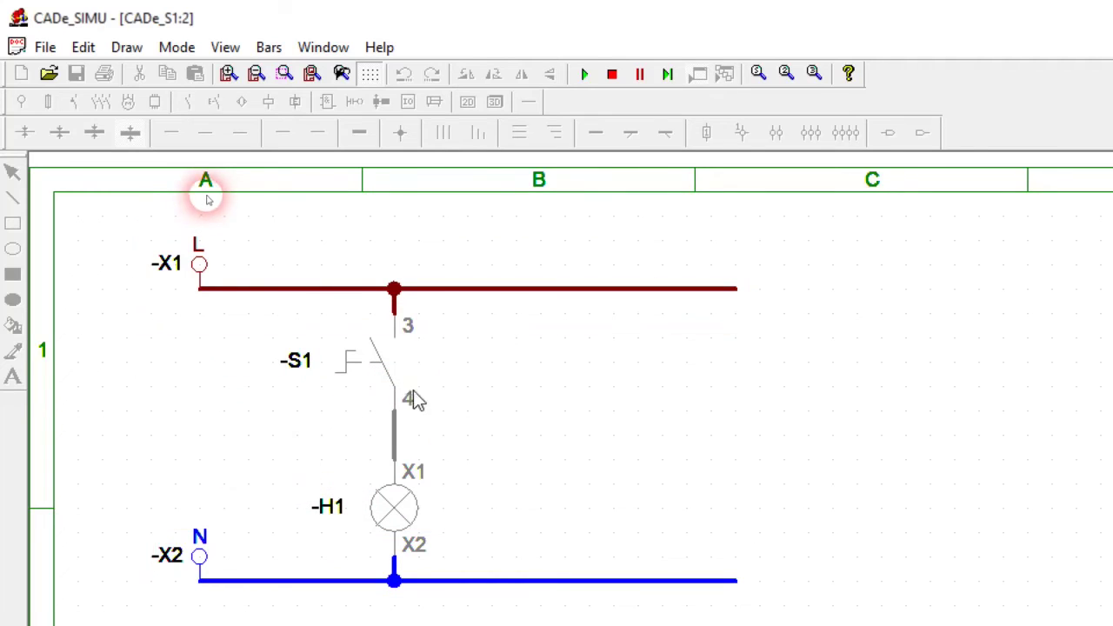
{"action": "left_click", "coordinate": [357, 367]}
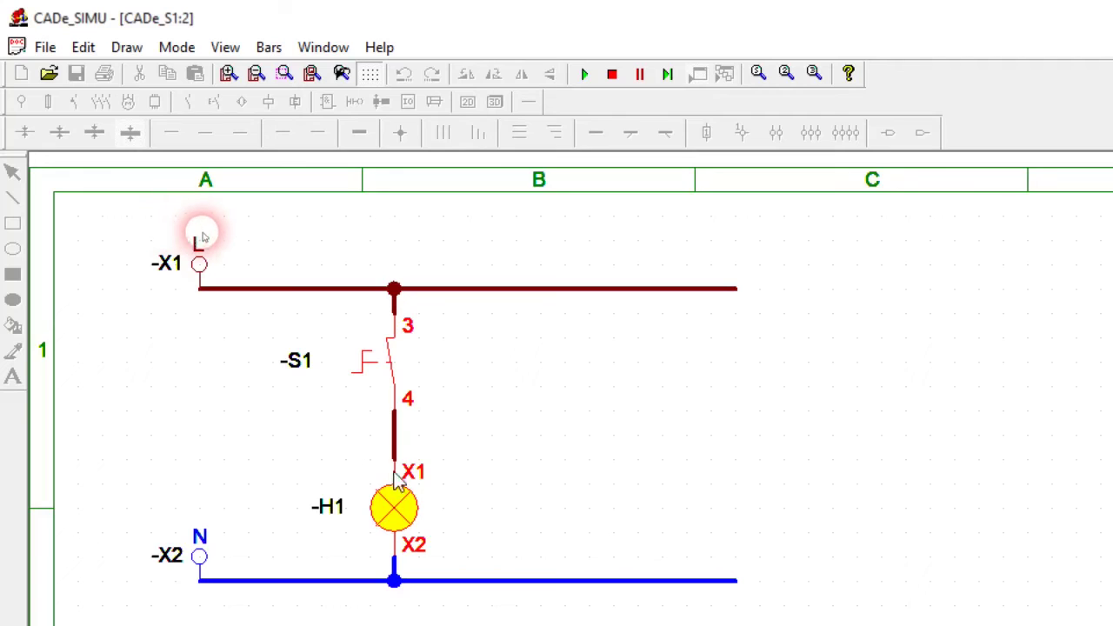
{"action": "left_click", "coordinate": [363, 360]}
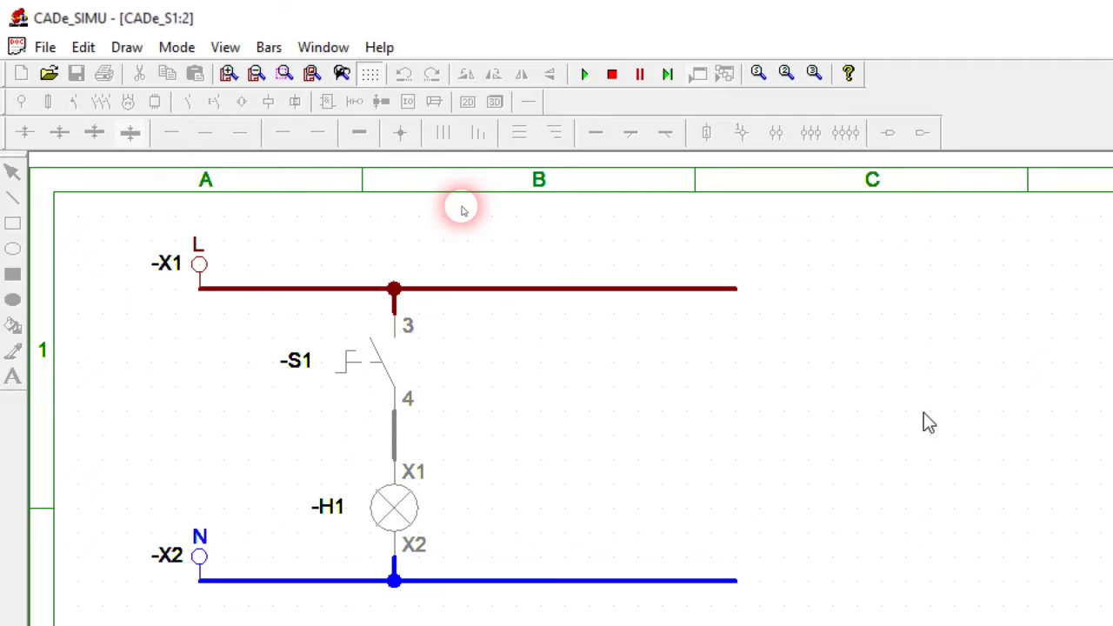
{"action": "left_click", "coordinate": [363, 366]}
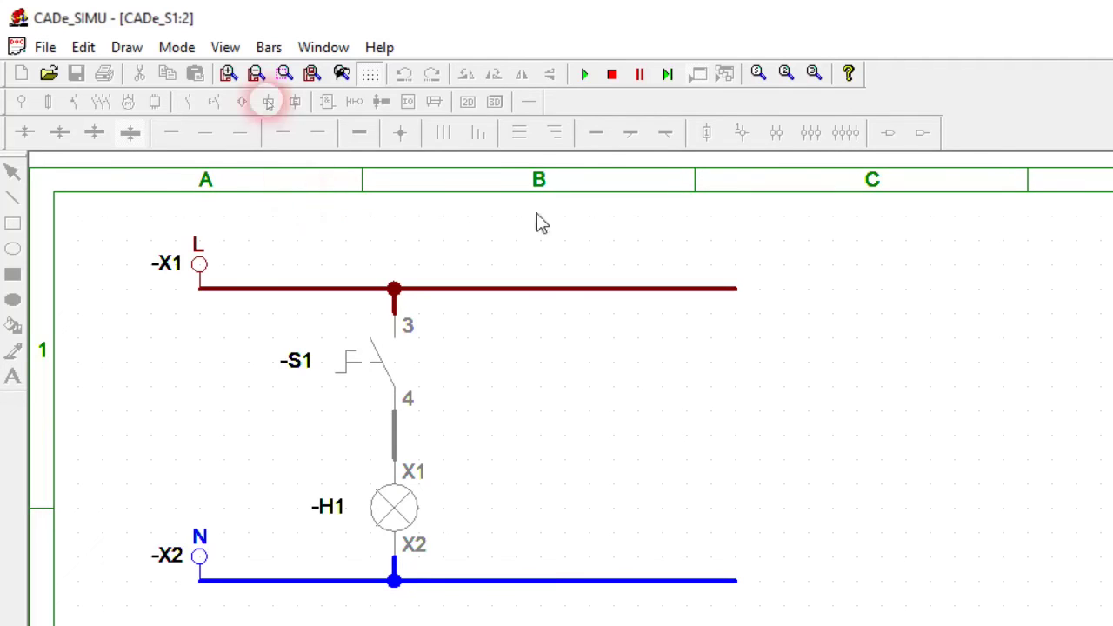
{"action": "left_click", "coordinate": [612, 75]}
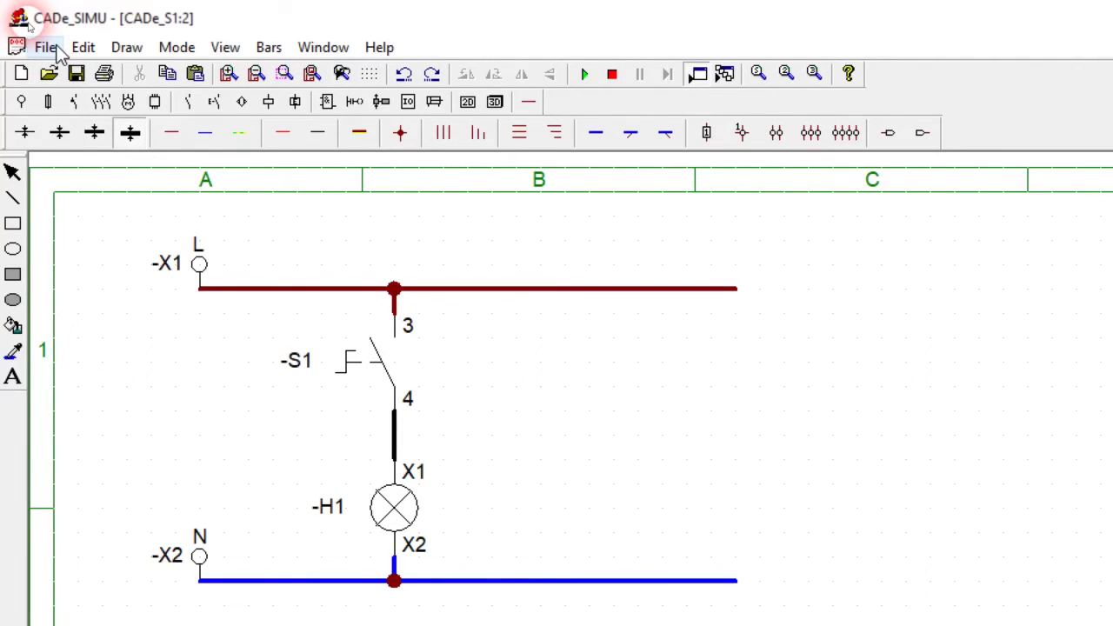
- Enable Display symbolic connection and Display number of cable in the program settings and save them
{"action": "left_click", "coordinate": [54, 49]}
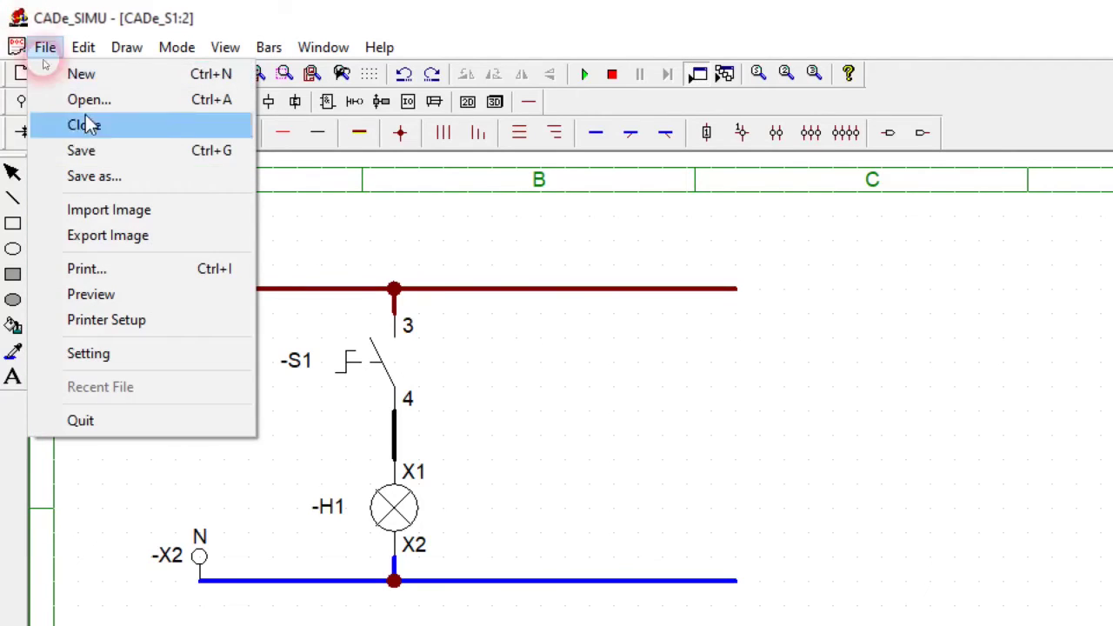
{"action": "left_click", "coordinate": [132, 355]}
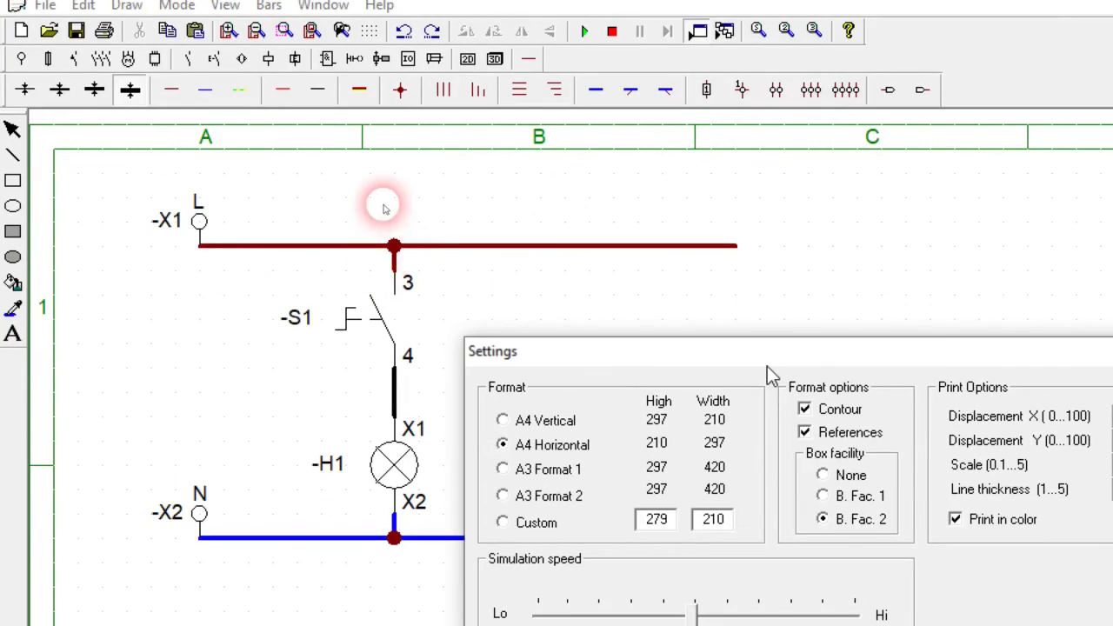
{"action": "left_click_drag", "start_coordinate": [767, 398], "coordinate": [473, 101]}
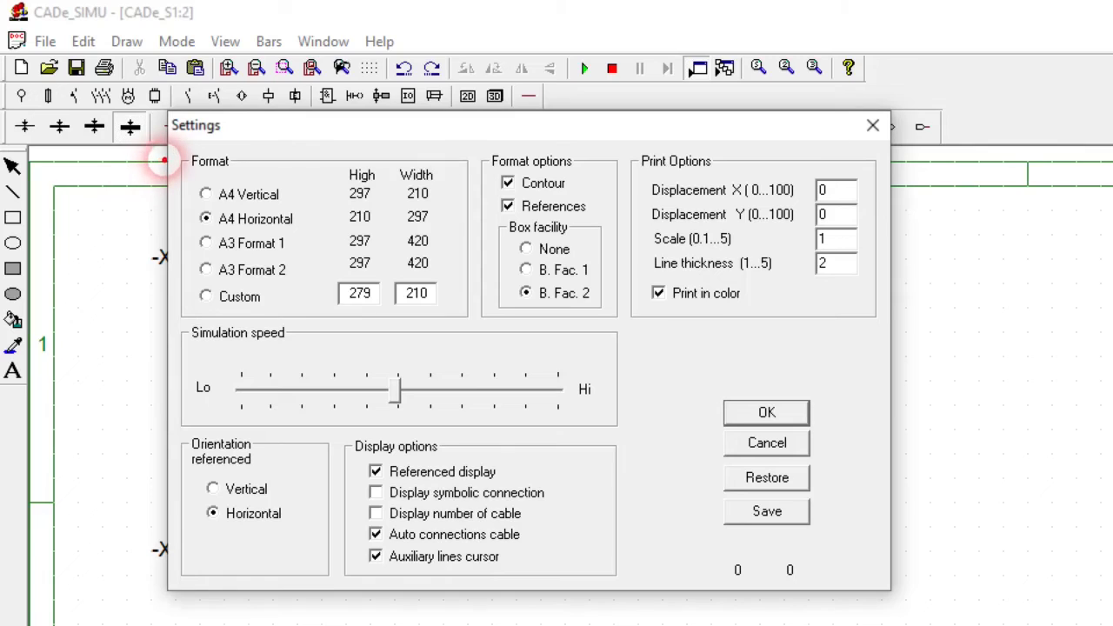
{"action": "mouse_move", "coordinate": [171, 156]}
{"action": "left_mouse_down"}
{"action": "mouse_move", "coordinate": [203, 186]}
{"action": "mouse_move", "coordinate": [390, 243]}
{"action": "mouse_move", "coordinate": [453, 319]}
{"action": "mouse_move", "coordinate": [477, 324]}
{"action": "left_mouse_up"}
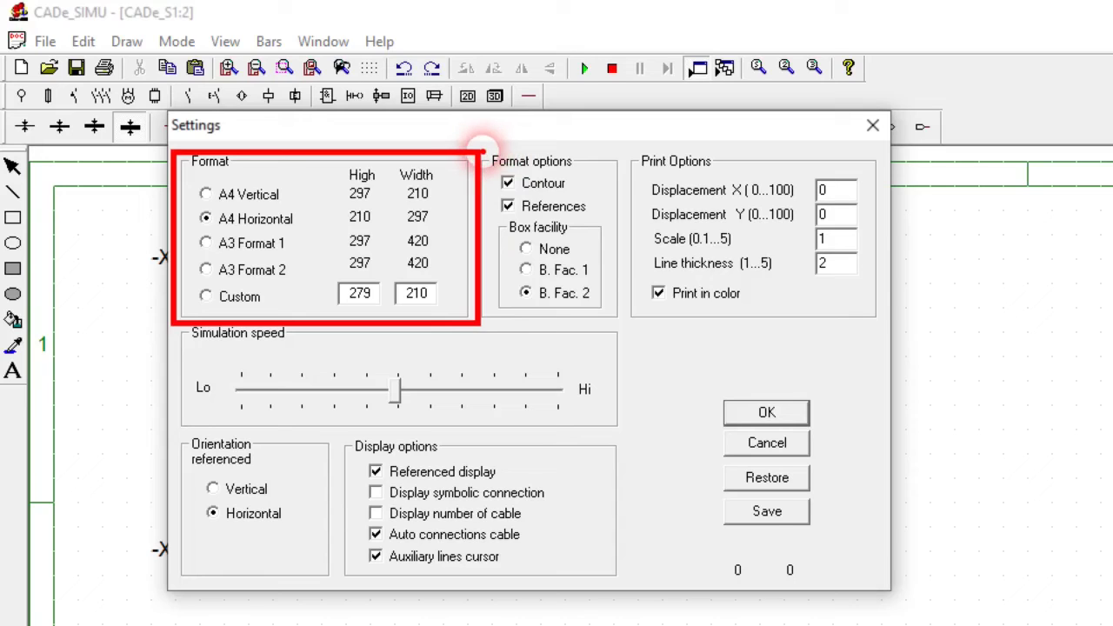
{"action": "mouse_move", "coordinate": [480, 146]}
{"action": "left_mouse_down"}
{"action": "mouse_move", "coordinate": [597, 218]}
{"action": "mouse_move", "coordinate": [589, 258]}
{"action": "mouse_move", "coordinate": [621, 322]}
{"action": "left_mouse_up"}
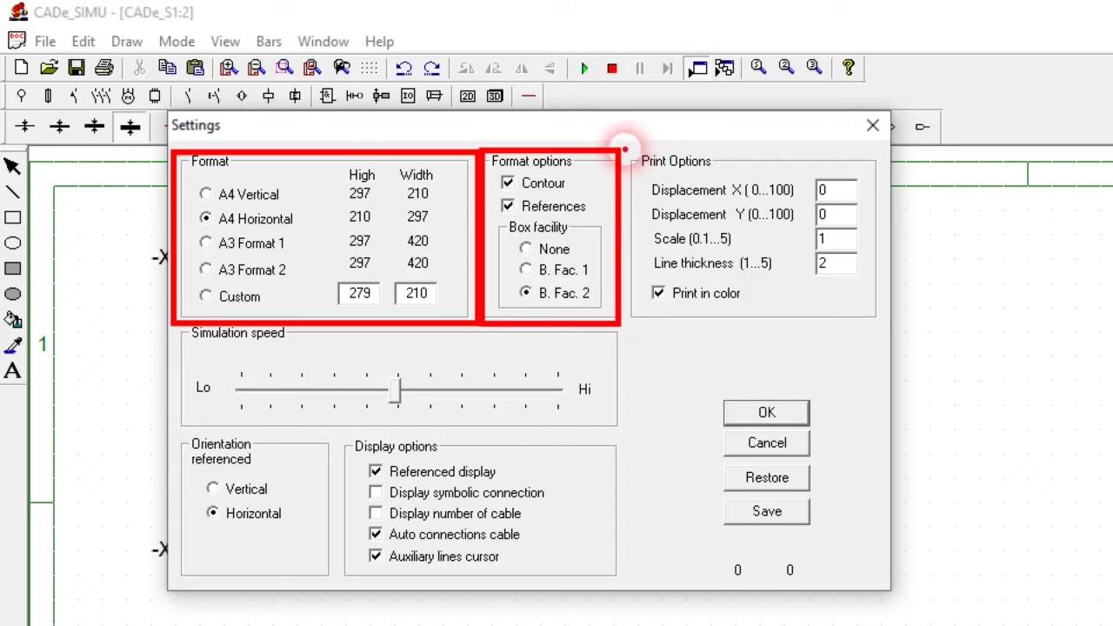
{"action": "mouse_move", "coordinate": [625, 150]}
{"action": "left_mouse_down"}
{"action": "mouse_move", "coordinate": [881, 385]}
{"action": "mouse_move", "coordinate": [883, 325]}
{"action": "left_mouse_up"}
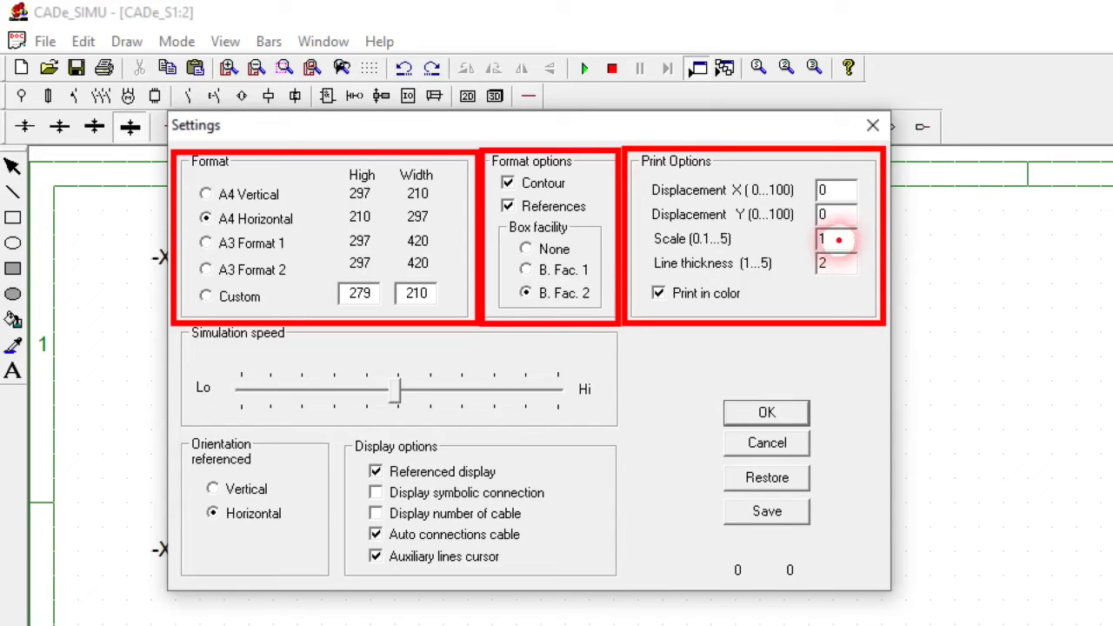
{"action": "mouse_move", "coordinate": [839, 239]}
{"action": "left_mouse_down"}
{"action": "mouse_move", "coordinate": [860, 219]}
{"action": "mouse_move", "coordinate": [956, 211]}
{"action": "left_mouse_up"}
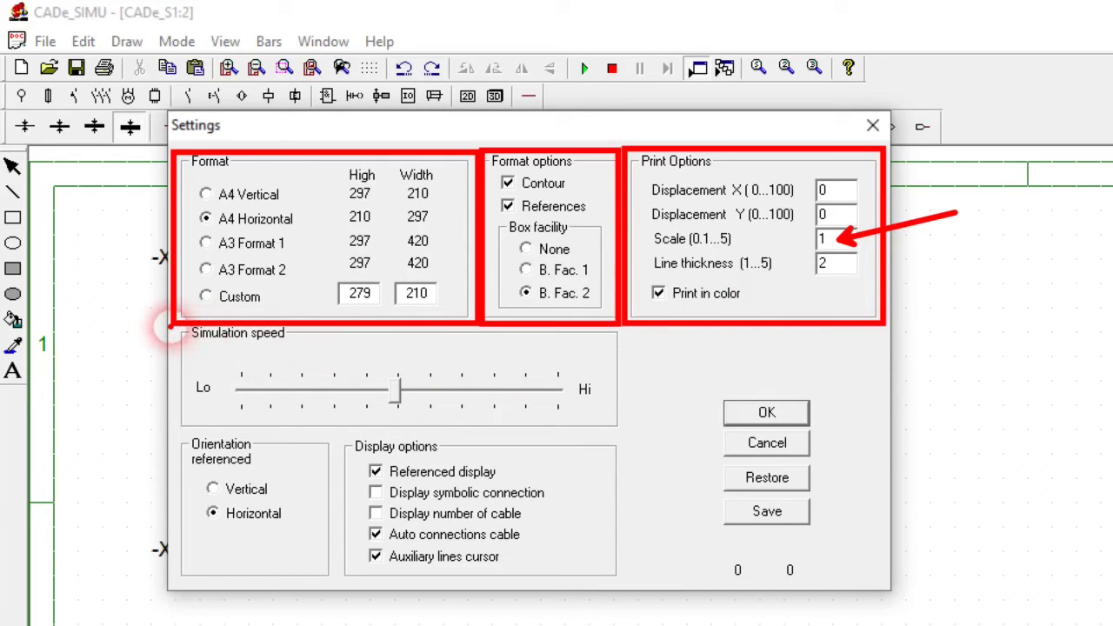
{"action": "mouse_move", "coordinate": [170, 326]}
{"action": "left_mouse_down"}
{"action": "mouse_move", "coordinate": [249, 365]}
{"action": "mouse_move", "coordinate": [586, 405]}
{"action": "mouse_move", "coordinate": [625, 426]}
{"action": "left_mouse_up"}
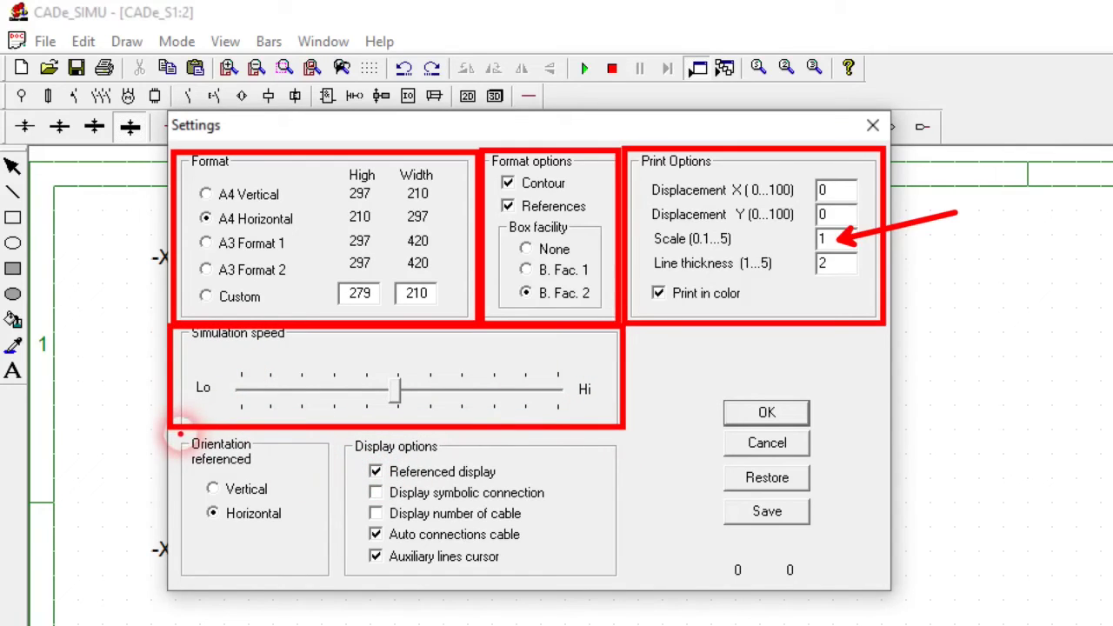
{"action": "mouse_move", "coordinate": [179, 431]}
{"action": "left_mouse_down"}
{"action": "mouse_move", "coordinate": [367, 608]}
{"action": "mouse_move", "coordinate": [337, 581]}
{"action": "left_mouse_up"}
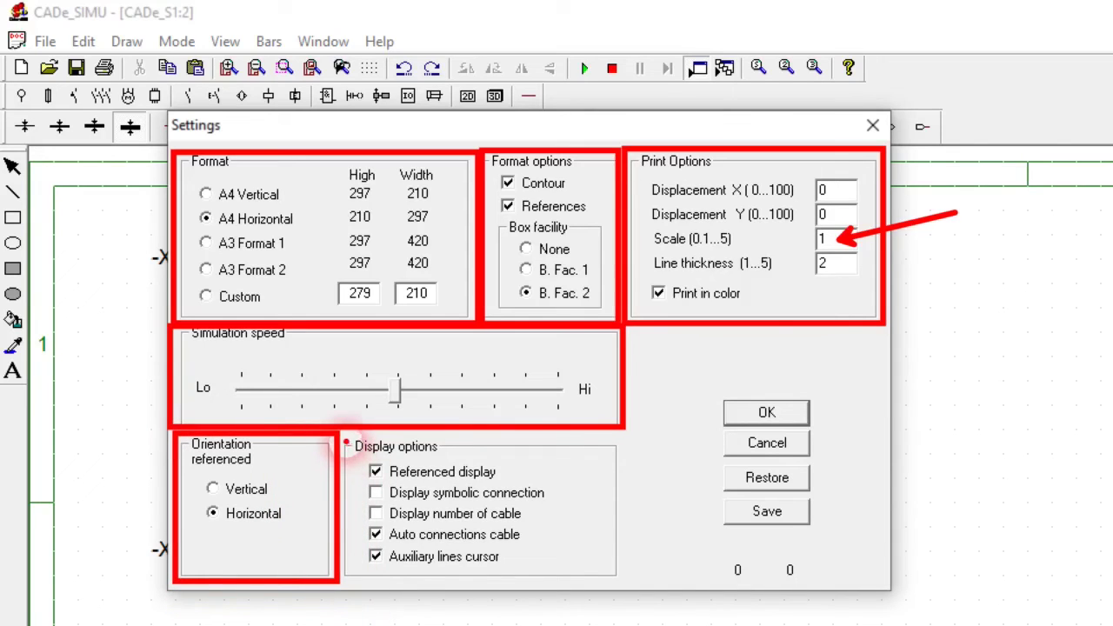
{"action": "mouse_move", "coordinate": [343, 435]}
{"action": "left_mouse_down"}
{"action": "mouse_move", "coordinate": [591, 600]}
{"action": "mouse_move", "coordinate": [616, 609]}
{"action": "mouse_move", "coordinate": [642, 596]}
{"action": "mouse_move", "coordinate": [626, 579]}
{"action": "left_mouse_up"}
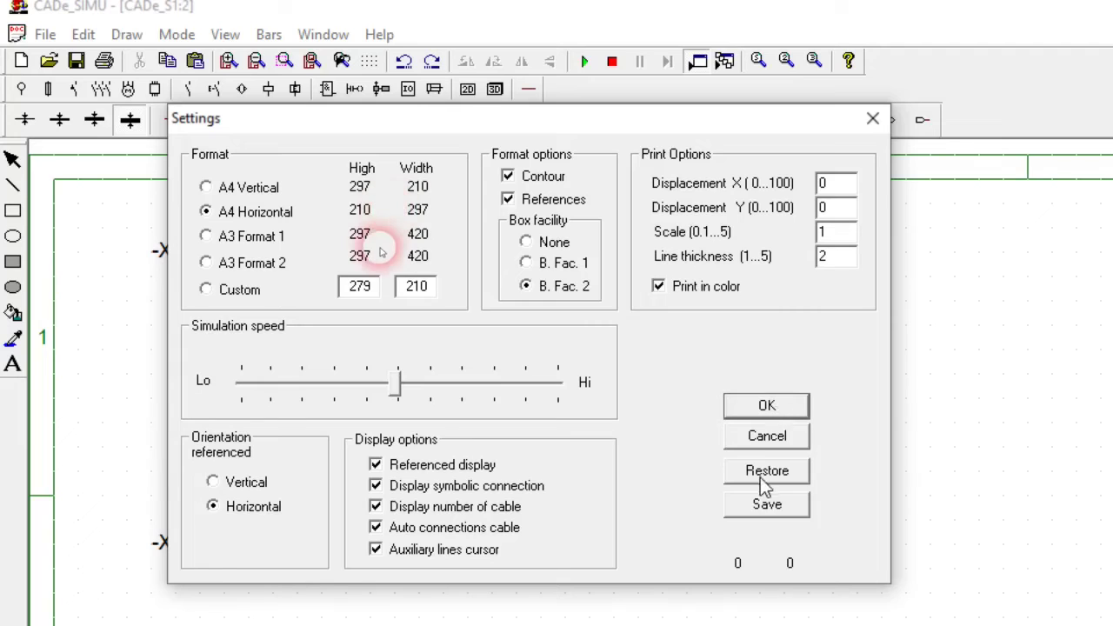
{"action": "left_click", "coordinate": [764, 507]}
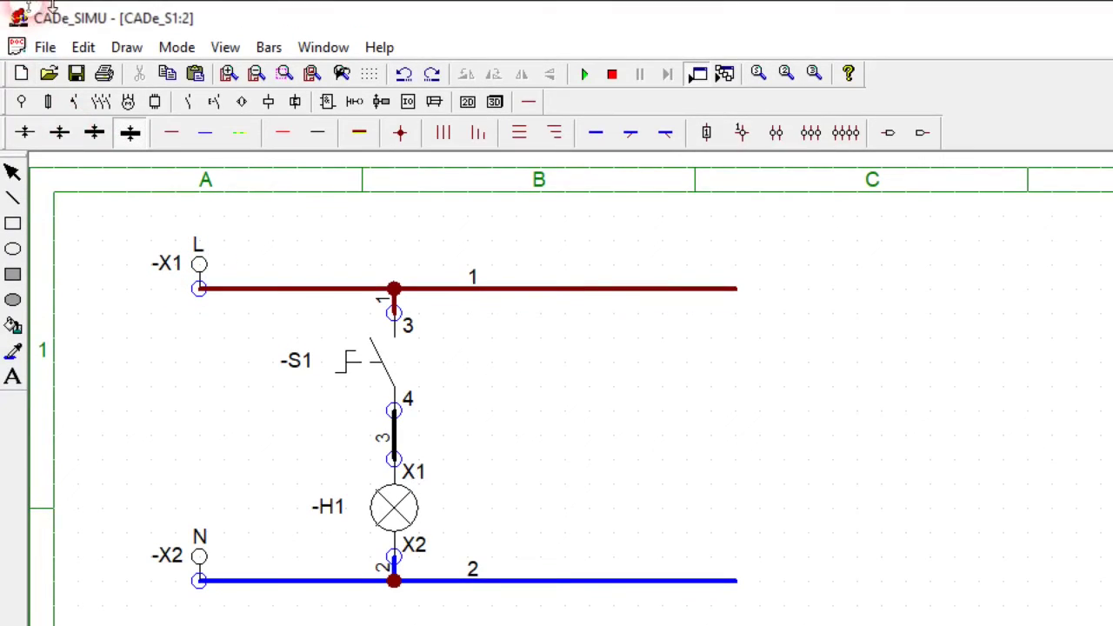
- Place one normally open pushbutton contact with terminals 13 and 14 beside switch -S1, below the L line
{"action": "left_click", "coordinate": [216, 105]}
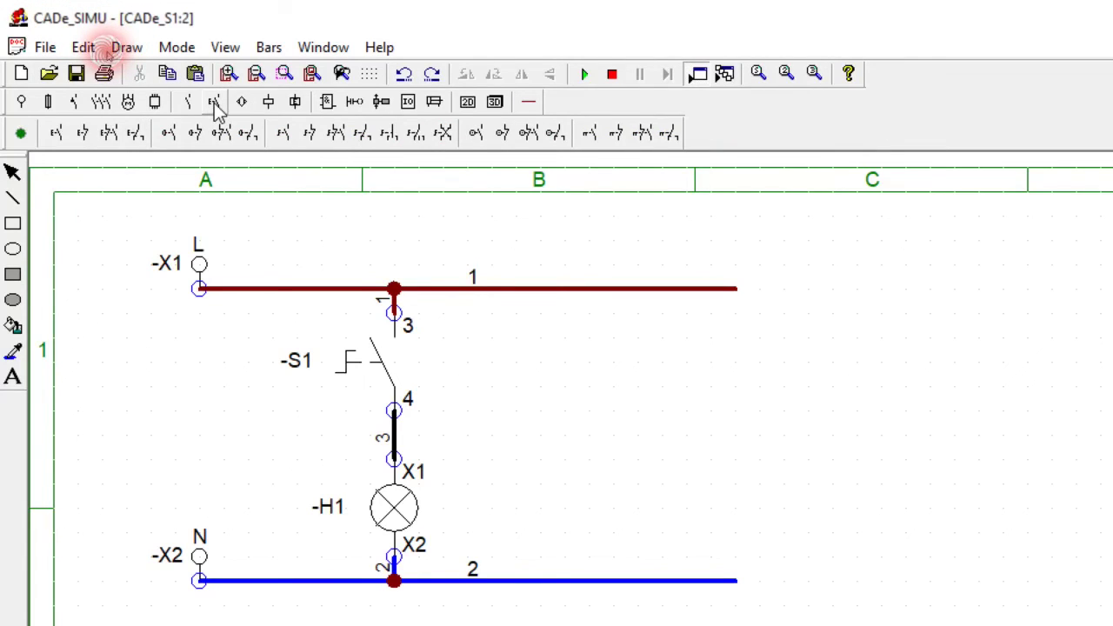
{"action": "left_click", "coordinate": [55, 132]}
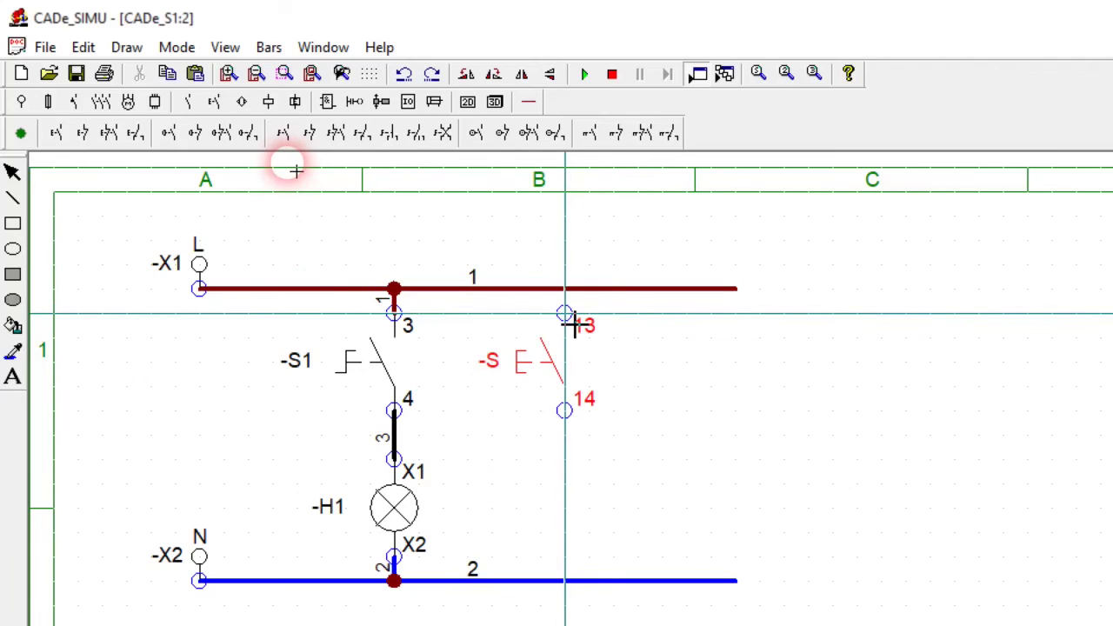
{"action": "left_click", "coordinate": [575, 326]}
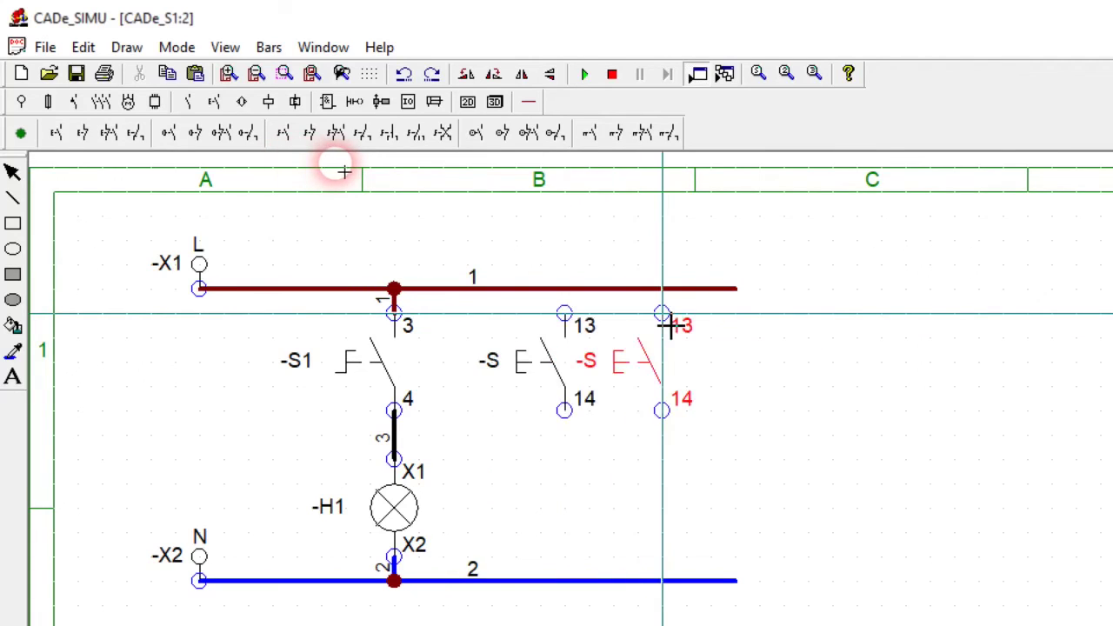
{"action": "right_click", "coordinate": [670, 329]}
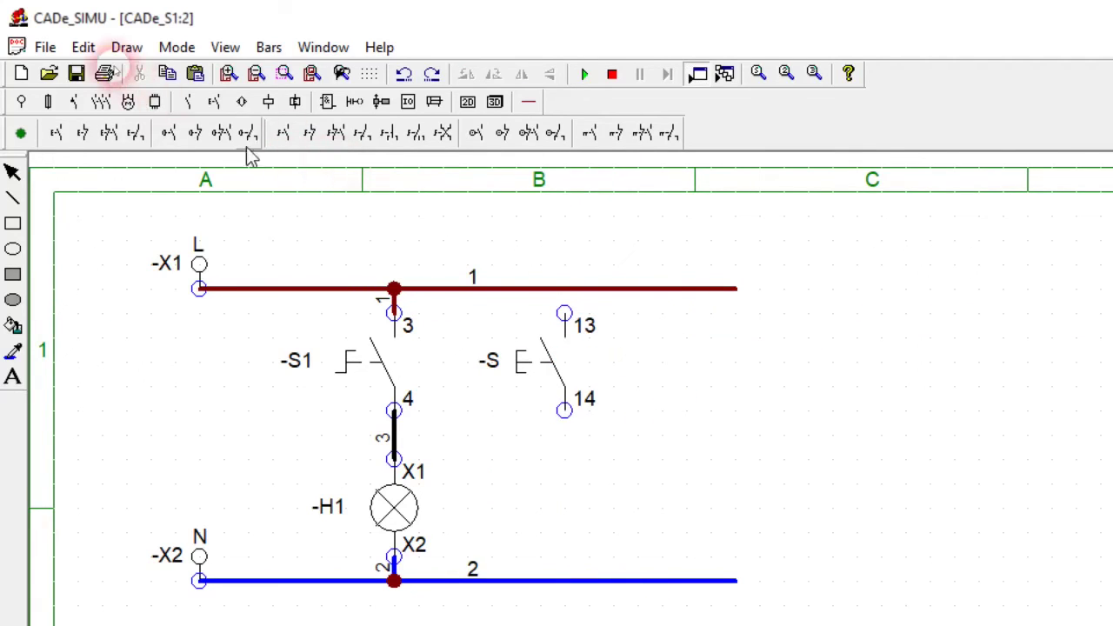
- Place a pilot signal lamp directly below the new pushbutton, level with lamp -H1
{"action": "left_click", "coordinate": [295, 101]}
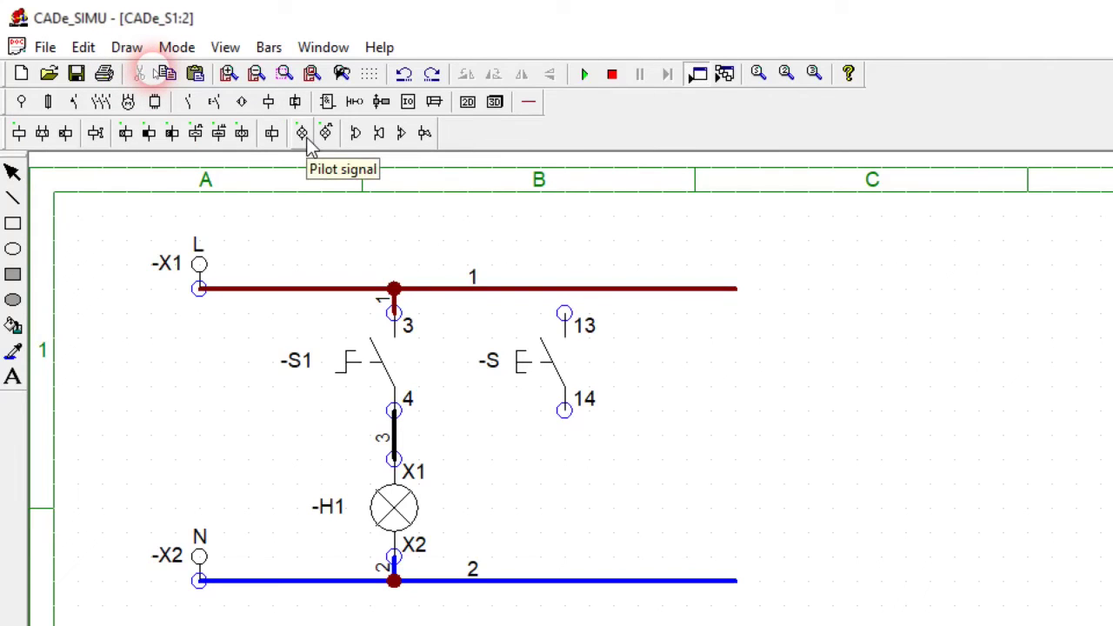
{"action": "left_click", "coordinate": [303, 135]}
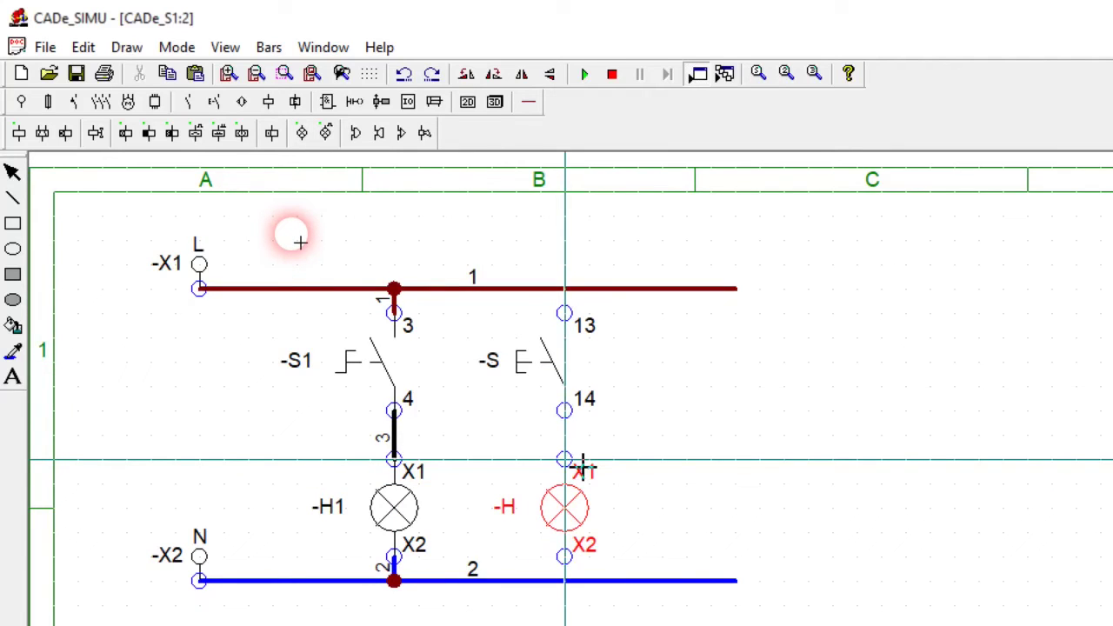
{"action": "left_click", "coordinate": [582, 467]}
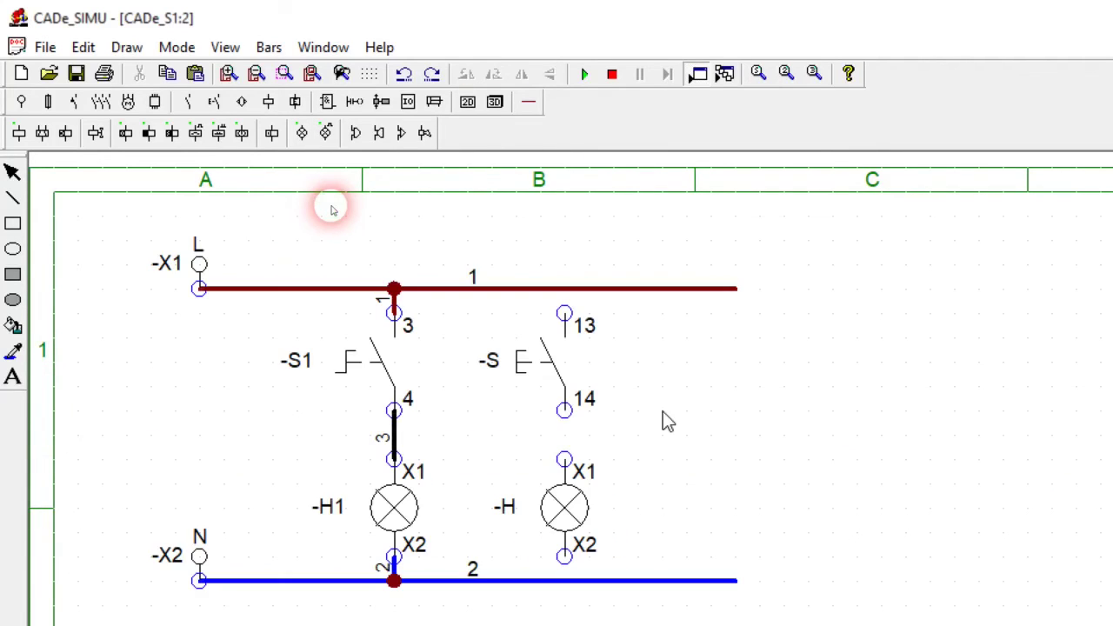
- Rename the new pushbutton contact to -S2
{"action": "double_click", "coordinate": [557, 373]}
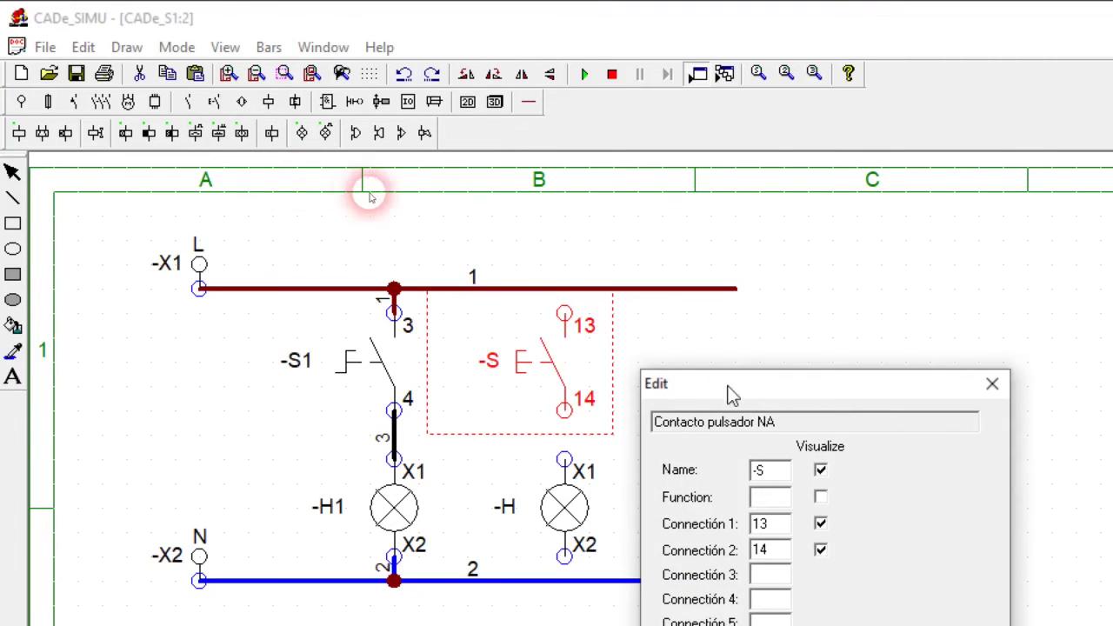
{"action": "left_click_drag", "start_coordinate": [727, 389], "coordinate": [791, 146]}
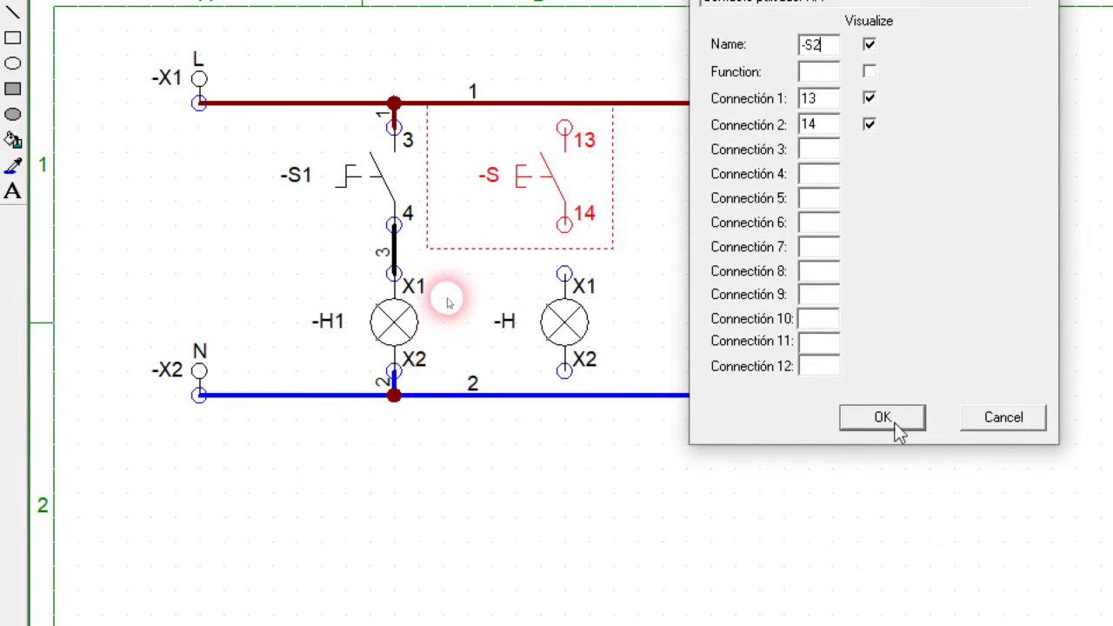
{"action": "left_click", "coordinate": [895, 418]}
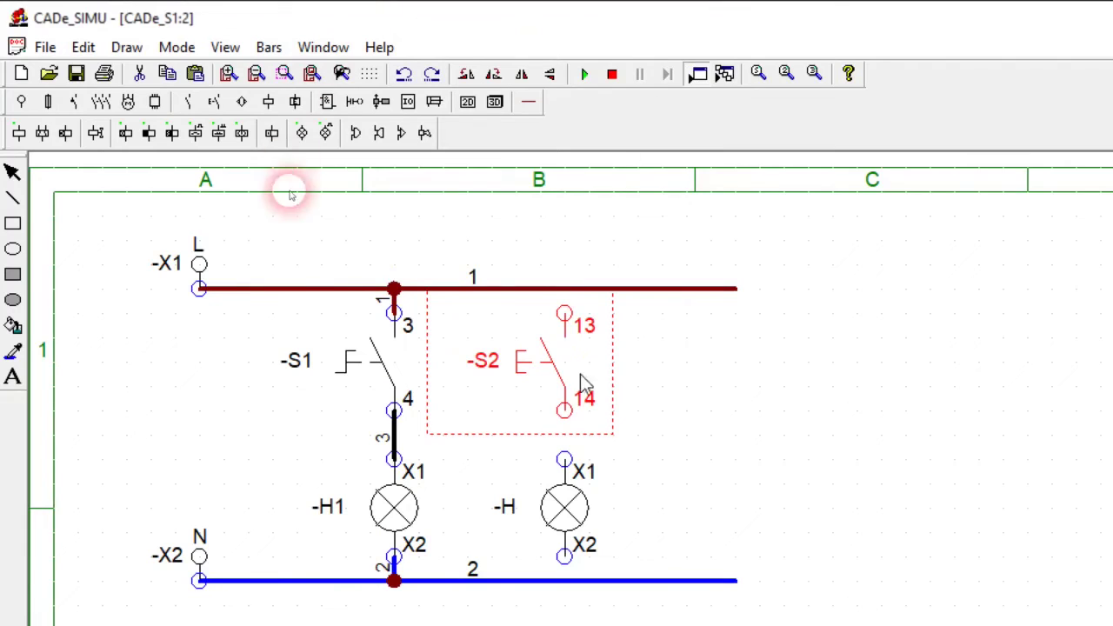
- Rename the new signal lamp below pushbutton -S2 to -H2
{"action": "double_click", "coordinate": [572, 521]}
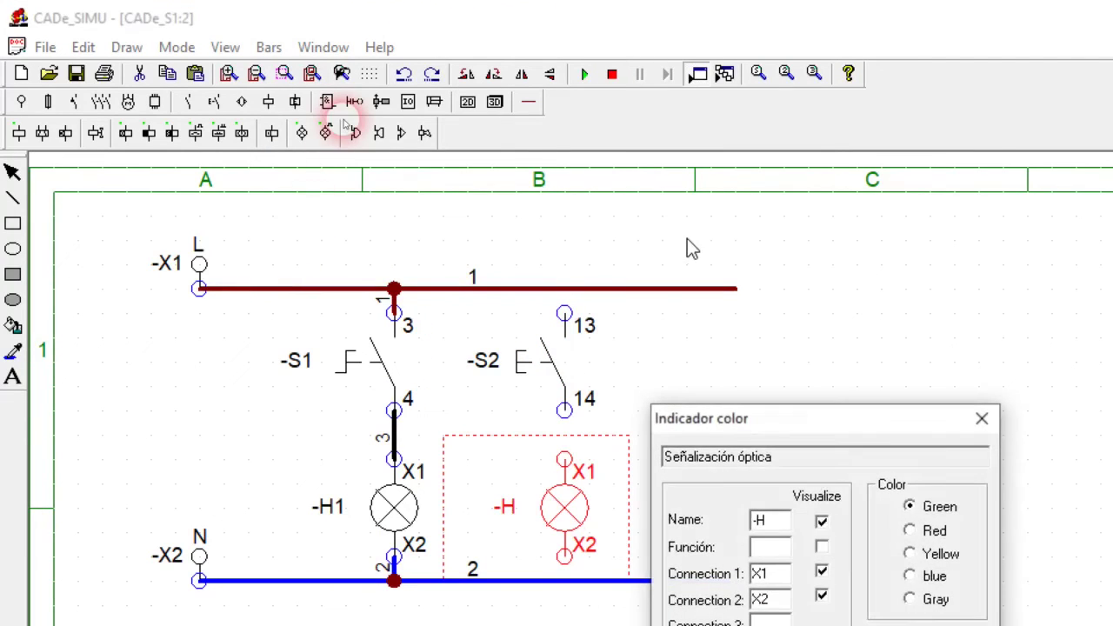
{"action": "left_click_drag", "start_coordinate": [818, 424], "coordinate": [836, 170]}
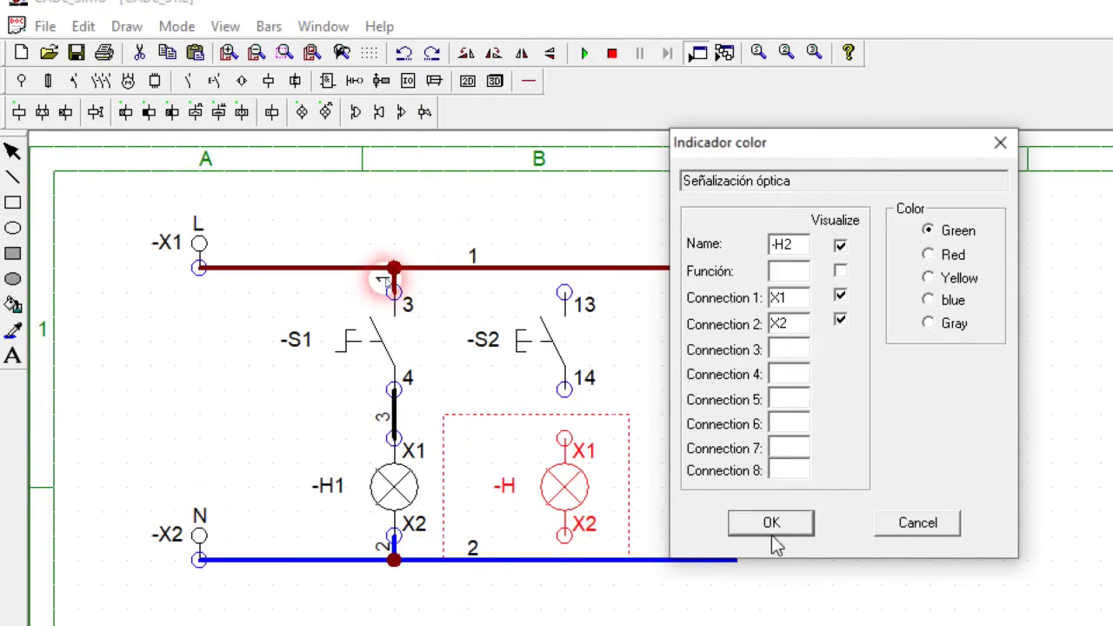
{"action": "left_click", "coordinate": [771, 526]}
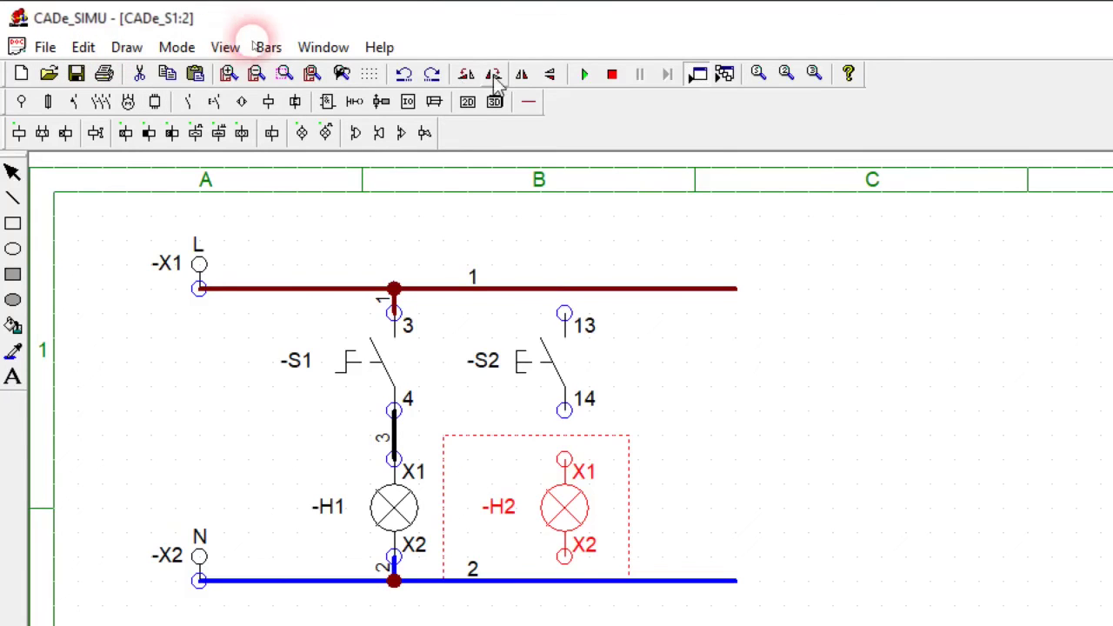
- Connect terminal 13 of pushbutton -S2 to the L line with a phase-colored wire
{"action": "left_click", "coordinate": [538, 102]}
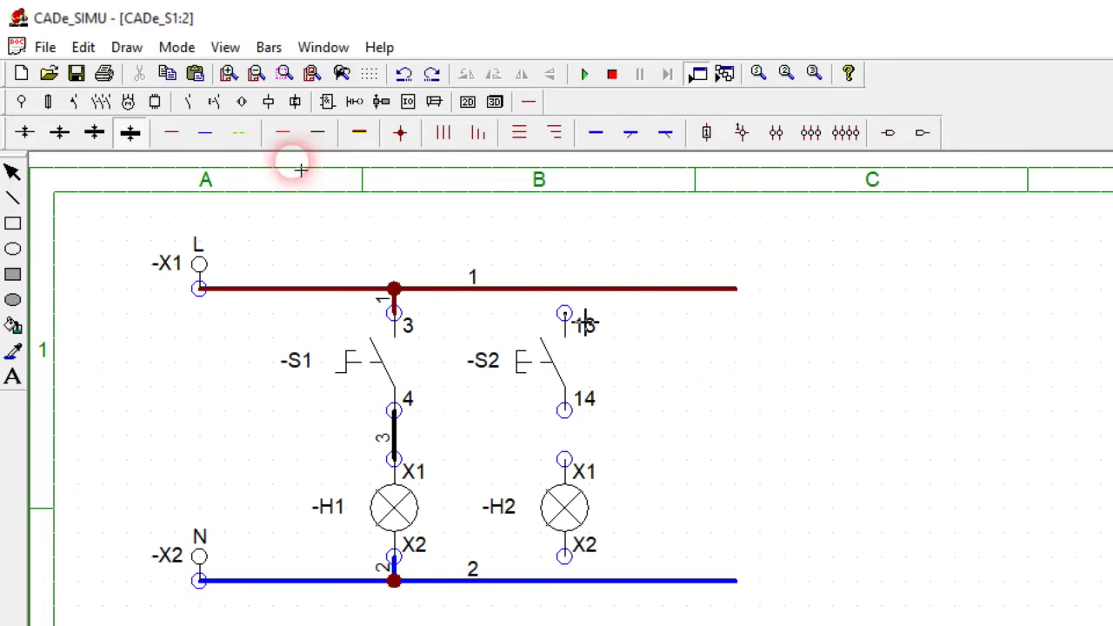
{"action": "left_click", "coordinate": [565, 313]}
{"action": "left_click", "coordinate": [565, 288]}
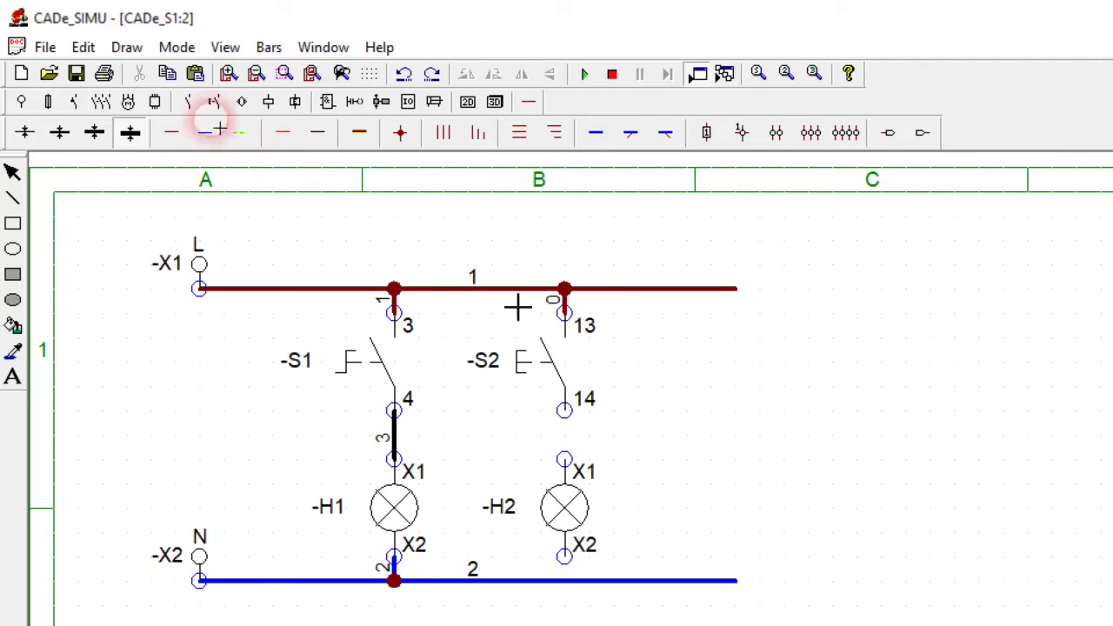
- Wire lamp -H2 from X2 to the neutral line in blue and toward terminal 14 of -S2 in black
{"action": "left_click", "coordinate": [128, 130]}
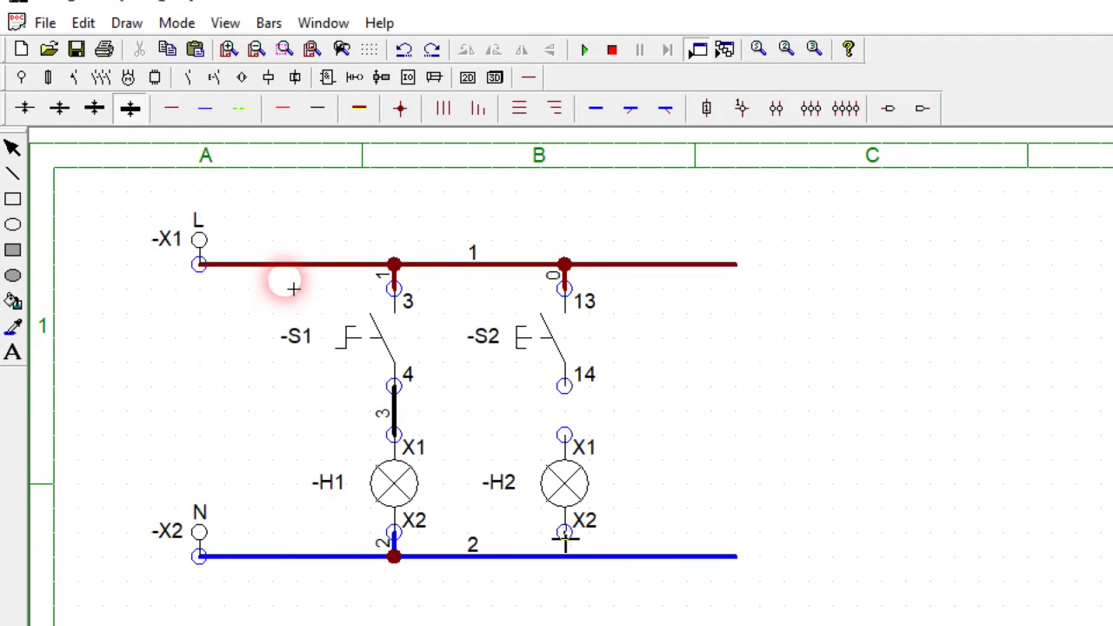
{"action": "left_click", "coordinate": [567, 534]}
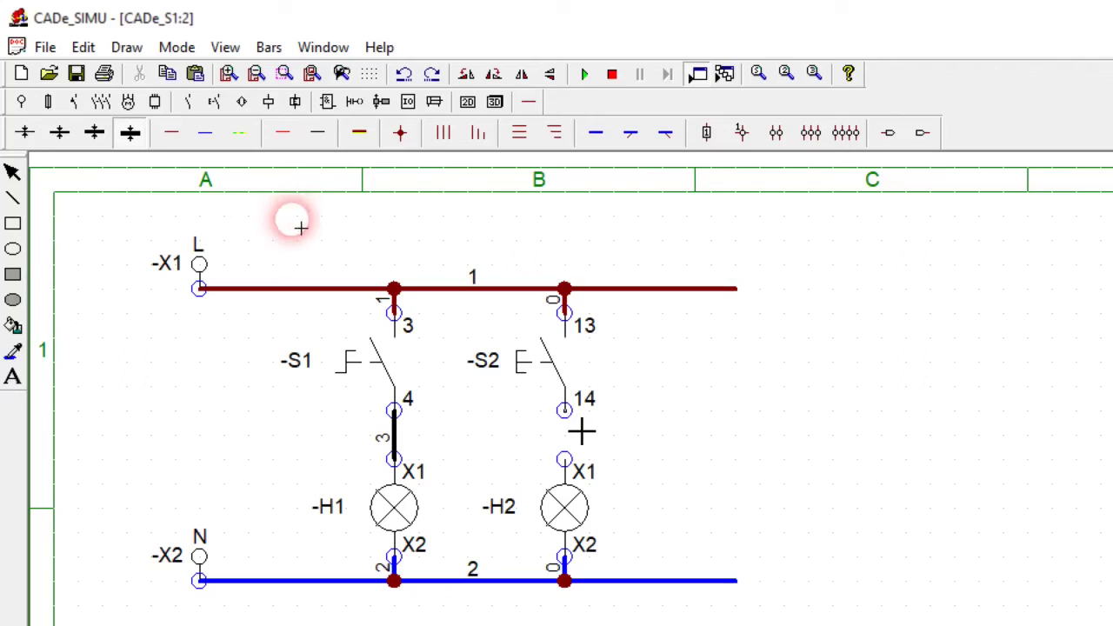
{"action": "left_click", "coordinate": [584, 465]}
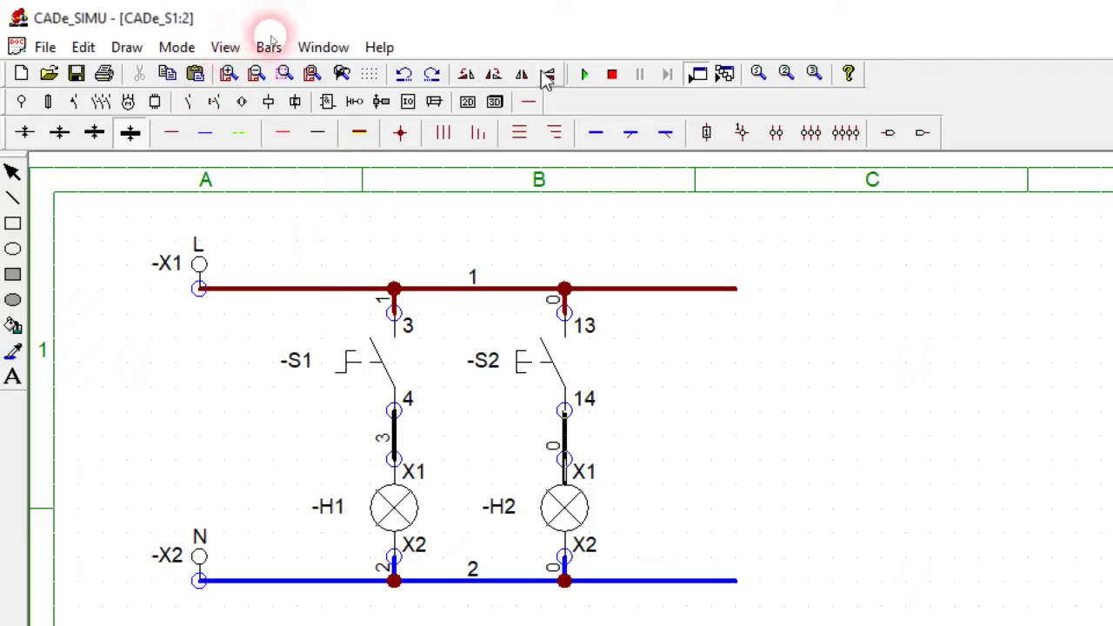
- Run the simulation, close switch -S1, and repeatedly actuate and release pushbutton -S2 to check lamps -H1 and -H2
{"action": "left_click", "coordinate": [584, 75]}
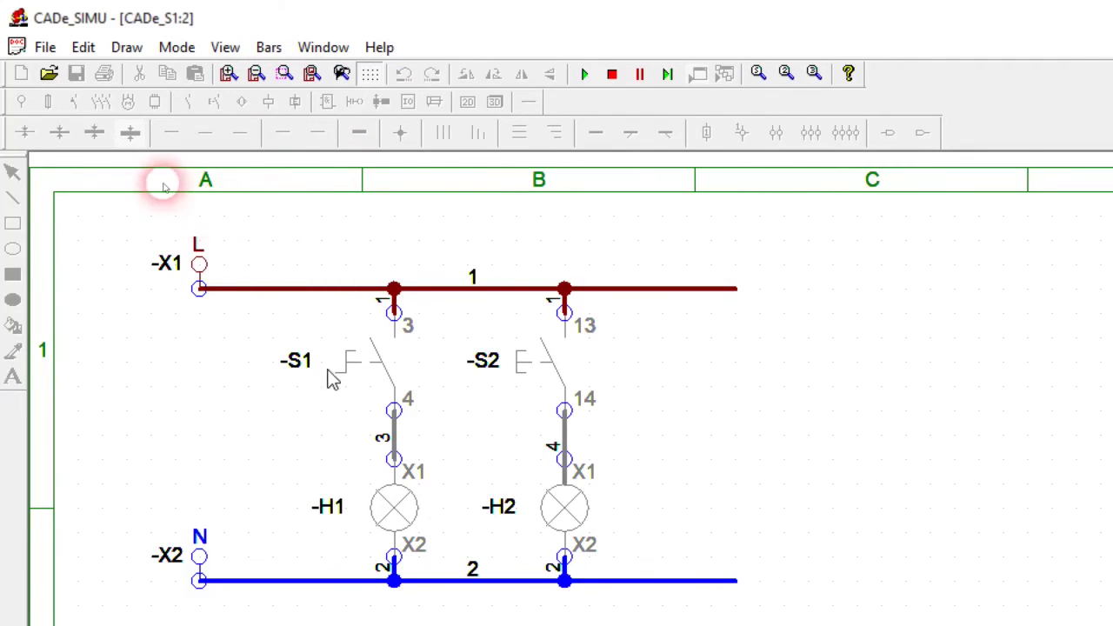
{"action": "left_click", "coordinate": [368, 368]}
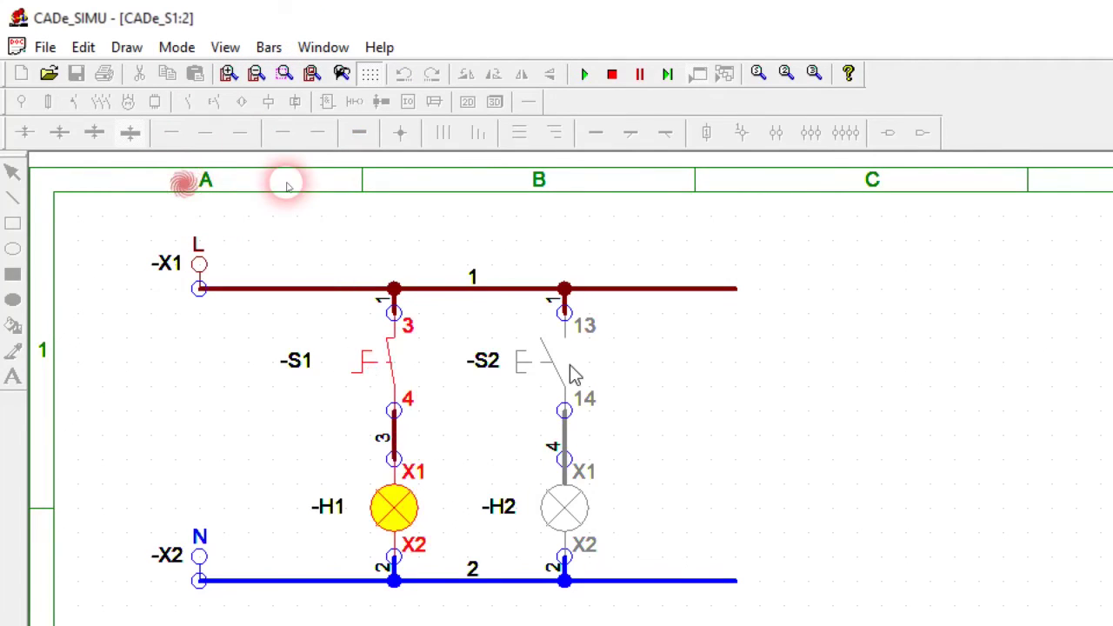
{"action": "left_click", "coordinate": [525, 364]}
{"action": "left_click", "coordinate": [525, 364]}
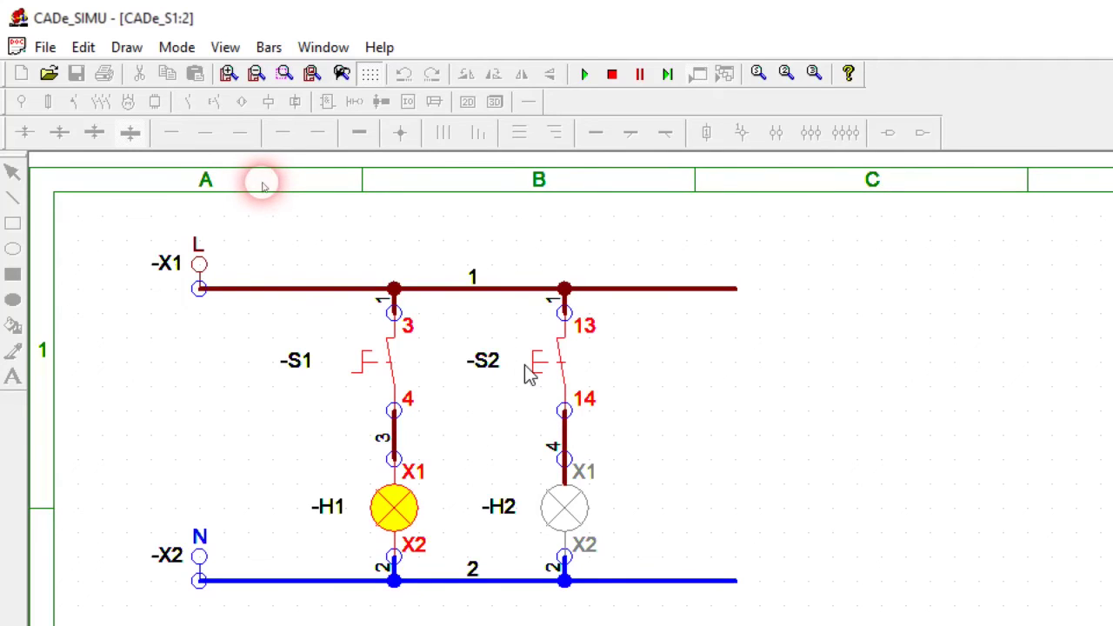
{"action": "left_click", "coordinate": [525, 366]}
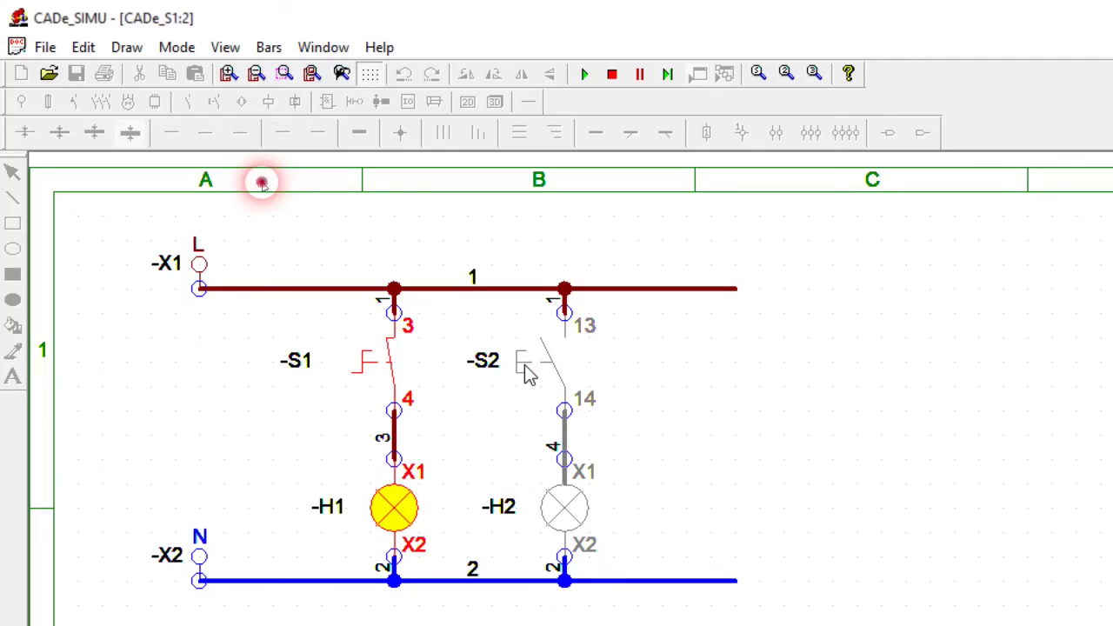
{"action": "left_click", "coordinate": [525, 367]}
{"action": "left_click", "coordinate": [525, 367]}
{"action": "left_click", "coordinate": [525, 367]}
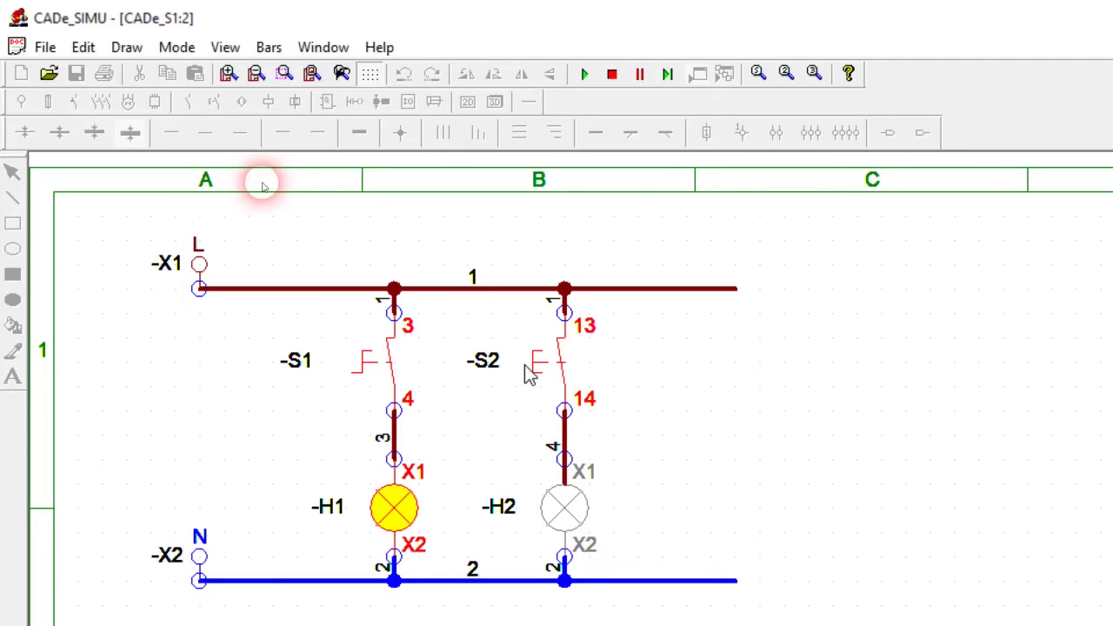
{"action": "left_click", "coordinate": [530, 373]}
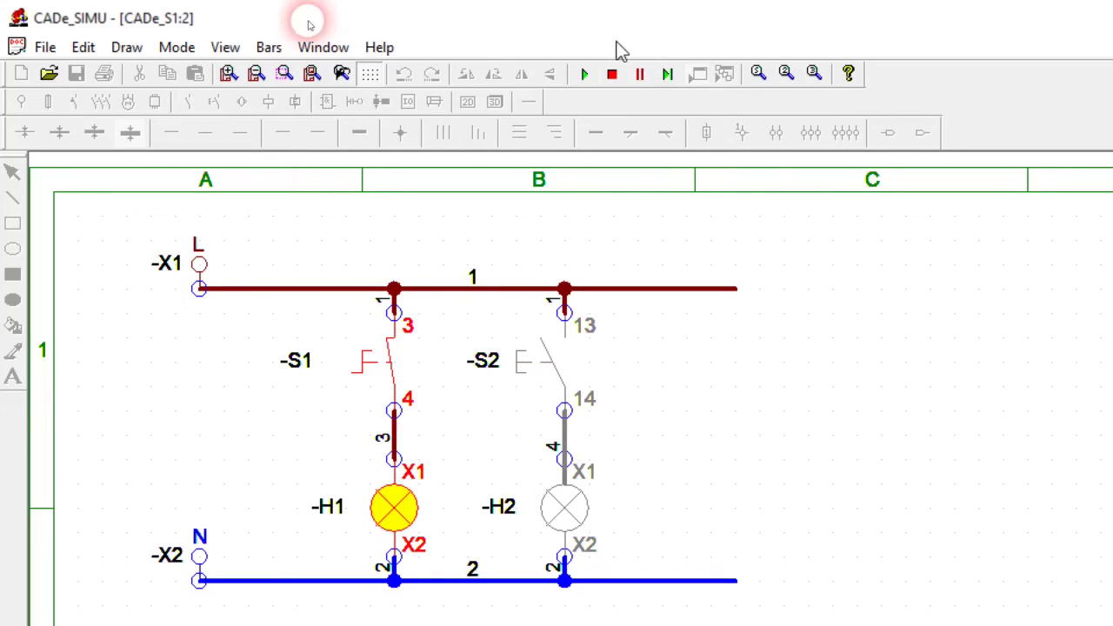
- Stop the simulation and replace the wire between terminal 14 of -S2 and X1 of -H2 with a new black wire
{"action": "left_click", "coordinate": [614, 77]}
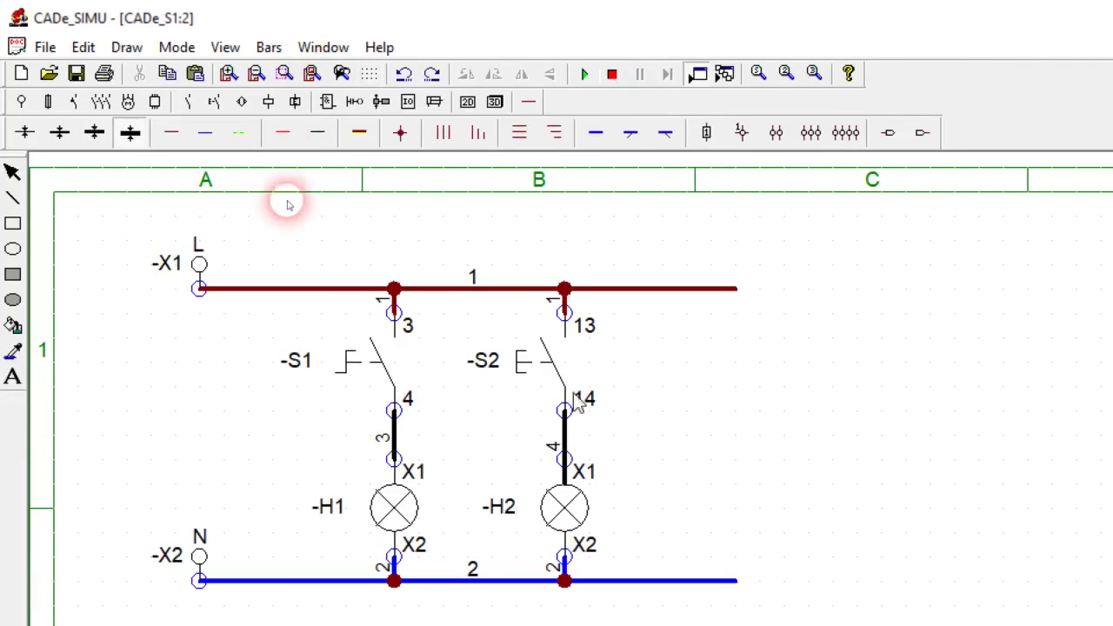
{"action": "left_click", "coordinate": [565, 445]}
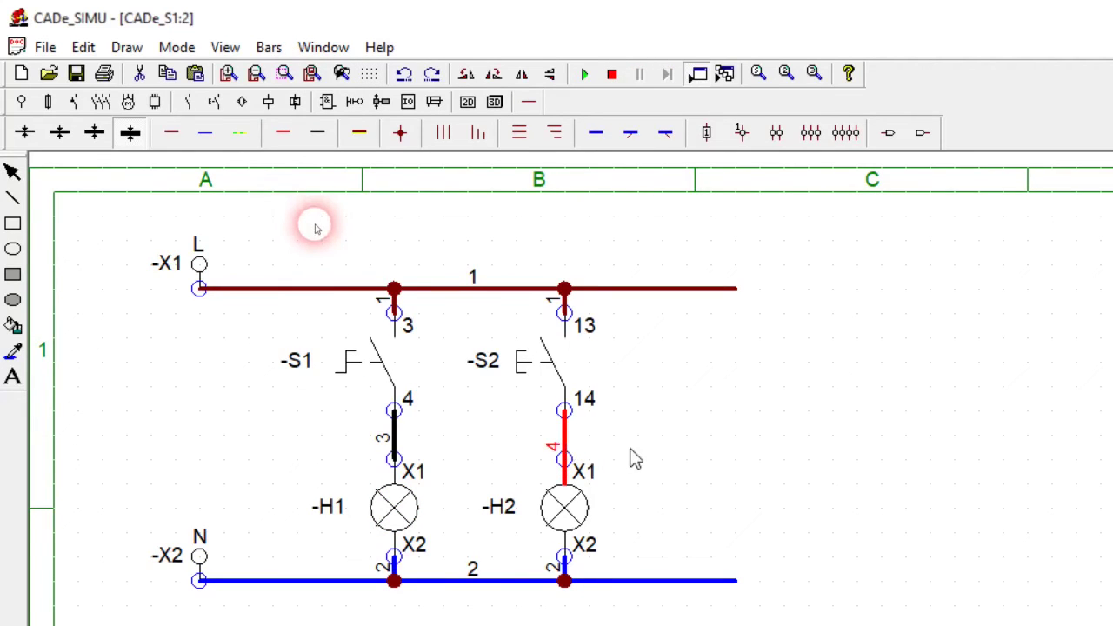
{"action": "key", "text": "Delete"}
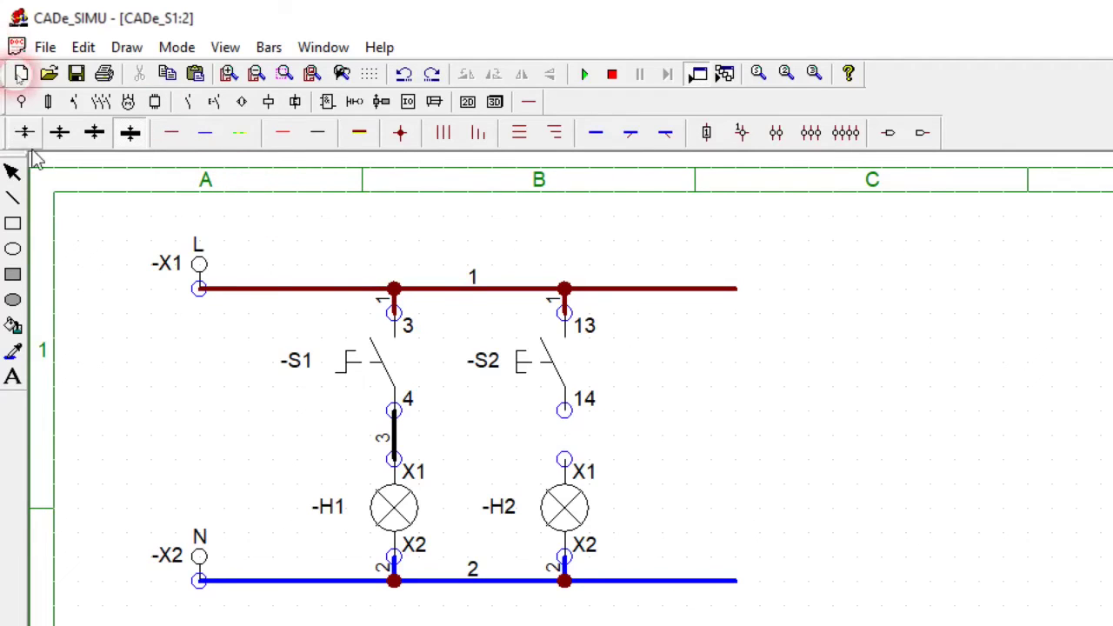
{"action": "left_click", "coordinate": [319, 137]}
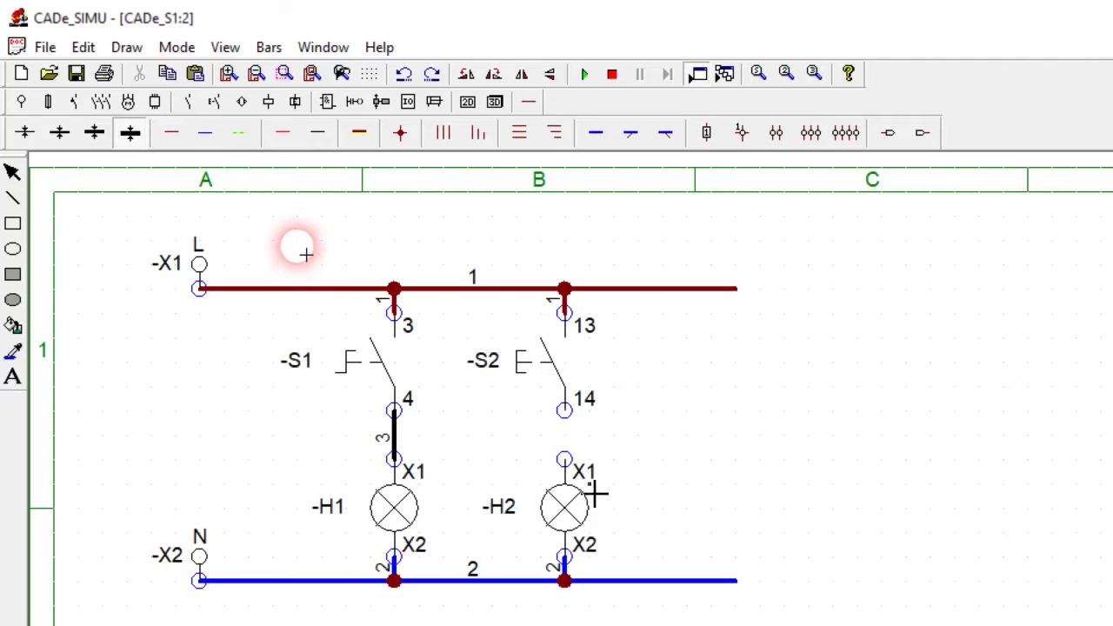
{"action": "left_click_drag", "start_coordinate": [568, 462], "coordinate": [570, 417]}
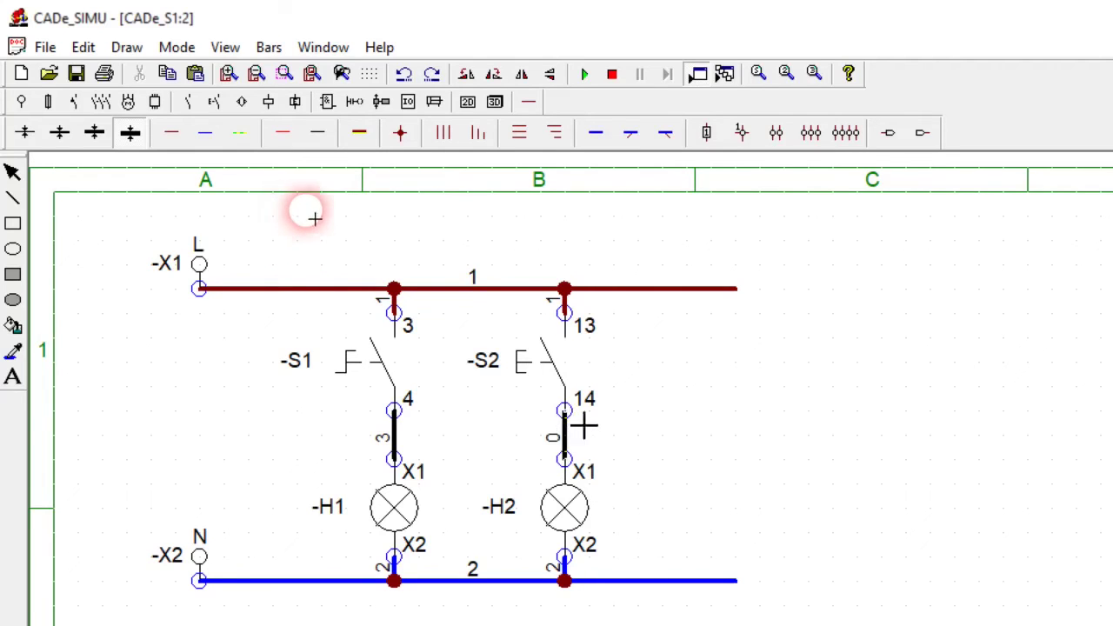
- Run the simulation, close switch -S1, and repeatedly actuate and release pushbutton -S2 to compare lamps -H1 and -H2
{"action": "left_click", "coordinate": [586, 75]}
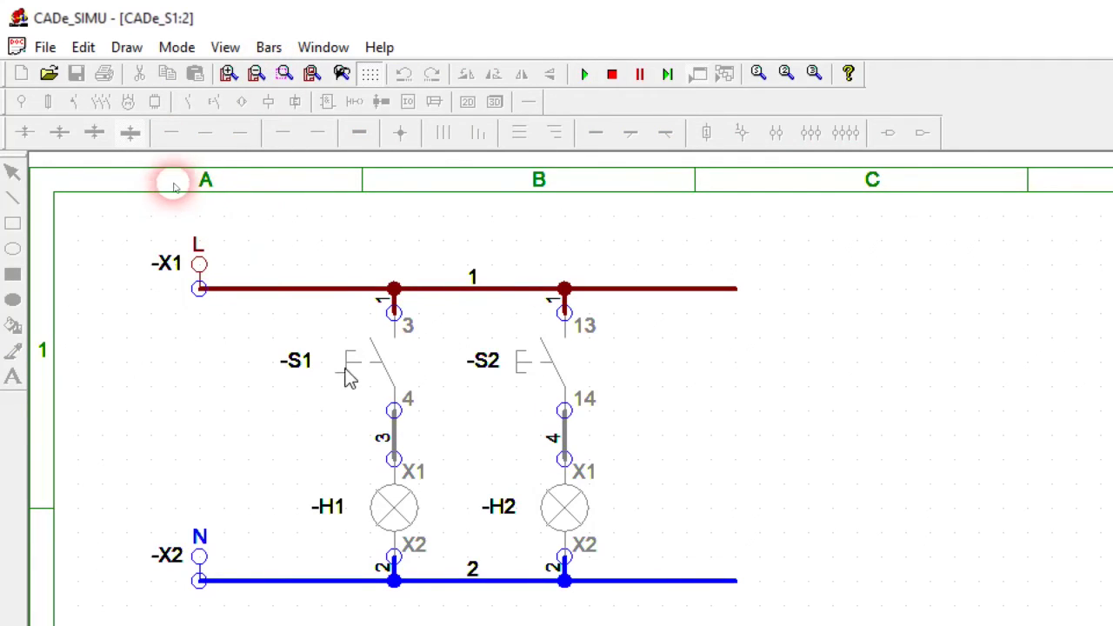
{"action": "left_click", "coordinate": [384, 372]}
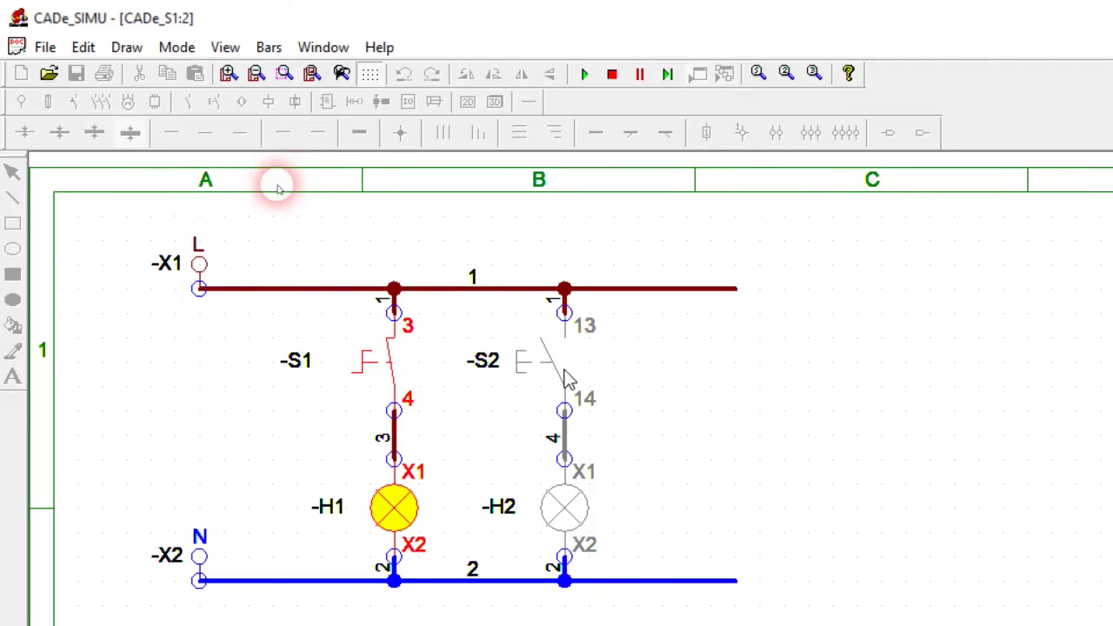
{"action": "left_click", "coordinate": [533, 363]}
{"action": "left_click", "coordinate": [537, 370]}
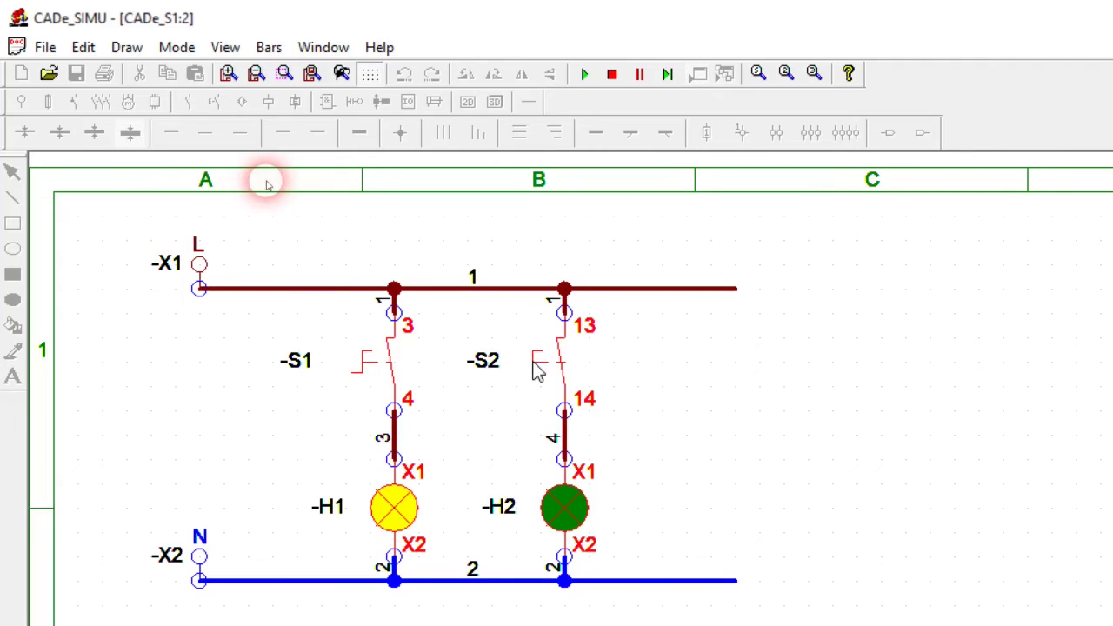
{"action": "left_click", "coordinate": [537, 370]}
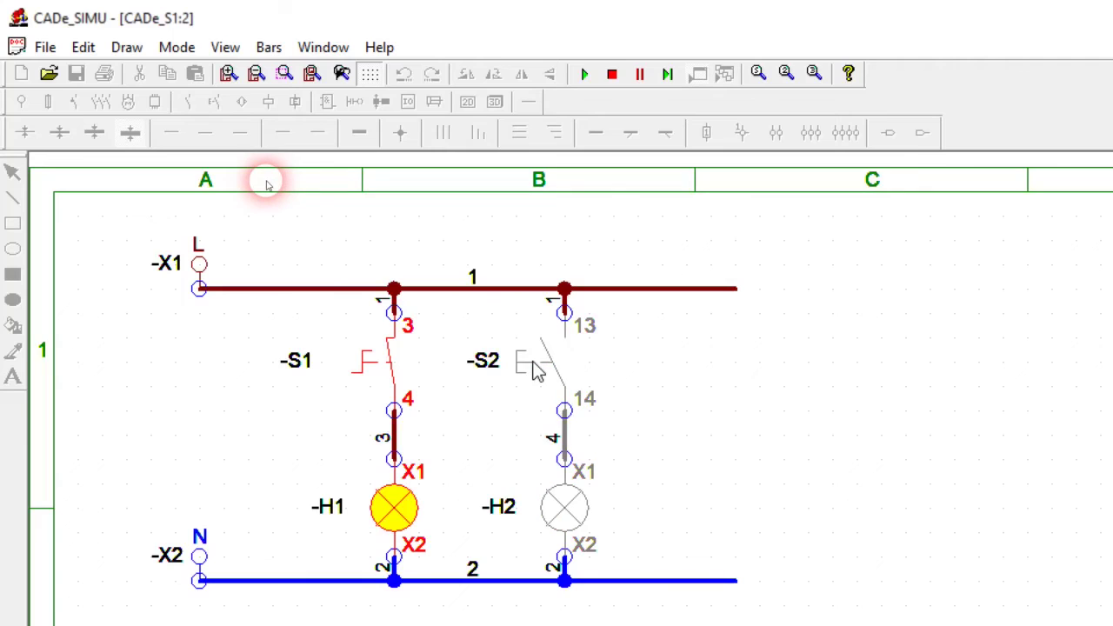
{"action": "left_click", "coordinate": [536, 370]}
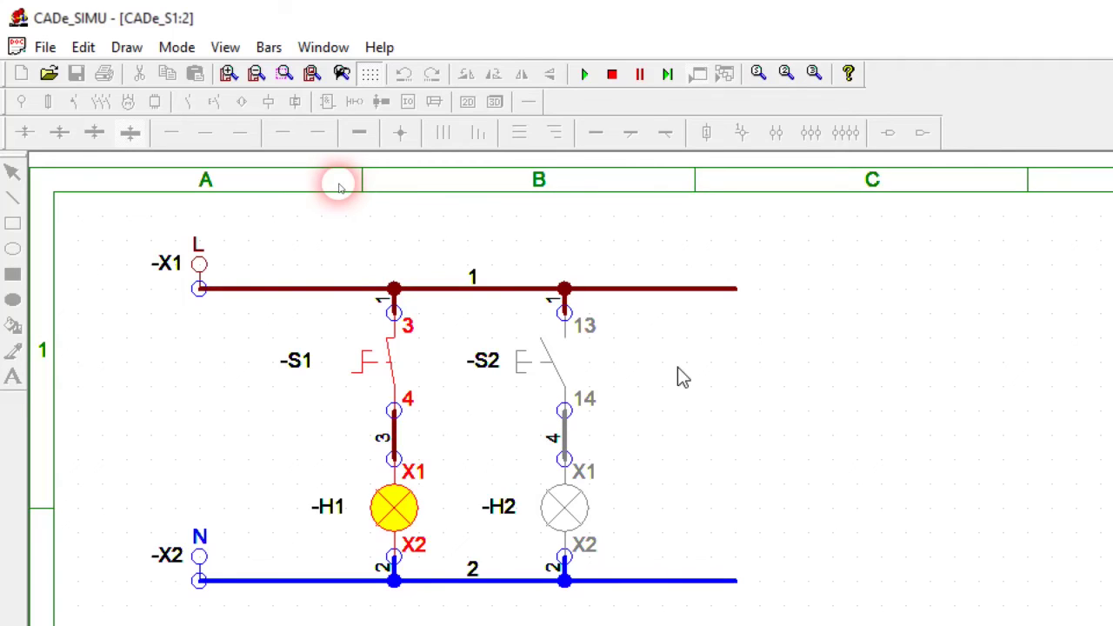
{"action": "left_click", "coordinate": [525, 360]}
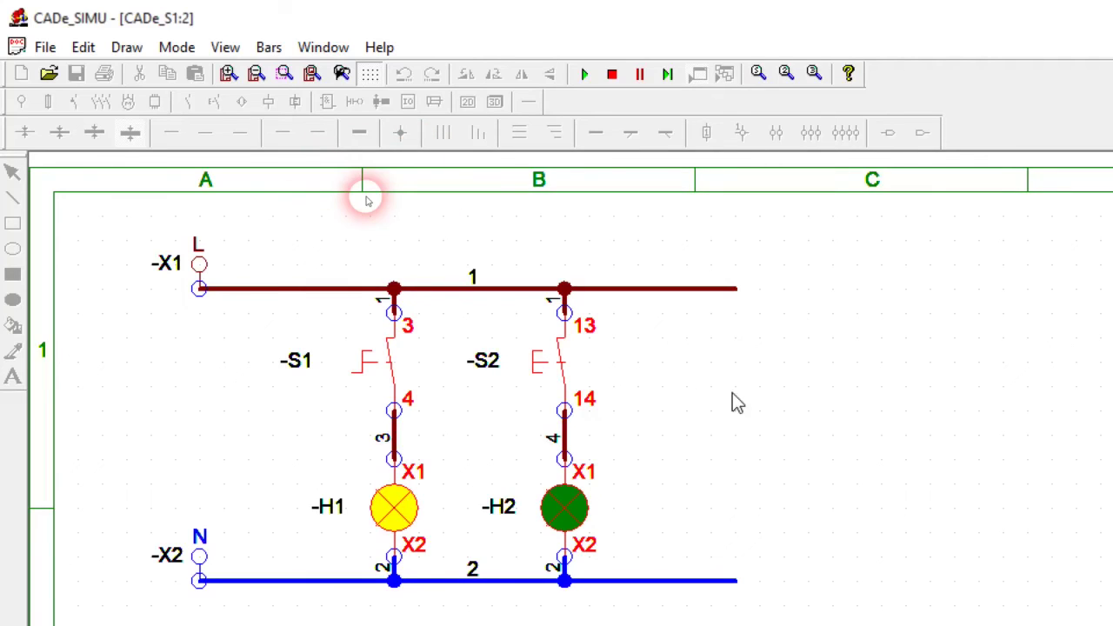
{"action": "left_click", "coordinate": [538, 367]}
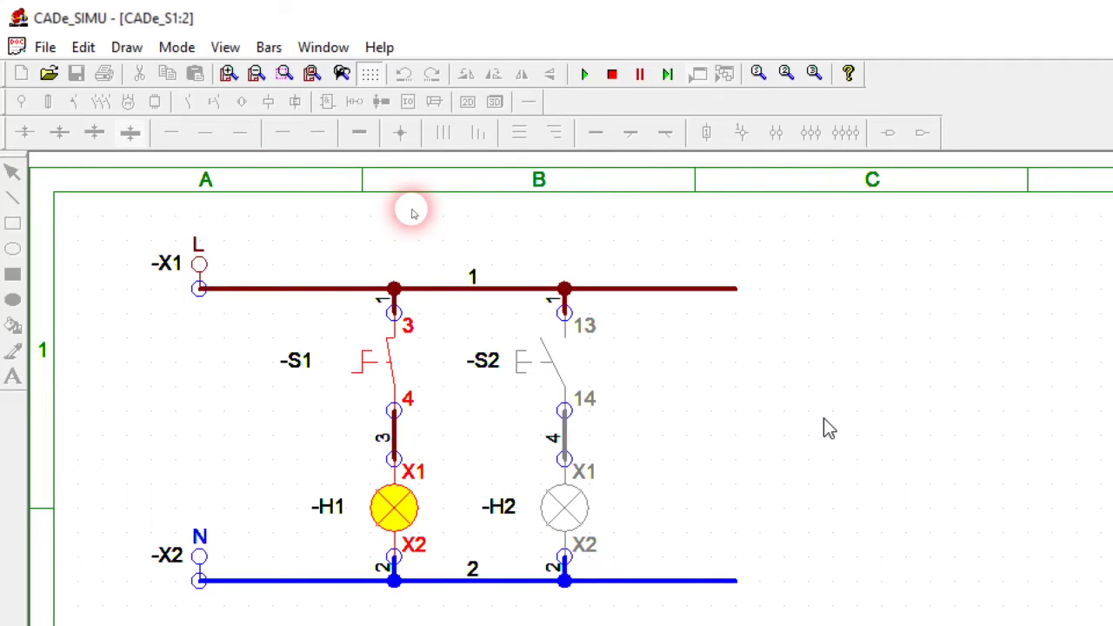
{"action": "left_click", "coordinate": [524, 368]}
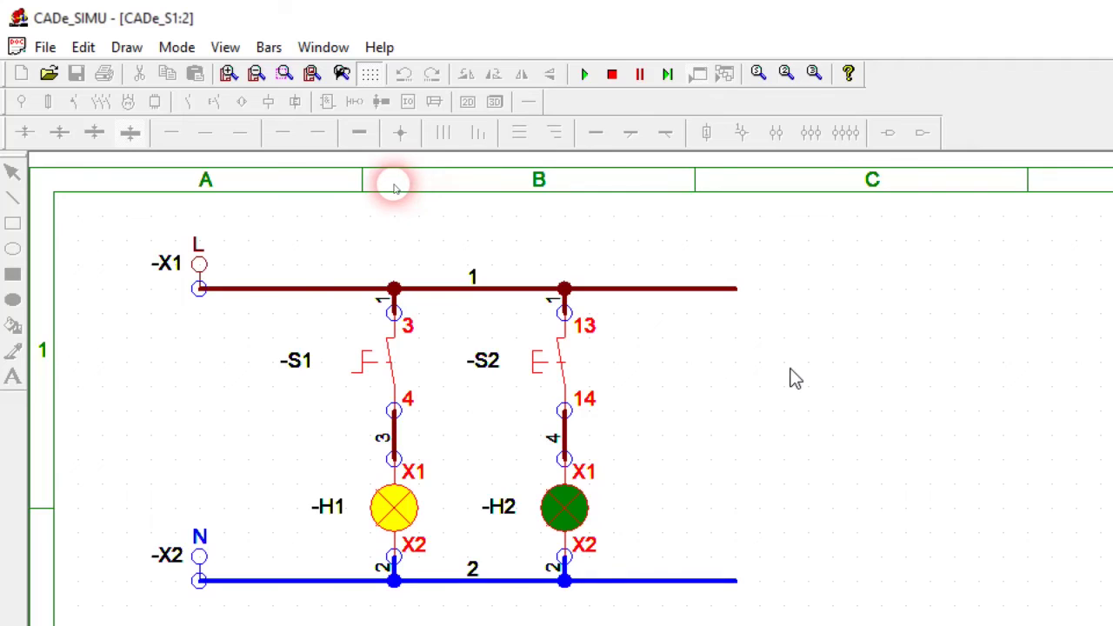
{"action": "left_click", "coordinate": [541, 369]}
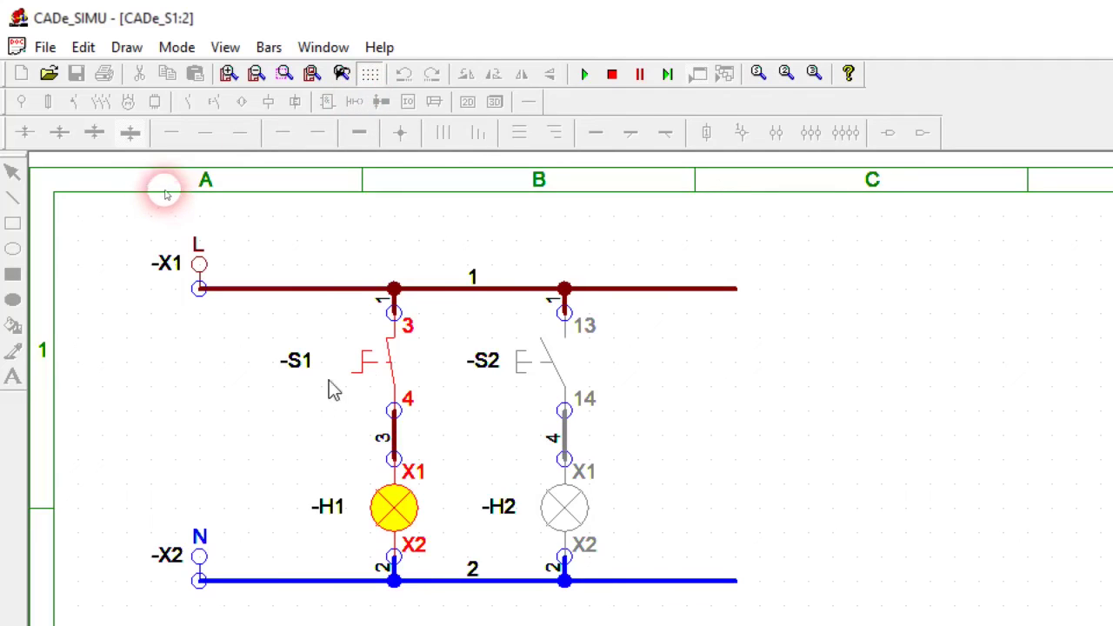
- Open switch -S1 in the running simulation, check lamp -H1, and stop the simulation
{"action": "left_click", "coordinate": [359, 367]}
{"action": "left_click", "coordinate": [358, 367]}
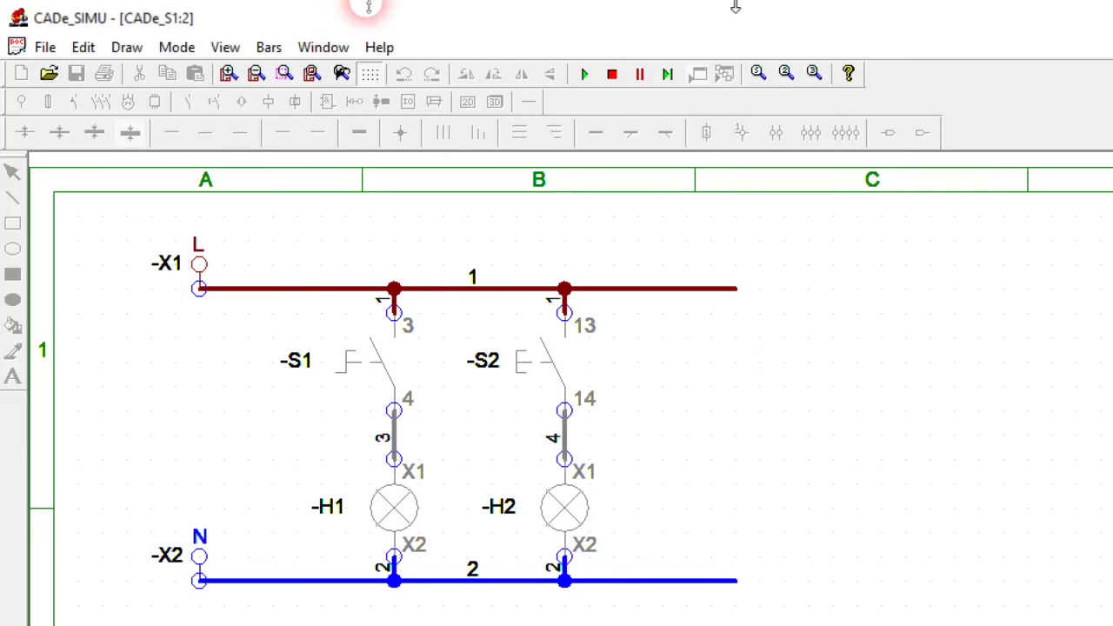
{"action": "left_click", "coordinate": [612, 74]}
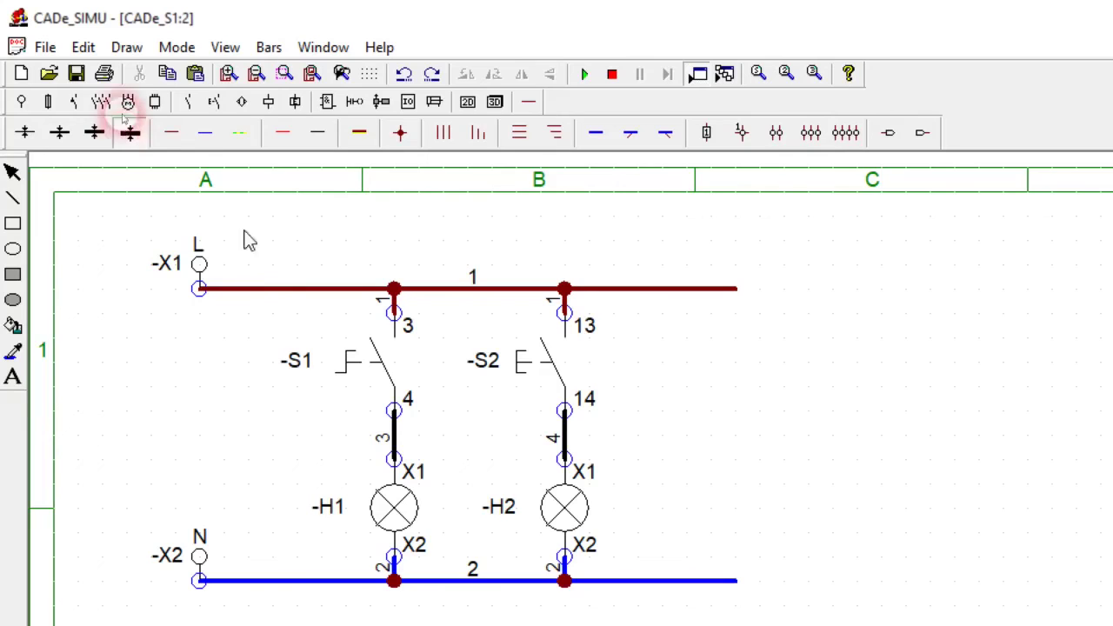
- In the sheet's Box Facility data, set the Drawn date to 01.01.24 and enter the drafter's name
{"action": "left_click", "coordinate": [127, 48]}
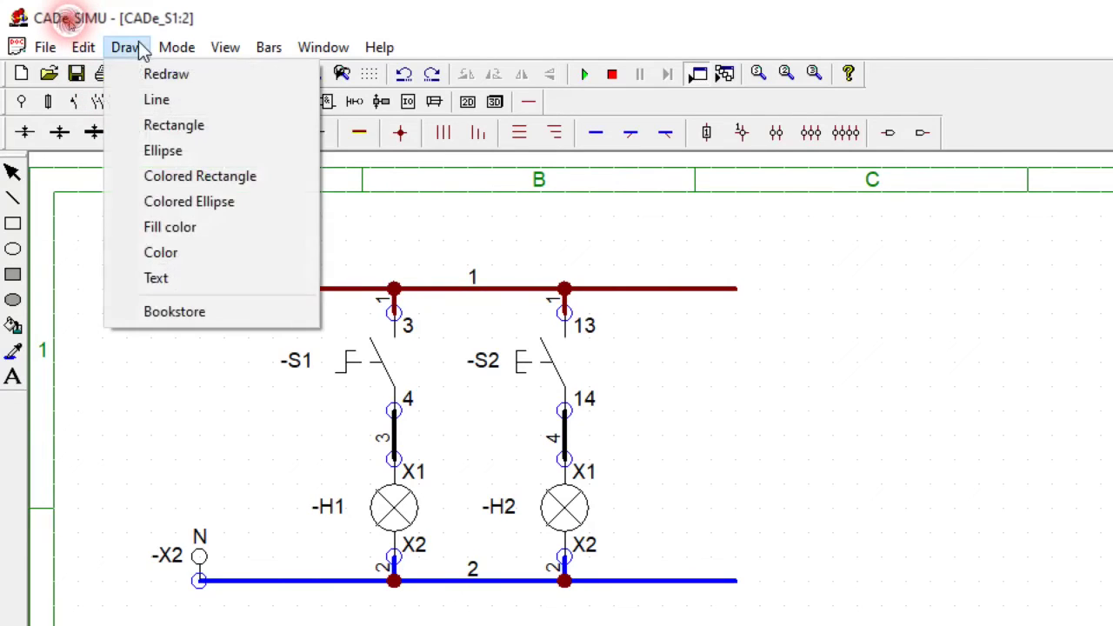
{"action": "mouse_move", "coordinate": [167, 54]}
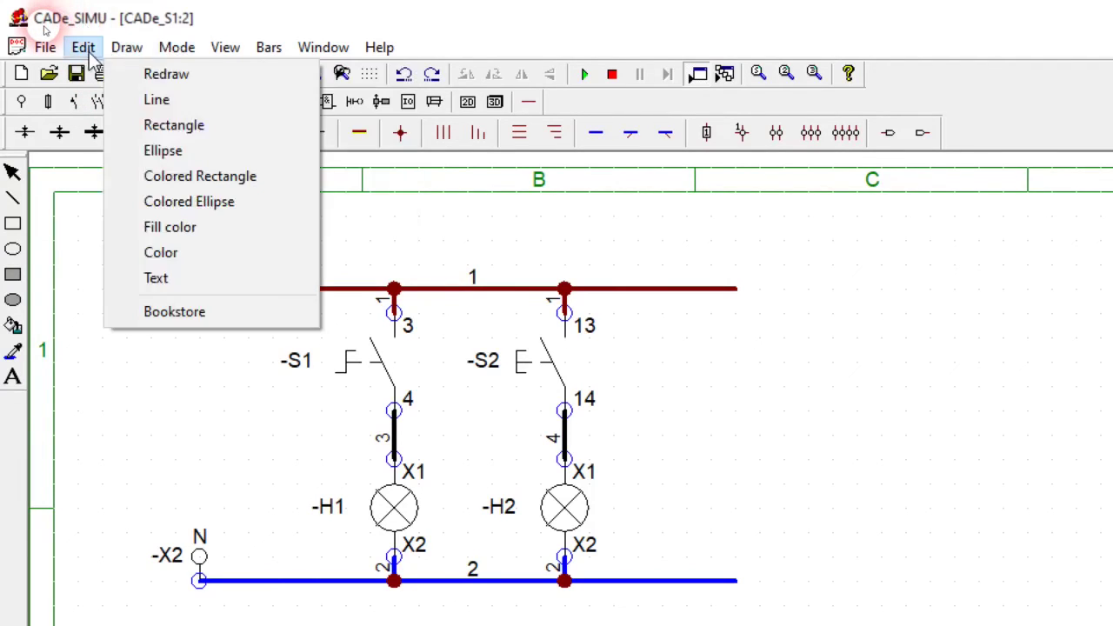
{"action": "mouse_move", "coordinate": [83, 49]}
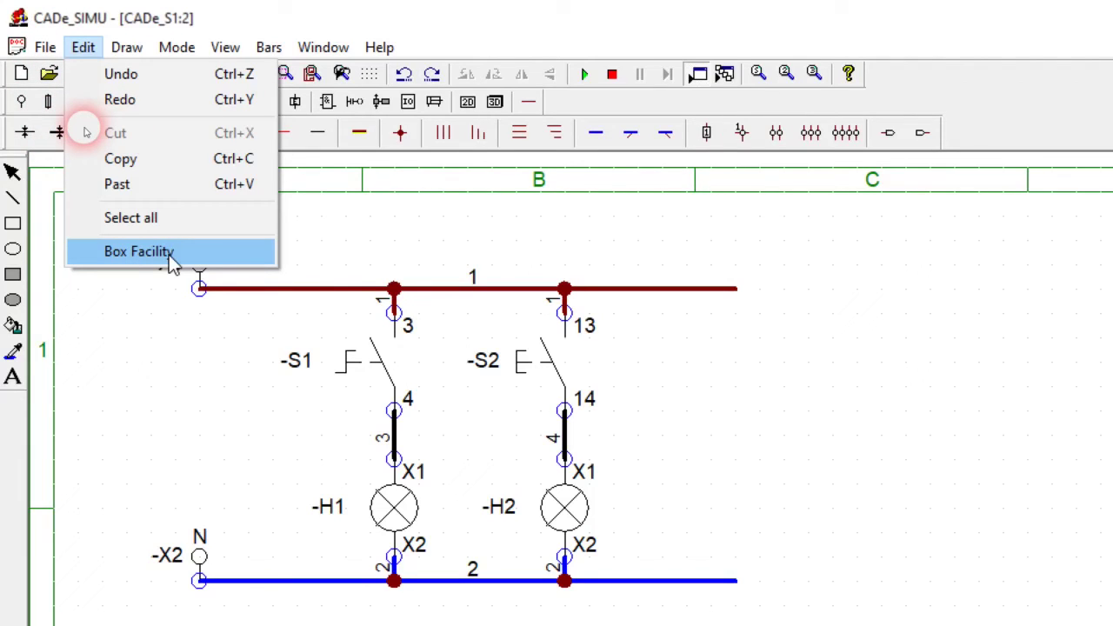
{"action": "left_click", "coordinate": [139, 251]}
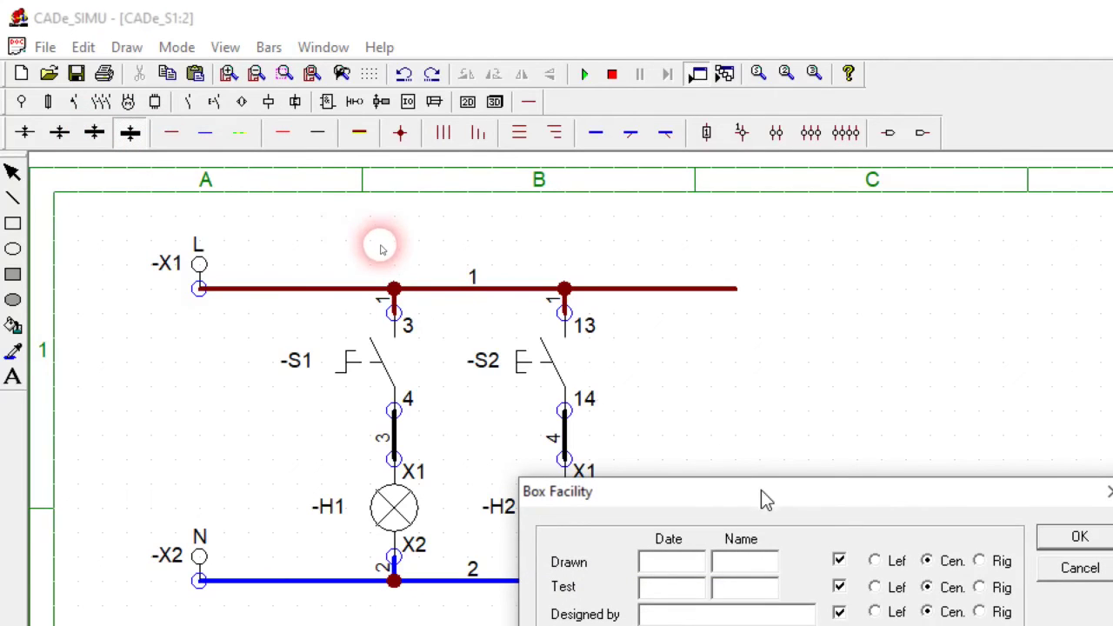
{"action": "left_click_drag", "start_coordinate": [761, 491], "coordinate": [447, 215]}
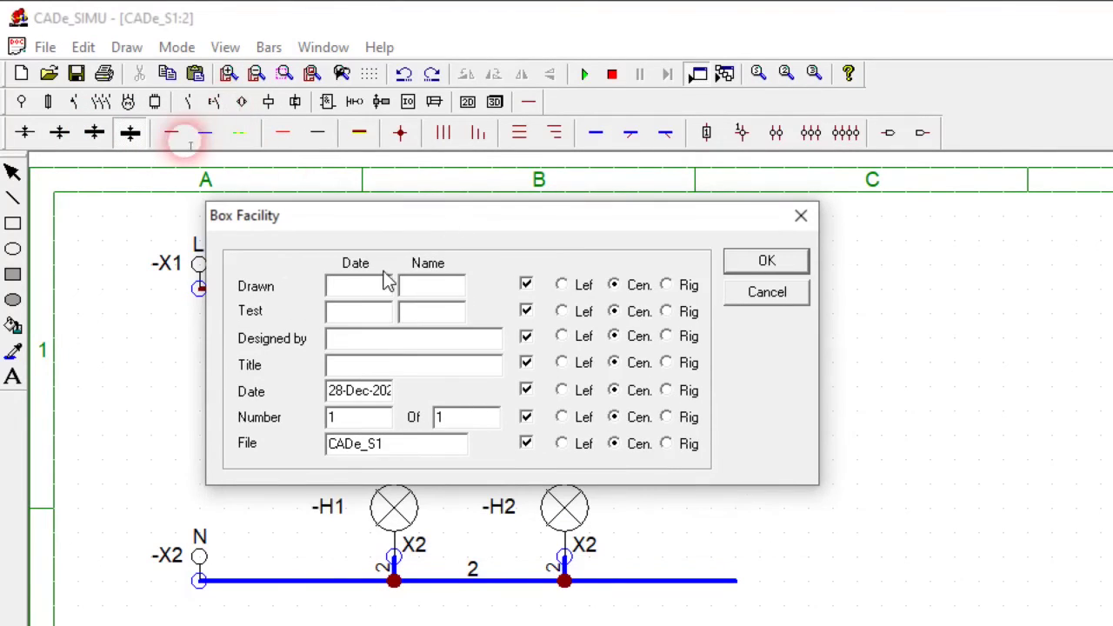
{"action": "type", "text": "0"}
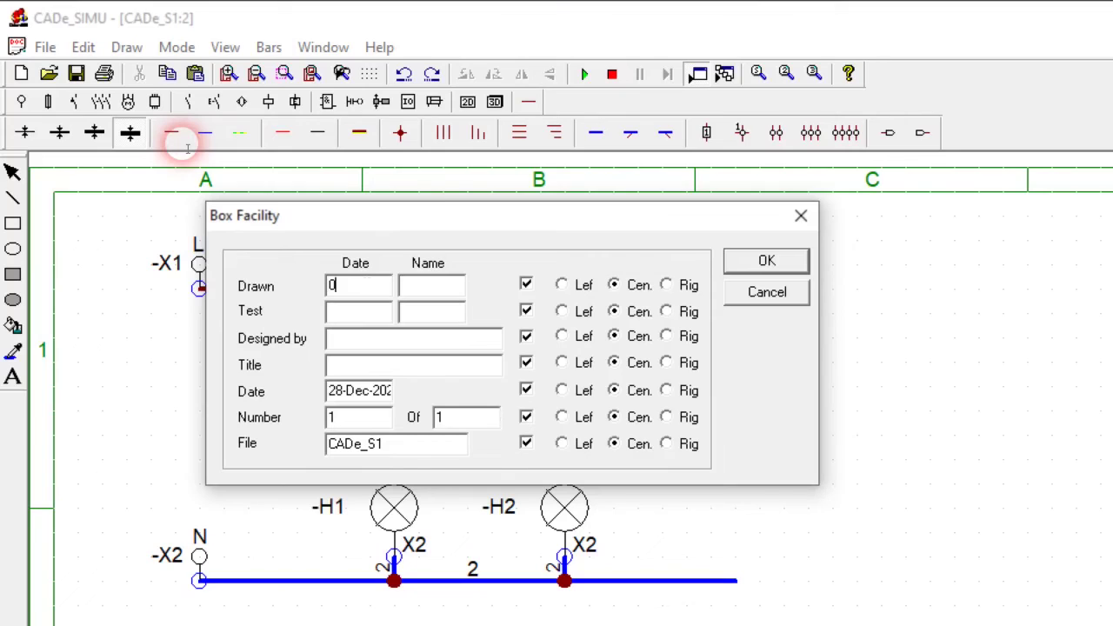
{"action": "type", "text": "1.01.24"}
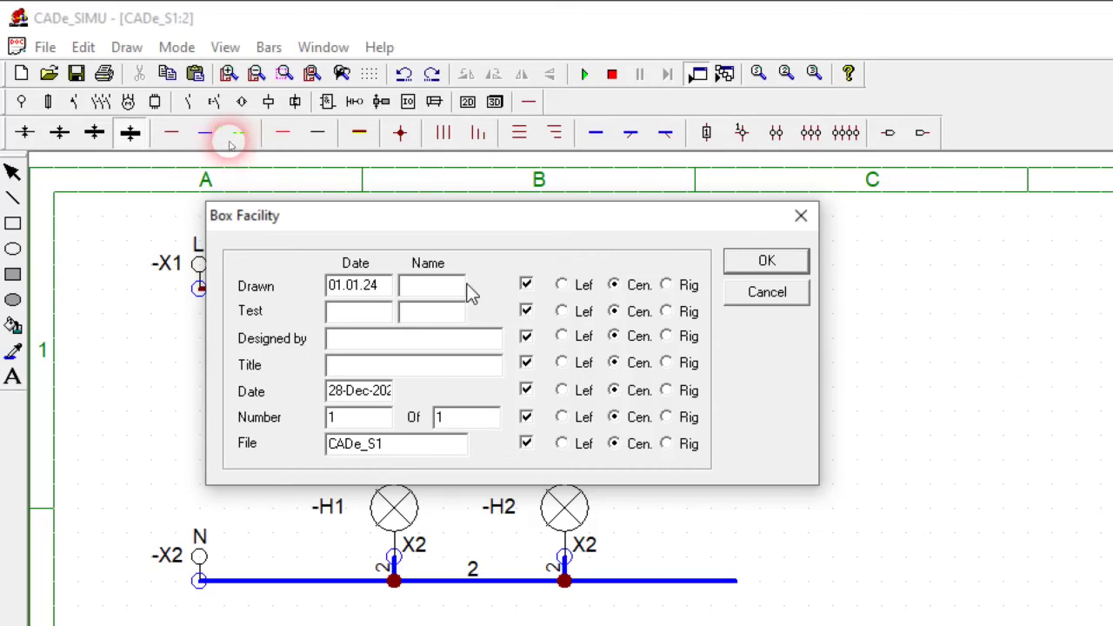
{"action": "left_click", "coordinate": [437, 287]}
{"action": "type", "text": "A"}
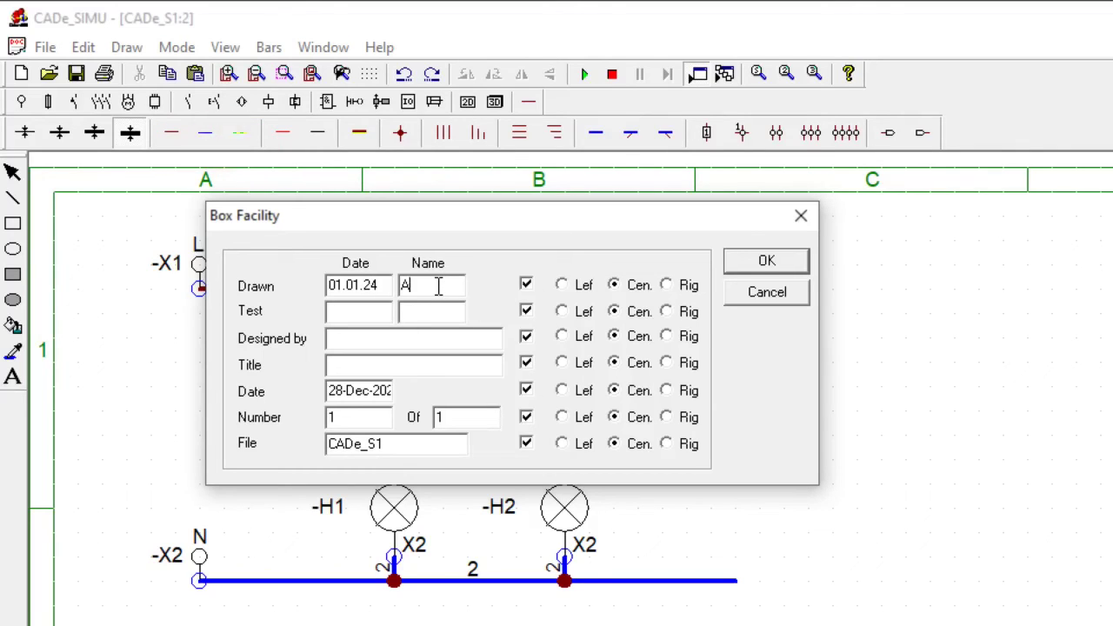
{"action": "type", "text": "nderson"}
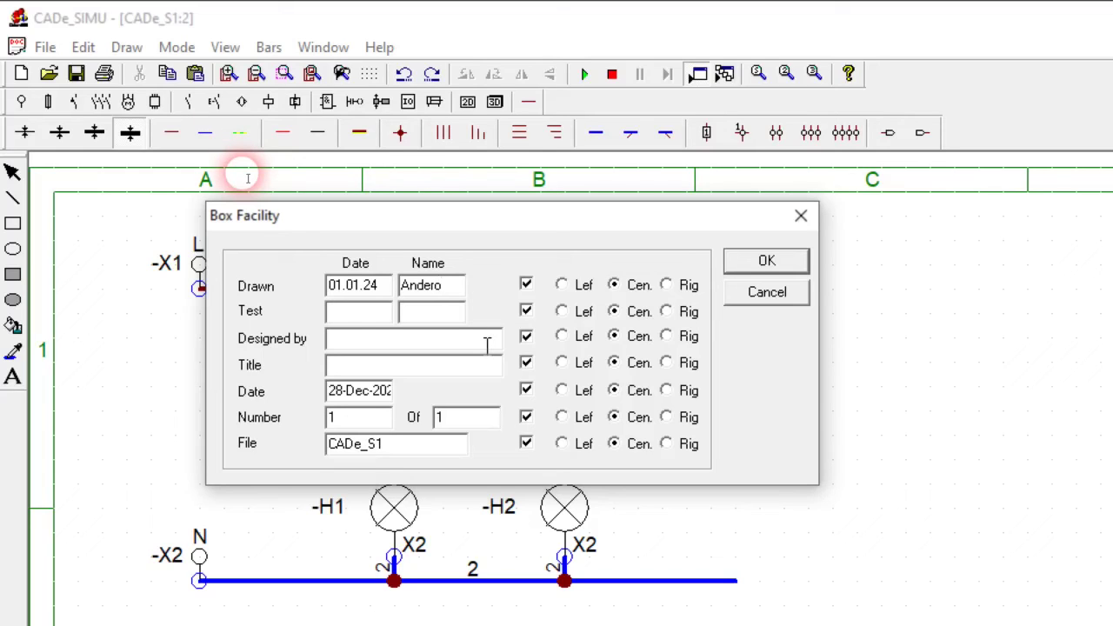
{"action": "type", "text": "son"}
- Set Designed by to "OpcodeFetch tek" and the title to "Meu primeiro circuito" in the Box Facility data
{"action": "left_click", "coordinate": [357, 335]}
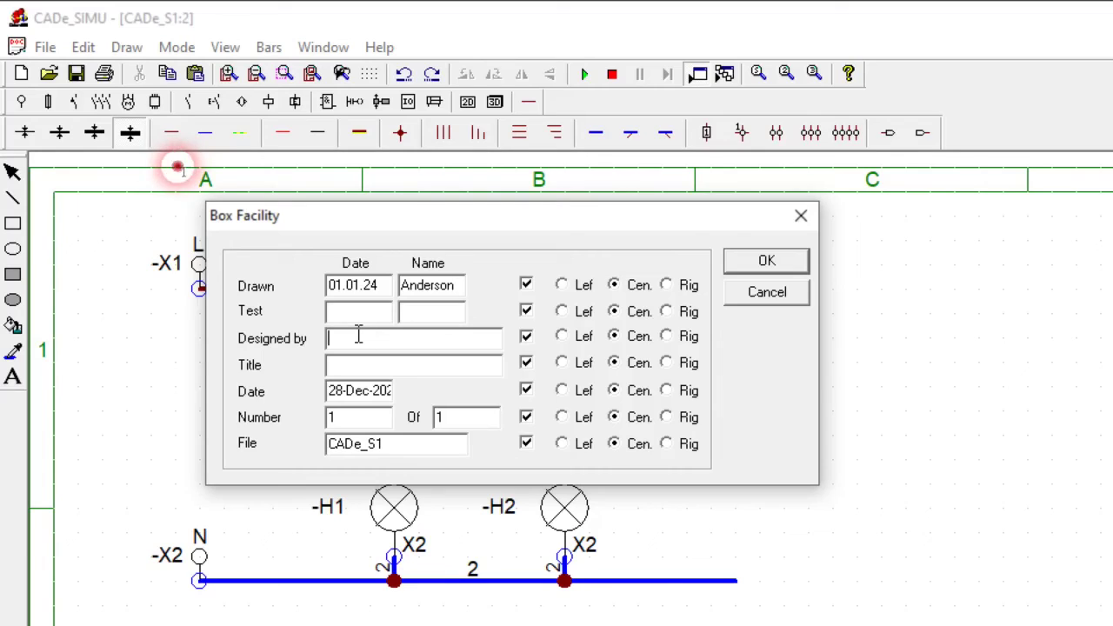
{"action": "type", "text": "A."}
{"action": "type", "text": "code"}
{"action": "type", "text": "Fetch tek"}
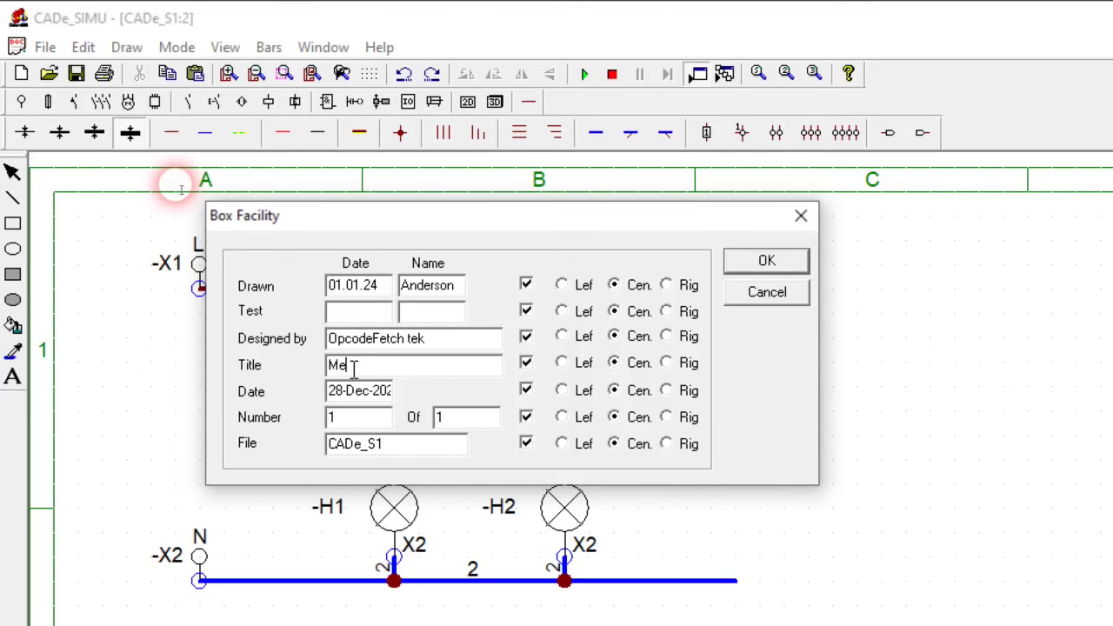
{"action": "type", "text": "prim"}
{"action": "type", "text": "eiro des"}
{"action": "type", "text": "o circu"}
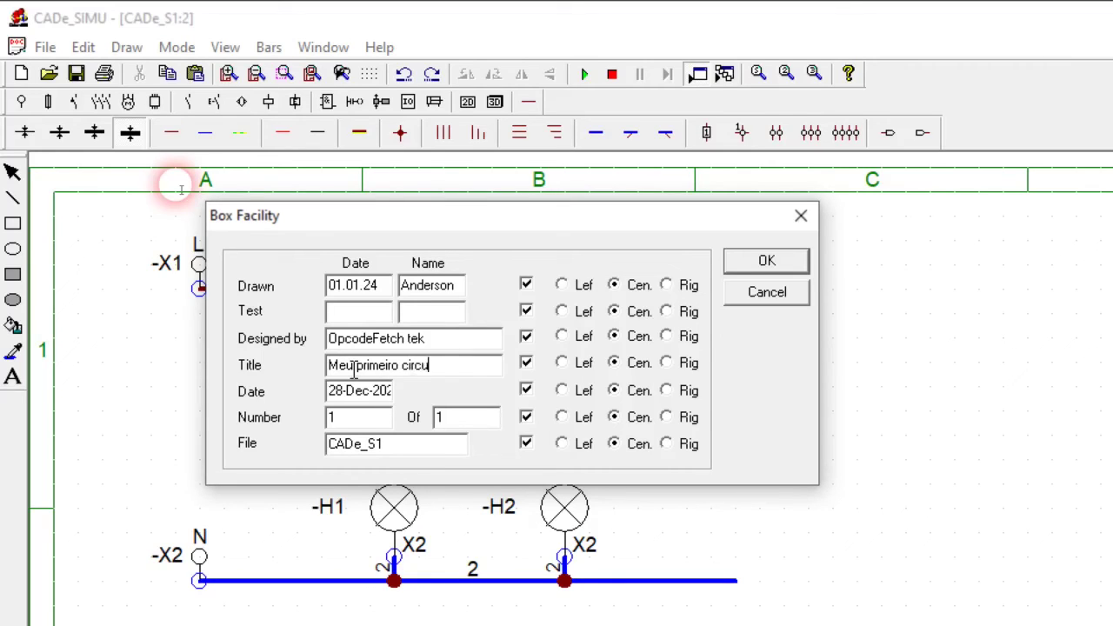
{"action": "type", "text": "ito no"}
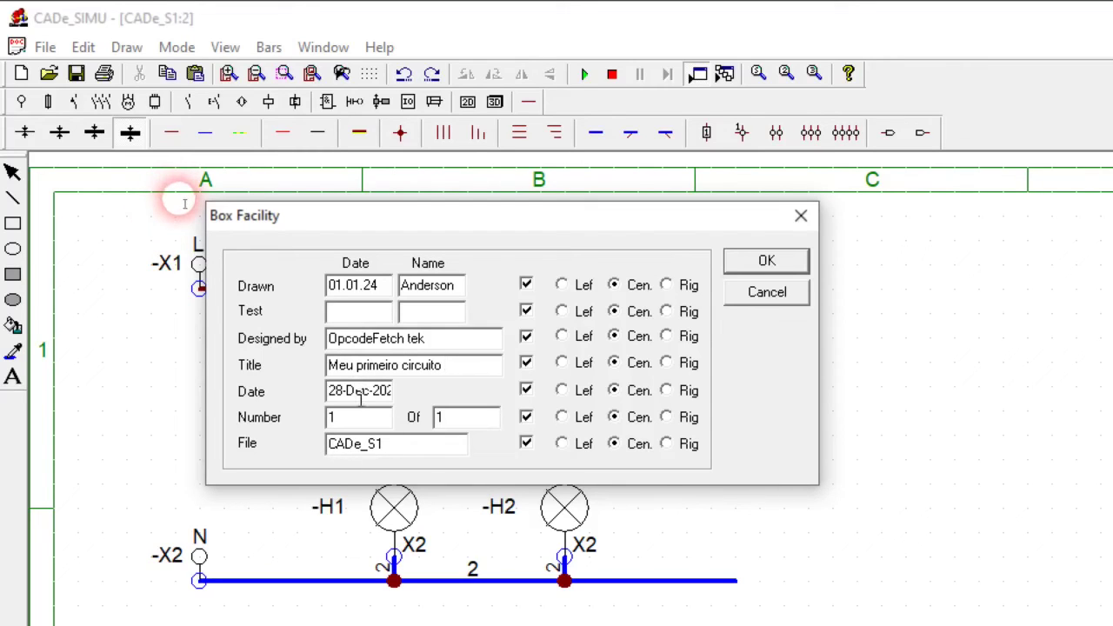
- Replace the File entry with "1_circuito_0" and apply the Box Facility data to the sheet
{"action": "left_click", "coordinate": [374, 445]}
{"action": "left_click_drag", "start_coordinate": [398, 442], "coordinate": [328, 422]}
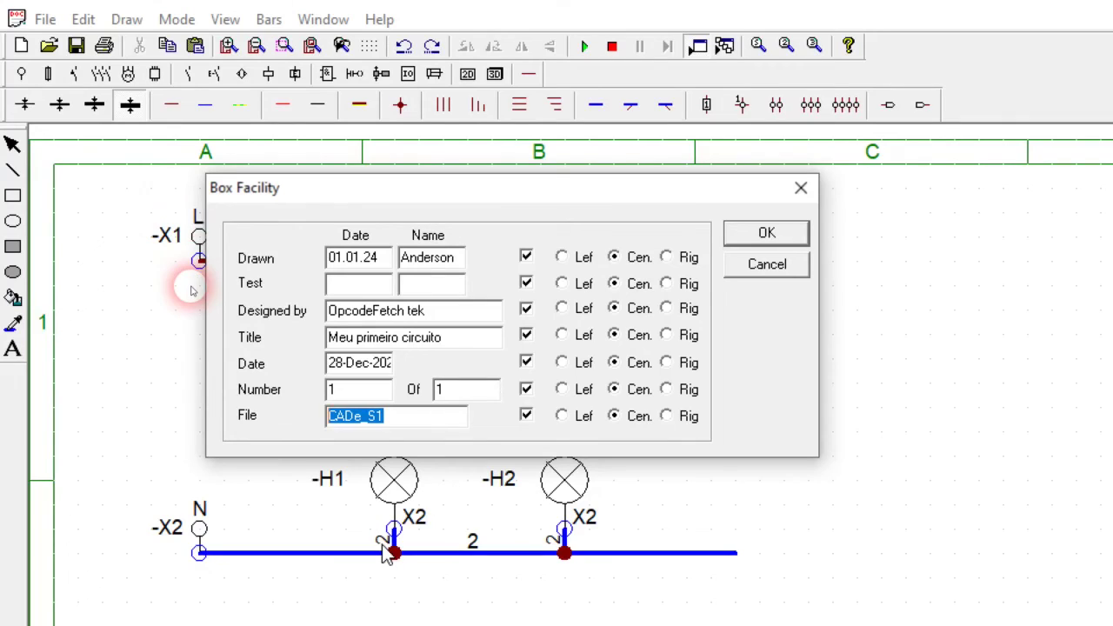
{"action": "type", "text": "1_circuito"}
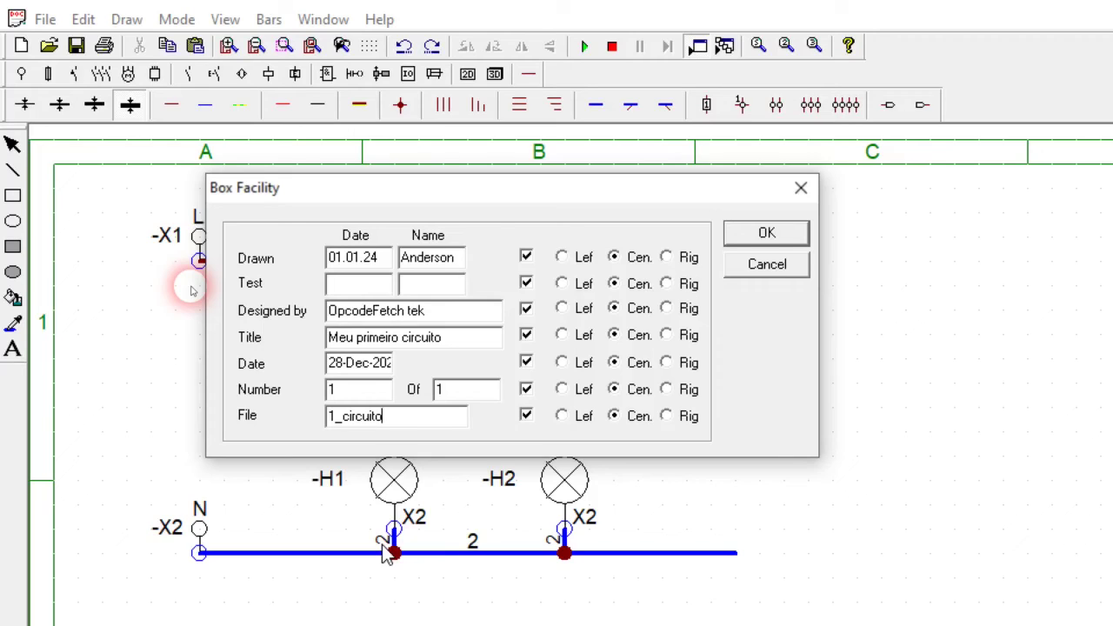
{"action": "type", "text": "_0"}
{"action": "left_click", "coordinate": [762, 235]}
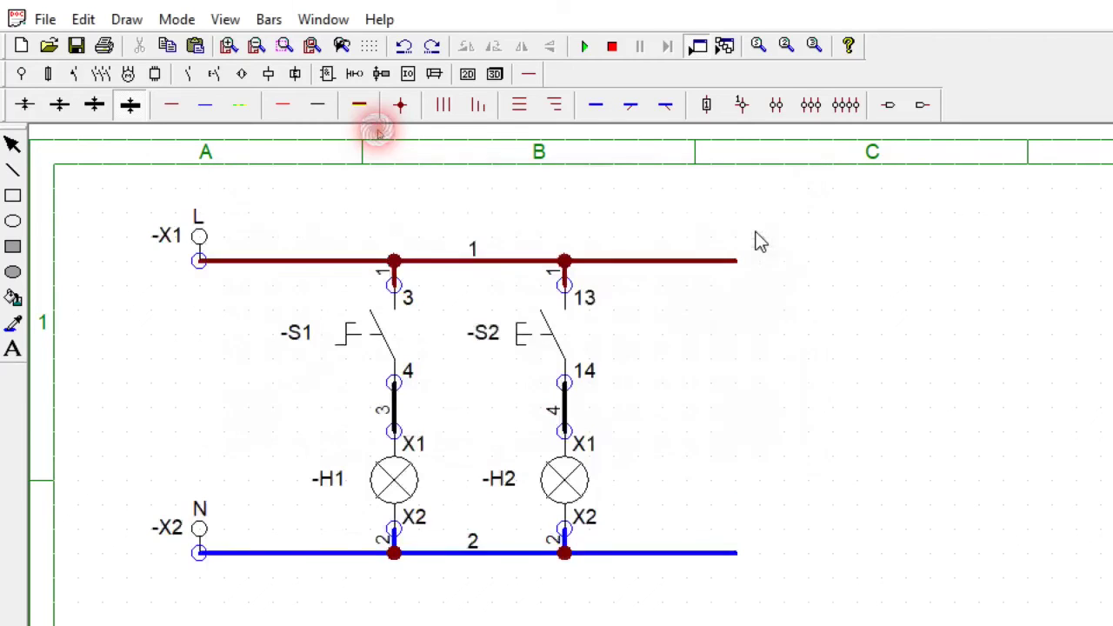
- Inspect the drawn date and name in the title block at the foot of the drawing sheet
{"action": "scroll", "coordinate": [633, 551], "scroll_direction": "down", "scroll_amount": 6}
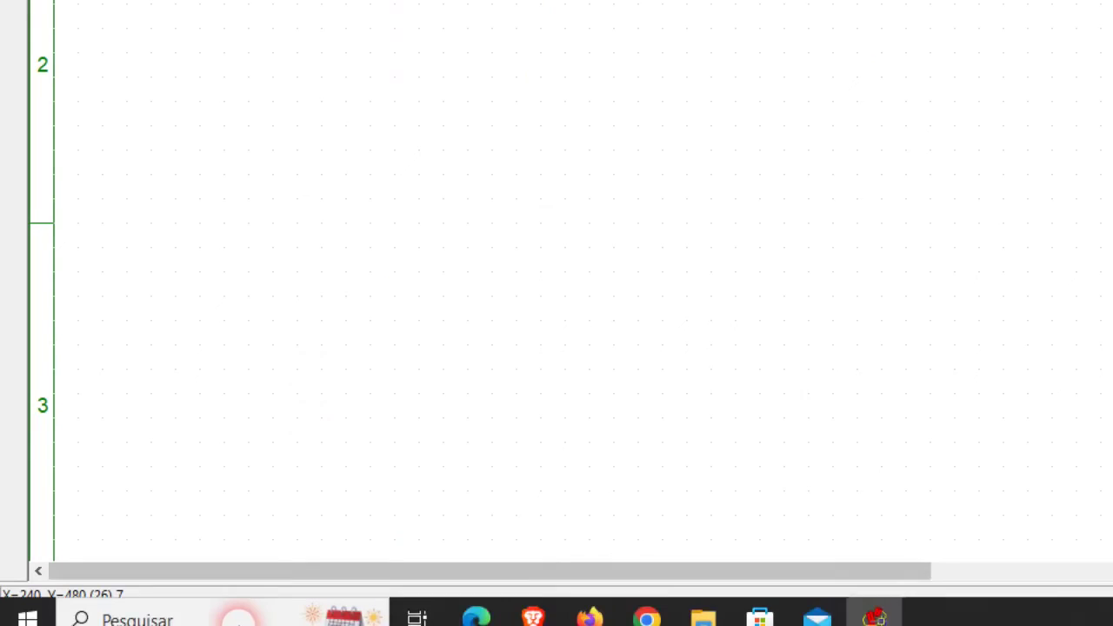
{"action": "scroll", "coordinate": [229, 353], "scroll_direction": "down", "scroll_amount": 1}
{"action": "scroll", "coordinate": [229, 353], "scroll_direction": "down", "scroll_amount": 3}
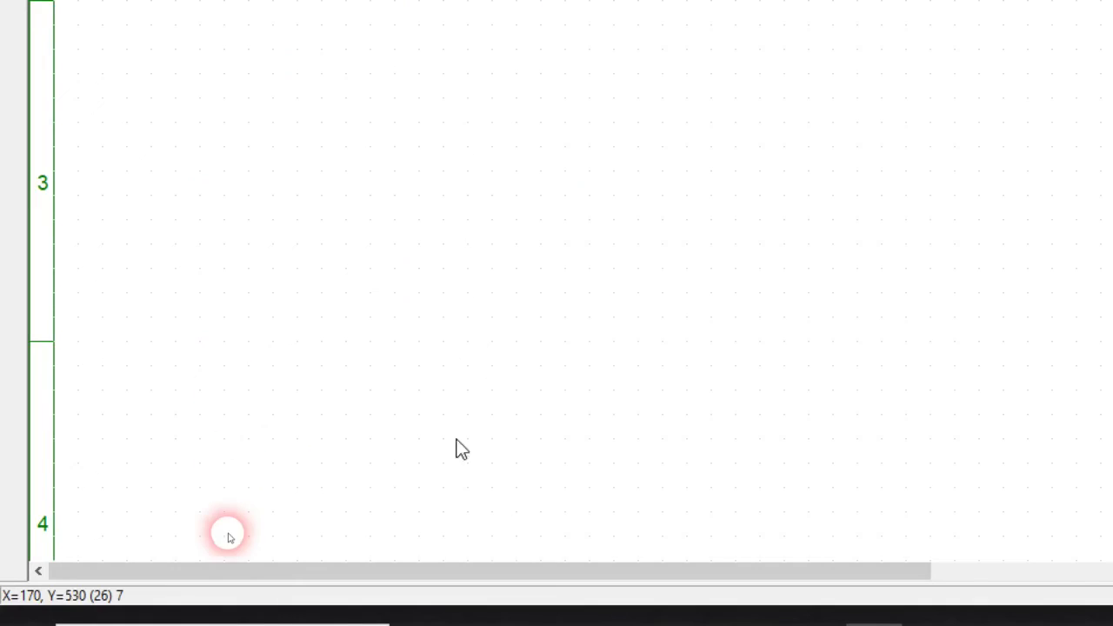
{"action": "scroll", "coordinate": [228, 548], "scroll_direction": "down", "scroll_amount": 1}
{"action": "scroll", "coordinate": [248, 395], "scroll_direction": "down", "scroll_amount": 8}
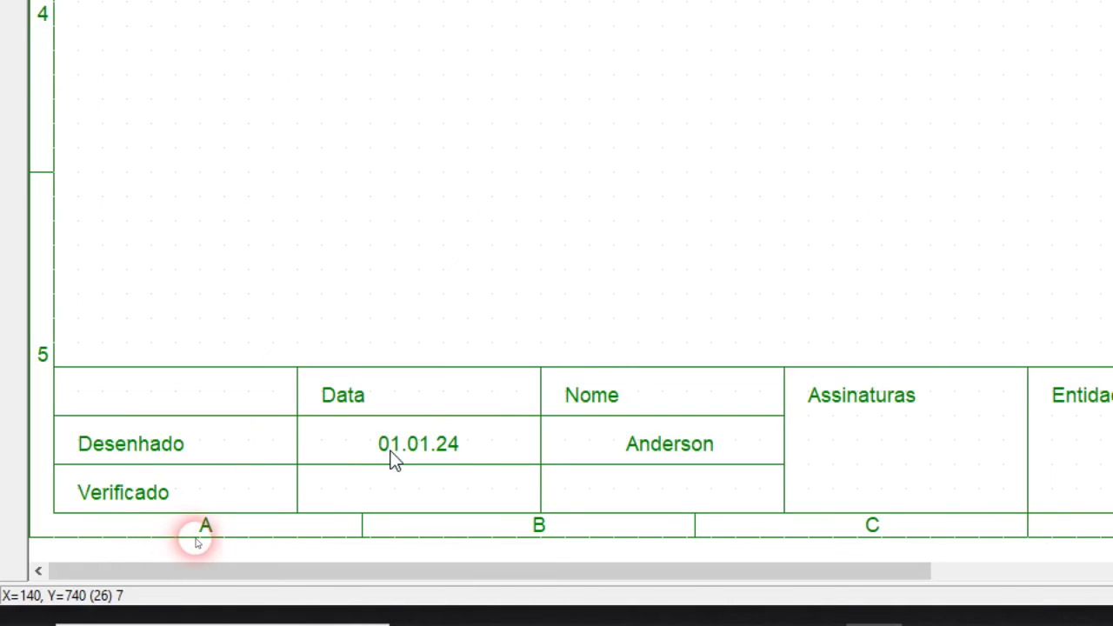
- Begin saving the drawing under a new name in the Documents folder, naming the file 0_Circuito_0.cad
{"action": "left_click_drag", "start_coordinate": [700, 570], "coordinate": [981, 591]}
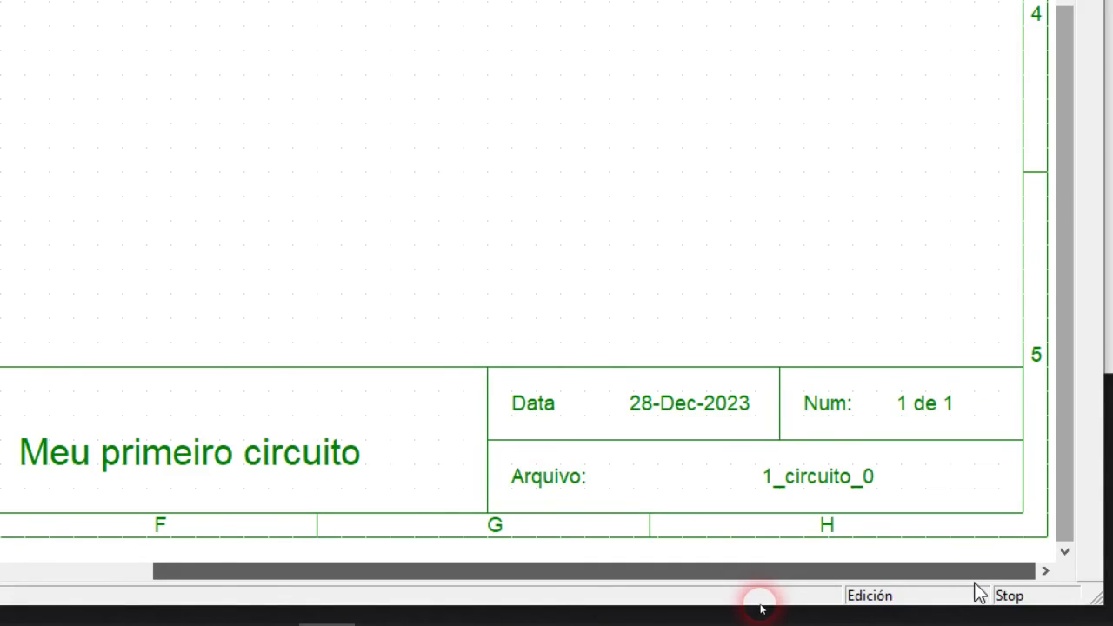
{"action": "left_click_drag", "start_coordinate": [890, 586], "coordinate": [142, 569]}
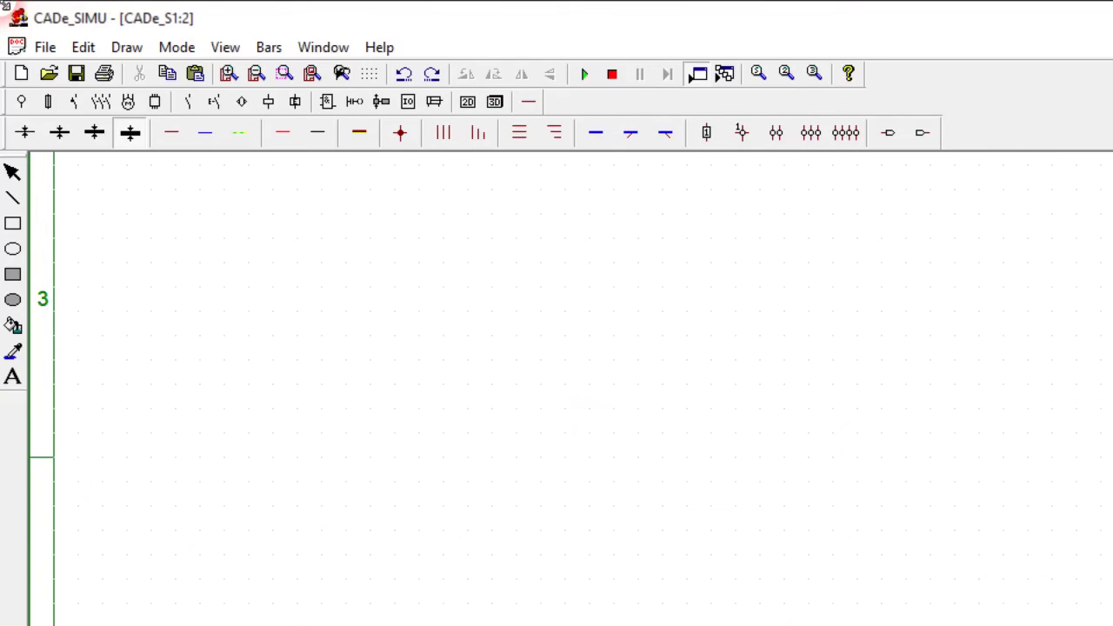
{"action": "left_click", "coordinate": [38, 50]}
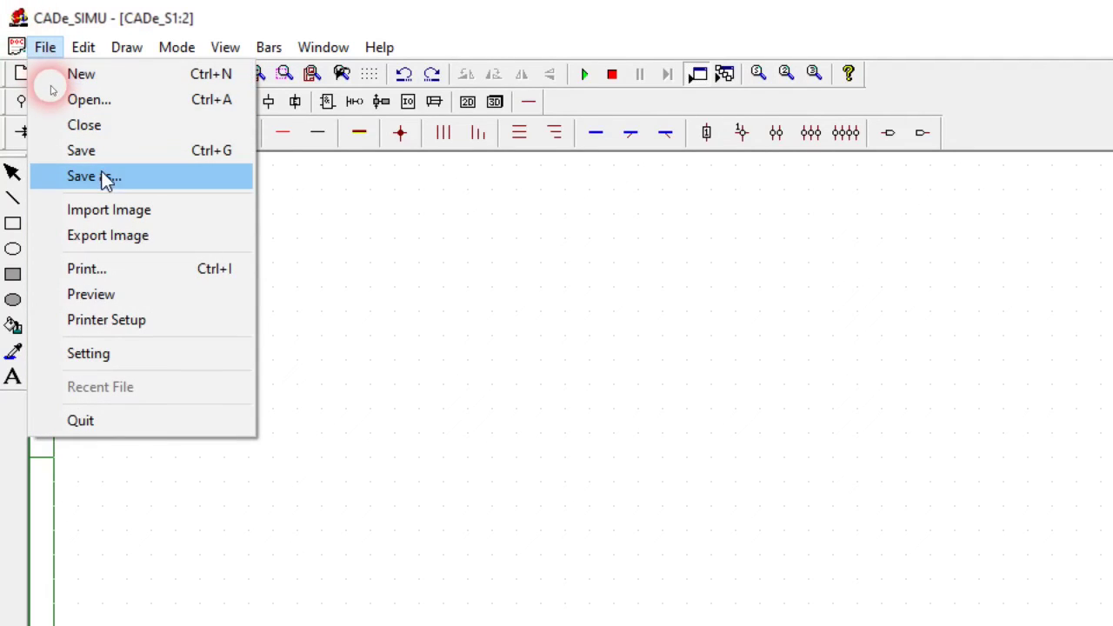
{"action": "left_click", "coordinate": [143, 176]}
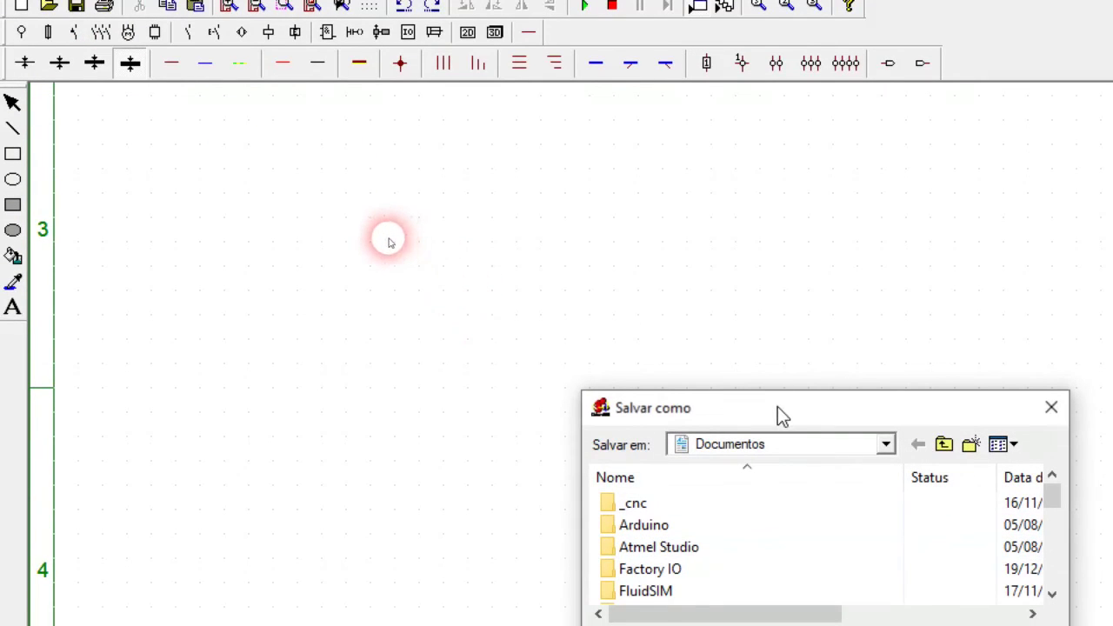
{"action": "left_click_drag", "start_coordinate": [777, 406], "coordinate": [413, 94]}
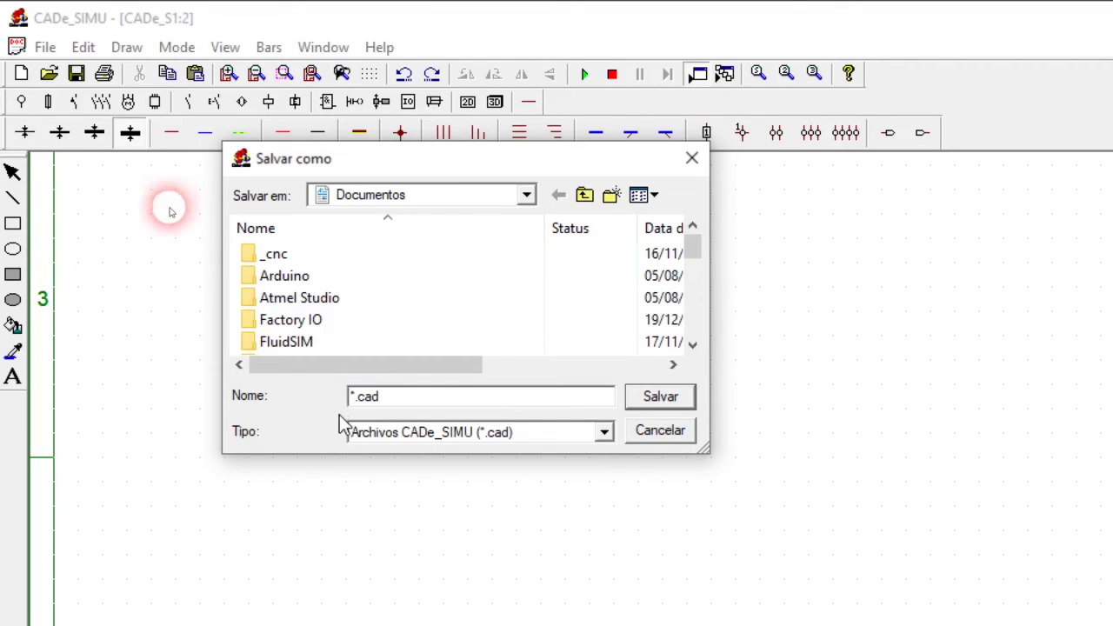
{"action": "key", "text": "Delete"}
{"action": "type", "text": "0_Circuito_0"}
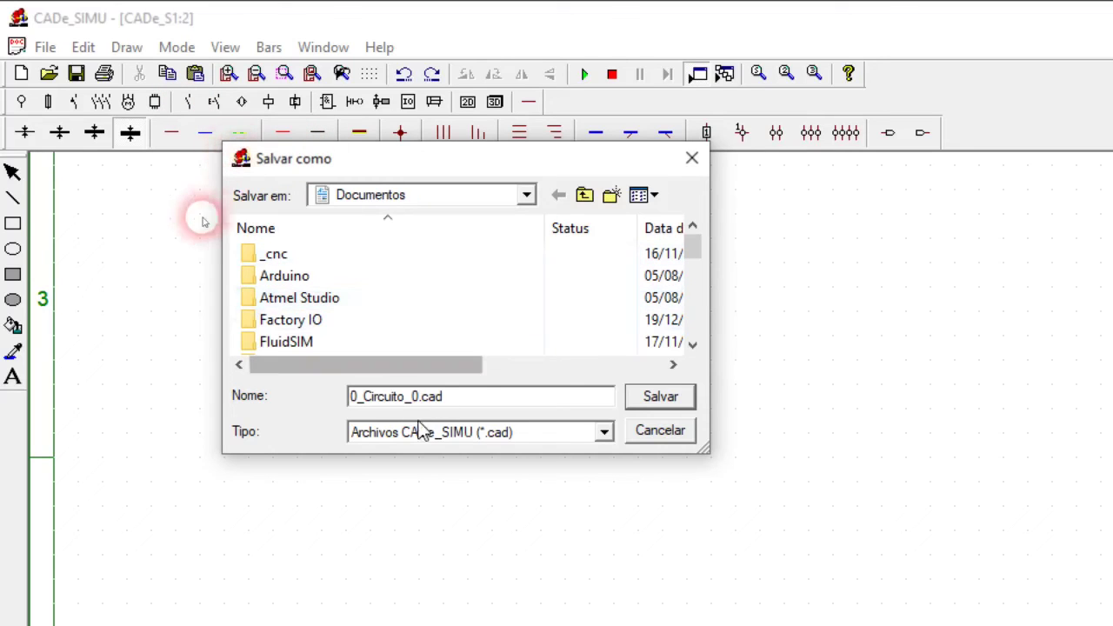
- Shorten the file name to Circuito_0.cad and save the drawing
{"action": "left_click", "coordinate": [362, 403]}
{"action": "key", "text": "BackSpace"}
{"action": "key", "text": "BackSpace"}
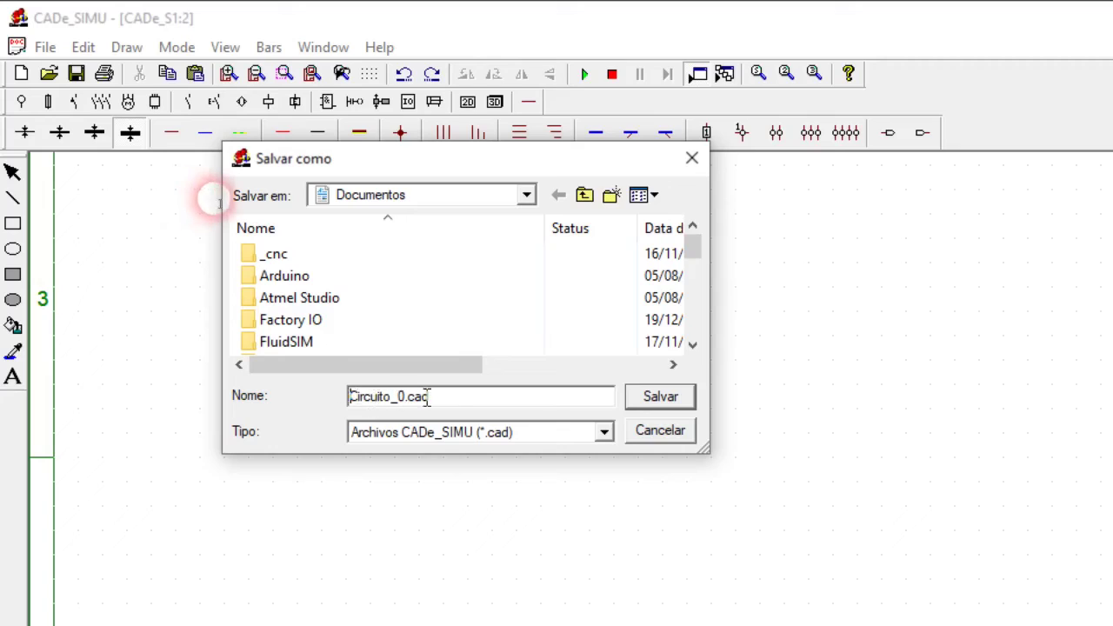
{"action": "left_click", "coordinate": [450, 396]}
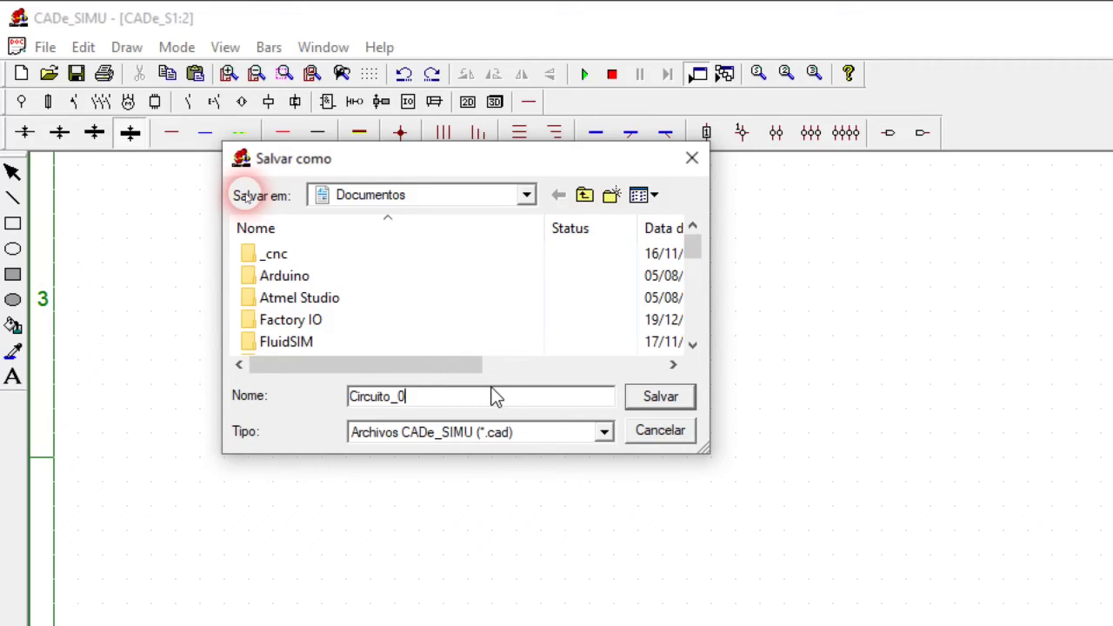
{"action": "type", "text": ".cad"}
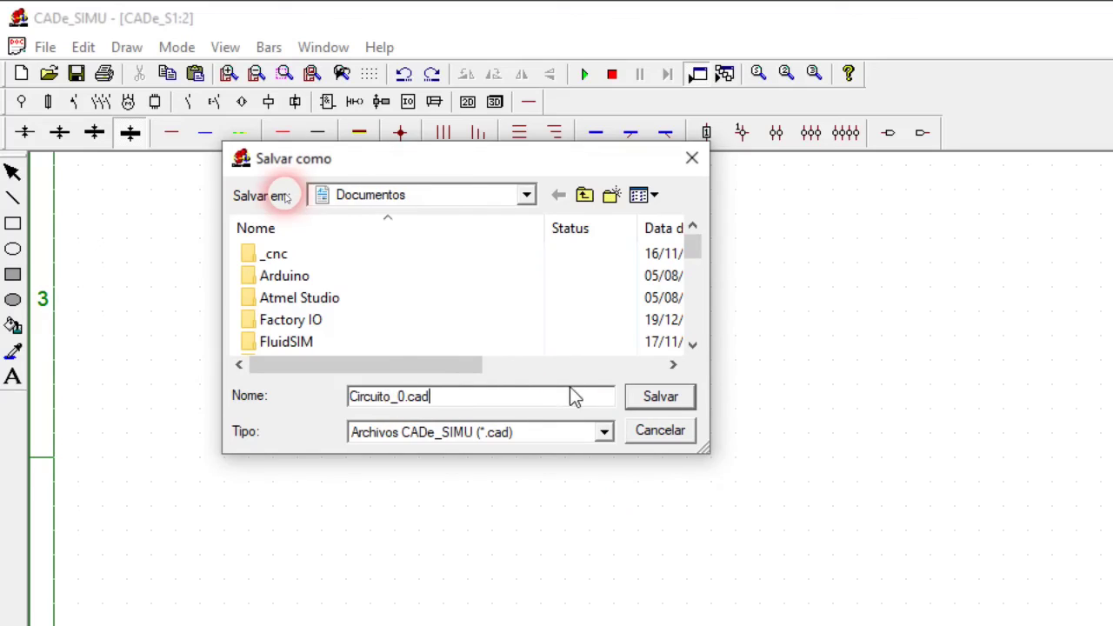
{"action": "left_click", "coordinate": [680, 397]}
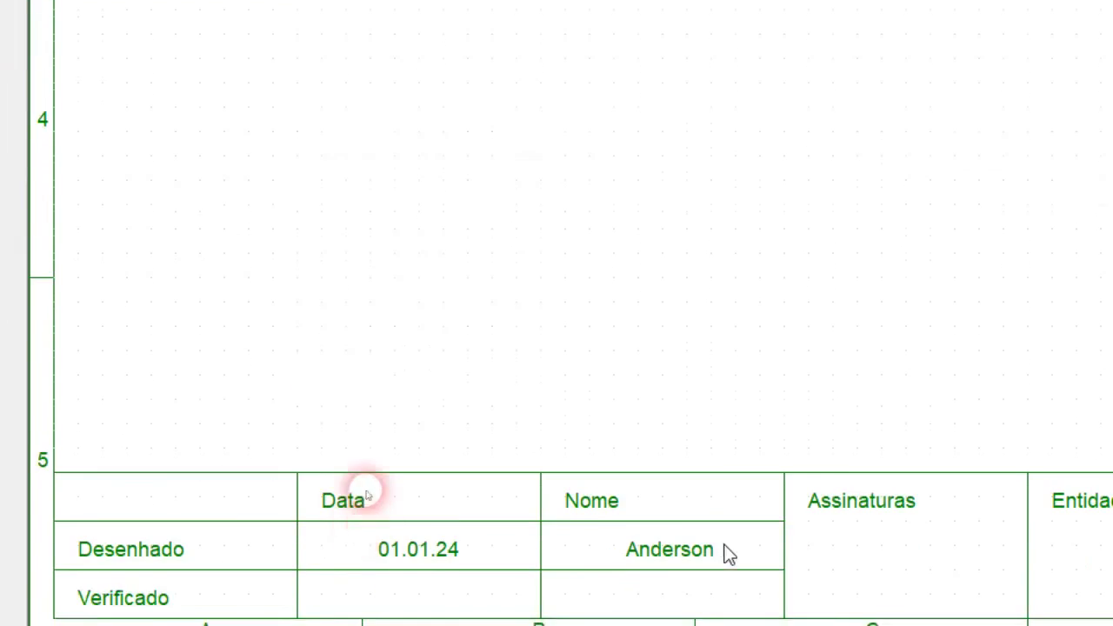
- View the whole sheet in the print preview to check how it fits the page, and return to the drawing
{"action": "scroll", "coordinate": [391, 348], "scroll_direction": "up", "scroll_amount": 3}
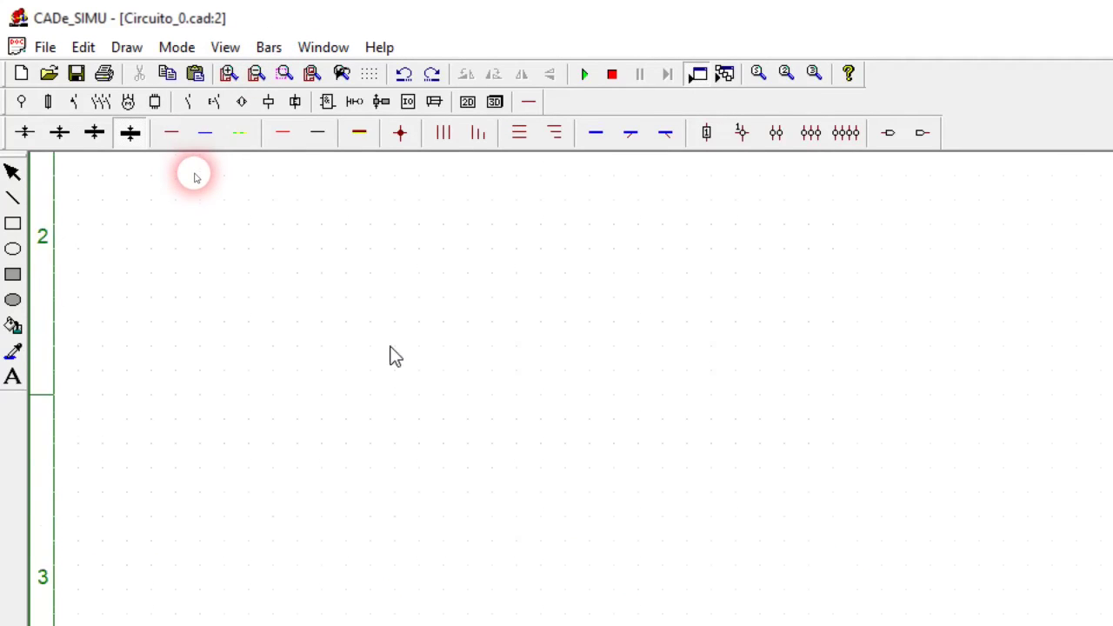
{"action": "scroll", "coordinate": [392, 356], "scroll_direction": "up", "scroll_amount": 3}
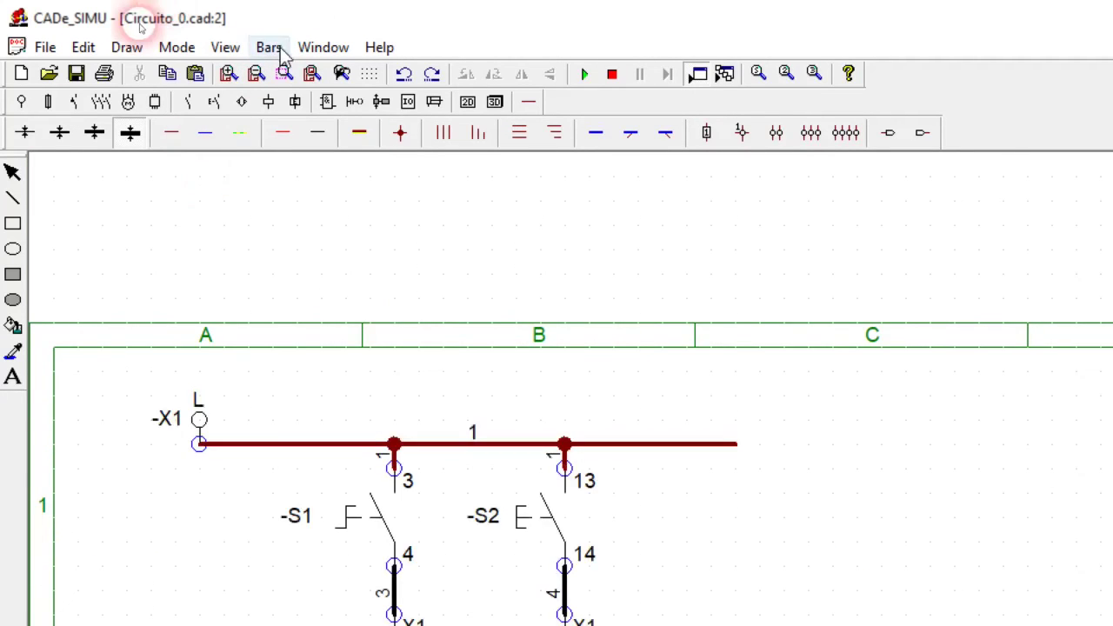
{"action": "left_click", "coordinate": [256, 74]}
{"action": "left_click", "coordinate": [256, 74]}
{"action": "left_click", "coordinate": [256, 74]}
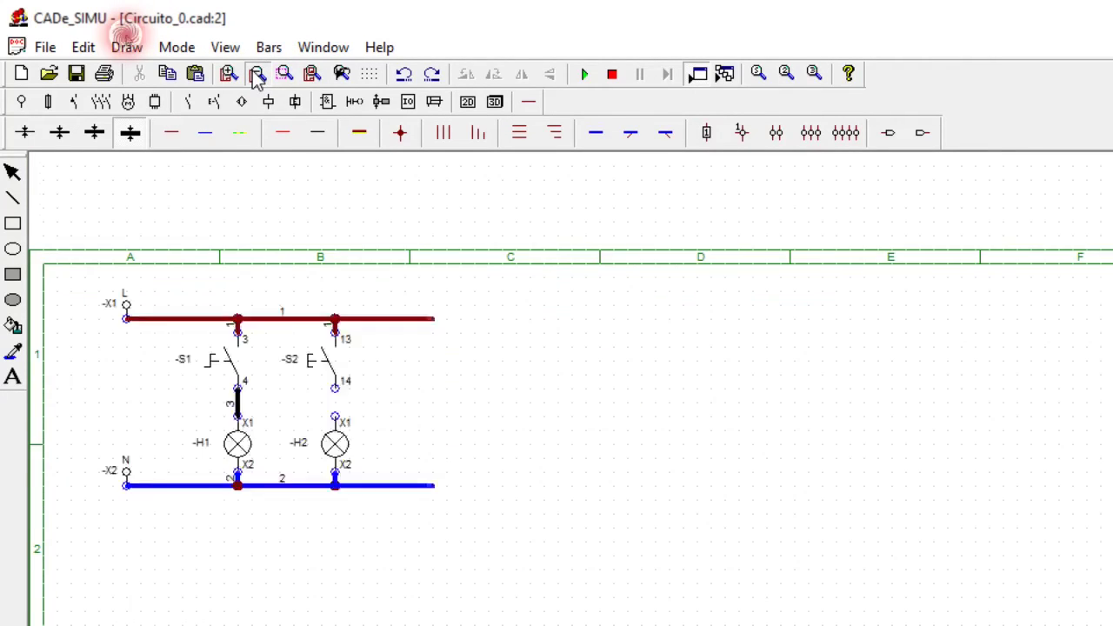
{"action": "left_click", "coordinate": [256, 74]}
{"action": "left_click", "coordinate": [257, 74]}
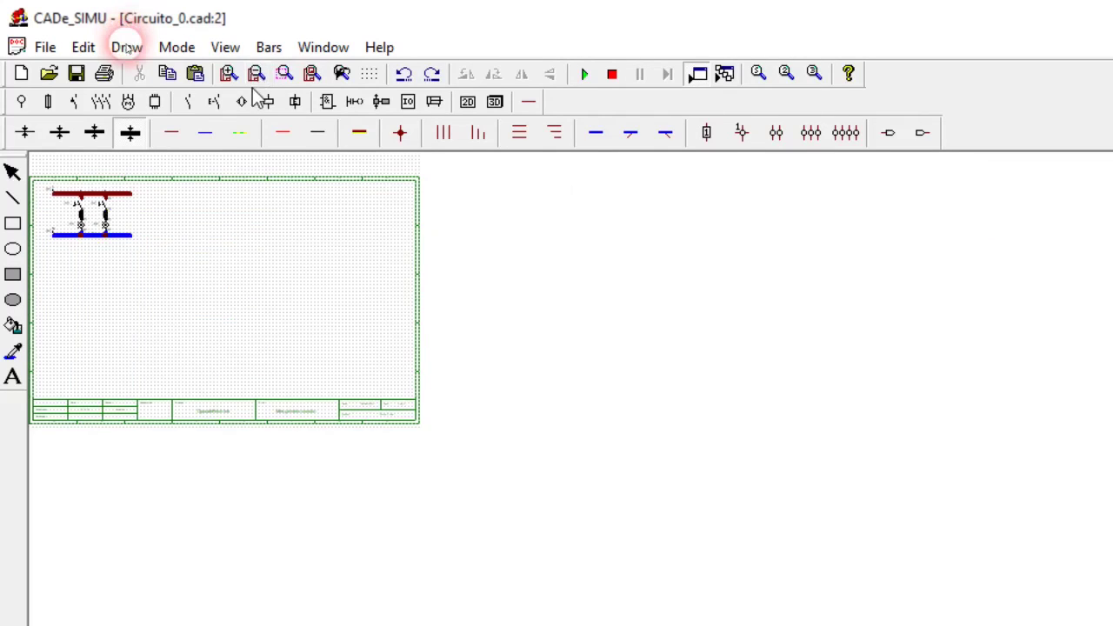
{"action": "left_click", "coordinate": [230, 74]}
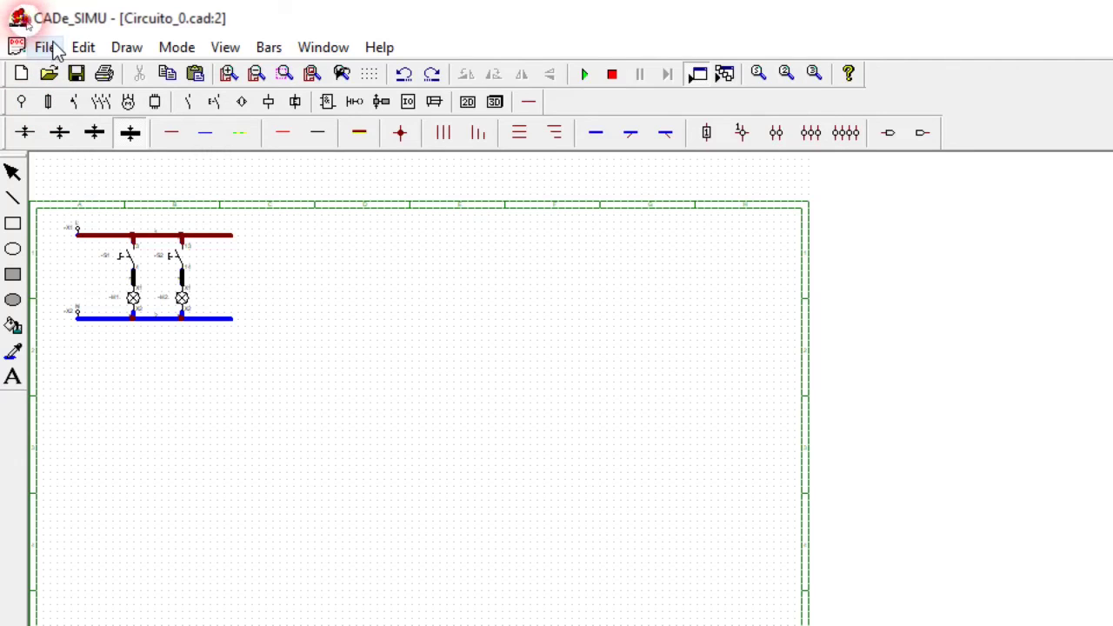
{"action": "left_click", "coordinate": [50, 47]}
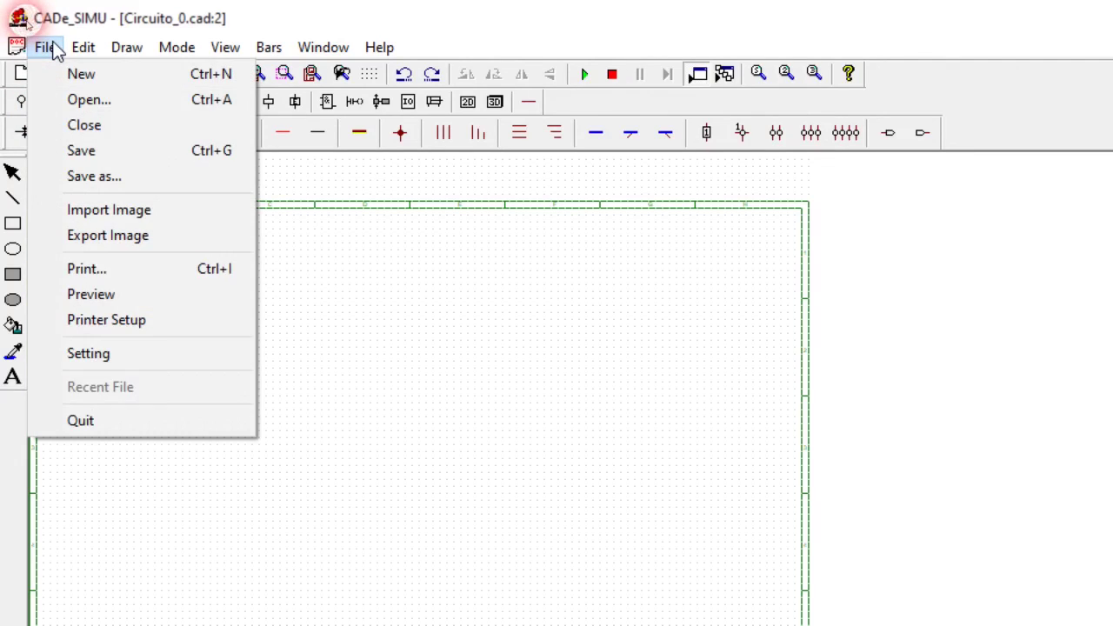
{"action": "left_click", "coordinate": [104, 295]}
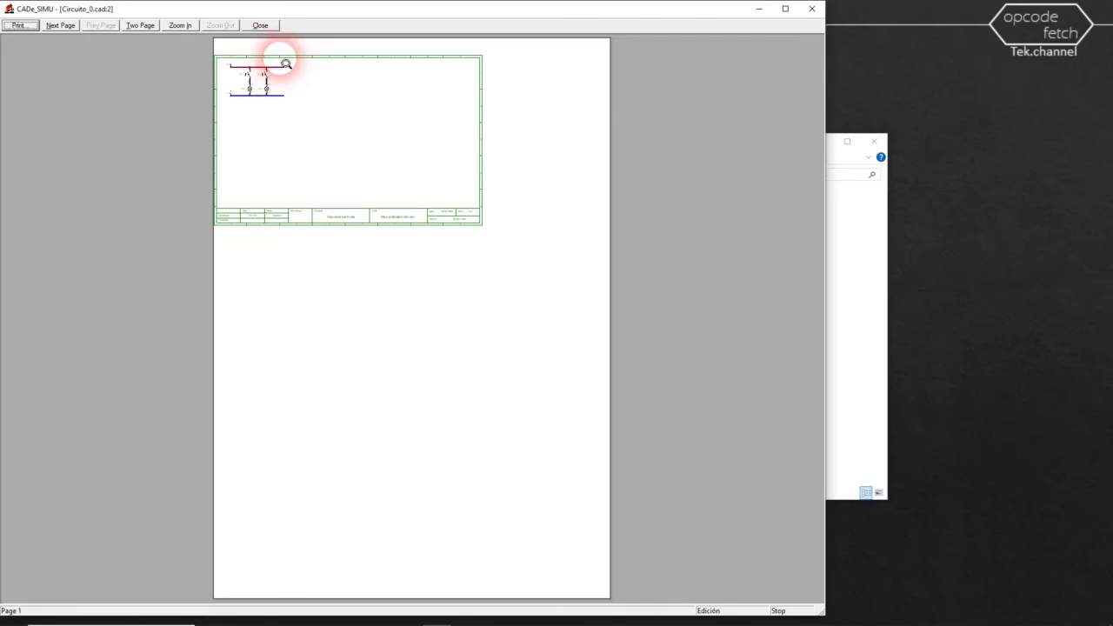
{"action": "left_click", "coordinate": [261, 26]}
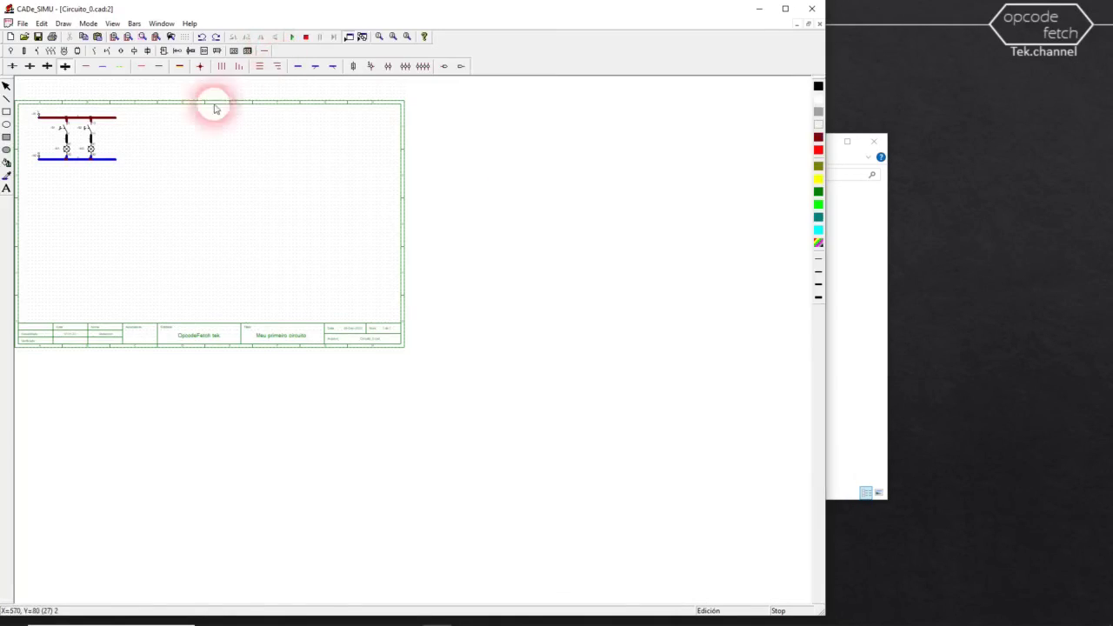
- Set the print orientation to landscape (Paisagem) in the printer setup and check the sheet in the print preview
{"action": "left_click", "coordinate": [23, 25]}
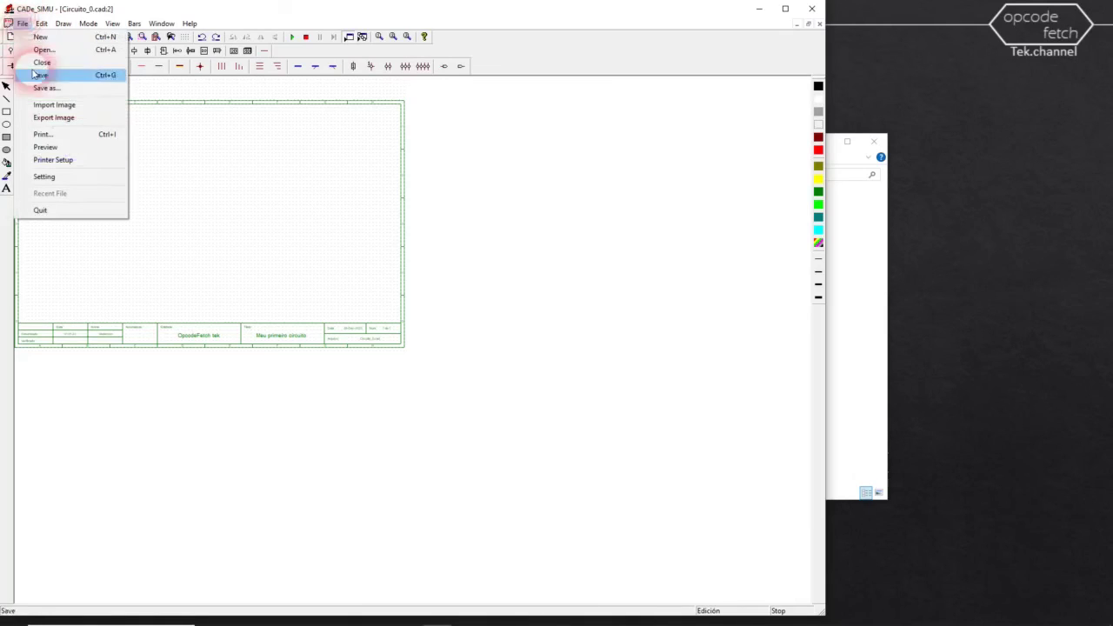
{"action": "left_click", "coordinate": [57, 159]}
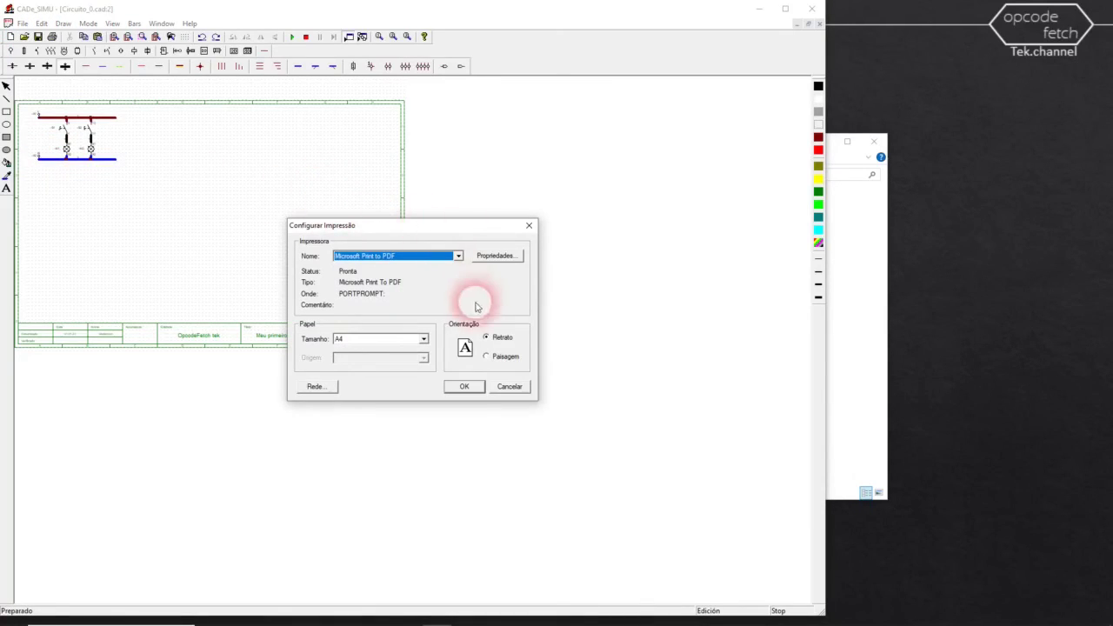
{"action": "left_click", "coordinate": [486, 358]}
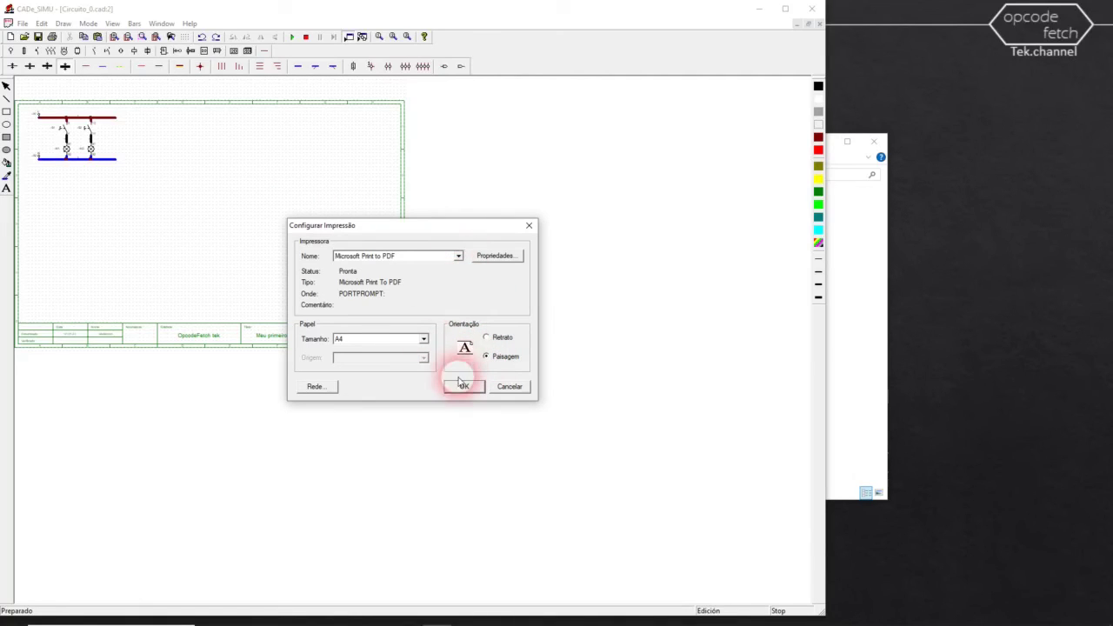
{"action": "left_click", "coordinate": [463, 385]}
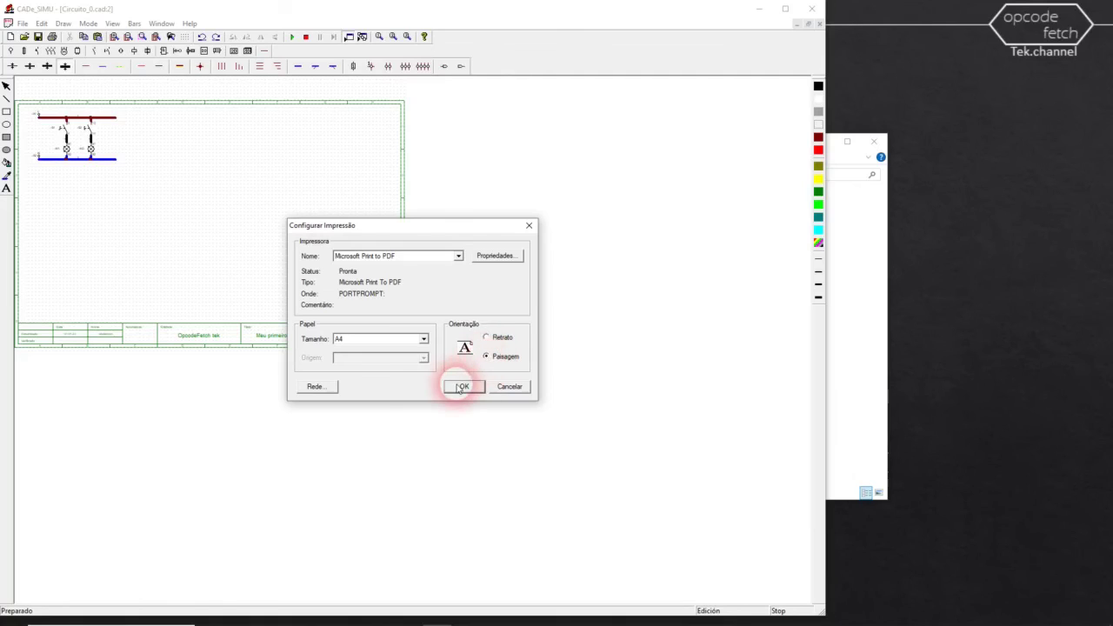
{"action": "left_click", "coordinate": [23, 25]}
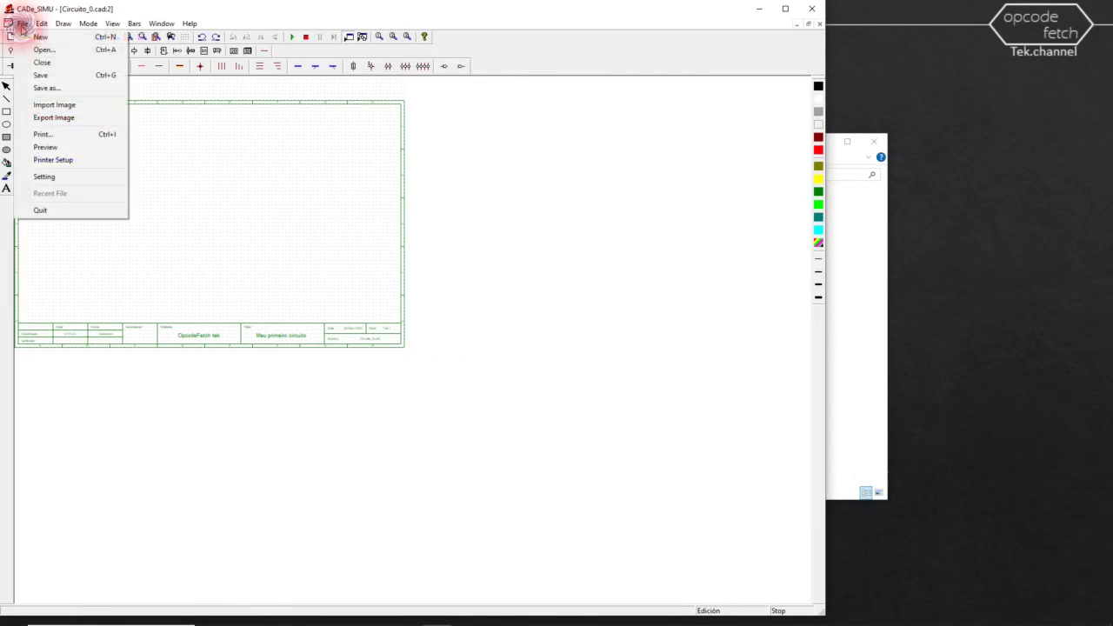
{"action": "left_click", "coordinate": [44, 148]}
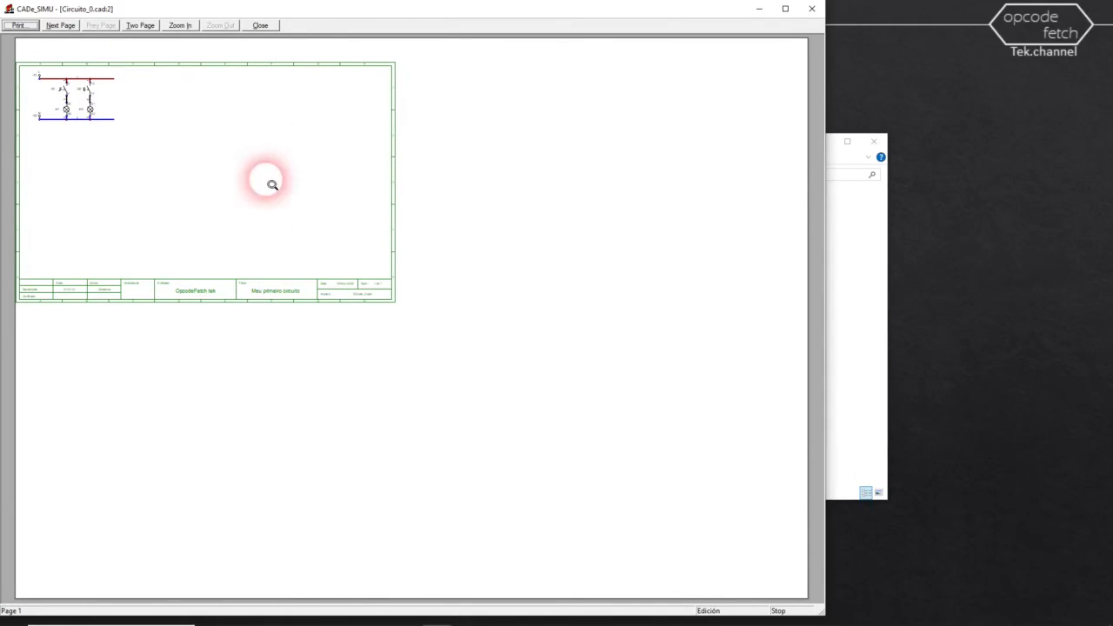
{"action": "left_click", "coordinate": [259, 27]}
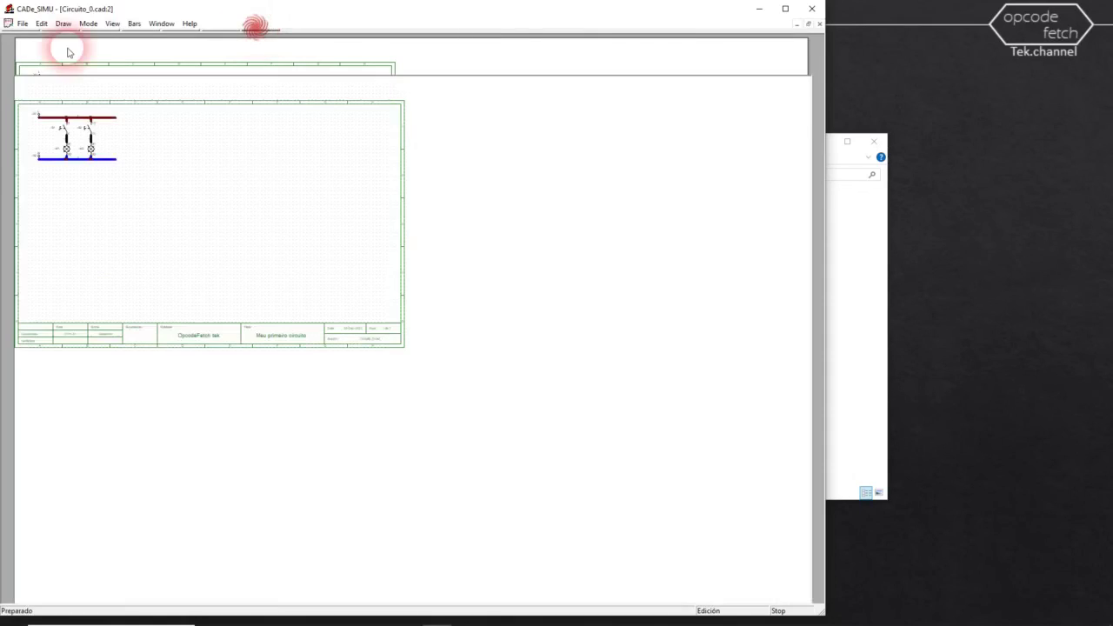
- Set the print scale to 2 in the saved program settings and check the sheet's size in the print preview
{"action": "left_click", "coordinate": [23, 23]}
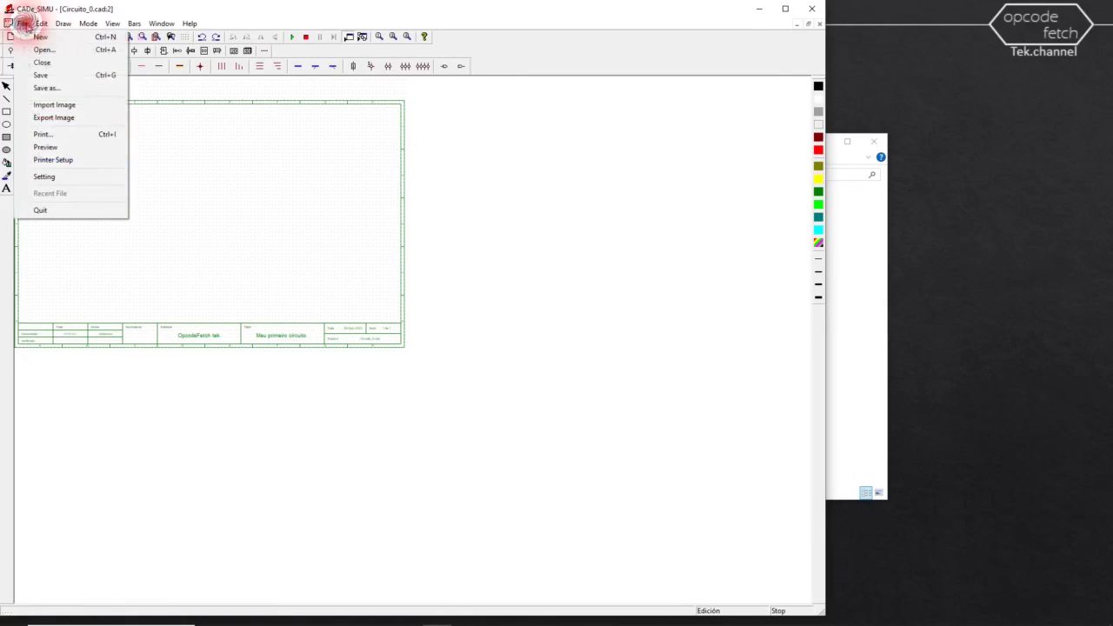
{"action": "left_click", "coordinate": [67, 177]}
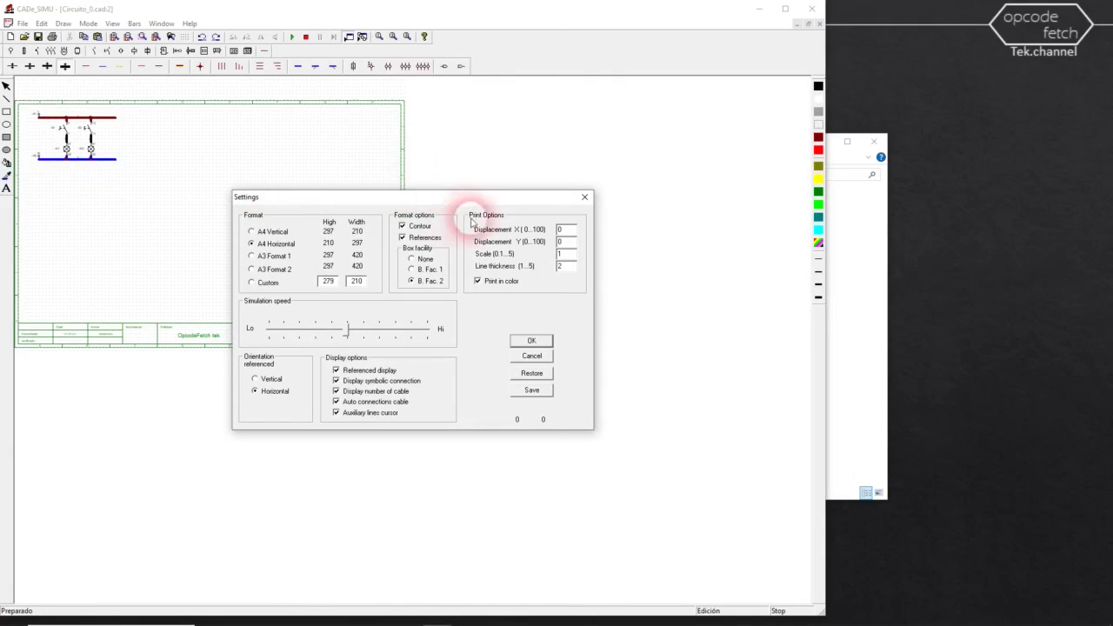
{"action": "double_click", "coordinate": [562, 256]}
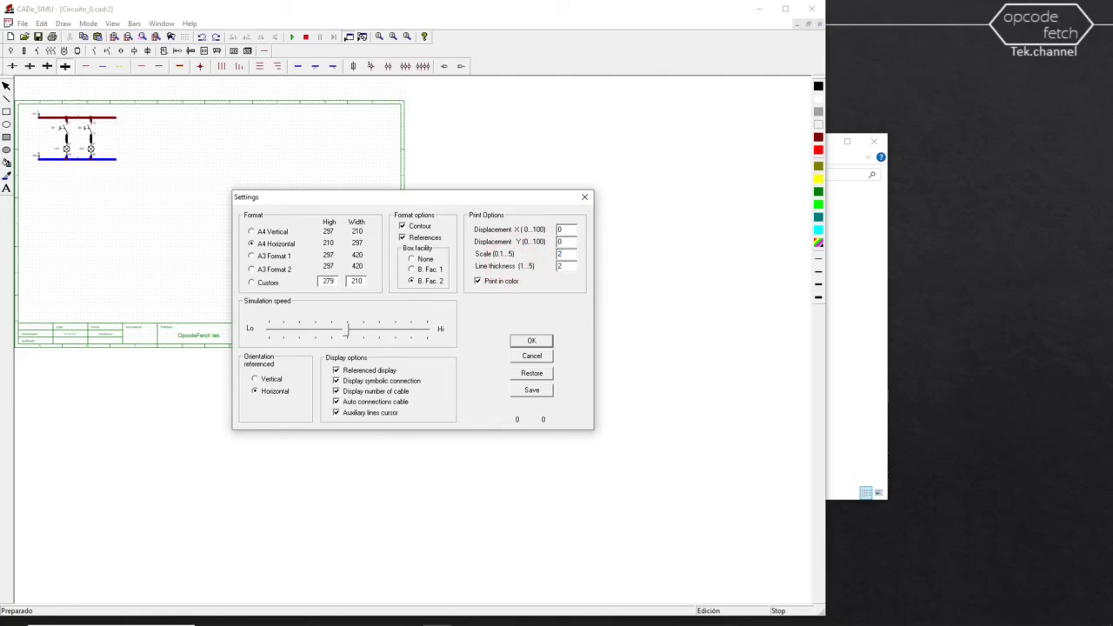
{"action": "left_click", "coordinate": [531, 389]}
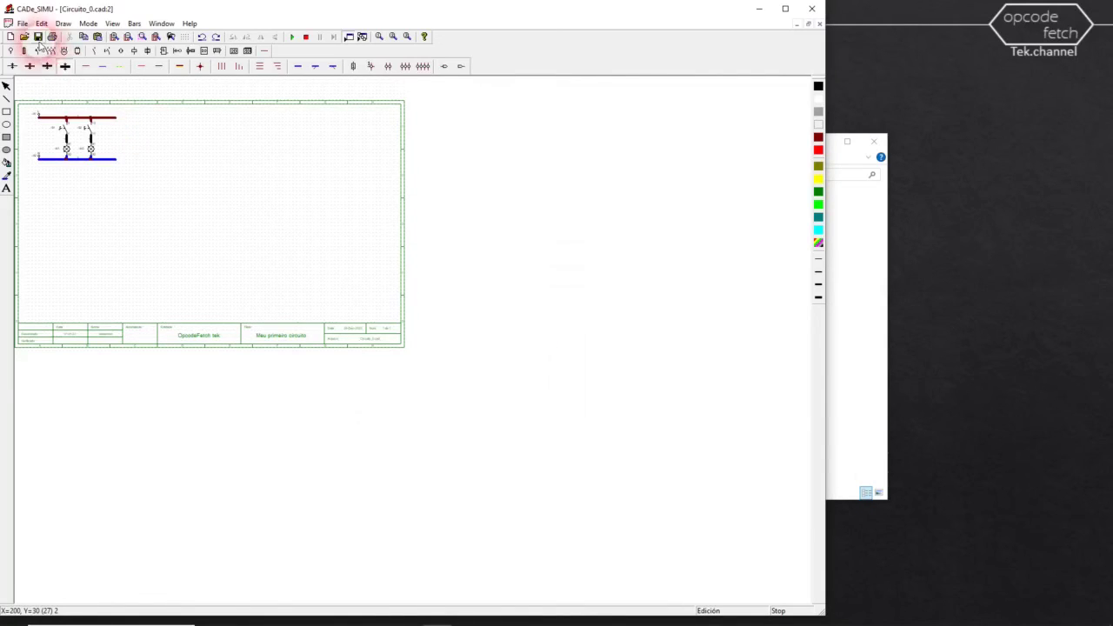
{"action": "left_click", "coordinate": [23, 23]}
{"action": "left_click", "coordinate": [54, 148]}
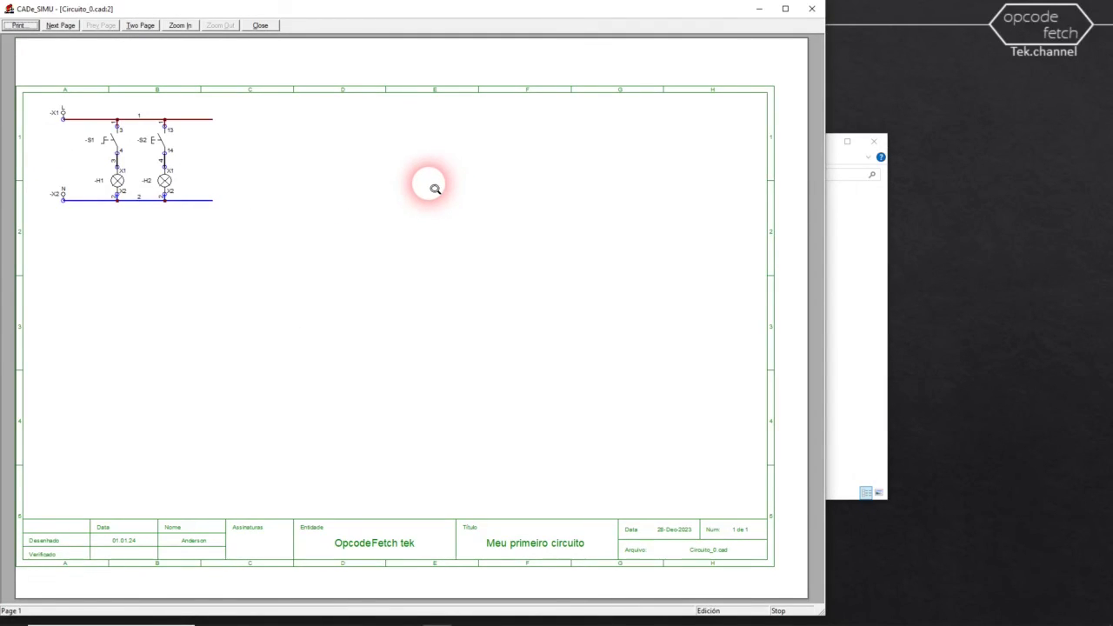
{"action": "left_click", "coordinate": [270, 32]}
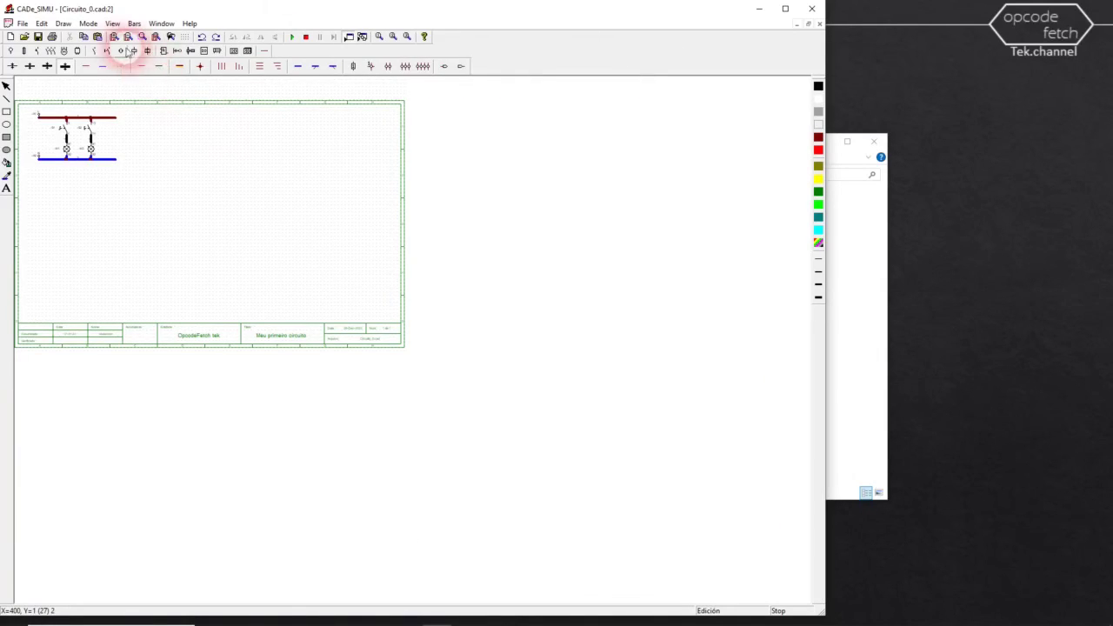
- Enlarge the circuit in the drawing view and reopen the sheet's print preview
{"action": "left_click", "coordinate": [114, 37]}
{"action": "left_click", "coordinate": [114, 37]}
{"action": "left_click", "coordinate": [115, 37]}
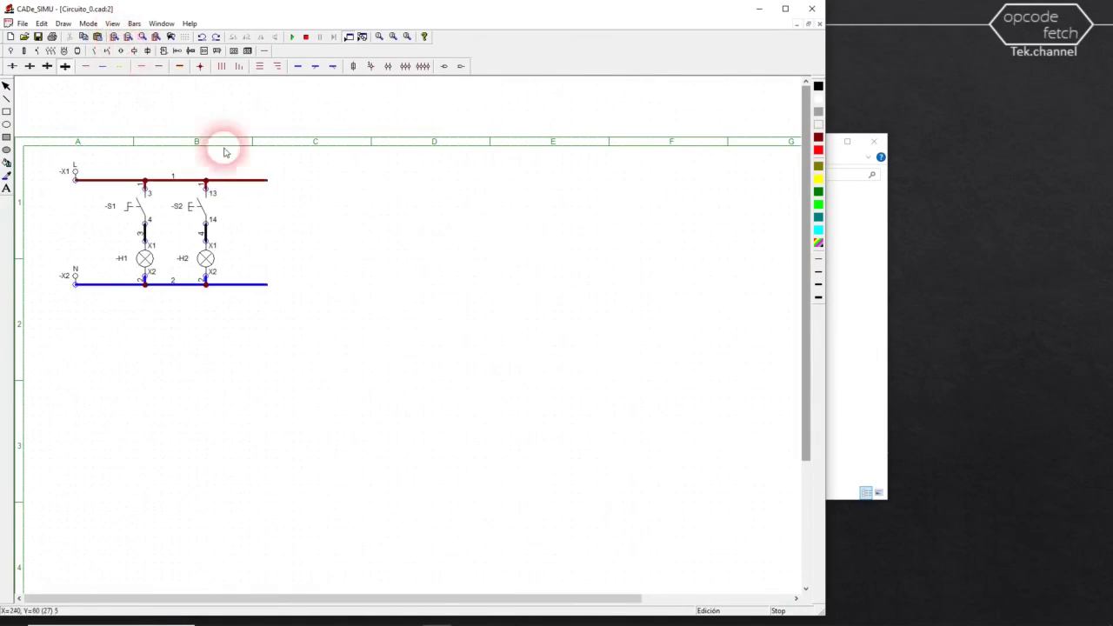
{"action": "scroll", "coordinate": [224, 152], "scroll_direction": "down", "scroll_amount": 4}
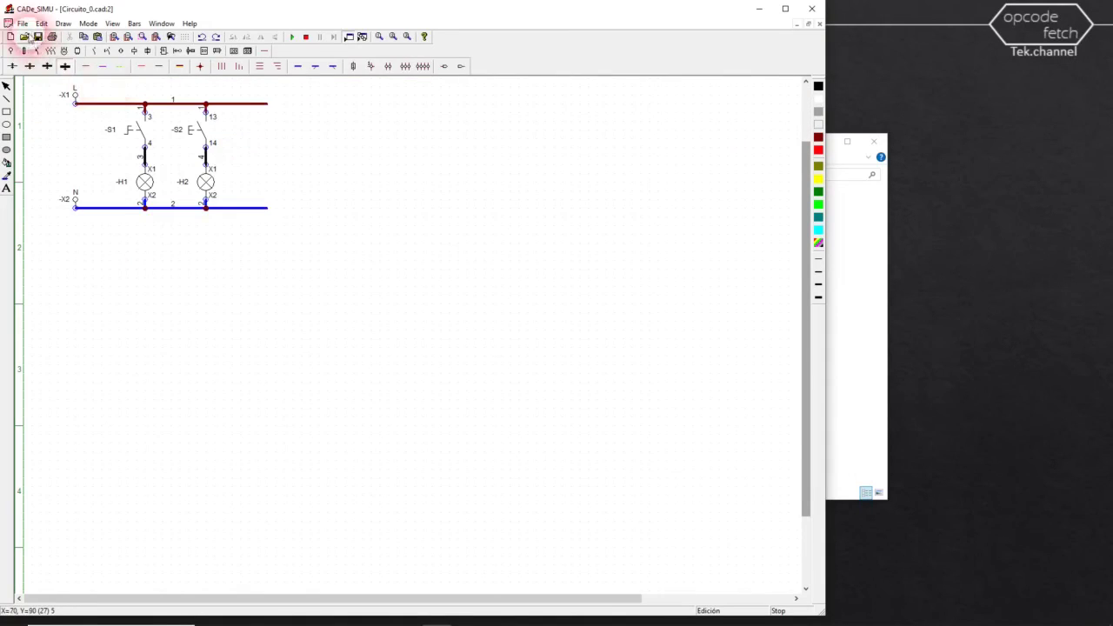
{"action": "left_click", "coordinate": [24, 25]}
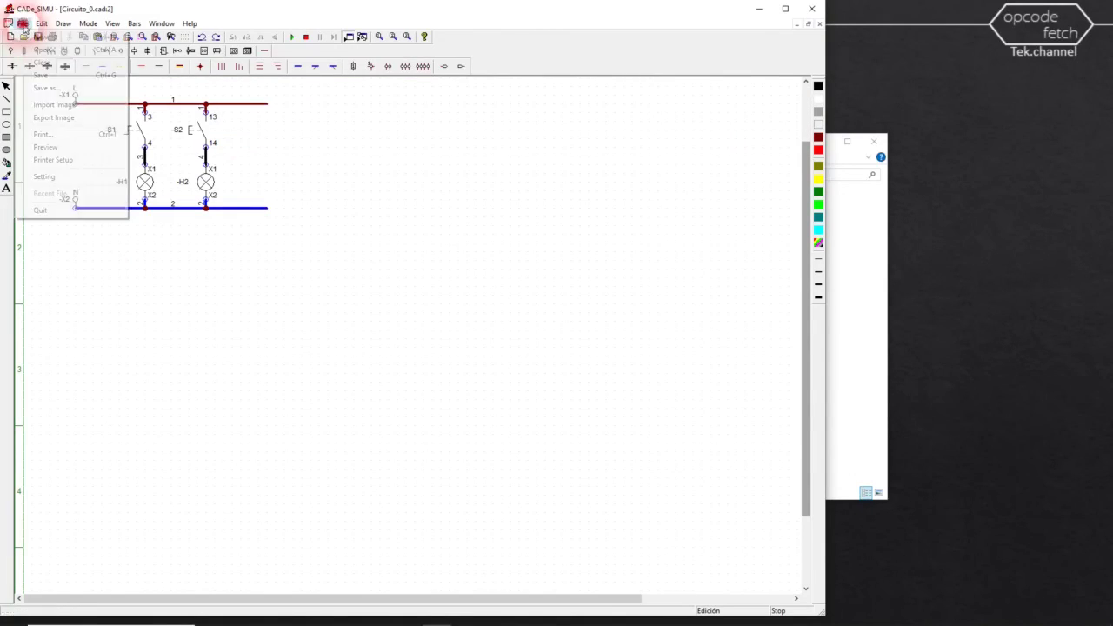
{"action": "left_click", "coordinate": [68, 148]}
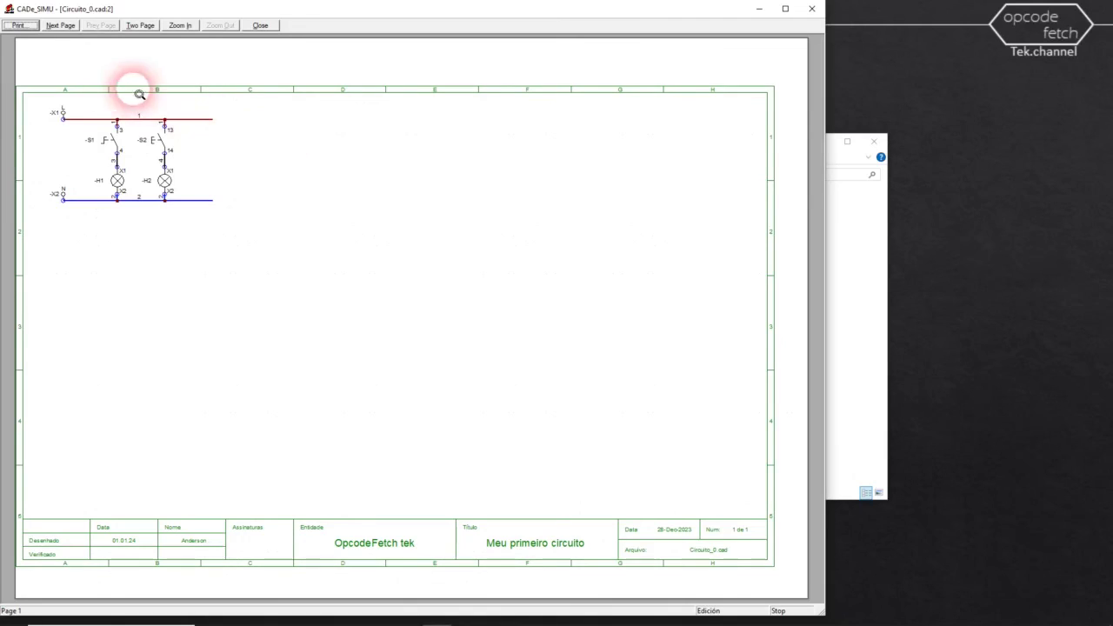
- Set the print displacement X to 5 in the saved program settings and check the sheet's position in the print preview
{"action": "left_click", "coordinate": [254, 25]}
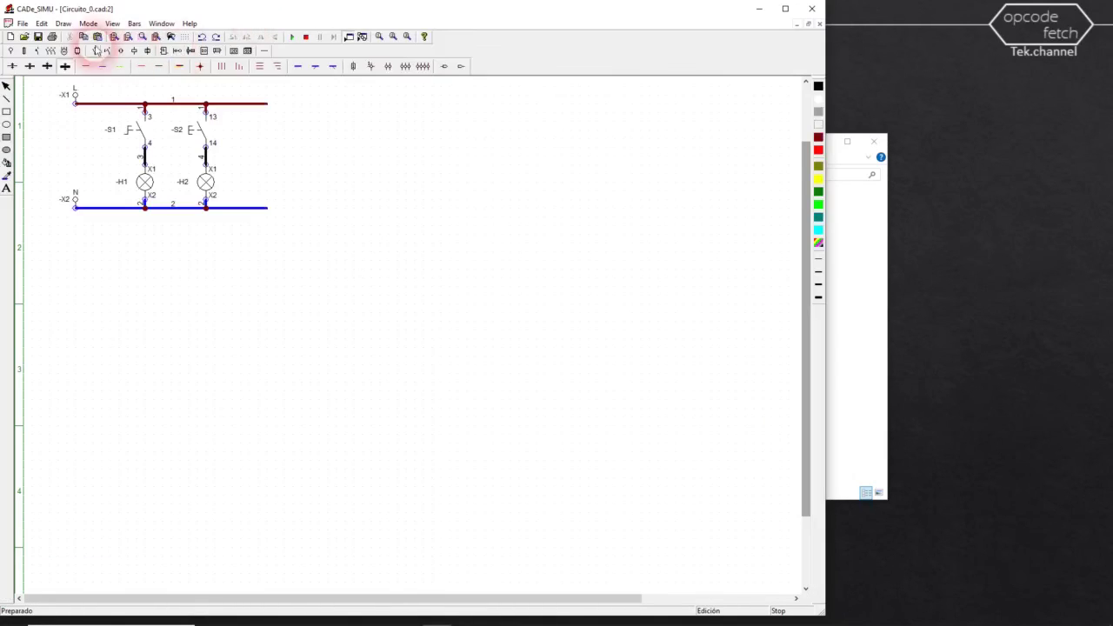
{"action": "left_click", "coordinate": [19, 24]}
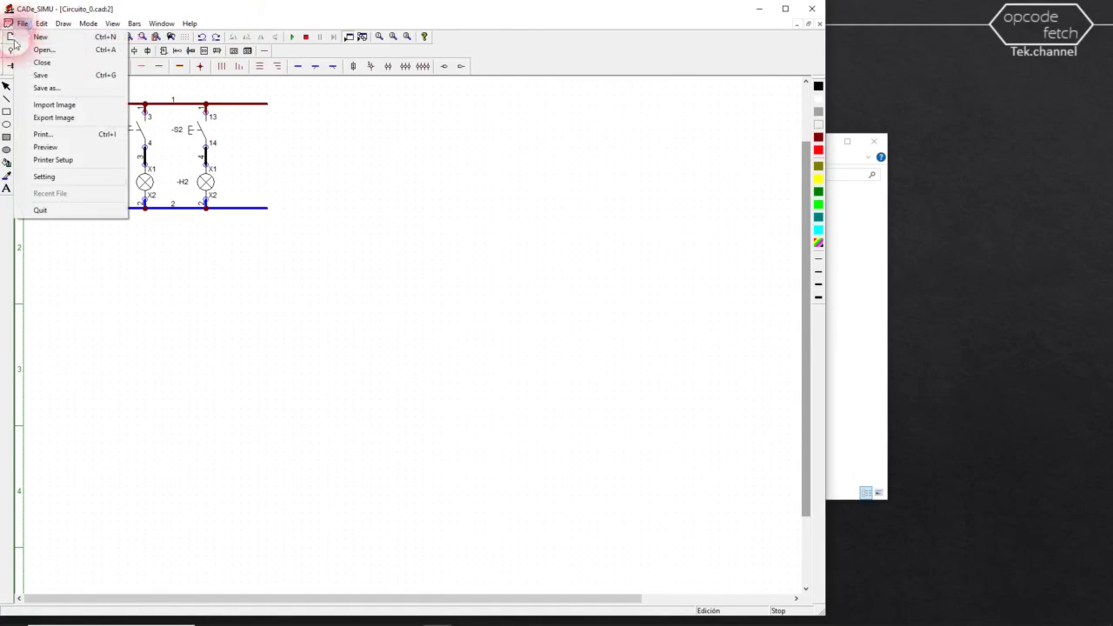
{"action": "left_click", "coordinate": [60, 176]}
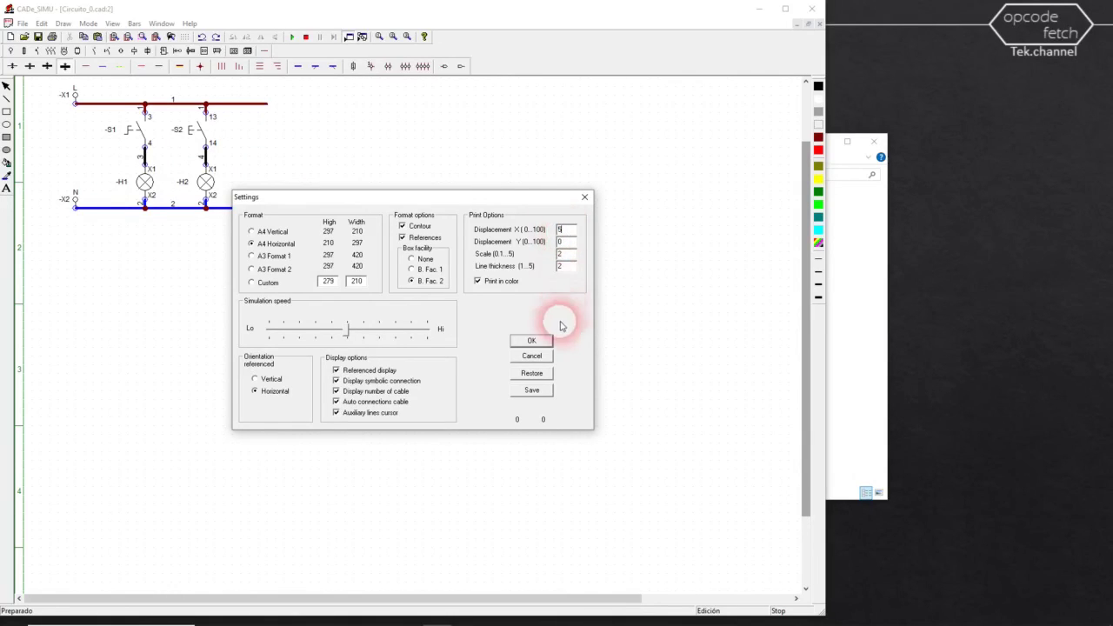
{"action": "left_click", "coordinate": [534, 390]}
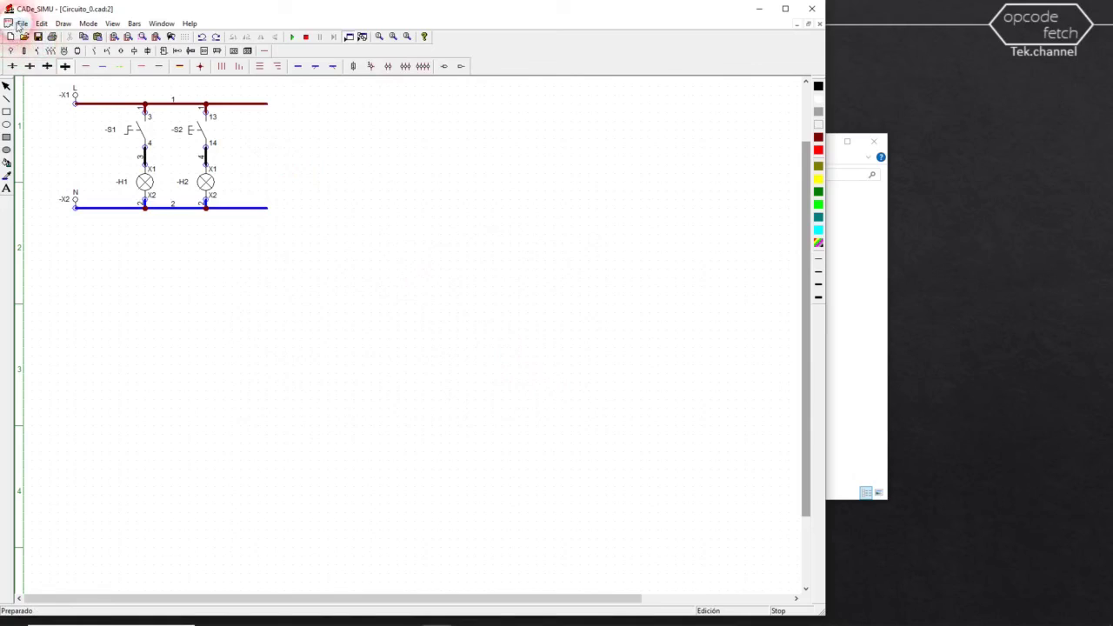
{"action": "left_click", "coordinate": [21, 25]}
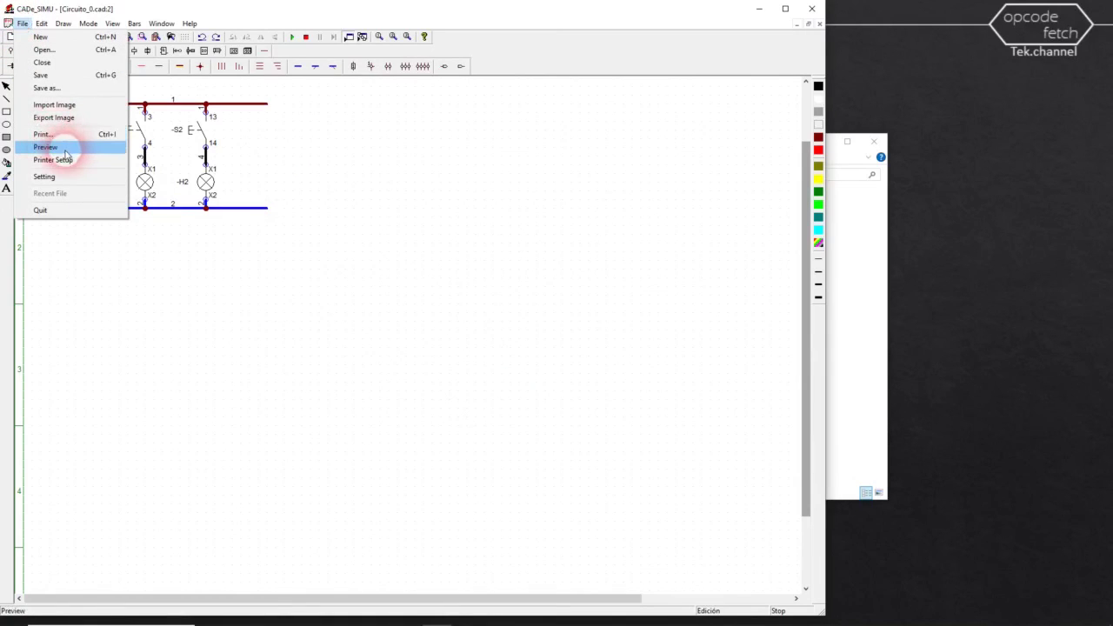
{"action": "left_click", "coordinate": [65, 149]}
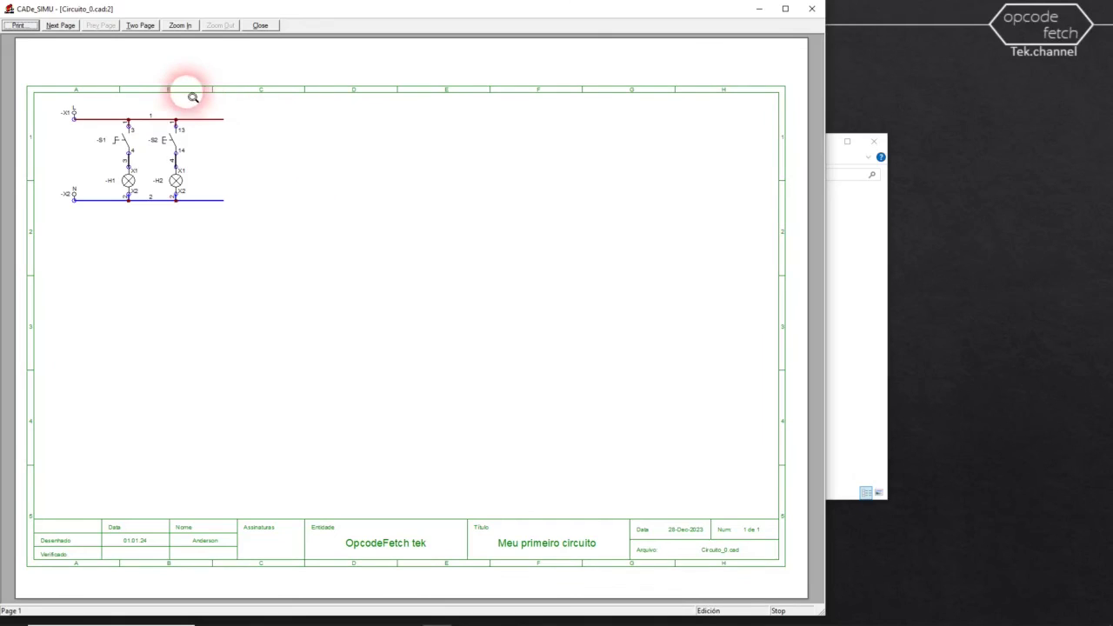
{"action": "left_click", "coordinate": [262, 27]}
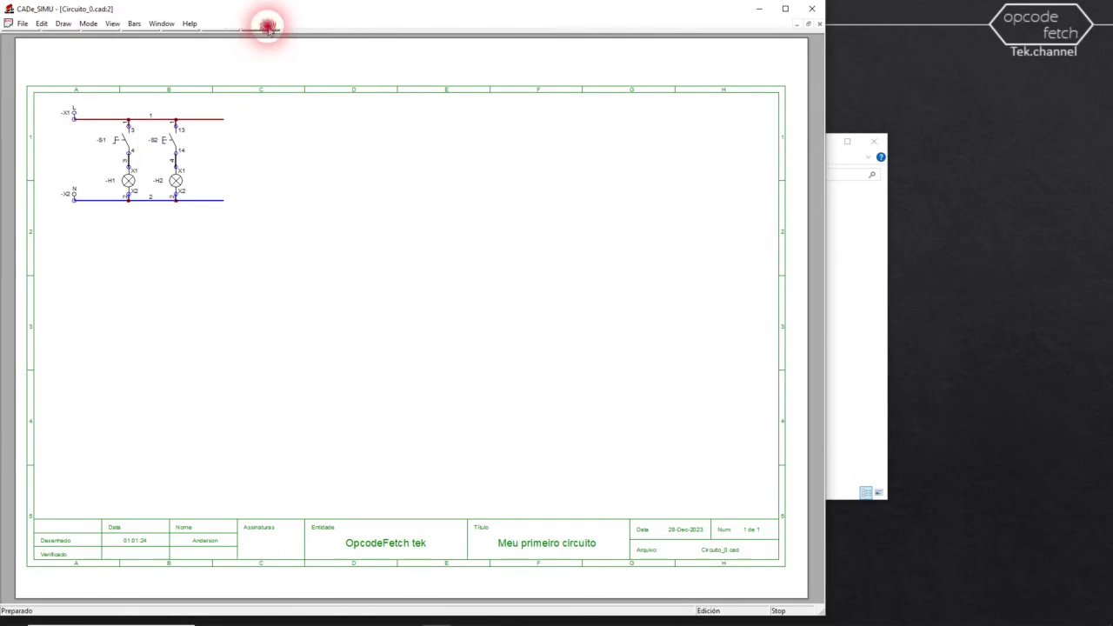
- Set the print displacement X to 10 and the print scale to 2.05, and check the sheet in the print preview
{"action": "left_click", "coordinate": [22, 23]}
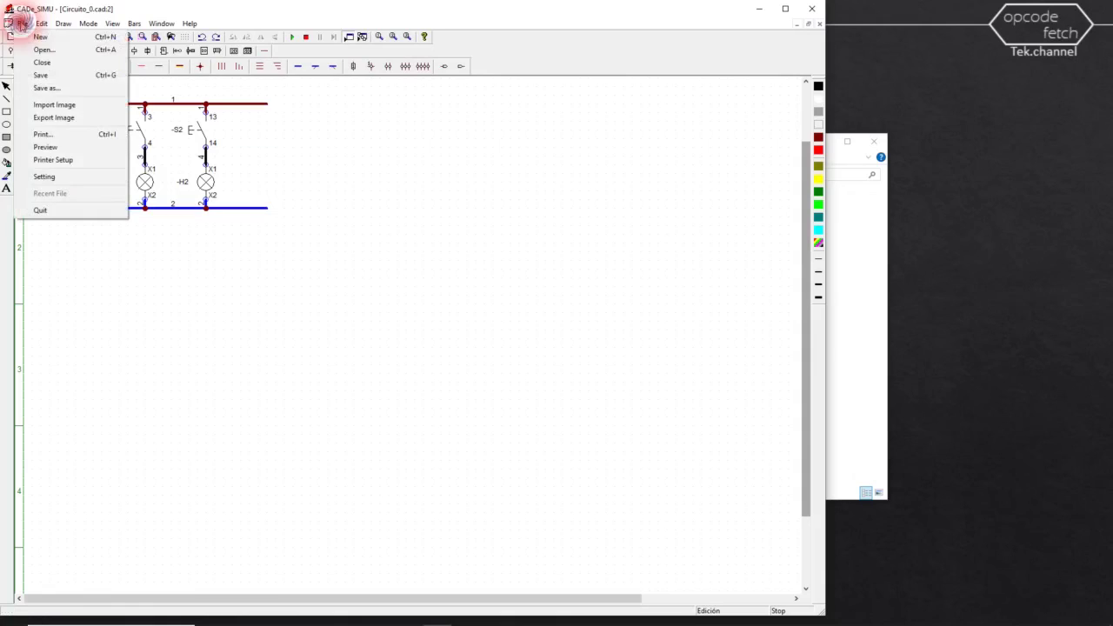
{"action": "left_click", "coordinate": [58, 180]}
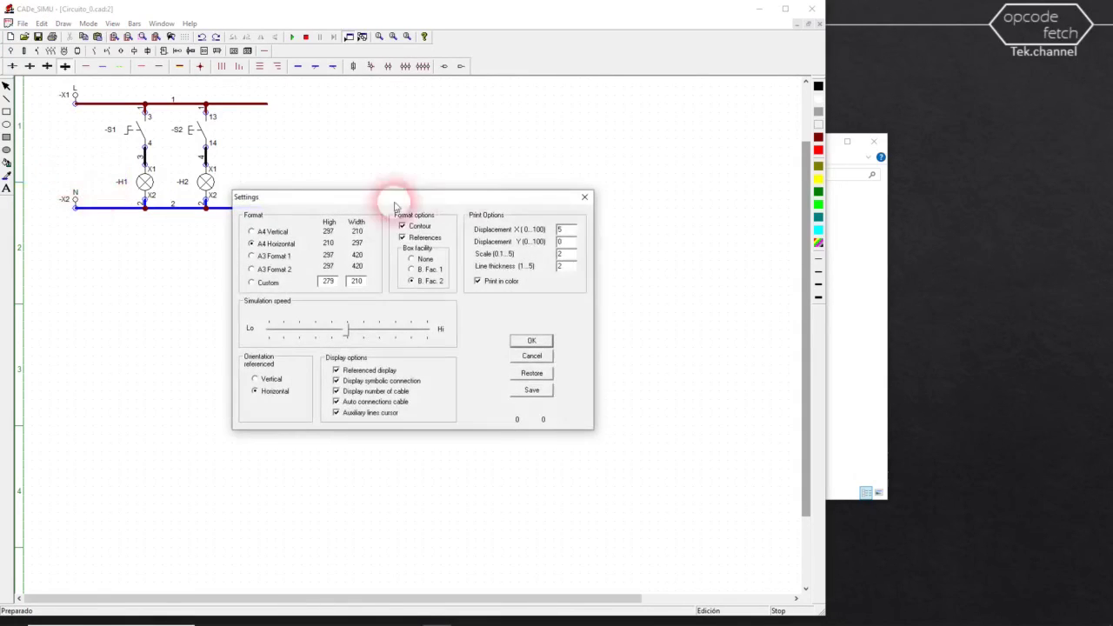
{"action": "double_click", "coordinate": [566, 229]}
{"action": "type", "text": "1"}
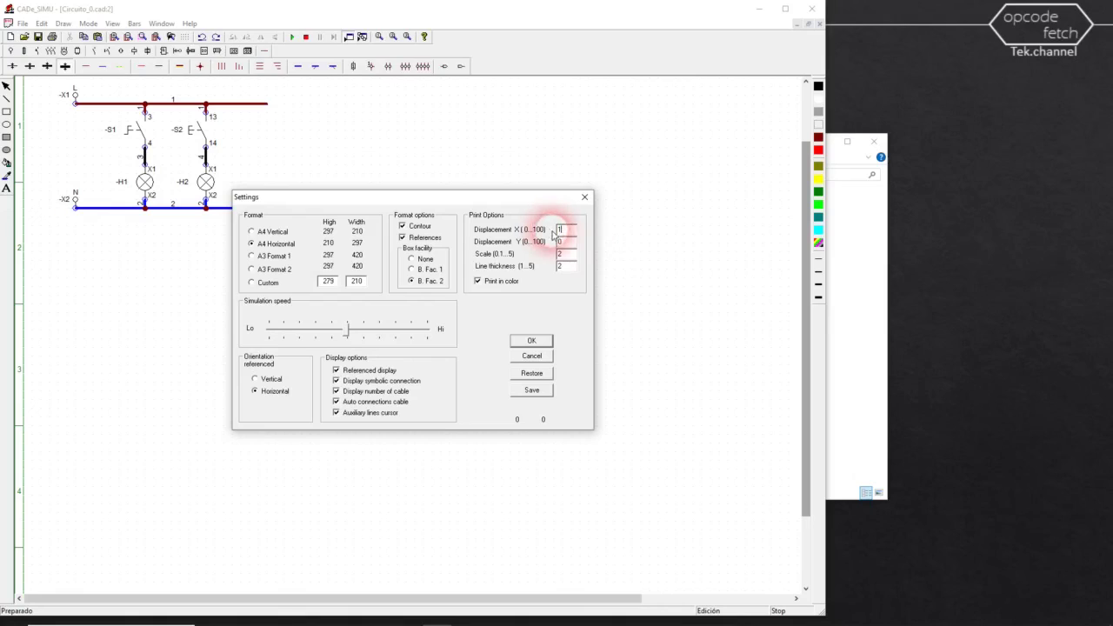
{"action": "type", "text": "0"}
{"action": "type", "text": "2"}
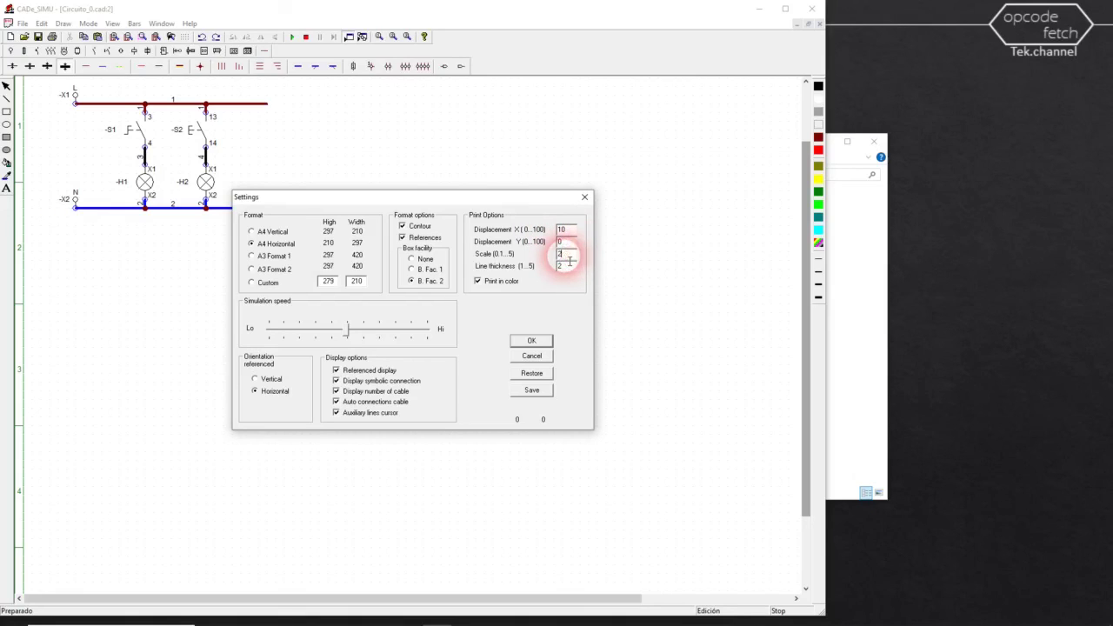
{"action": "type", "text": ".05"}
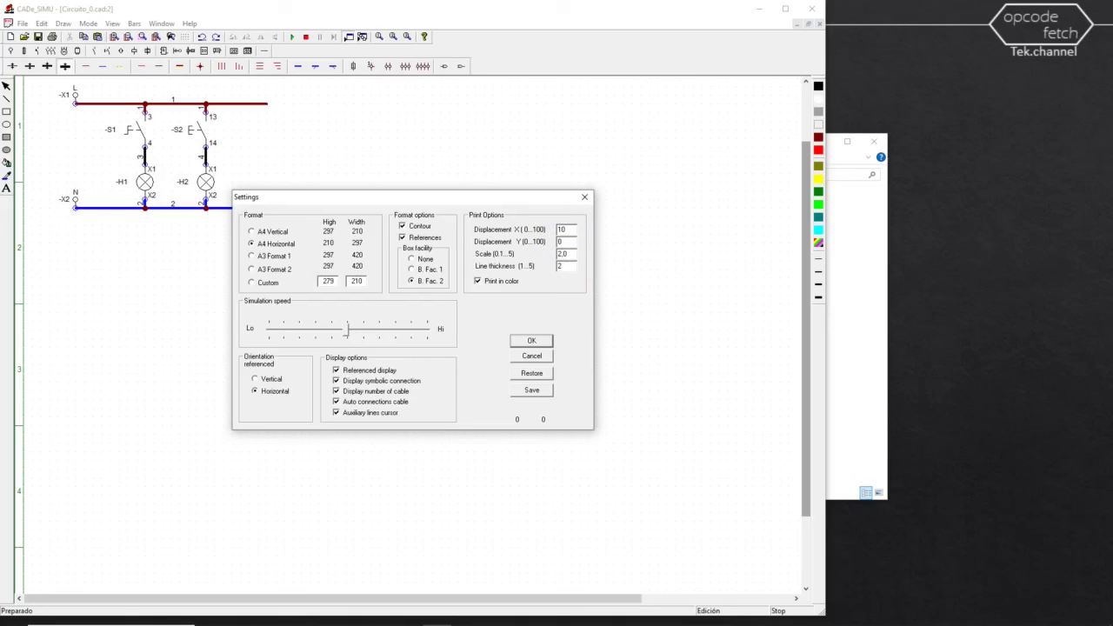
{"action": "left_click", "coordinate": [531, 340]}
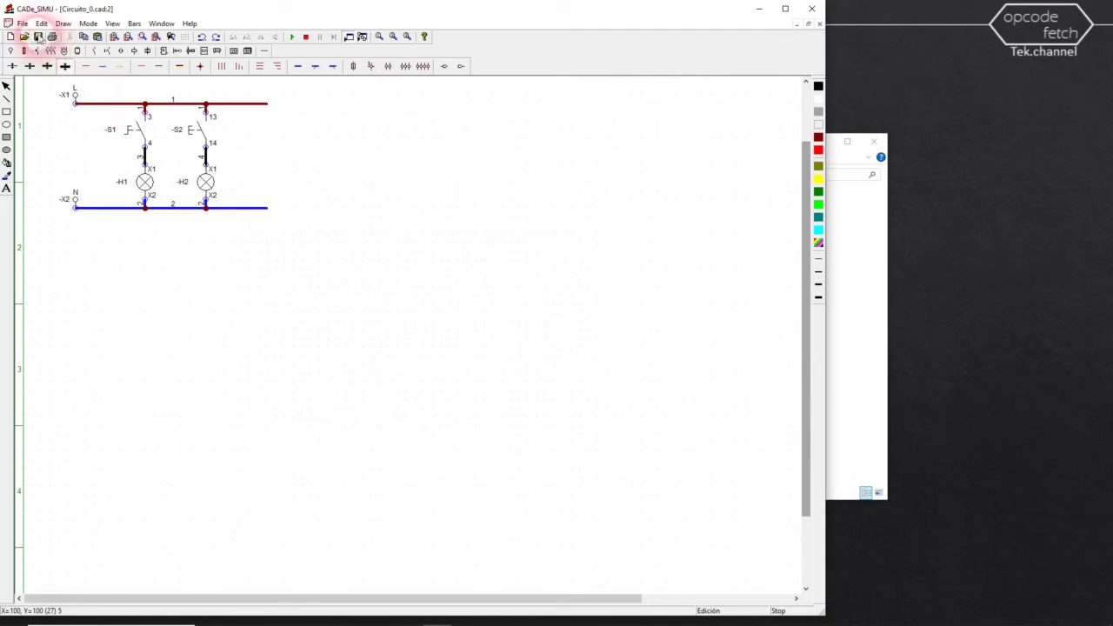
{"action": "left_click", "coordinate": [24, 23]}
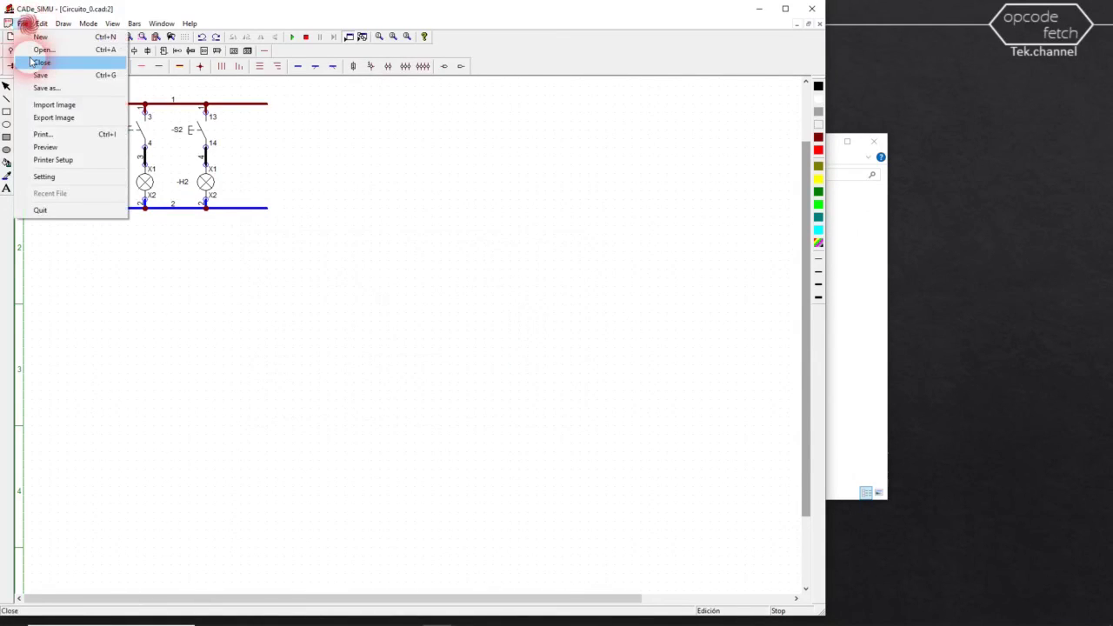
{"action": "left_click", "coordinate": [47, 146]}
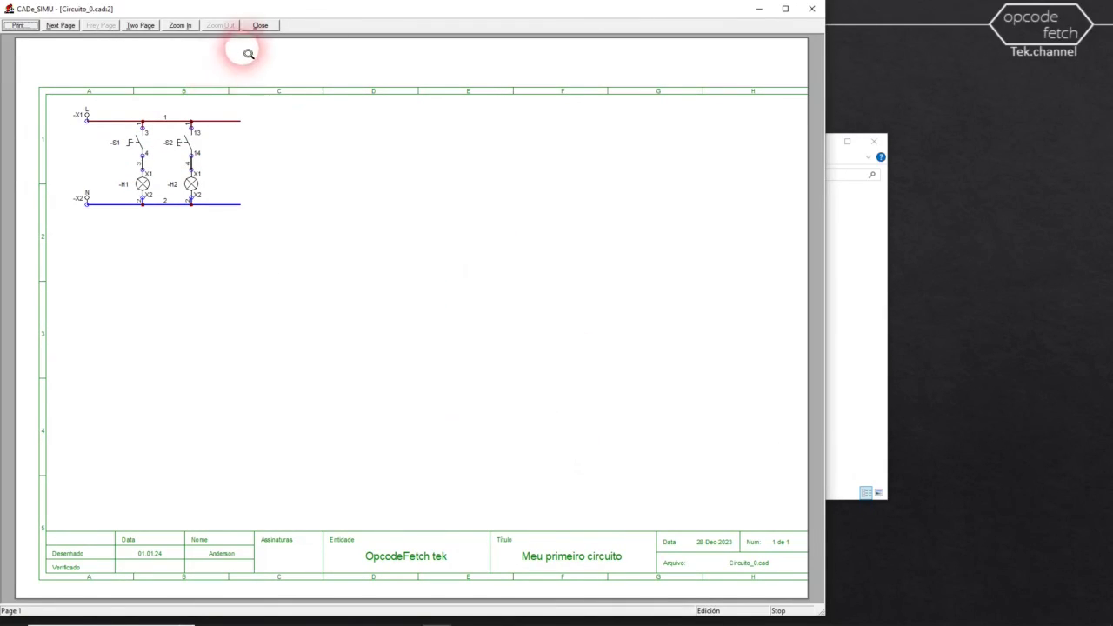
{"action": "left_click", "coordinate": [257, 24]}
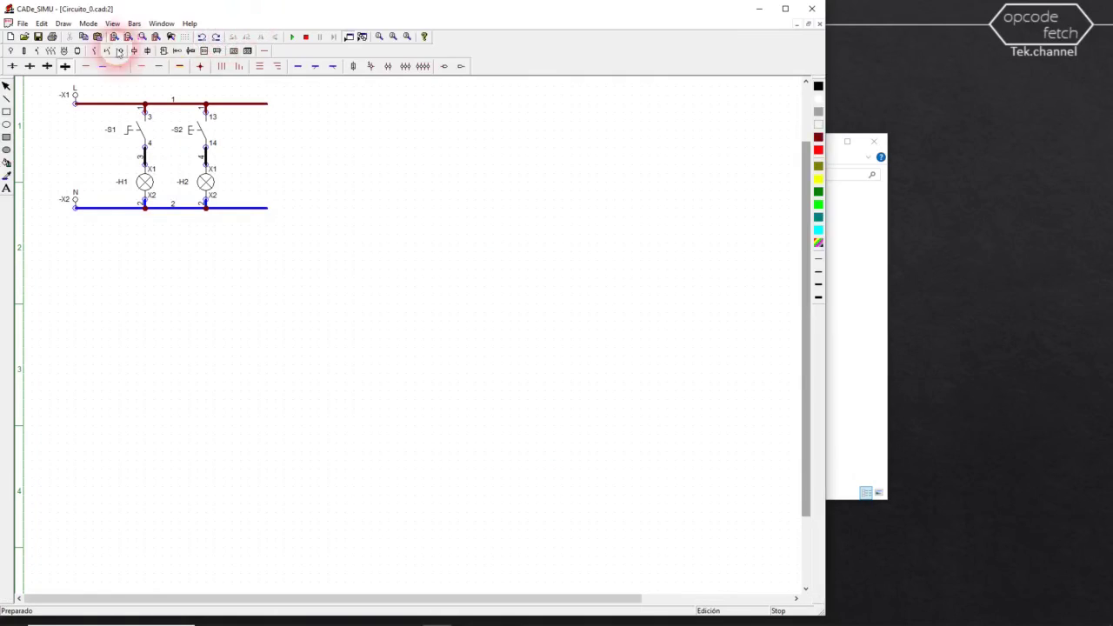
- Set the print displacement X to 0 and check in the print preview how the sheet sits on the page
{"action": "left_click", "coordinate": [22, 23]}
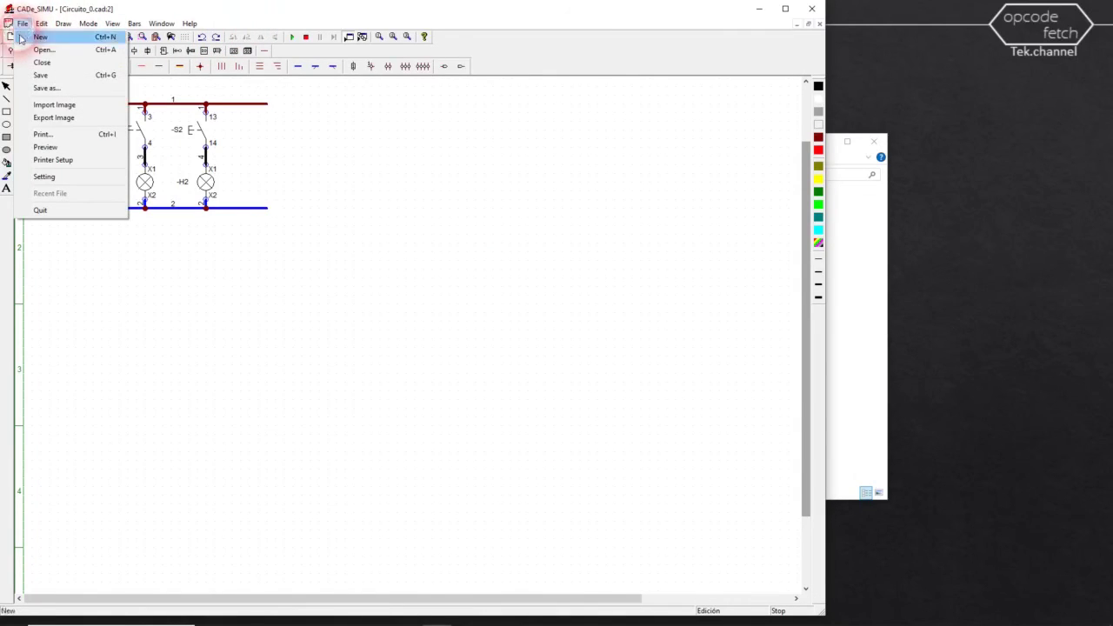
{"action": "left_click", "coordinate": [45, 176]}
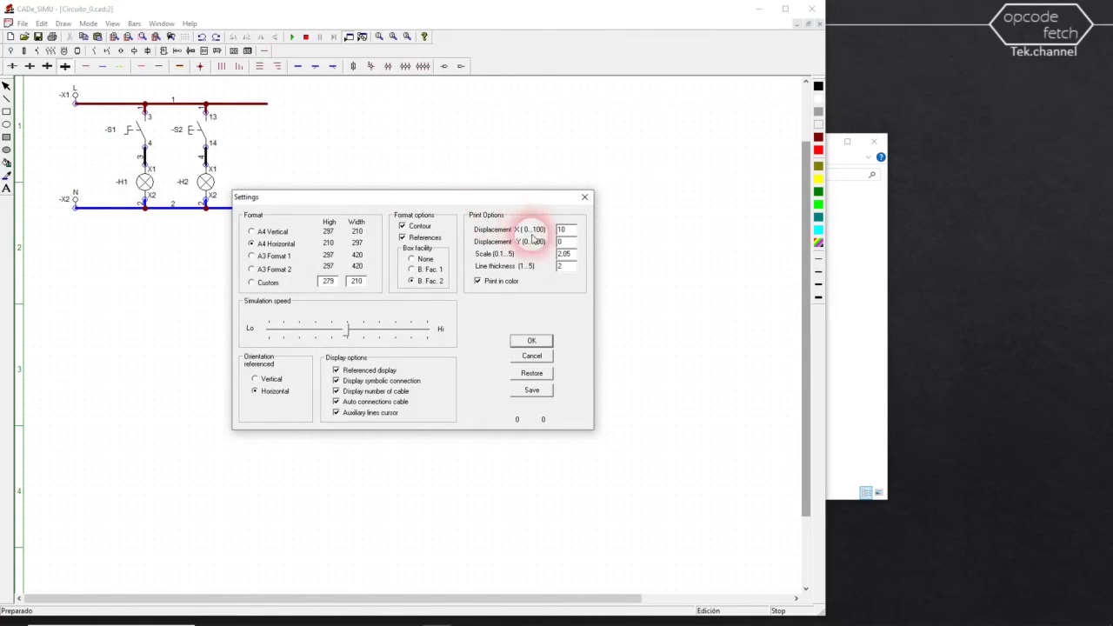
{"action": "left_click_drag", "start_coordinate": [571, 231], "coordinate": [533, 217]}
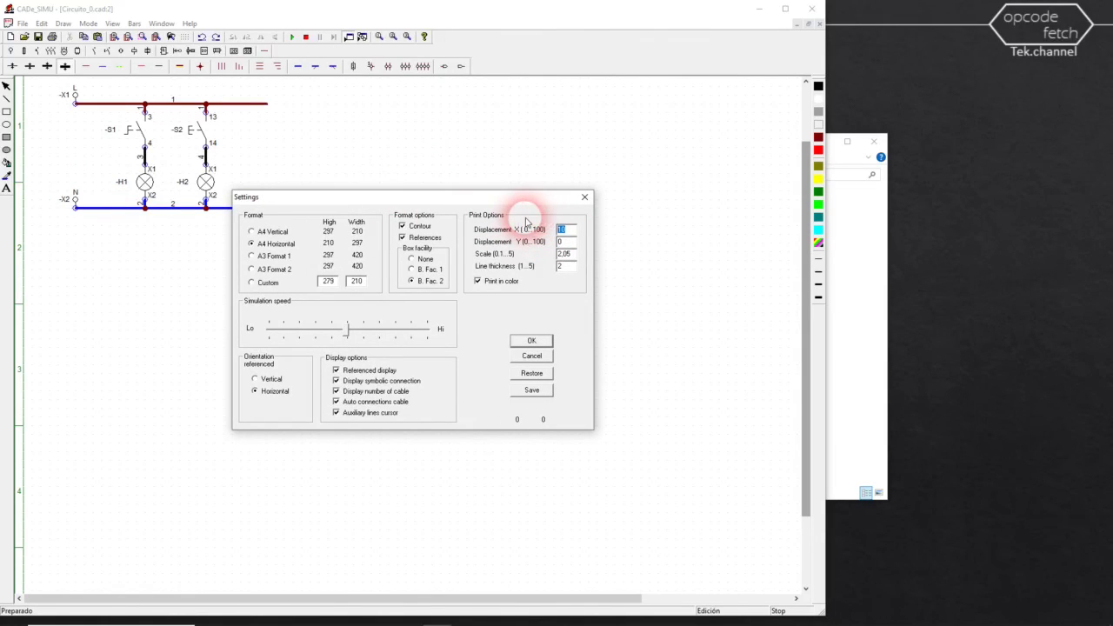
{"action": "type", "text": "0"}
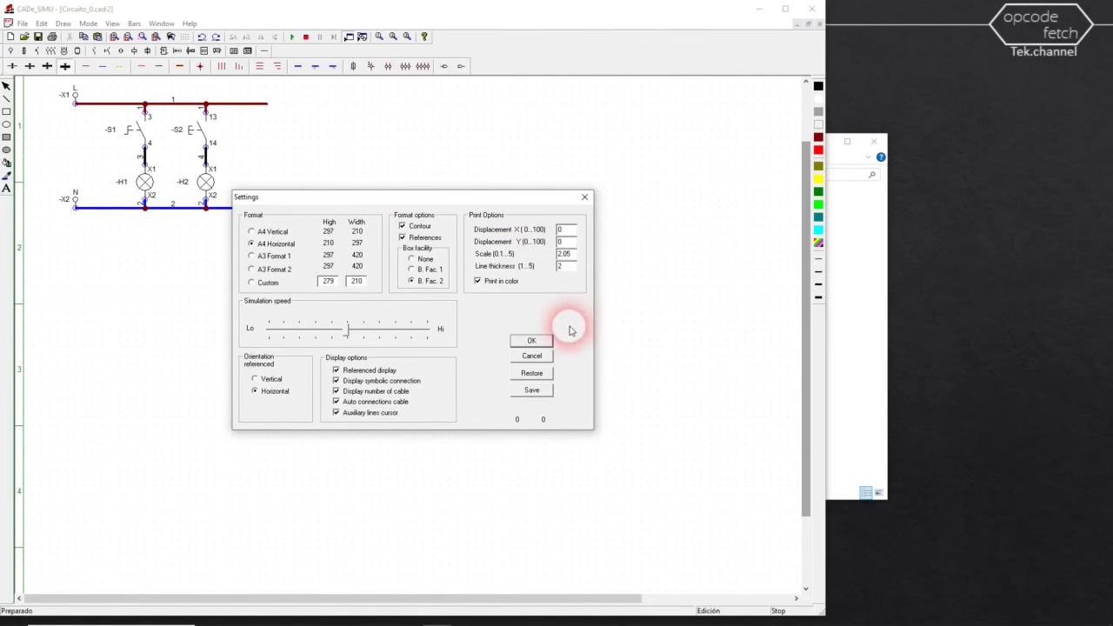
{"action": "left_click", "coordinate": [531, 356]}
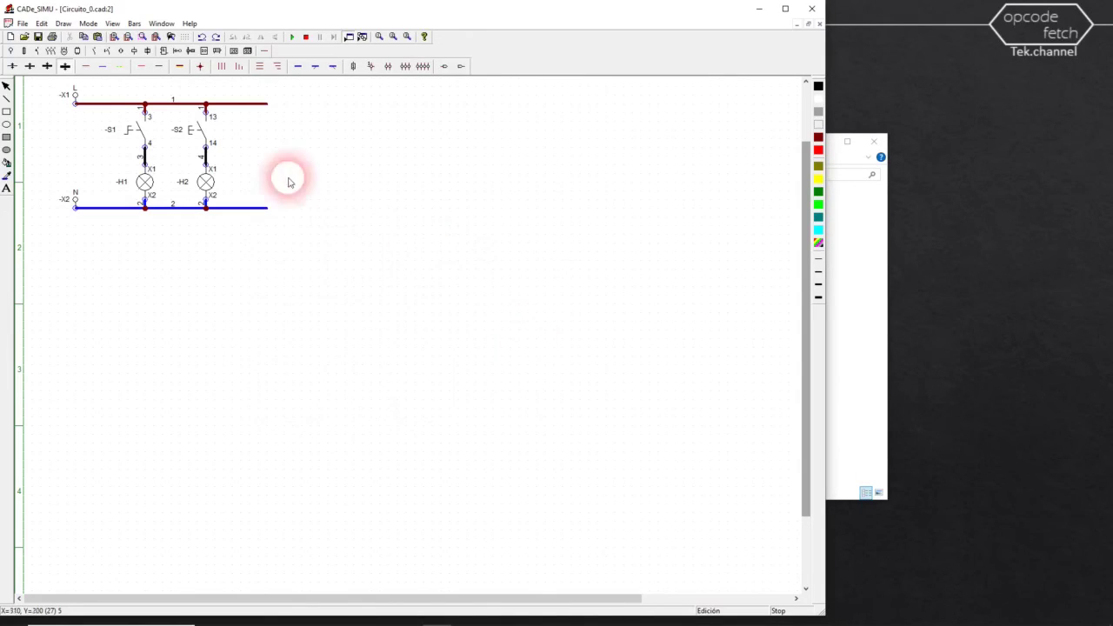
{"action": "left_click", "coordinate": [22, 24]}
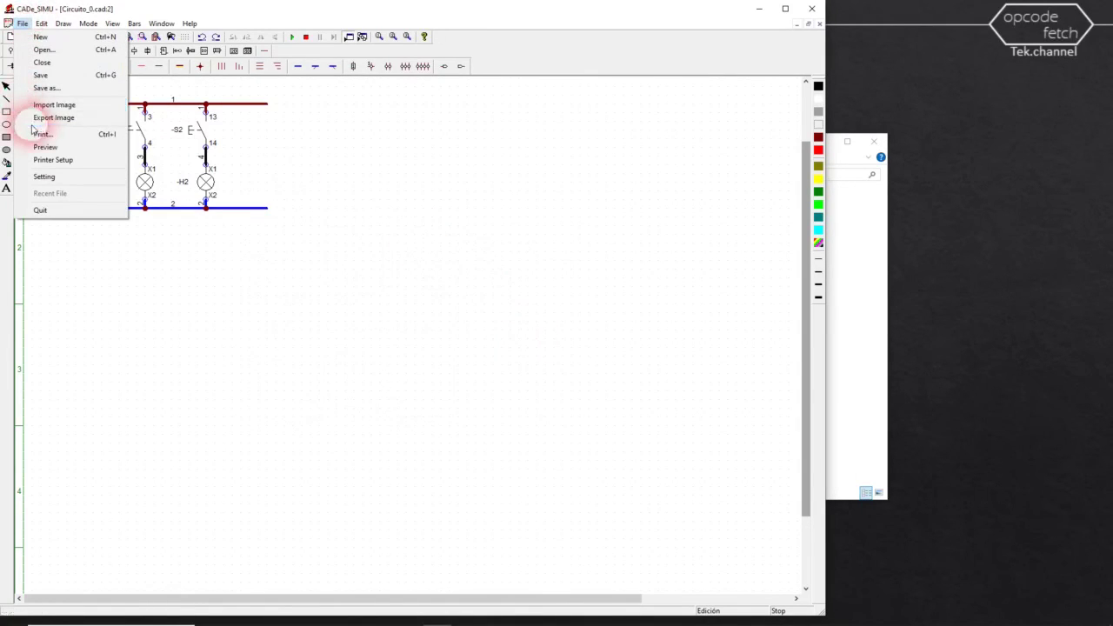
{"action": "left_click", "coordinate": [40, 147]}
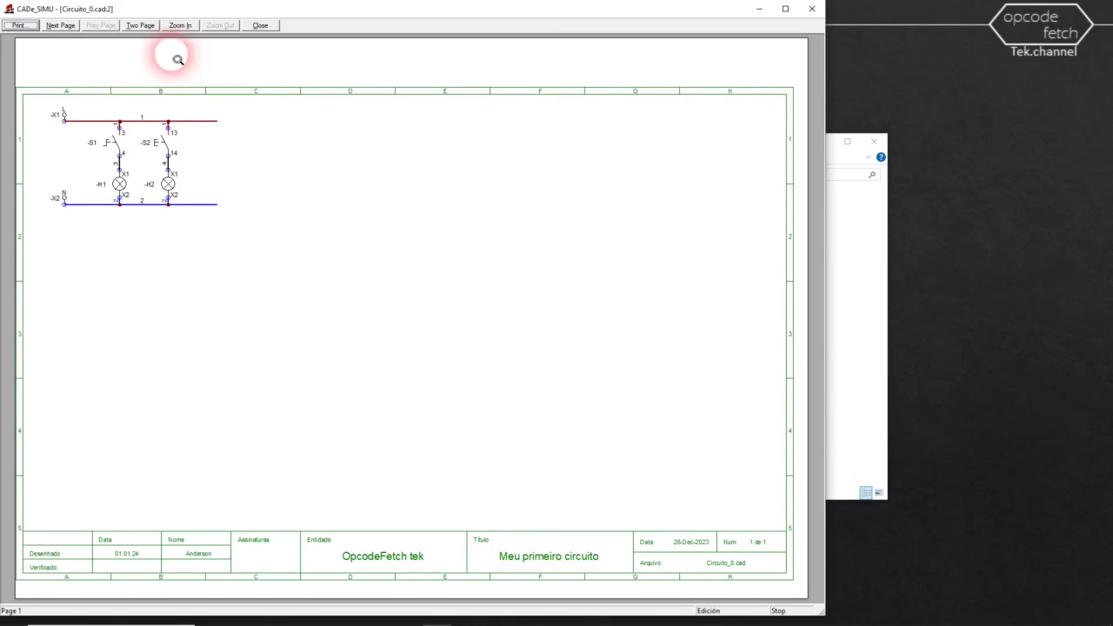
{"action": "left_click", "coordinate": [259, 25]}
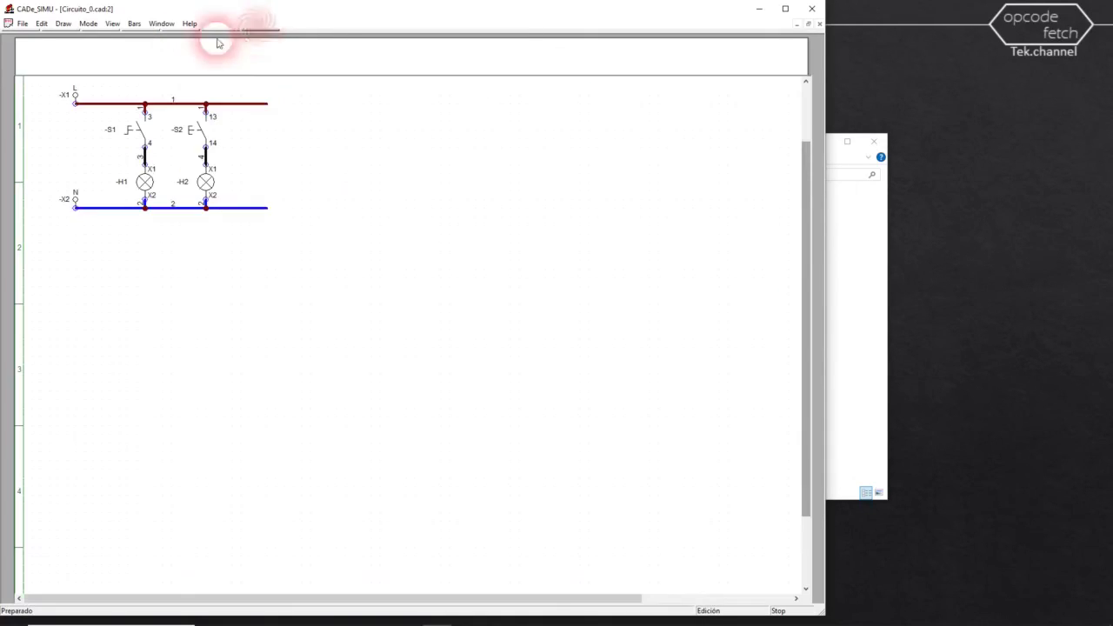
- Return the print displacement X to 5, save the settings and check that the frame fits the page in the print preview
{"action": "left_click", "coordinate": [21, 24]}
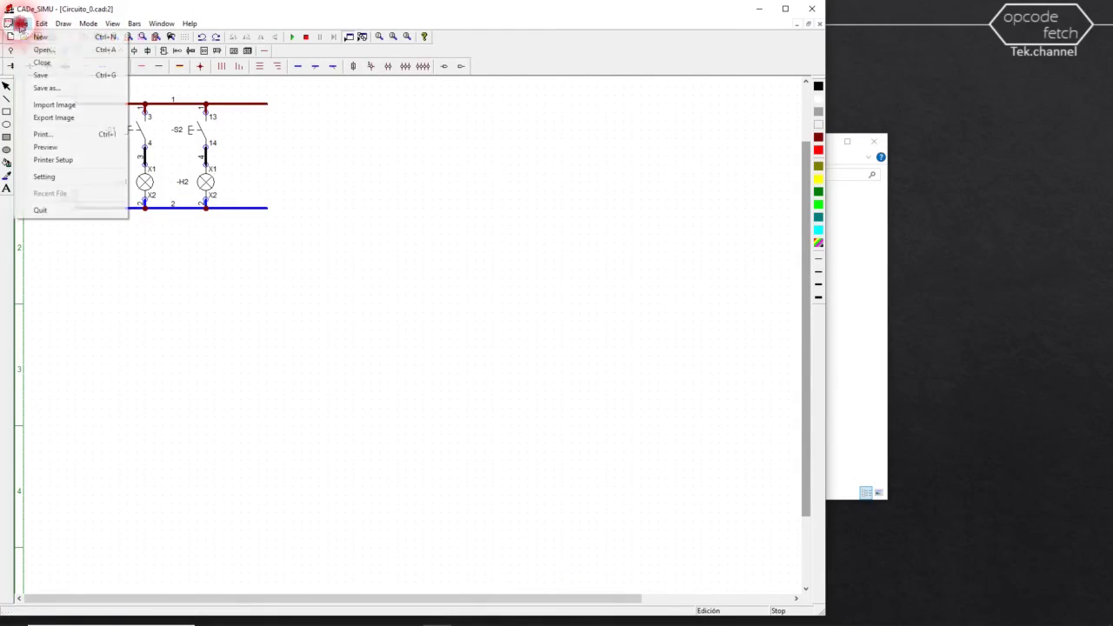
{"action": "left_click", "coordinate": [48, 177]}
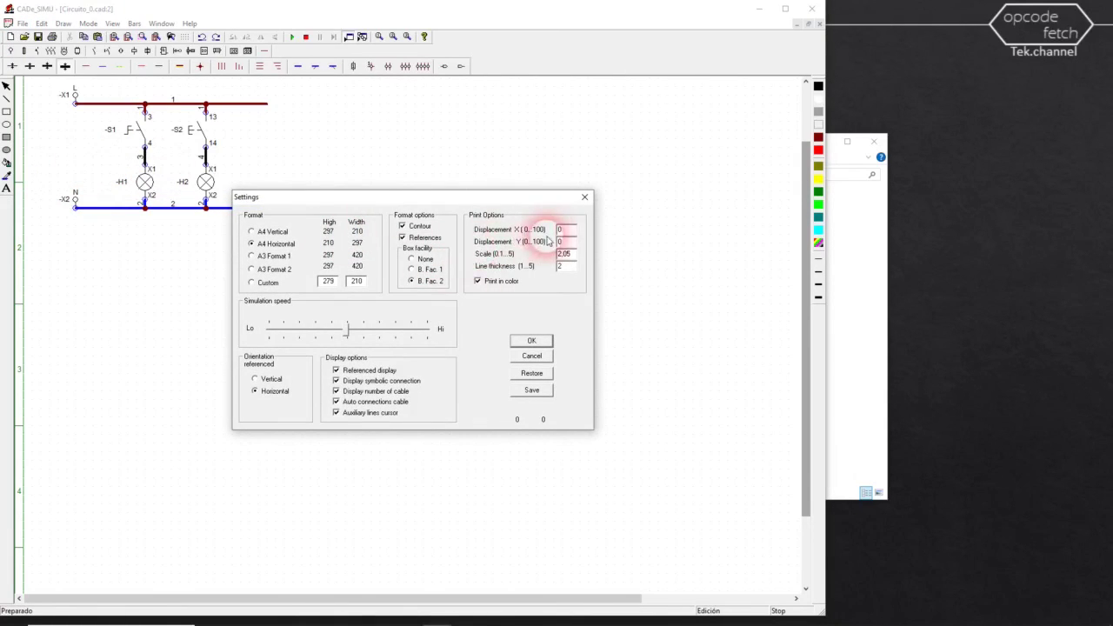
{"action": "double_click", "coordinate": [565, 229]}
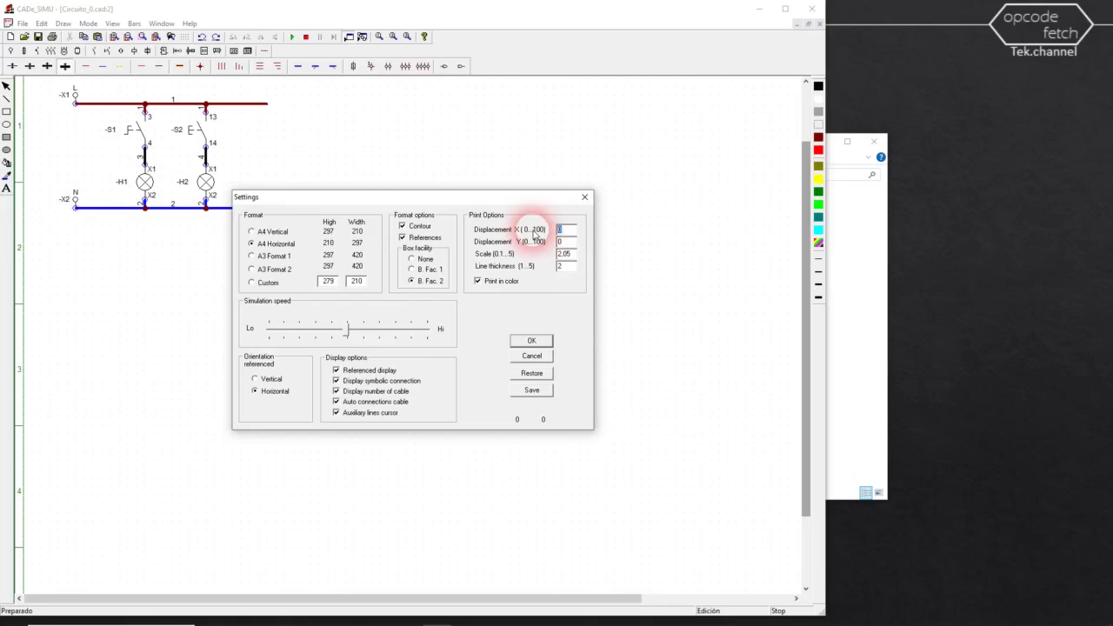
{"action": "type", "text": "5"}
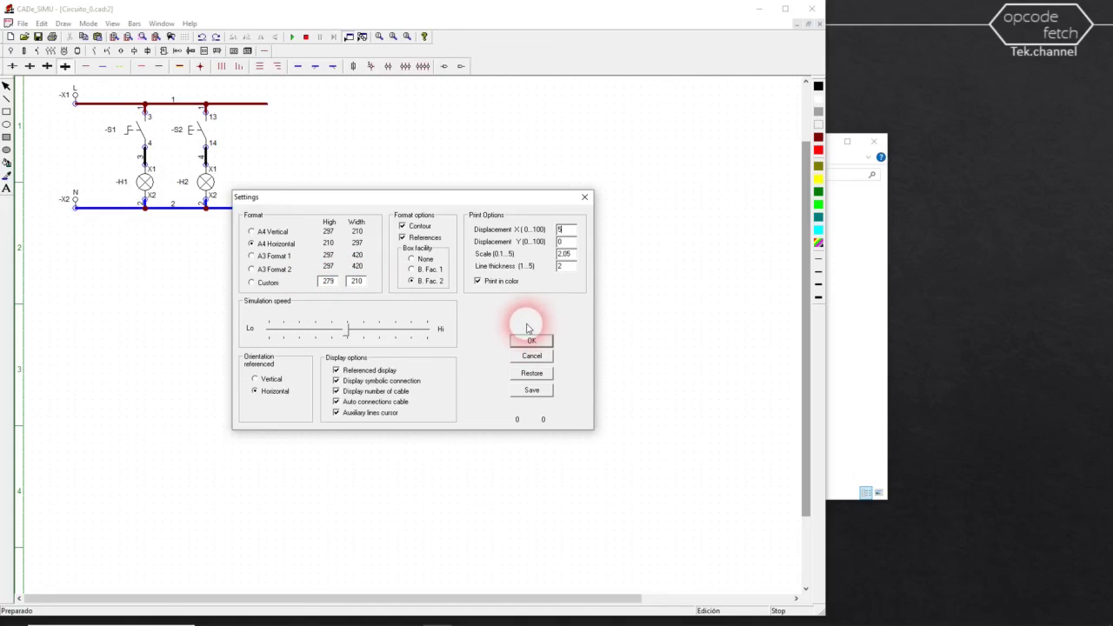
{"action": "left_click", "coordinate": [527, 388]}
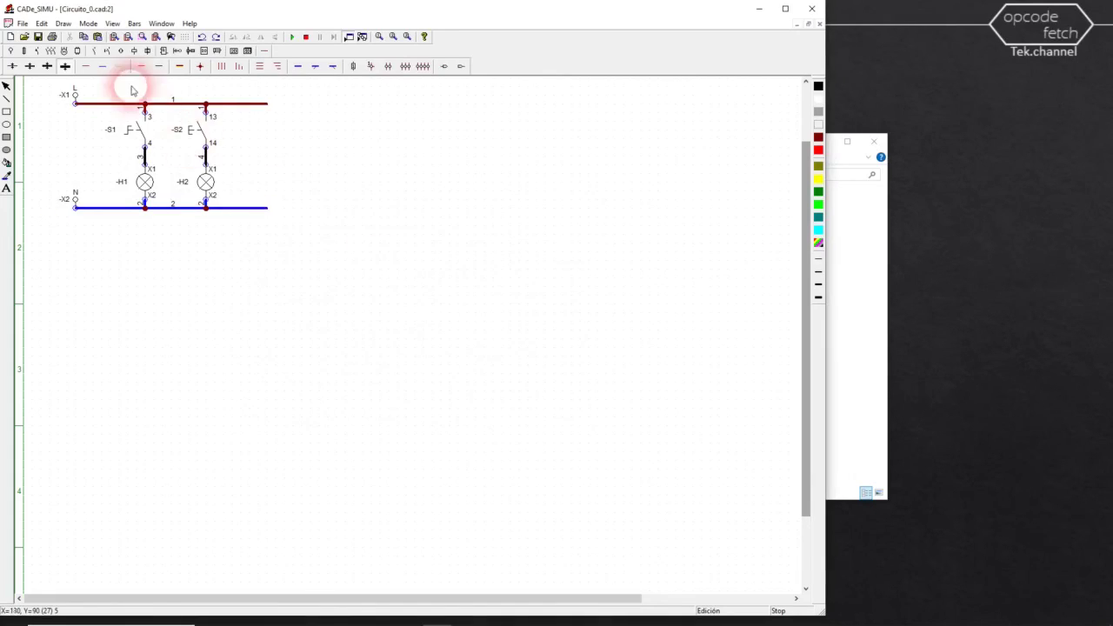
{"action": "left_click", "coordinate": [23, 24]}
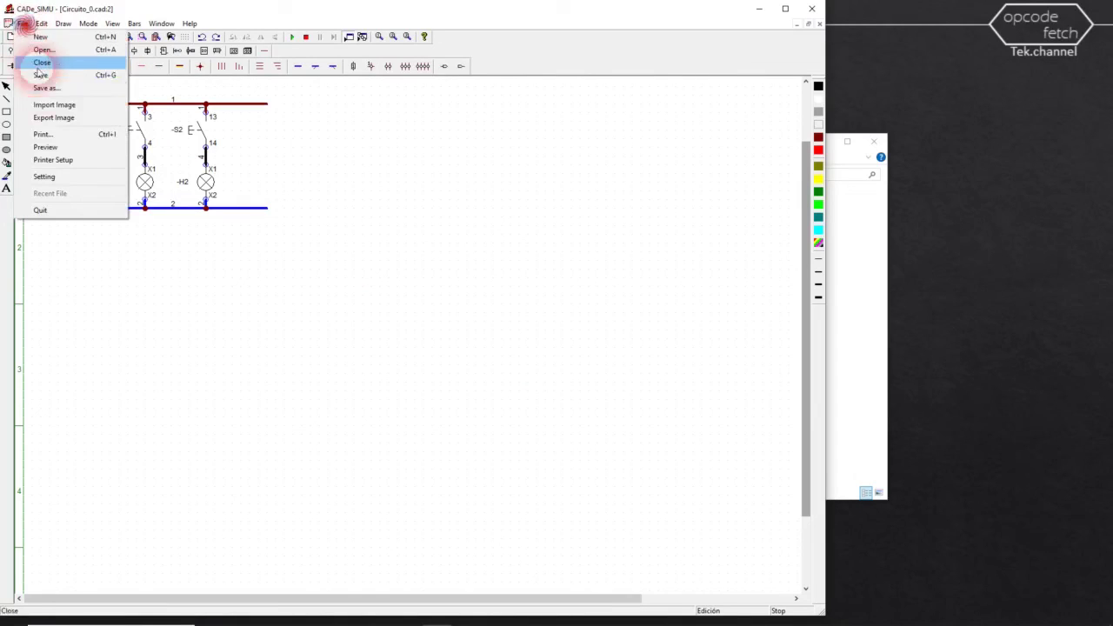
{"action": "left_click", "coordinate": [60, 148]}
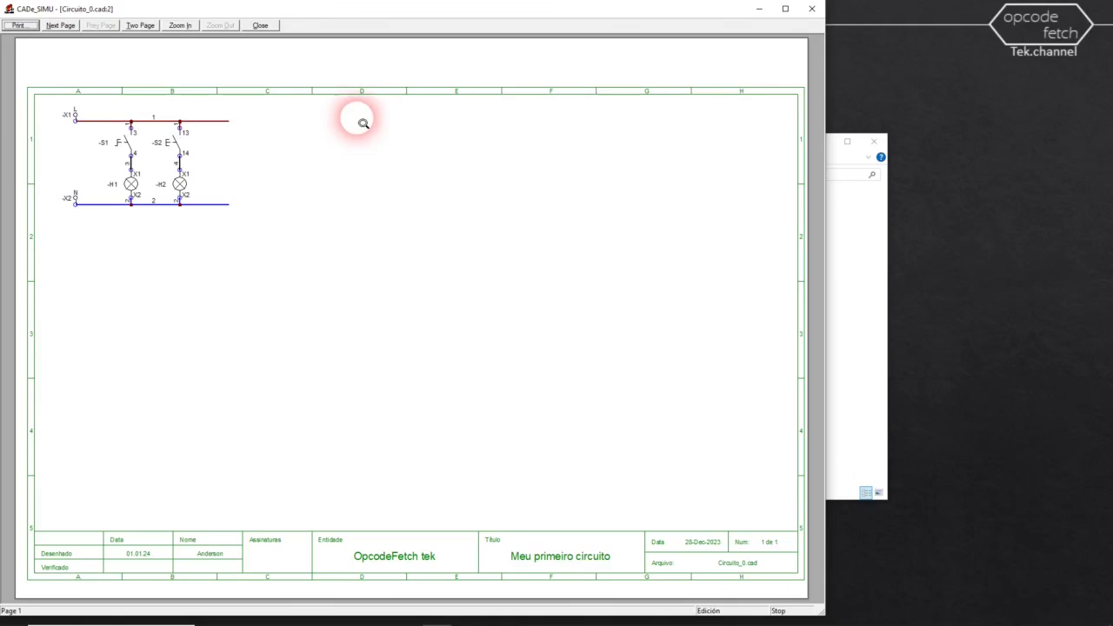
{"action": "left_click", "coordinate": [256, 25]}
- Print the drawing with Microsoft Print to PDF, saving the PDF in Documents as 0_circuito_0
{"action": "left_click", "coordinate": [23, 23]}
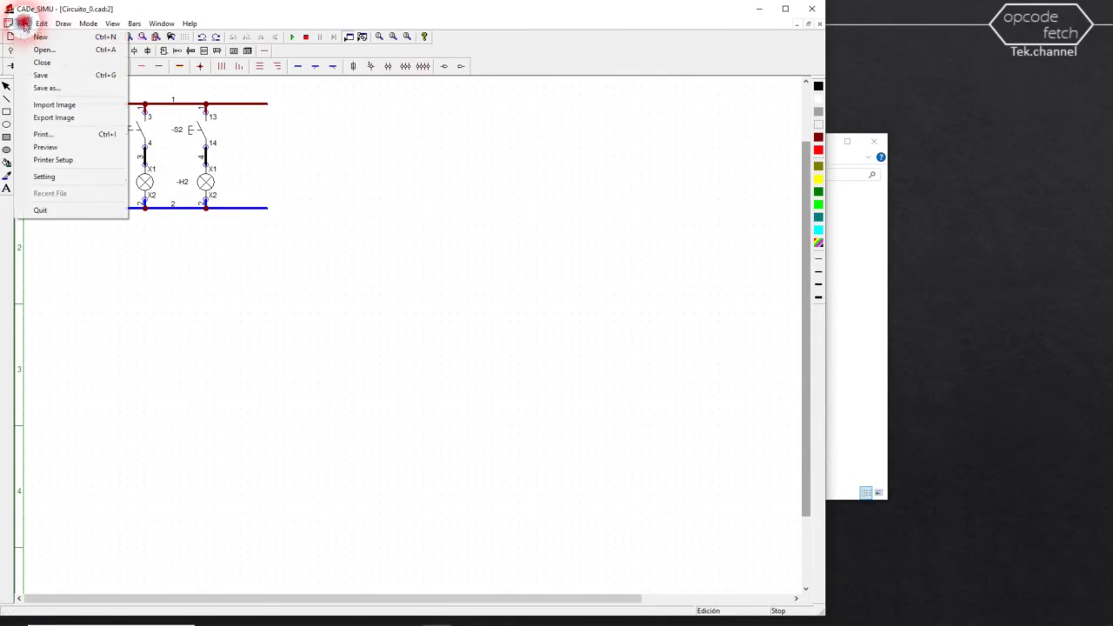
{"action": "left_click", "coordinate": [45, 135]}
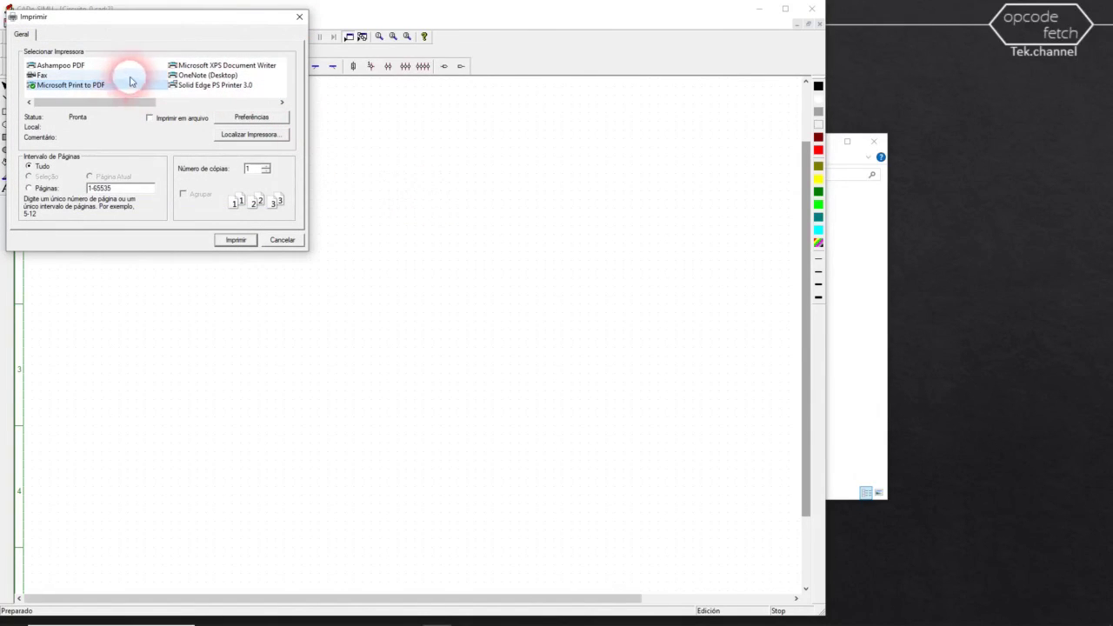
{"action": "left_click", "coordinate": [236, 241]}
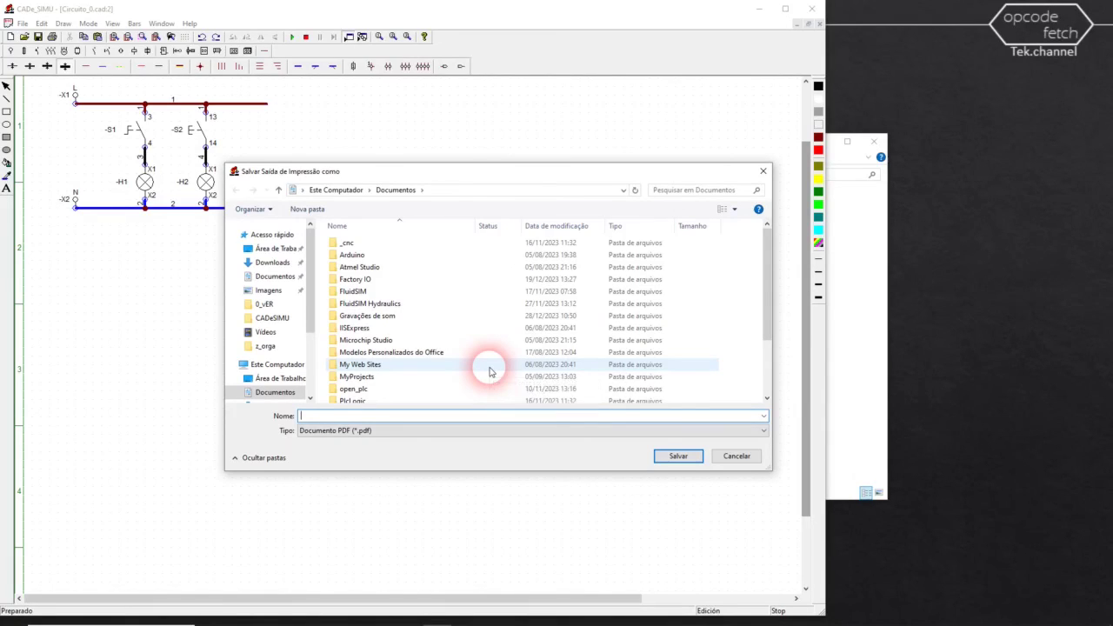
{"action": "type", "text": "0_circuito_0"}
{"action": "left_click", "coordinate": [678, 455]}
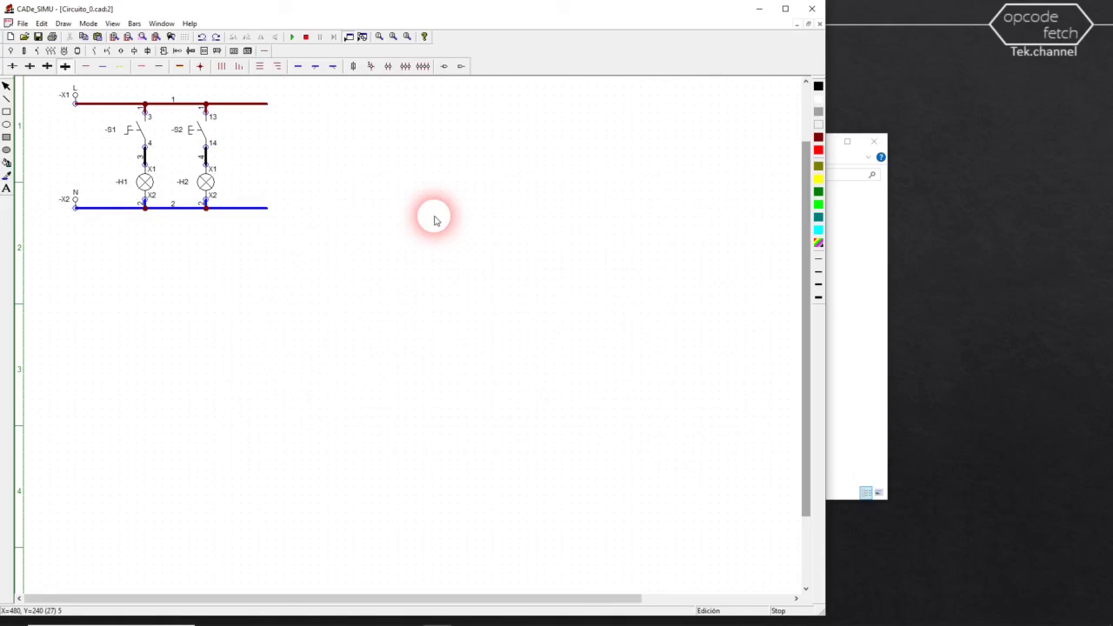
- Switch to File Explorer and open the PDF 0_circuito_0 from the Documents folder to check the printed drawing
{"action": "left_click", "coordinate": [858, 253]}
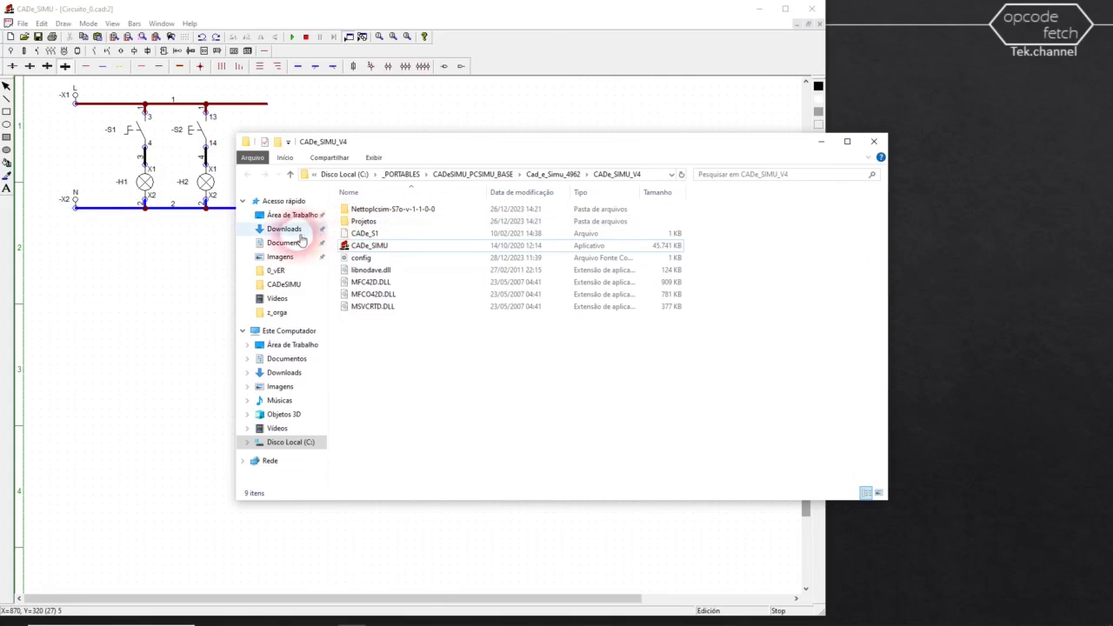
{"action": "left_click", "coordinate": [296, 241]}
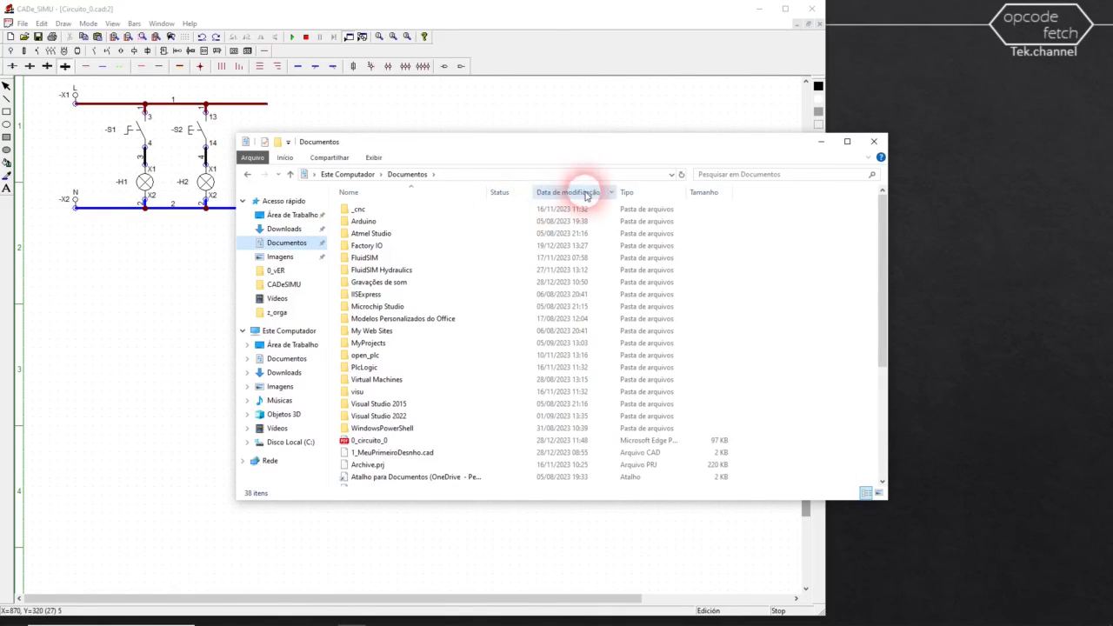
{"action": "left_click", "coordinate": [374, 440]}
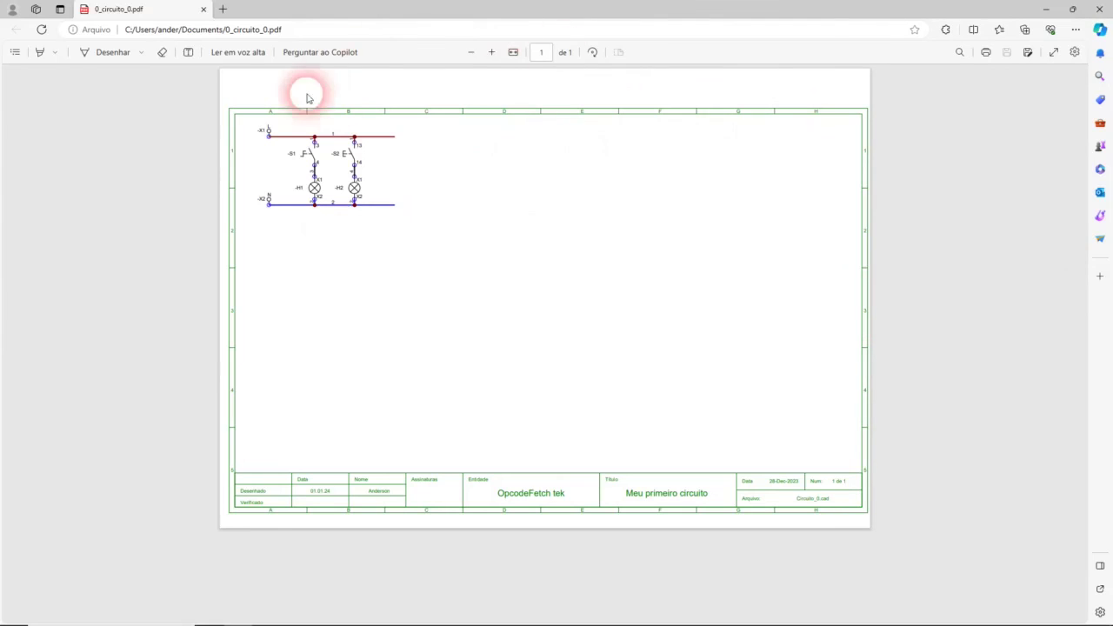
- Close the PDF viewer and the Documents folder window, and minimize the CADe_SIMU window
{"action": "left_click", "coordinate": [1099, 8]}
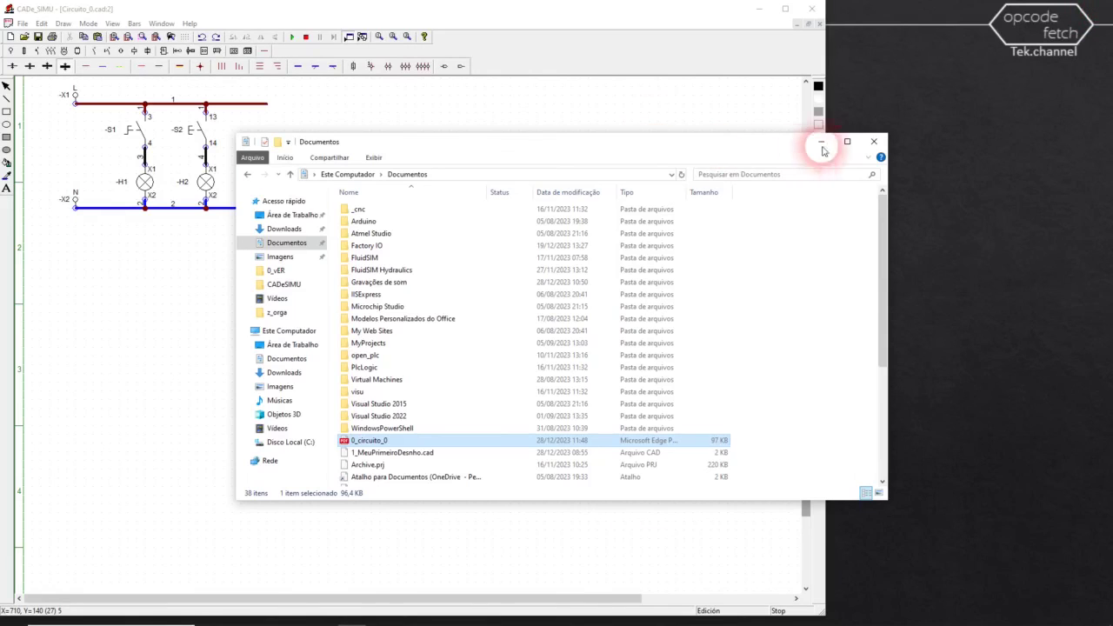
{"action": "left_click", "coordinate": [874, 141]}
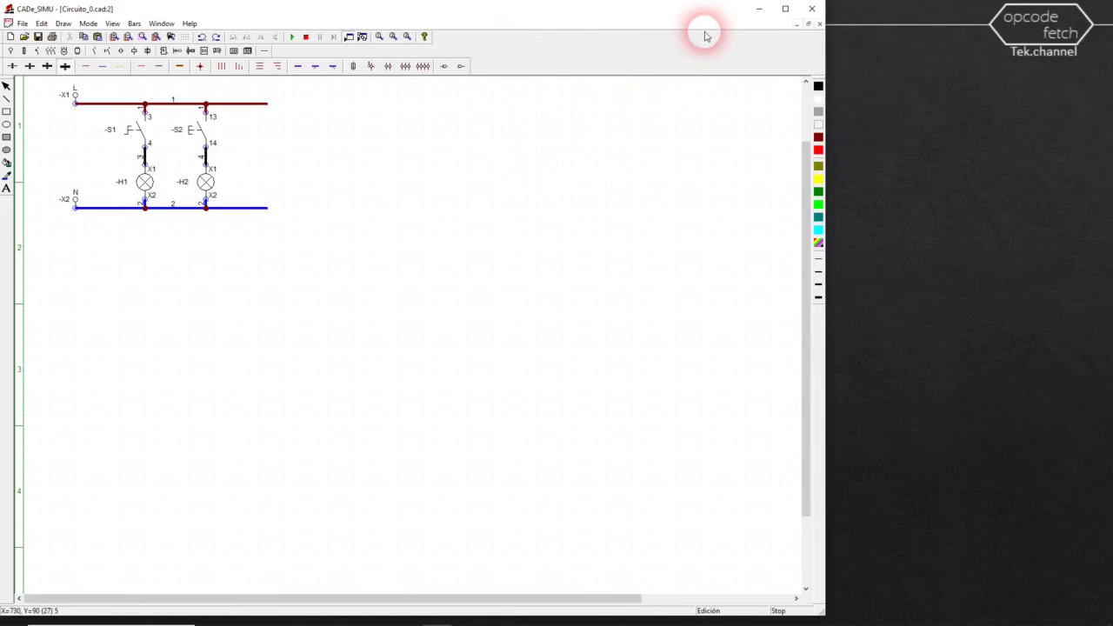
{"action": "left_click", "coordinate": [749, 10]}
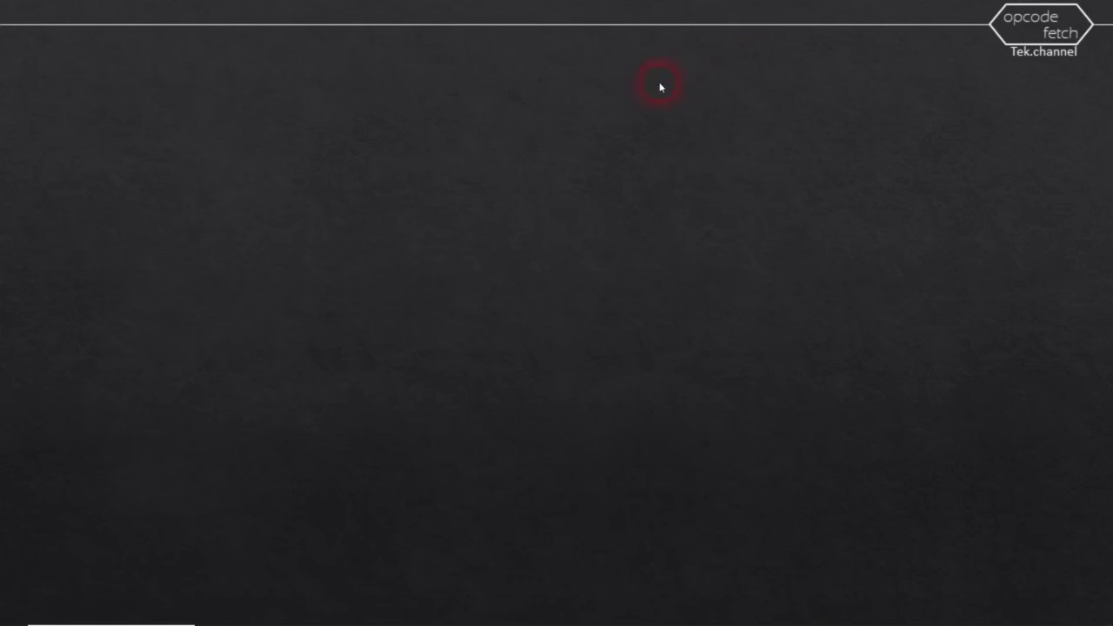